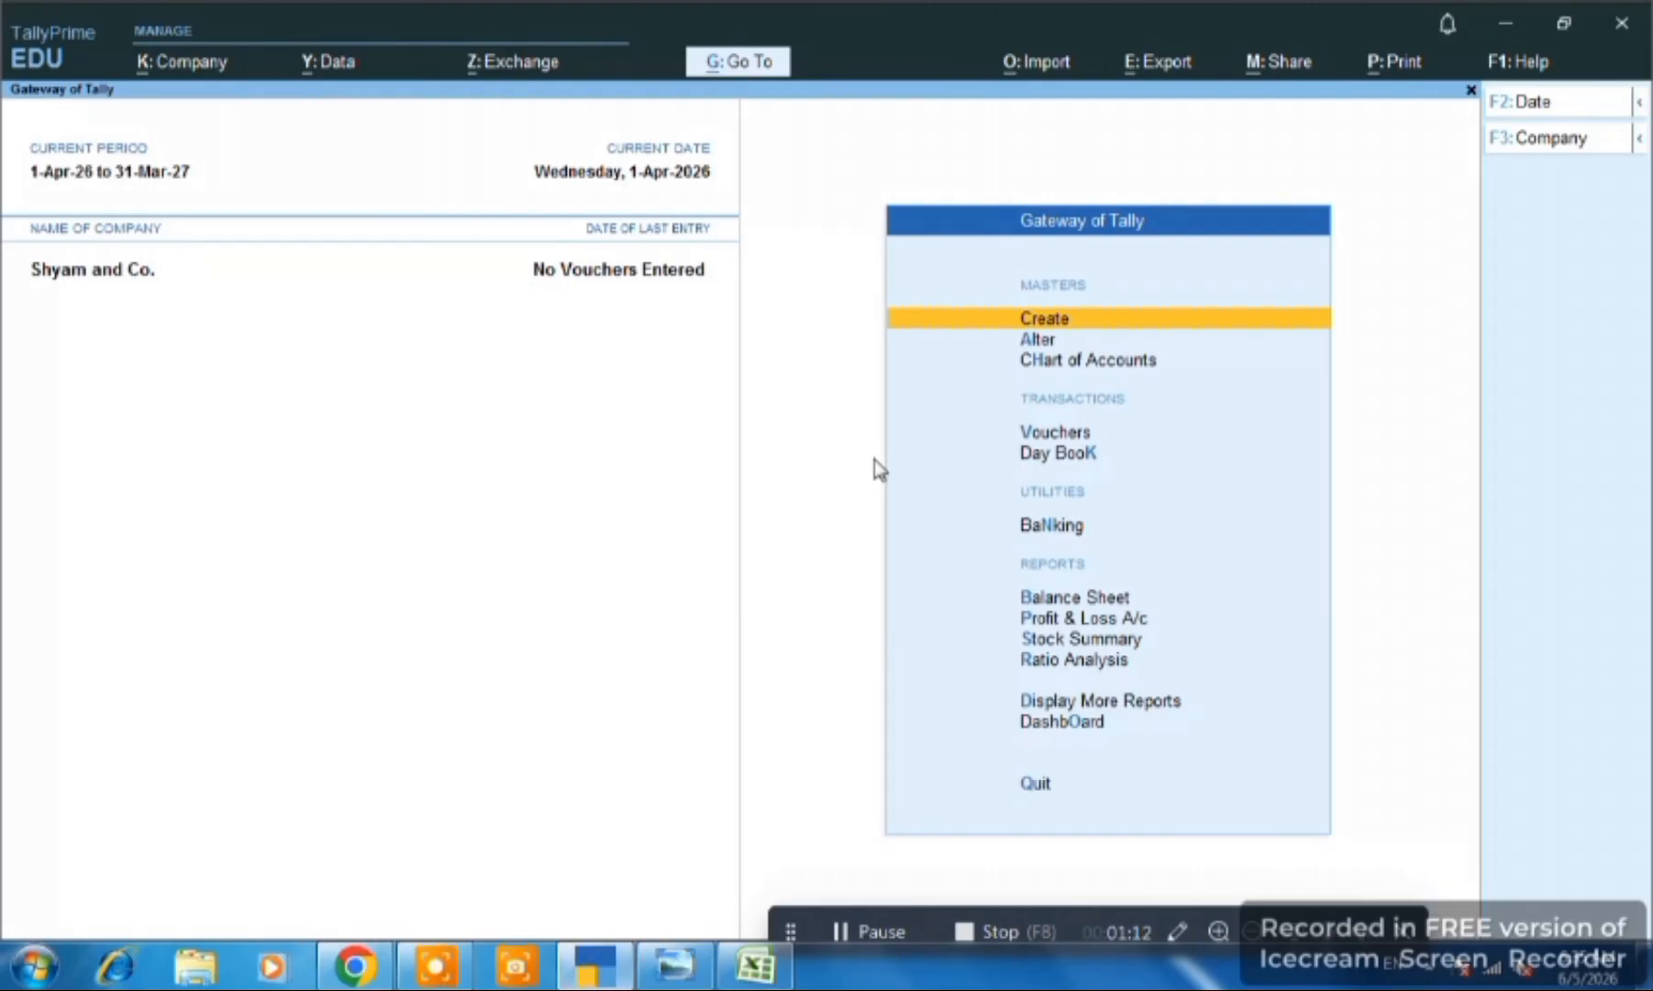
- Start creating a new company with Suraj and Co as both its name and mailing name
click(182, 63)
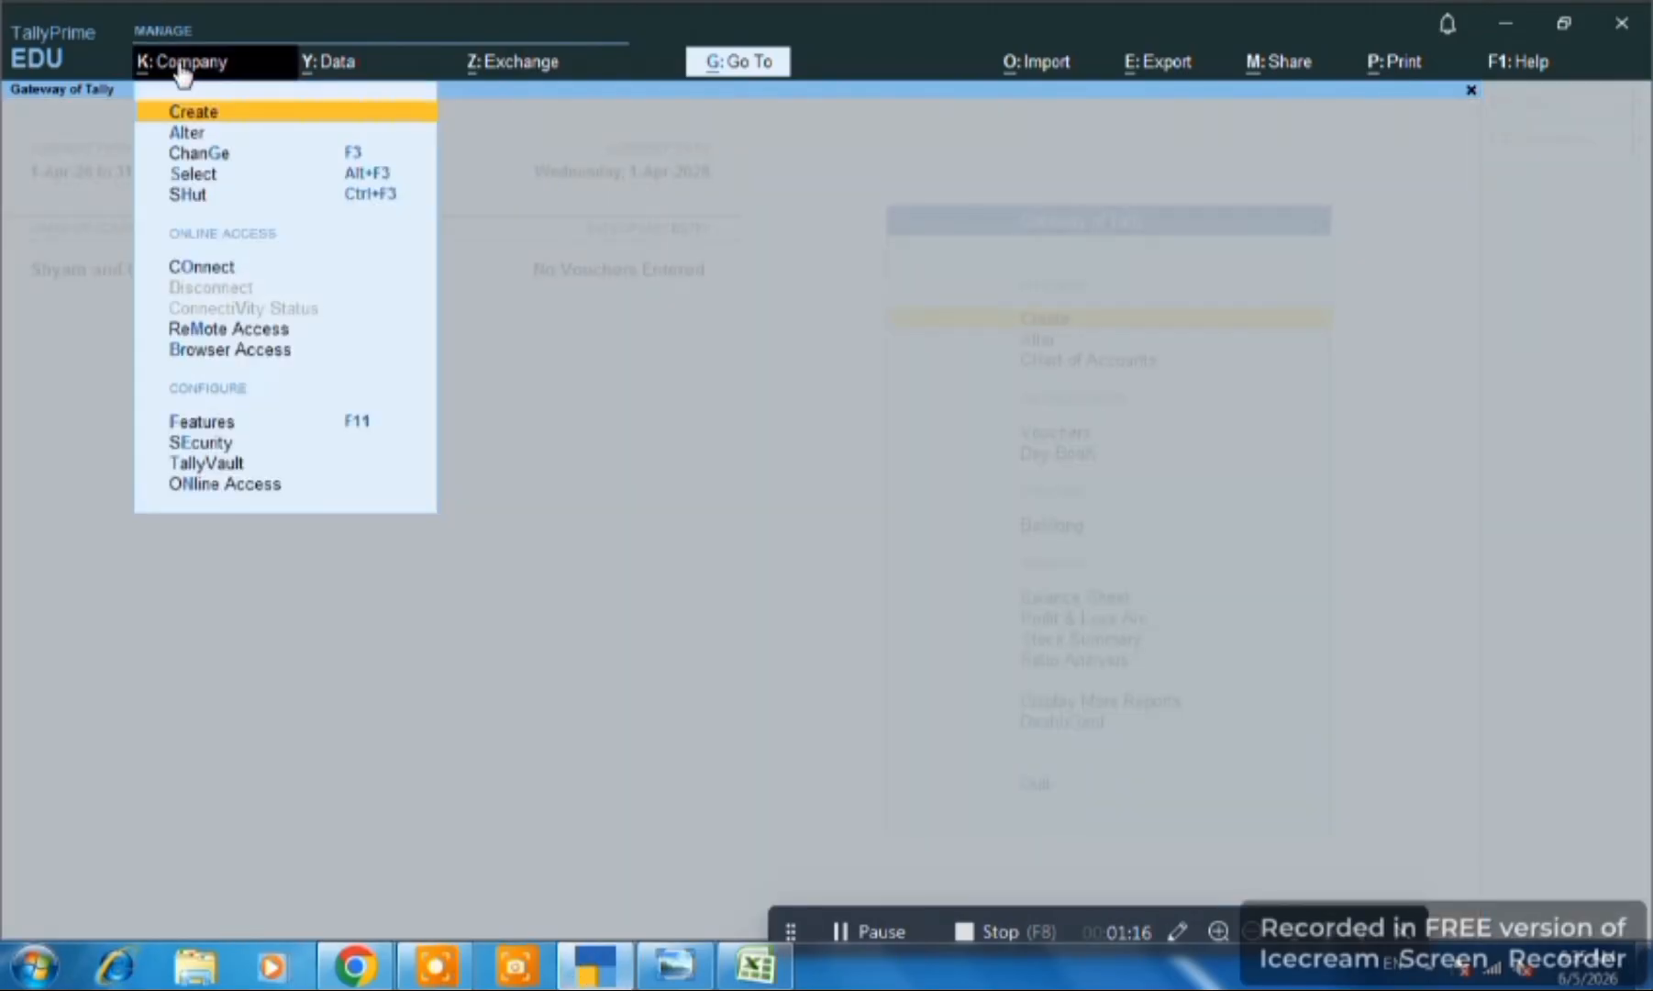
key(Return)
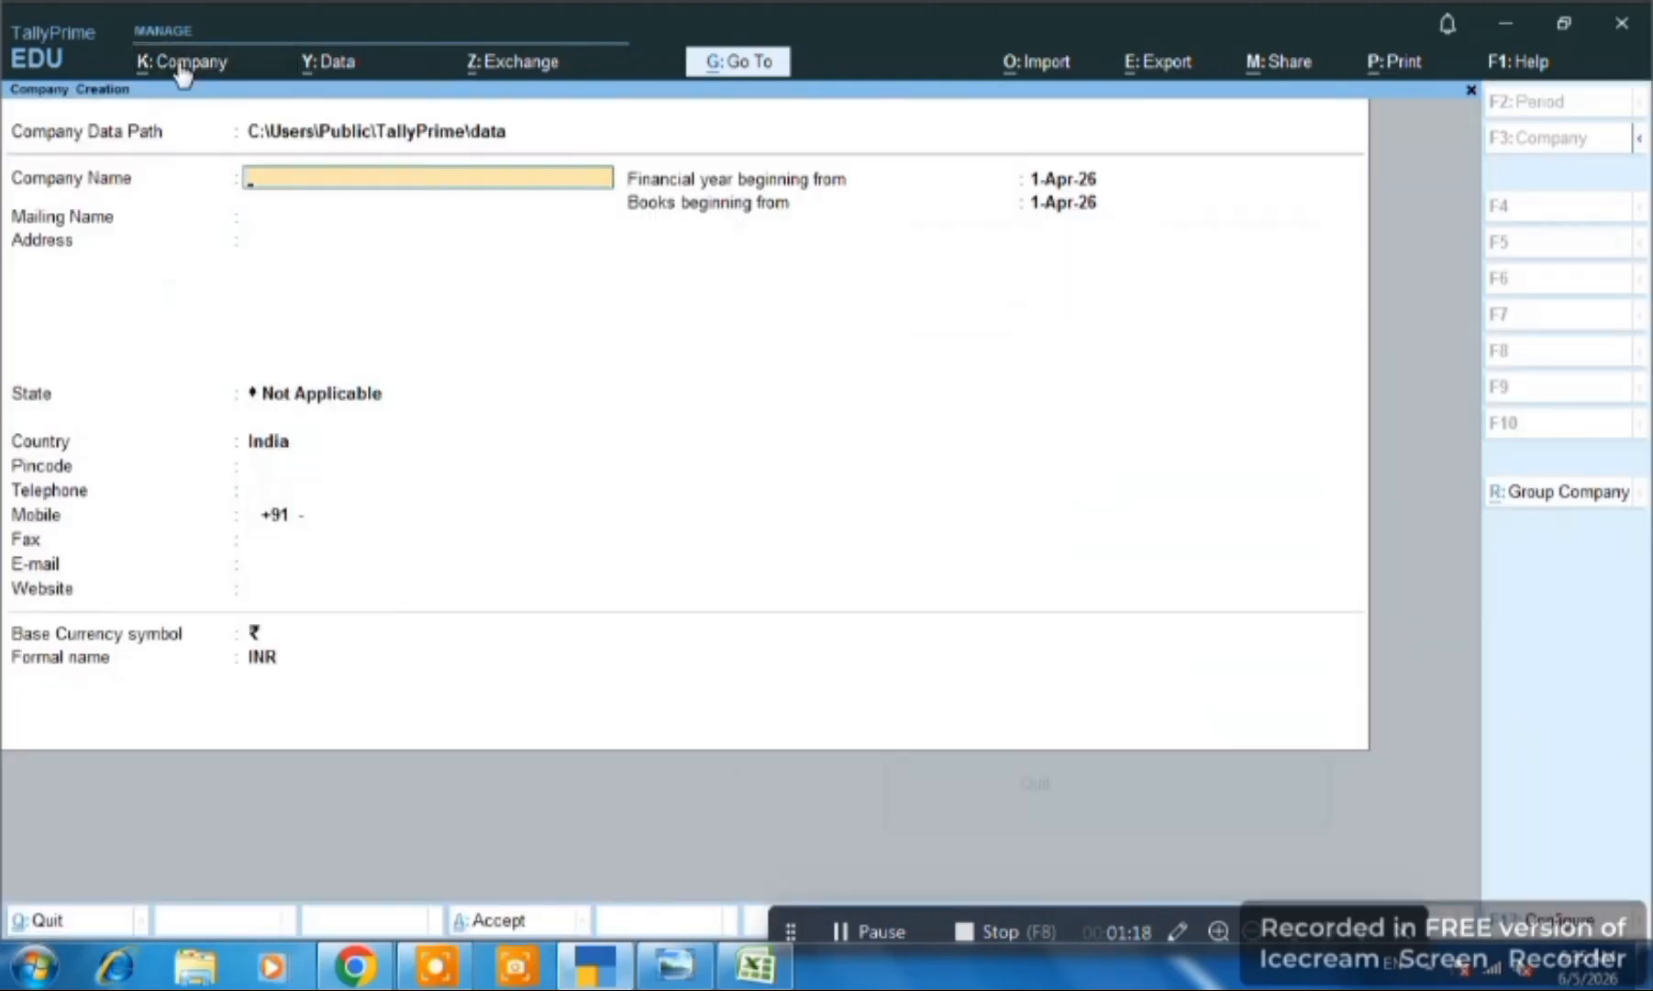
text(Suraj and Com)
key(BackSpace)
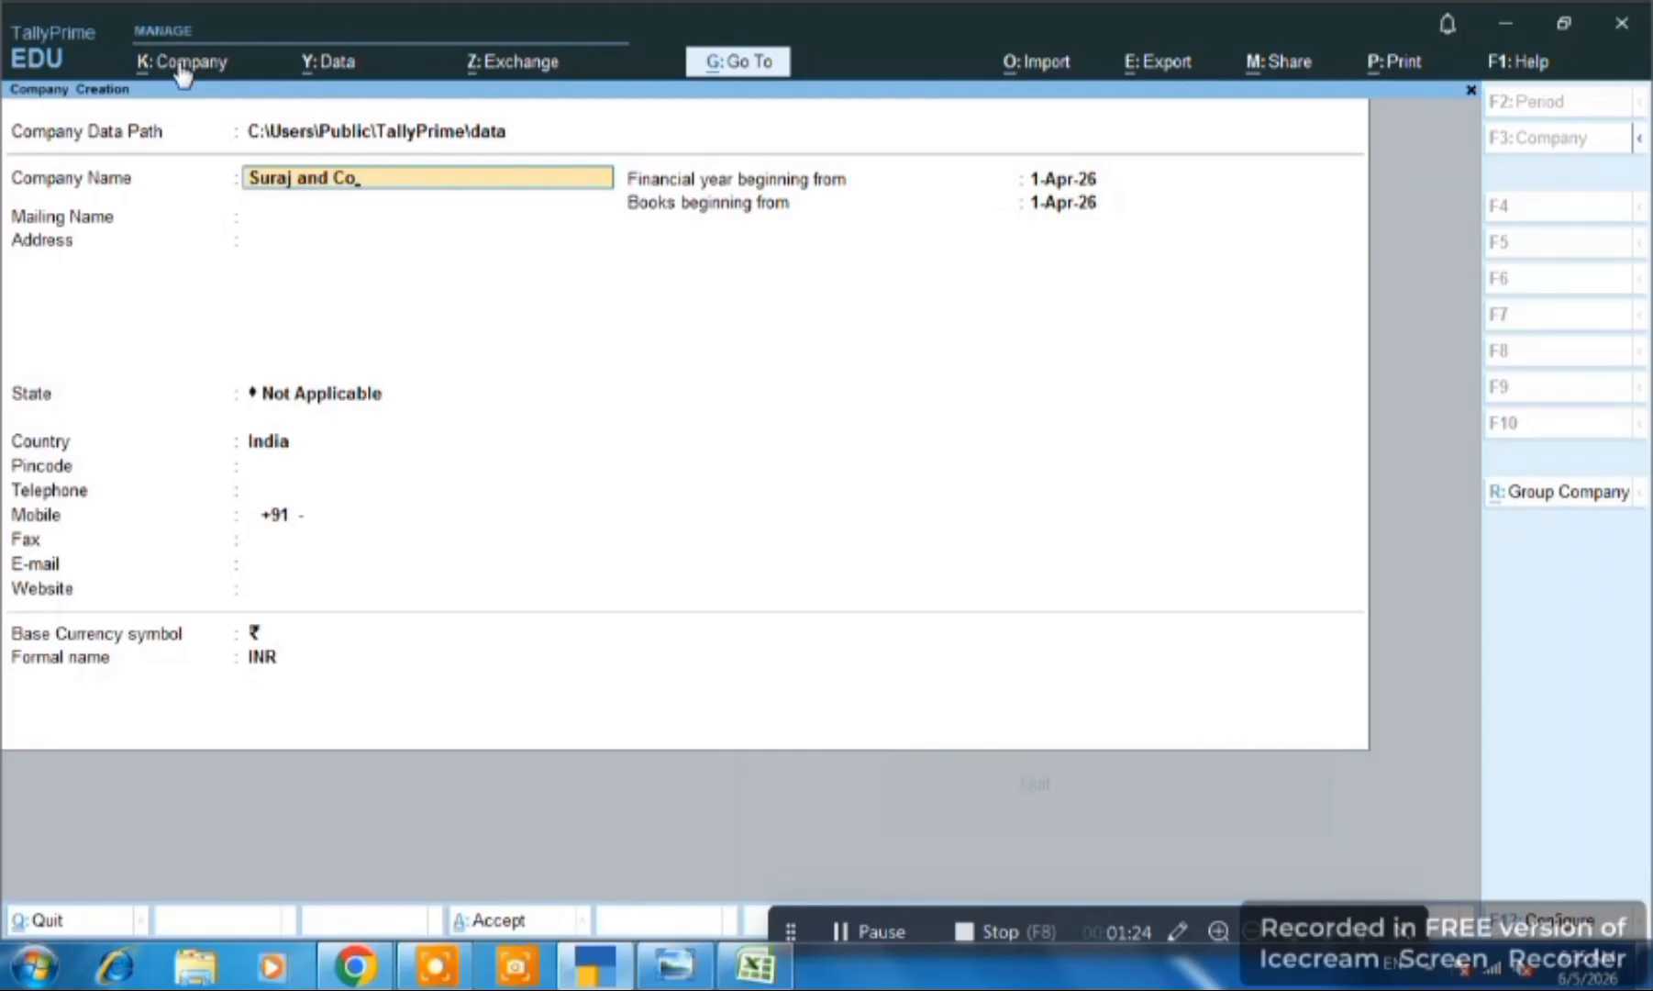
key(Return)
key(Return)
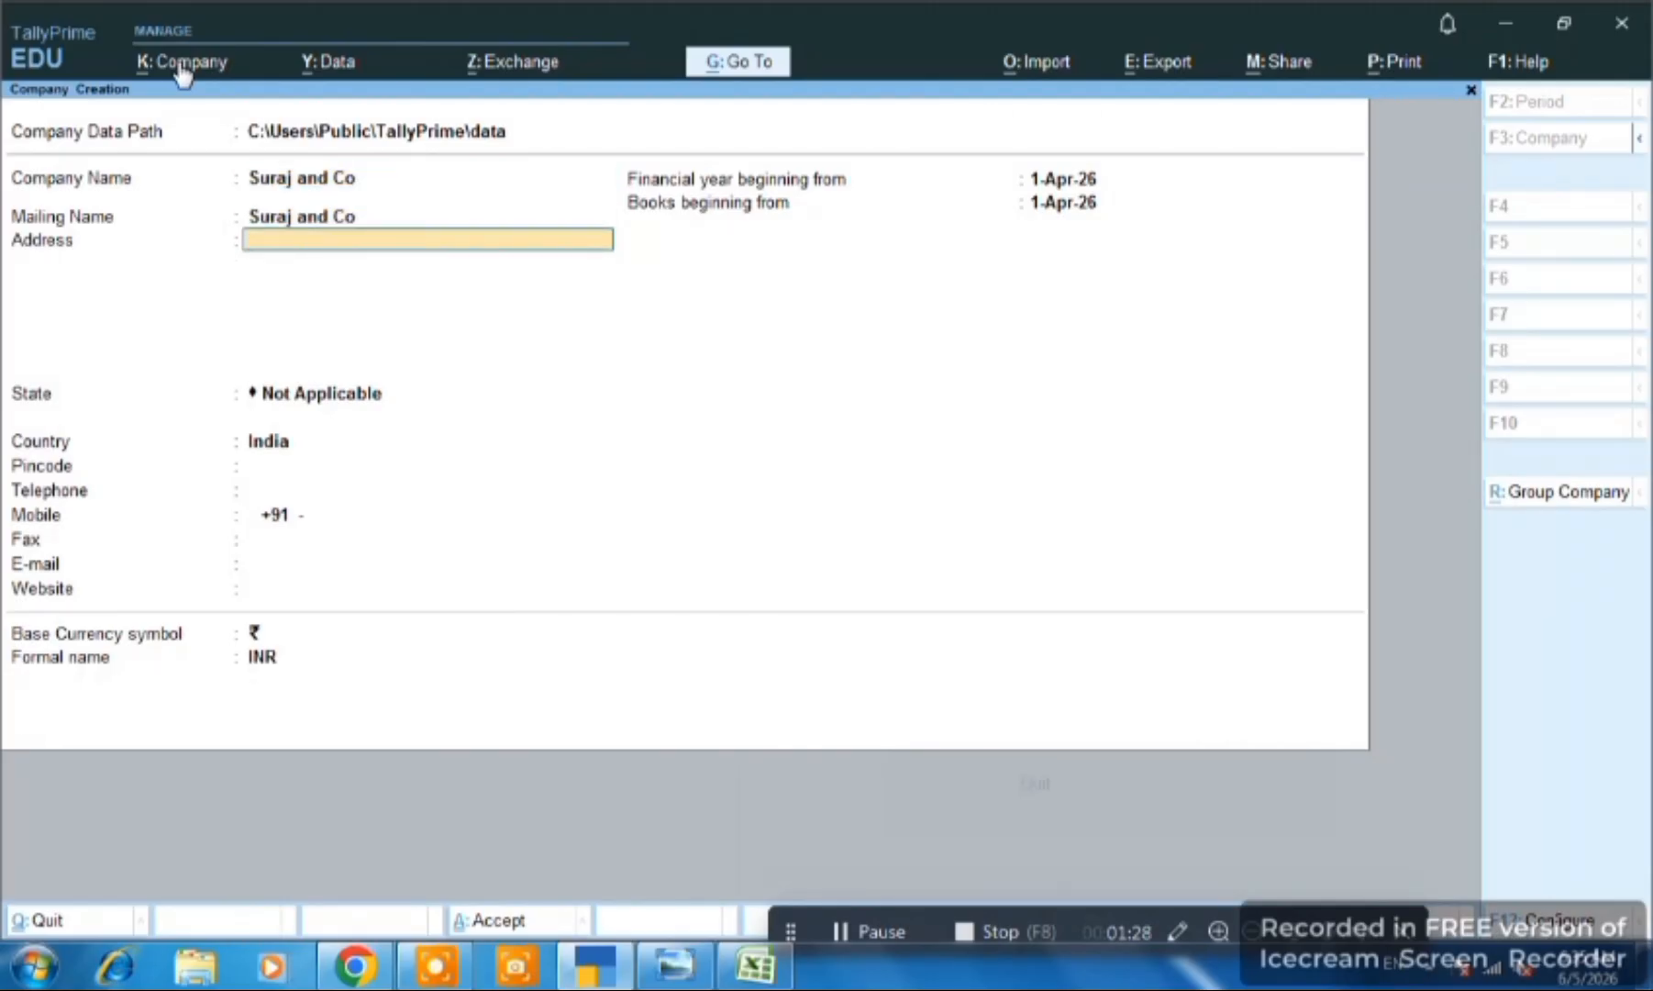
- Leave the company's address blank and set its country to India and state to Uttar Pradesh
key(Return)
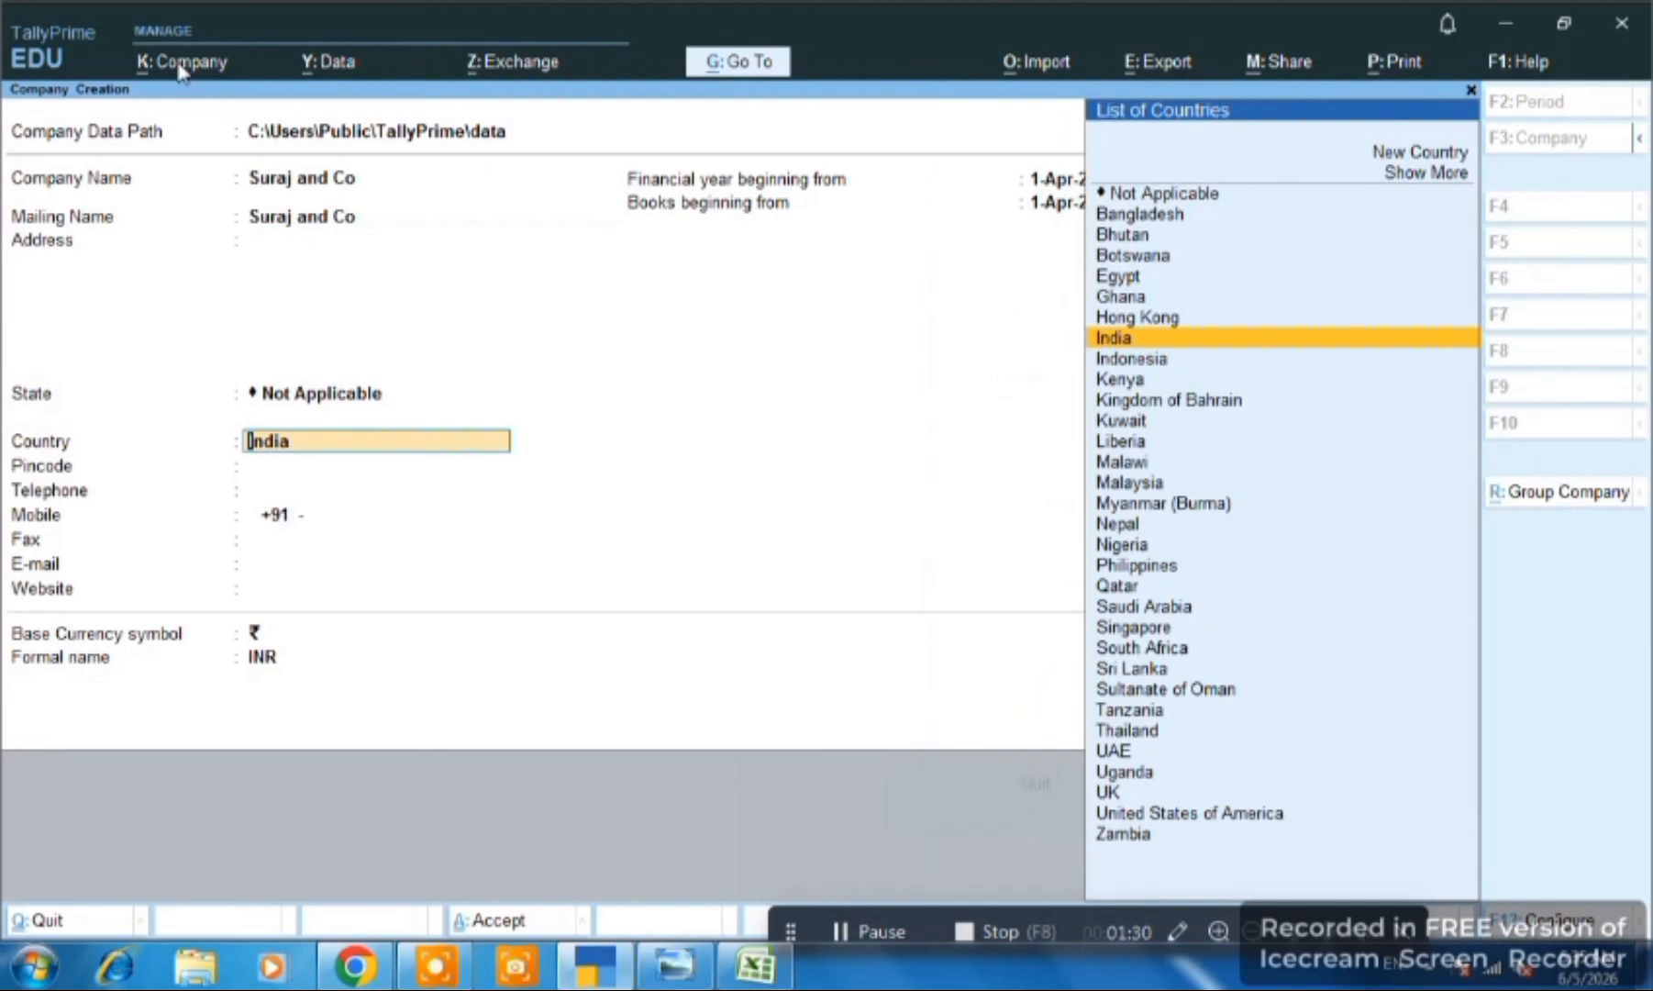
key(Return)
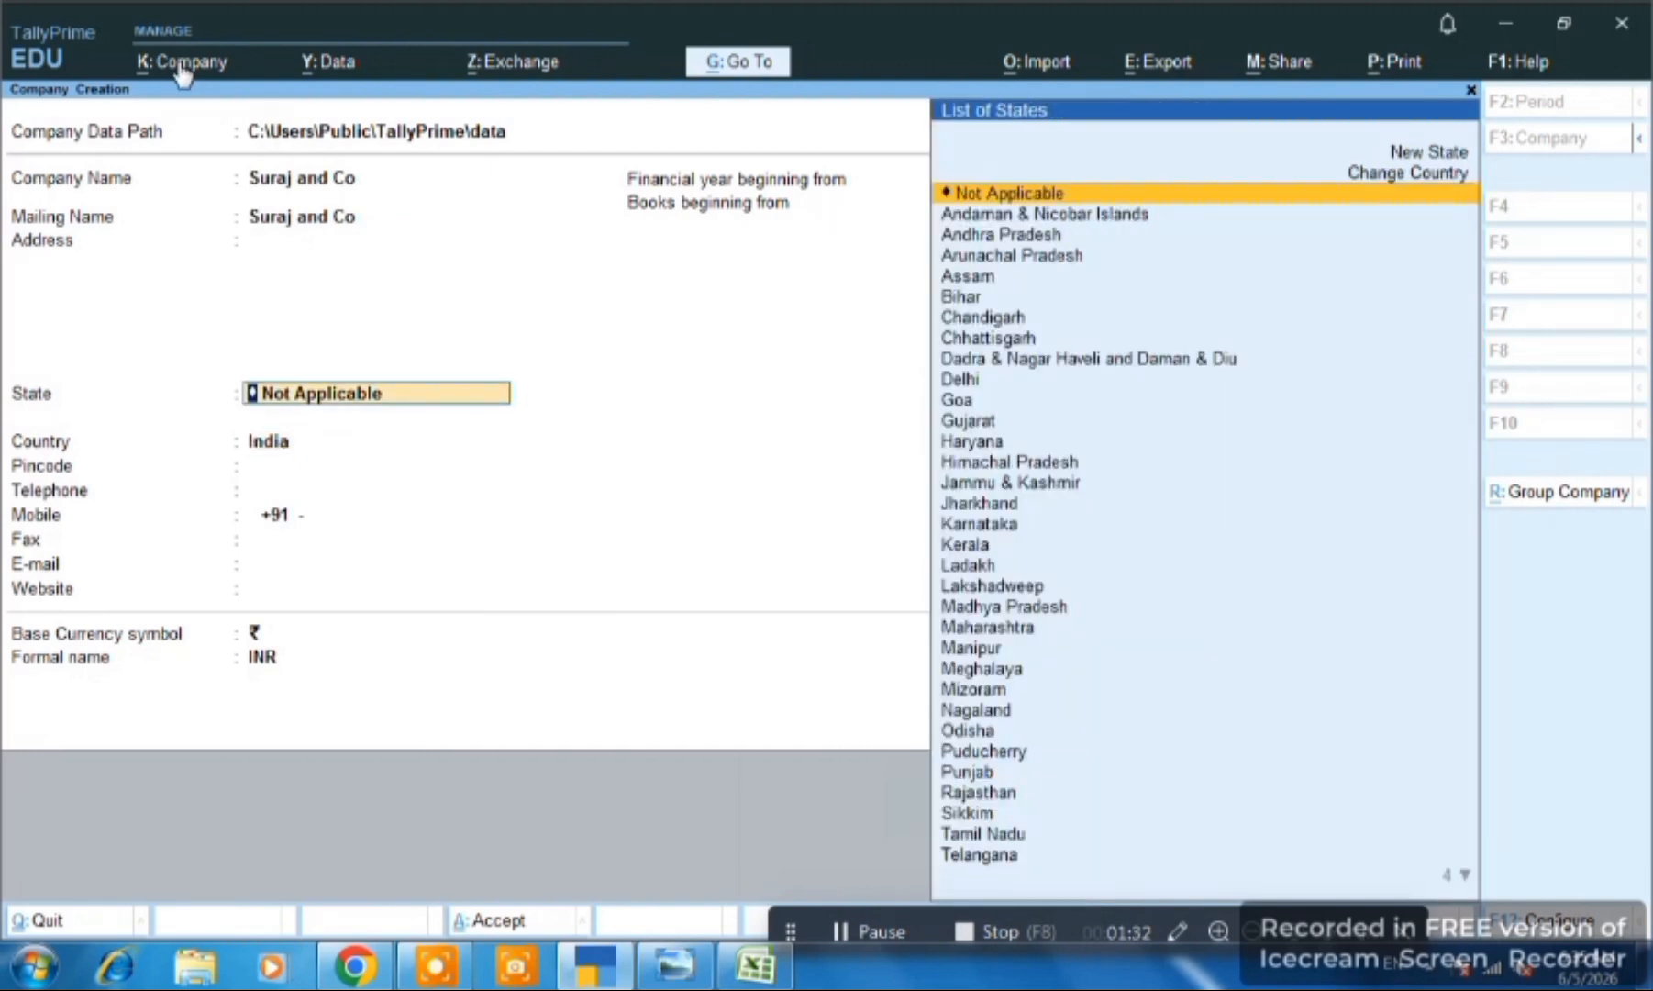
text(Utt)
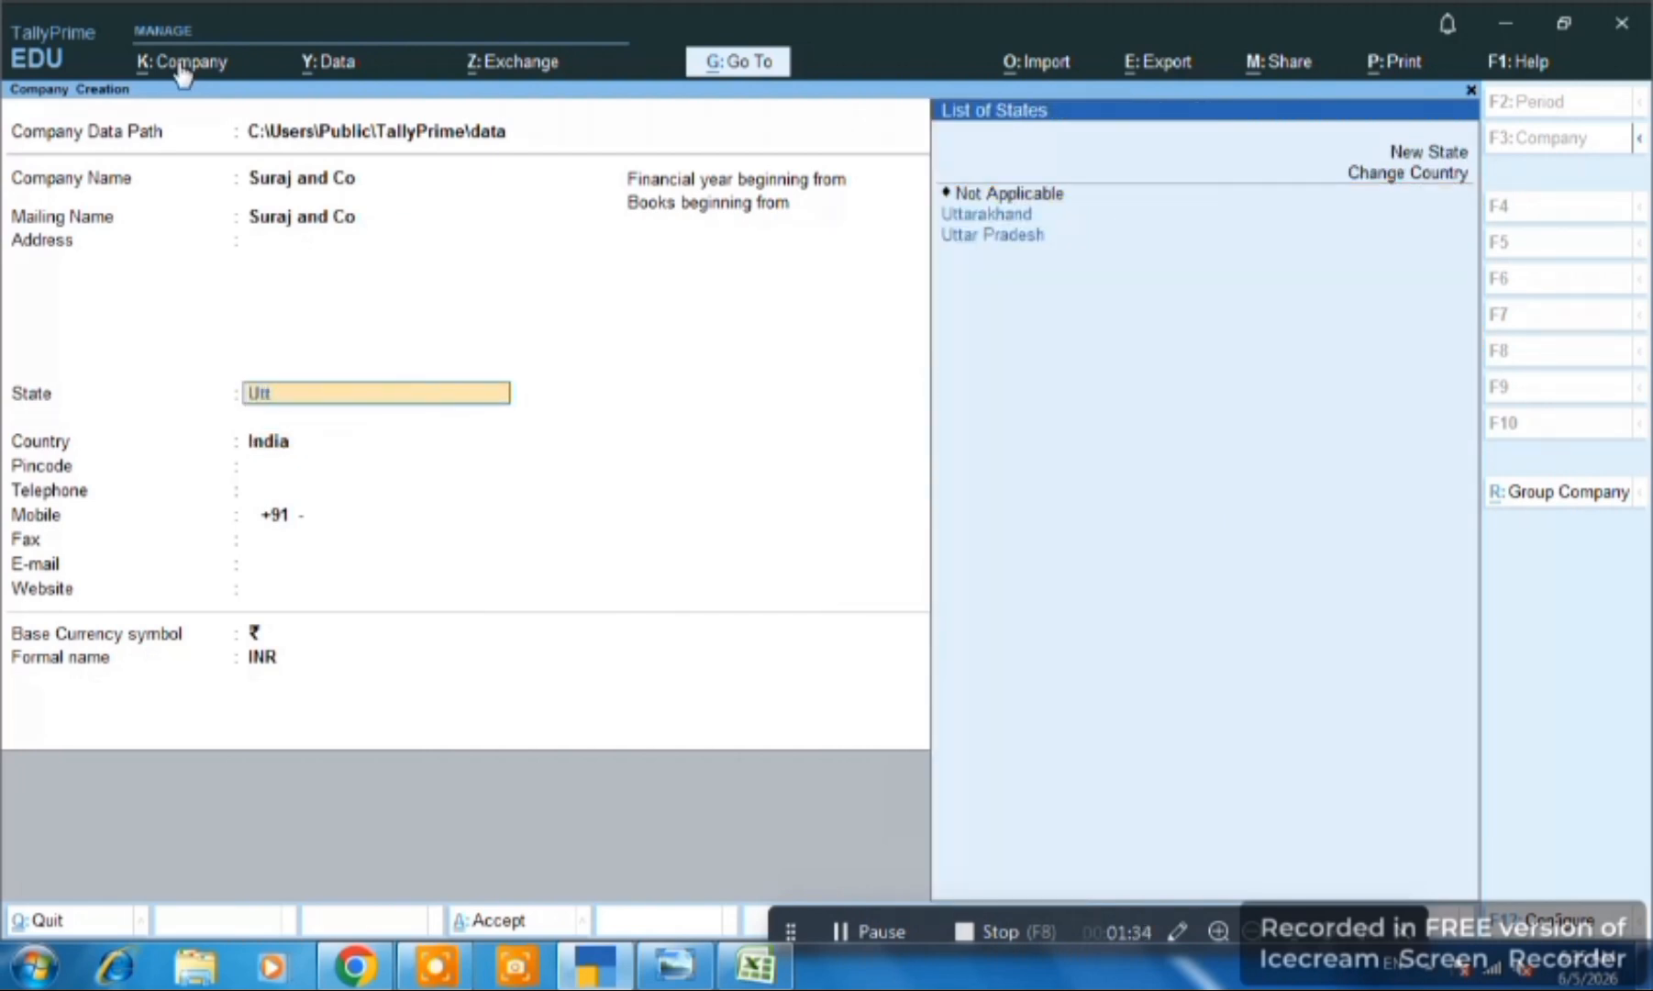
key(Down)
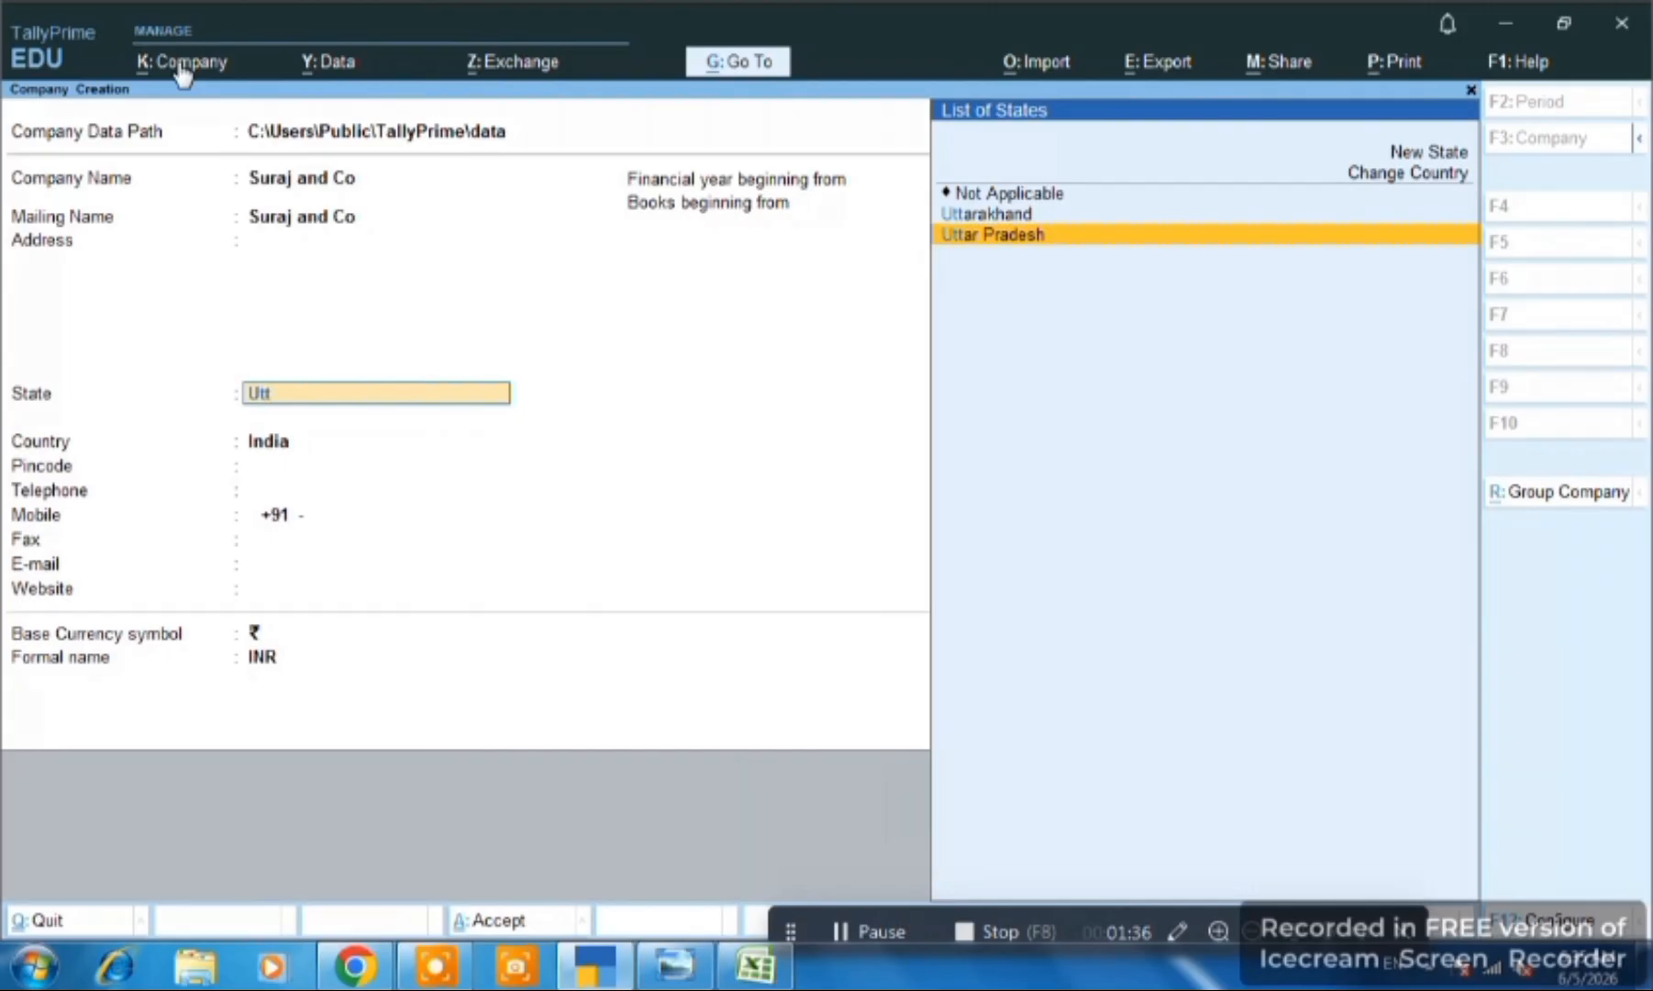
key(Return)
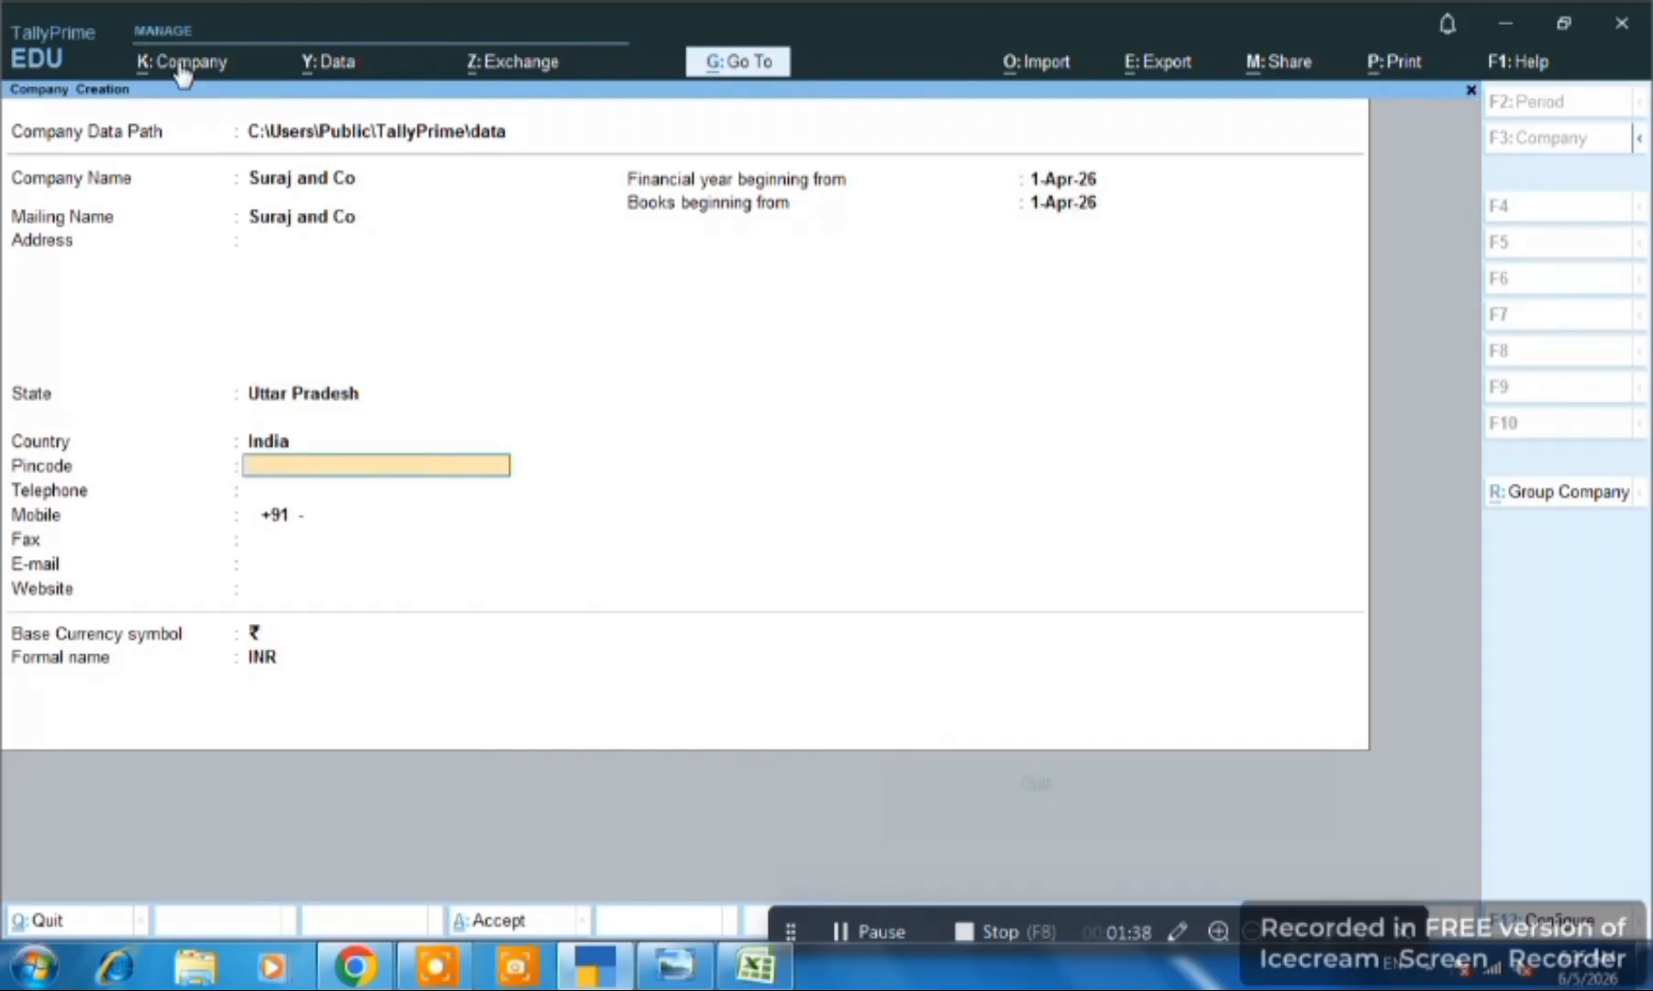
- Enter the company's pincode, leave the contact details blank, and create the company with the default ₹ and INR currency settings
text(211001)
key(Return)
key(Return)
key(Return)
key(Return)
key(Return)
key(Return)
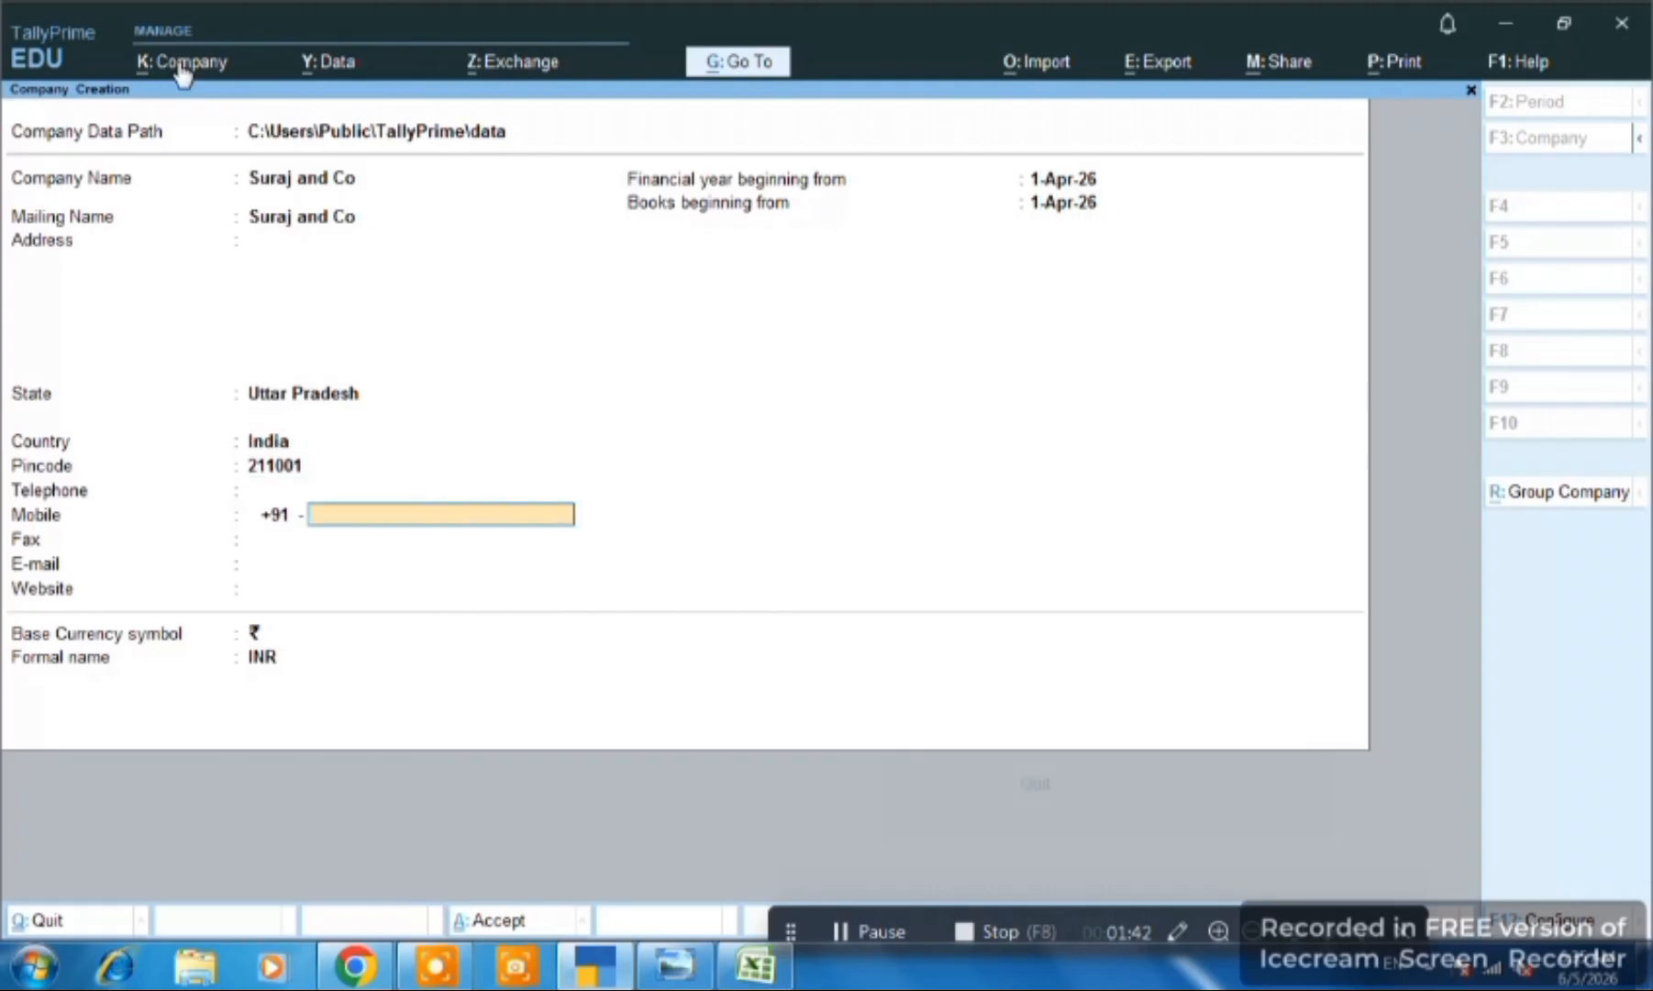
key(Return)
key(Return)
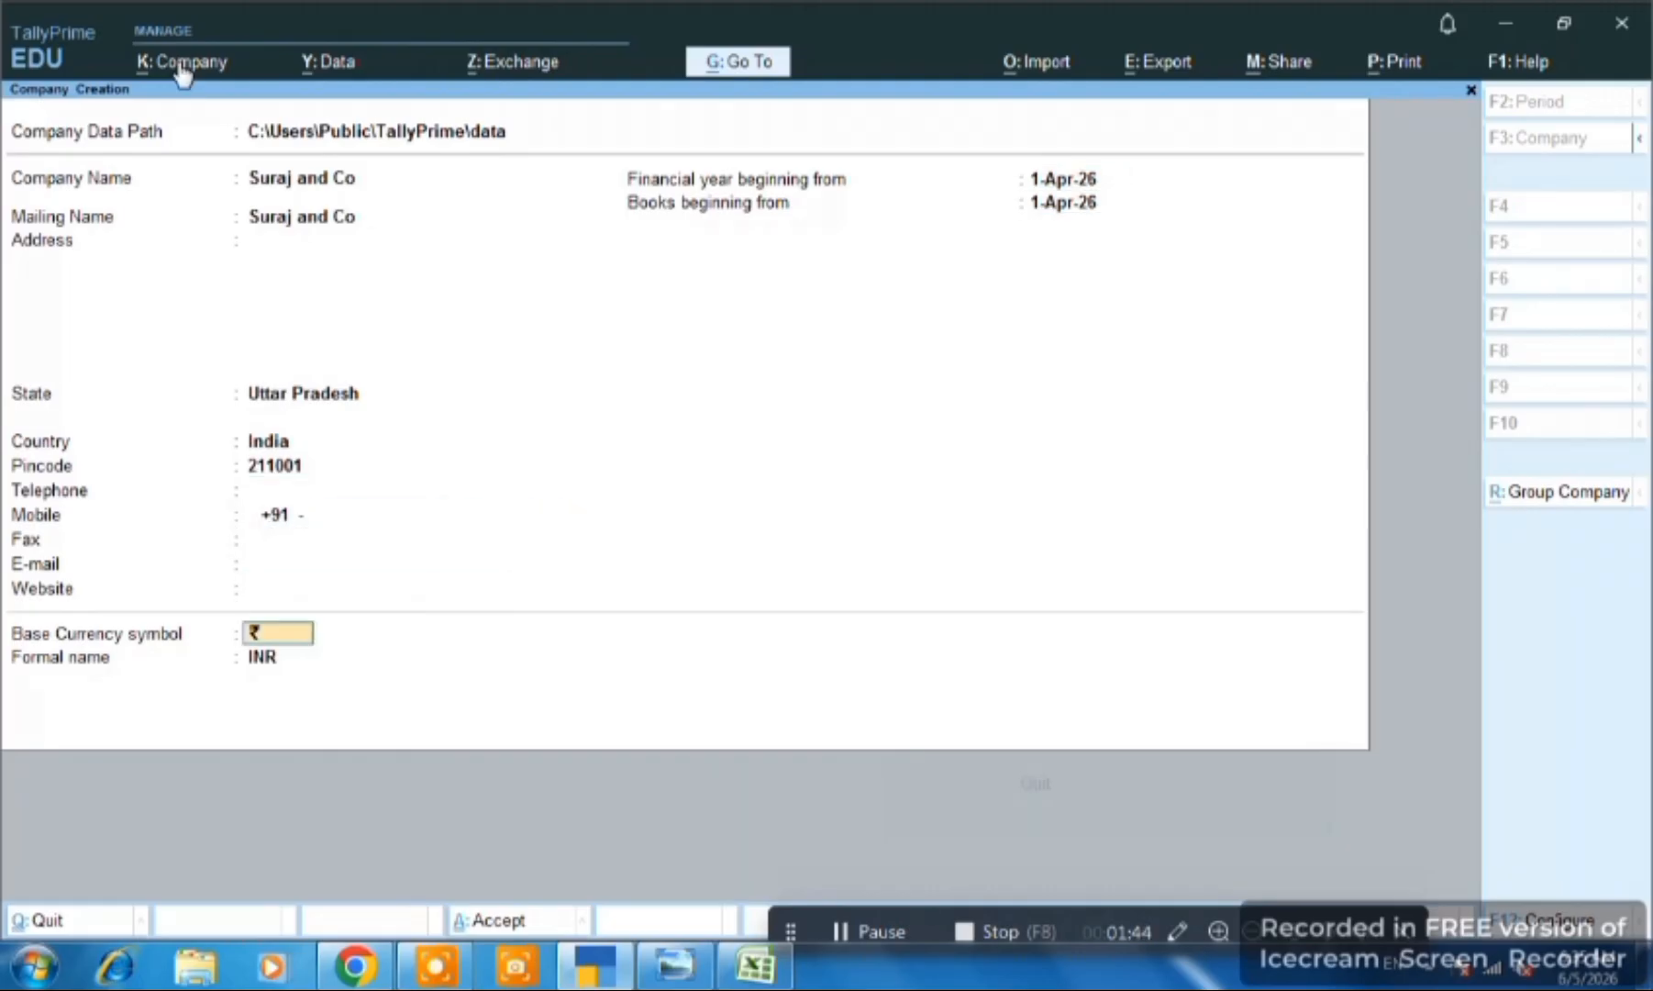
key(Return)
key(Return)
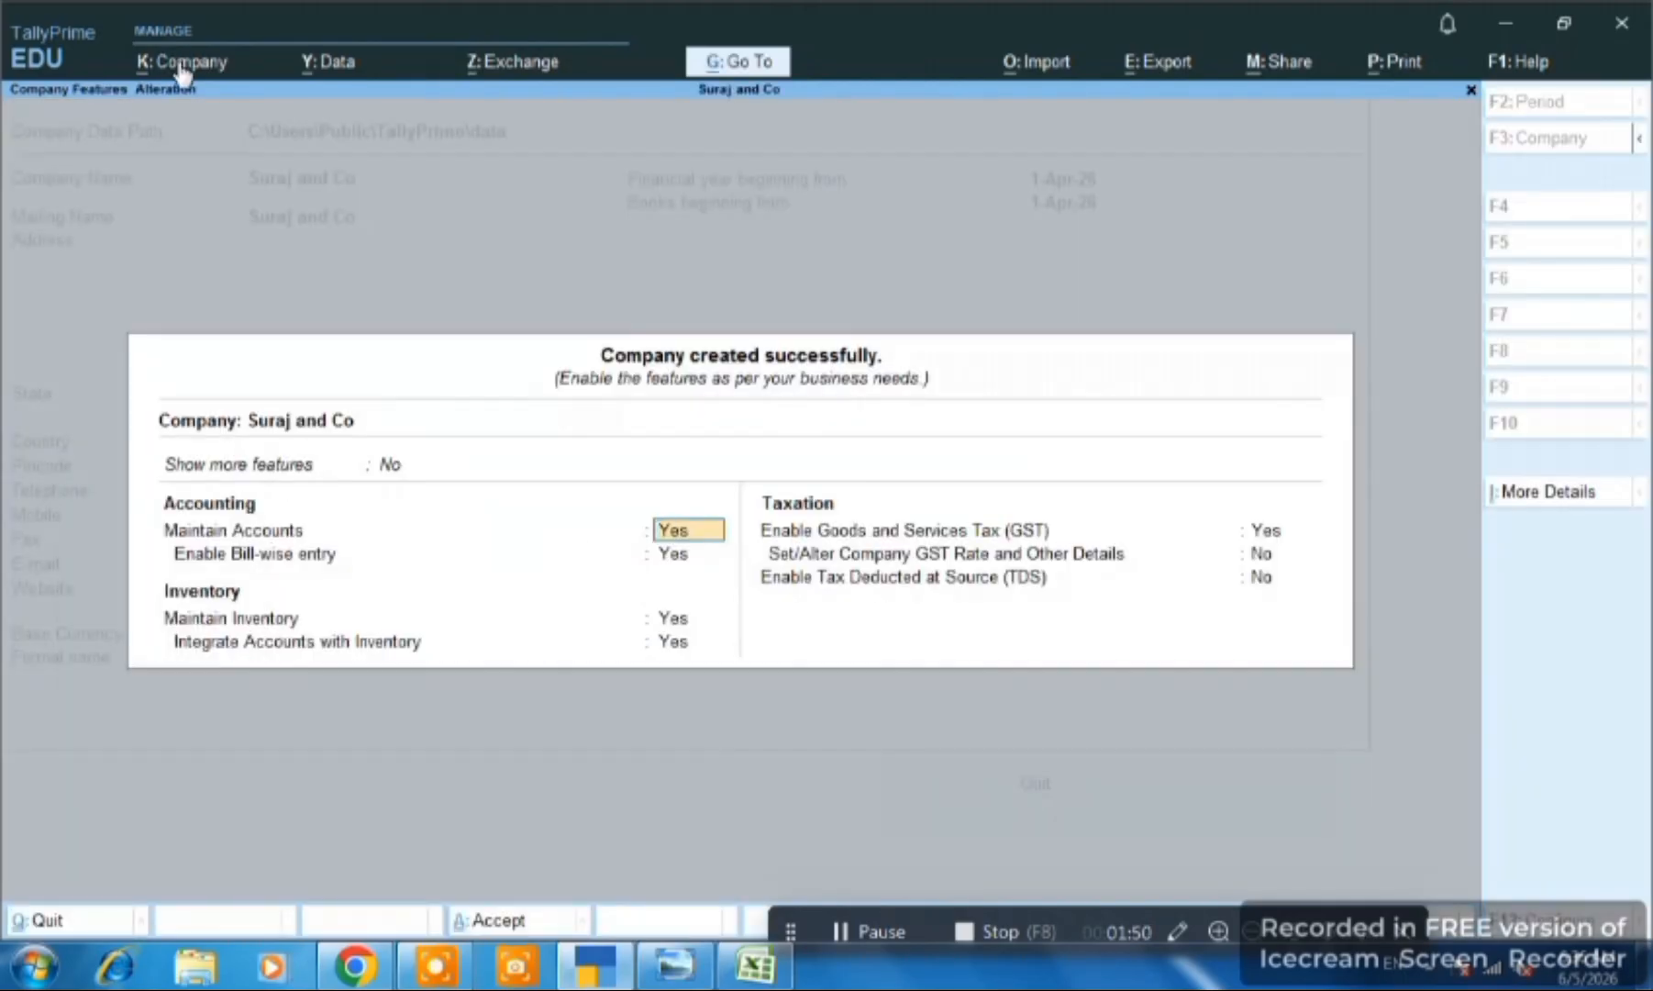
- Set both Show more features and Show all features to Yes for the new company
key(Up)
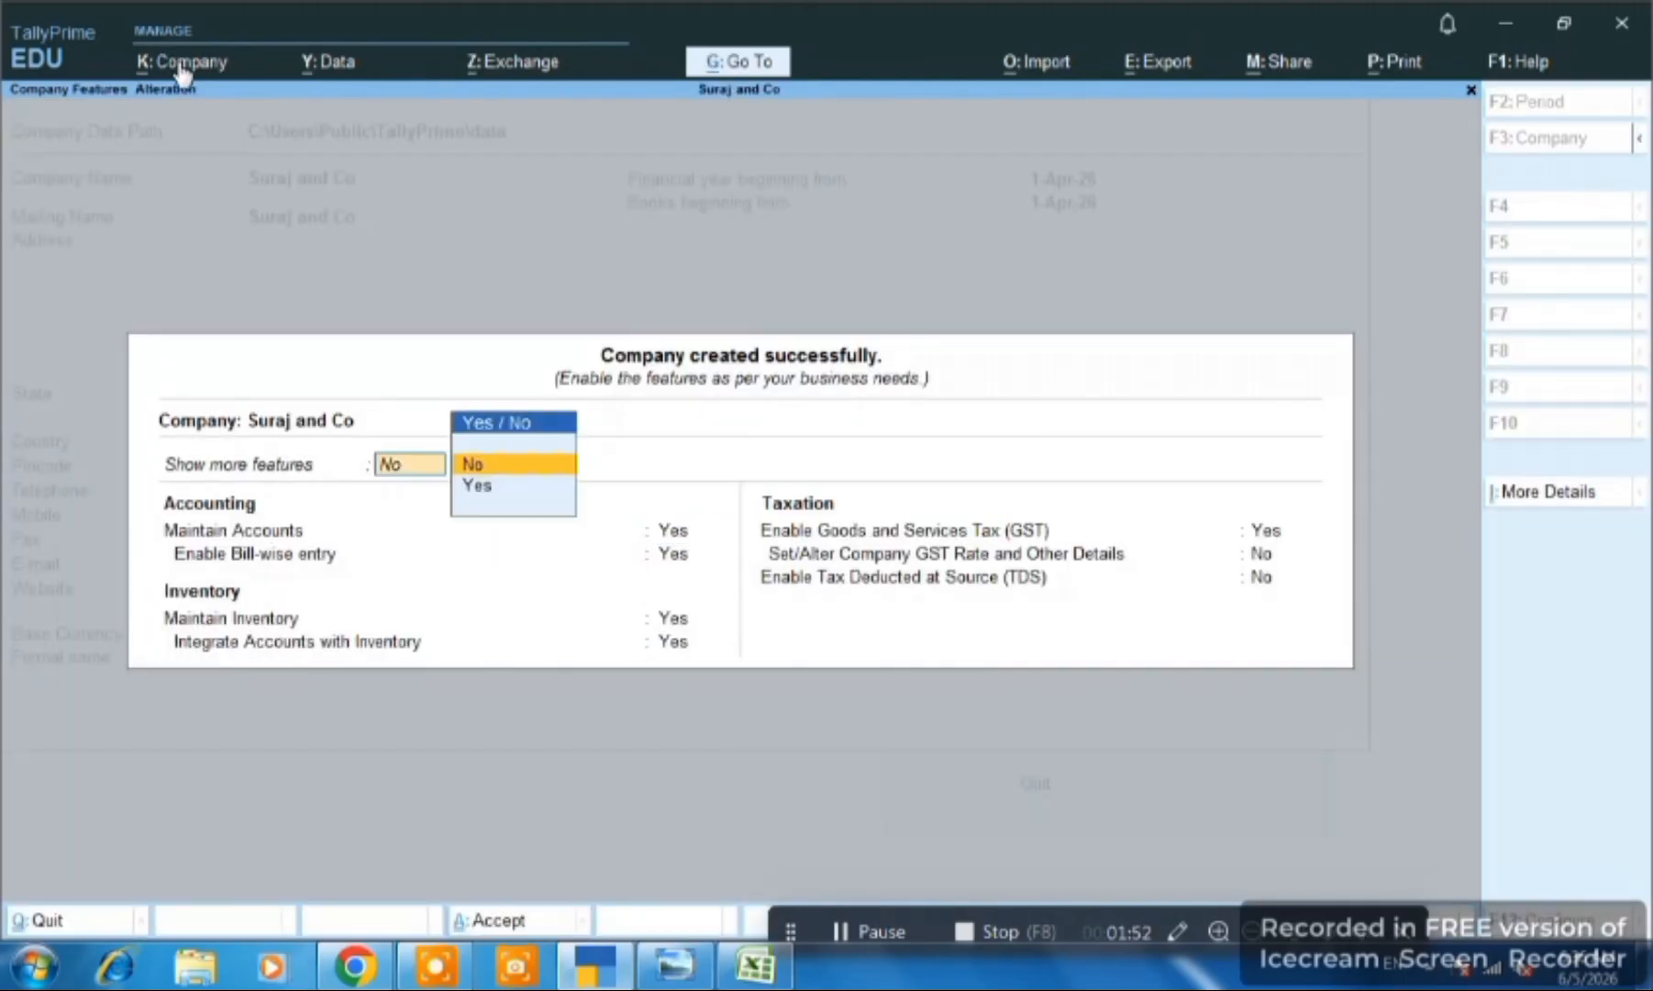
key(Down)
key(Return)
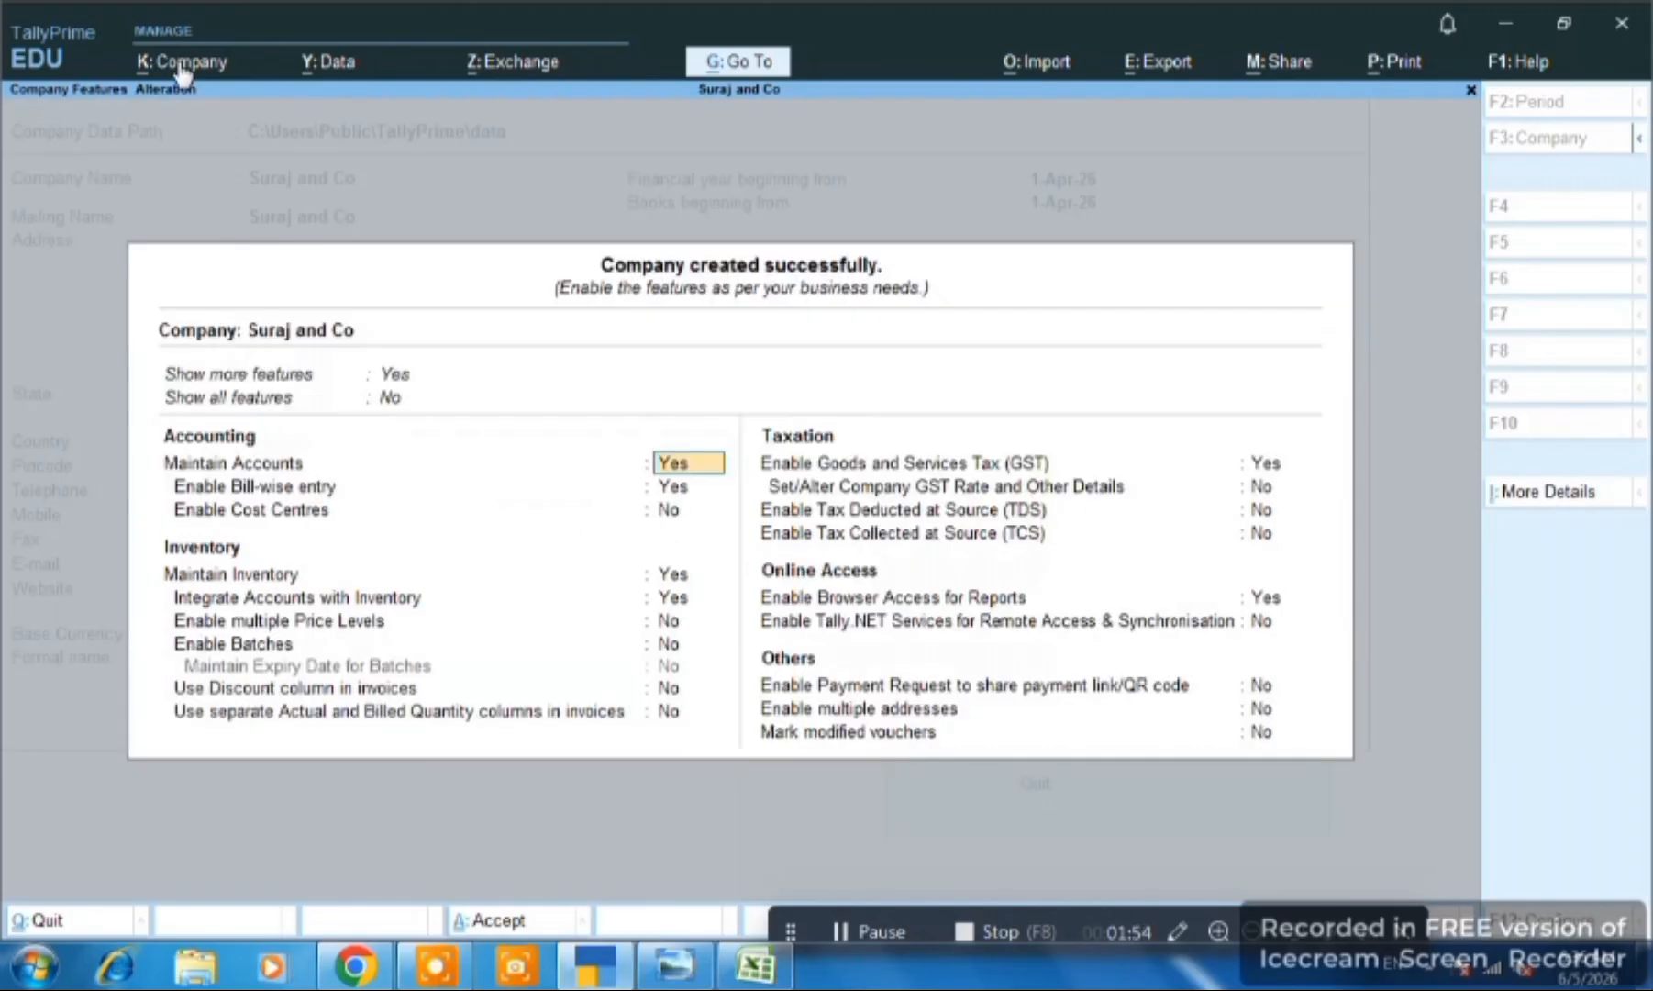
key(Up)
key(Down)
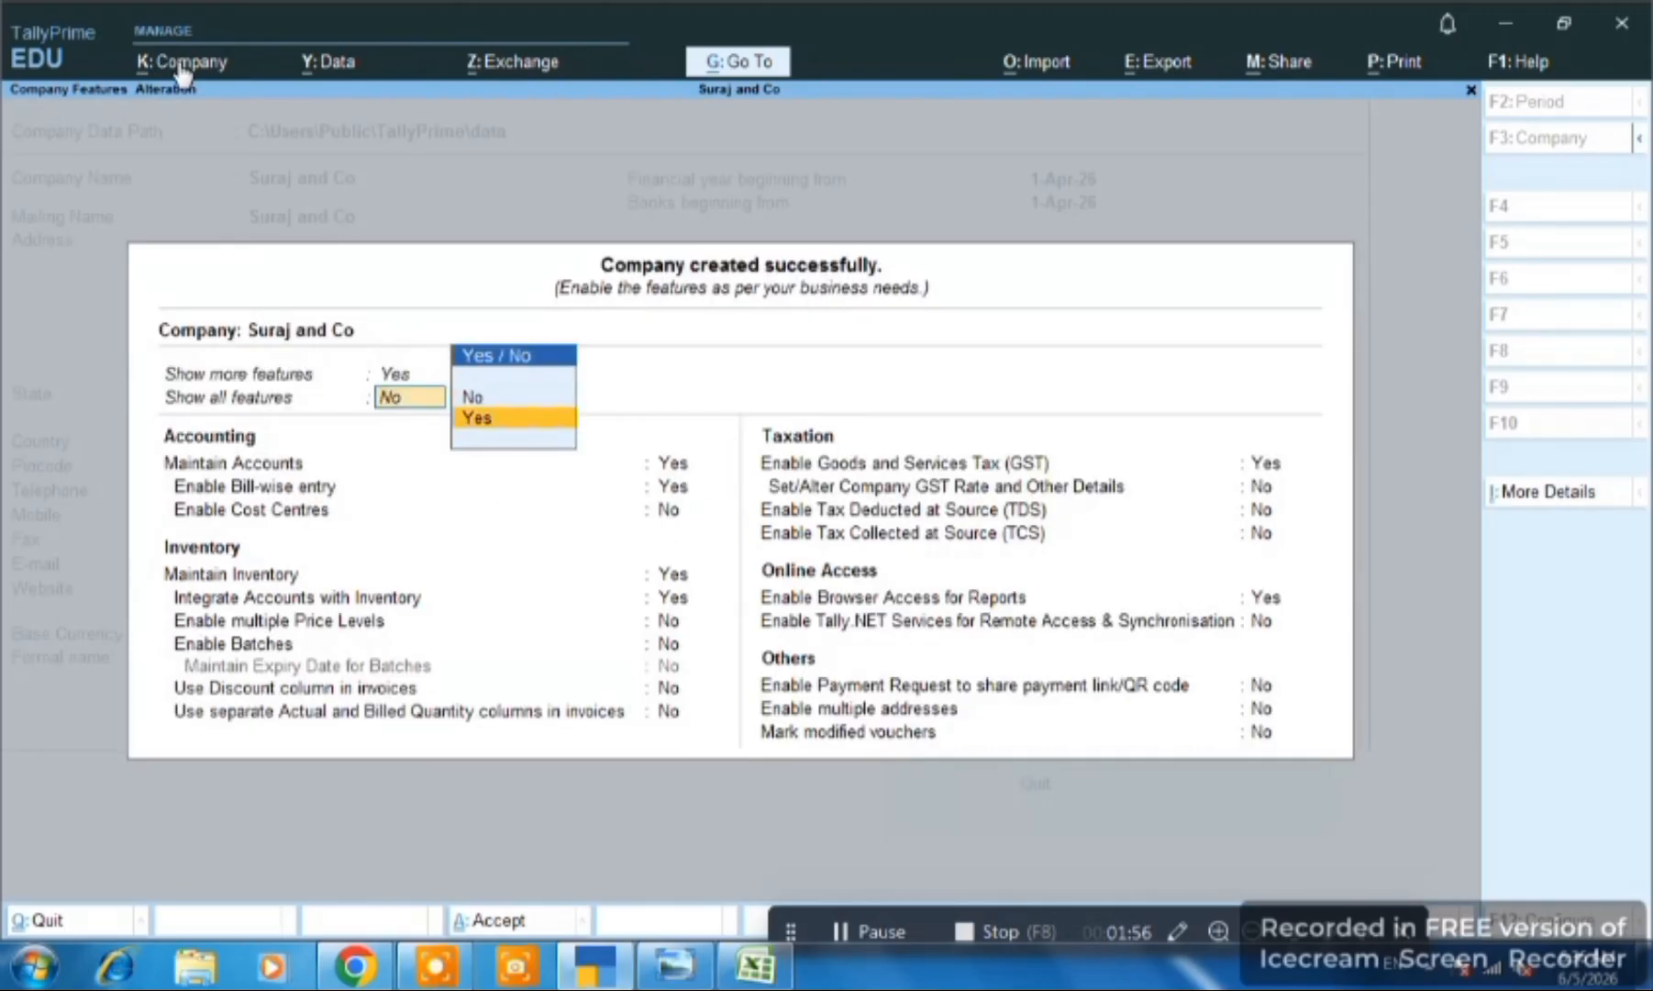
key(Return)
- Pass through the default accounting and inventory features, keep GST enabled, and accept the Regular GST registration details for Uttar Pradesh
key(Down)
key(Down)
key(Down)
key(Down)
key(Down)
key(Down)
key(Down)
key(Down)
key(Down)
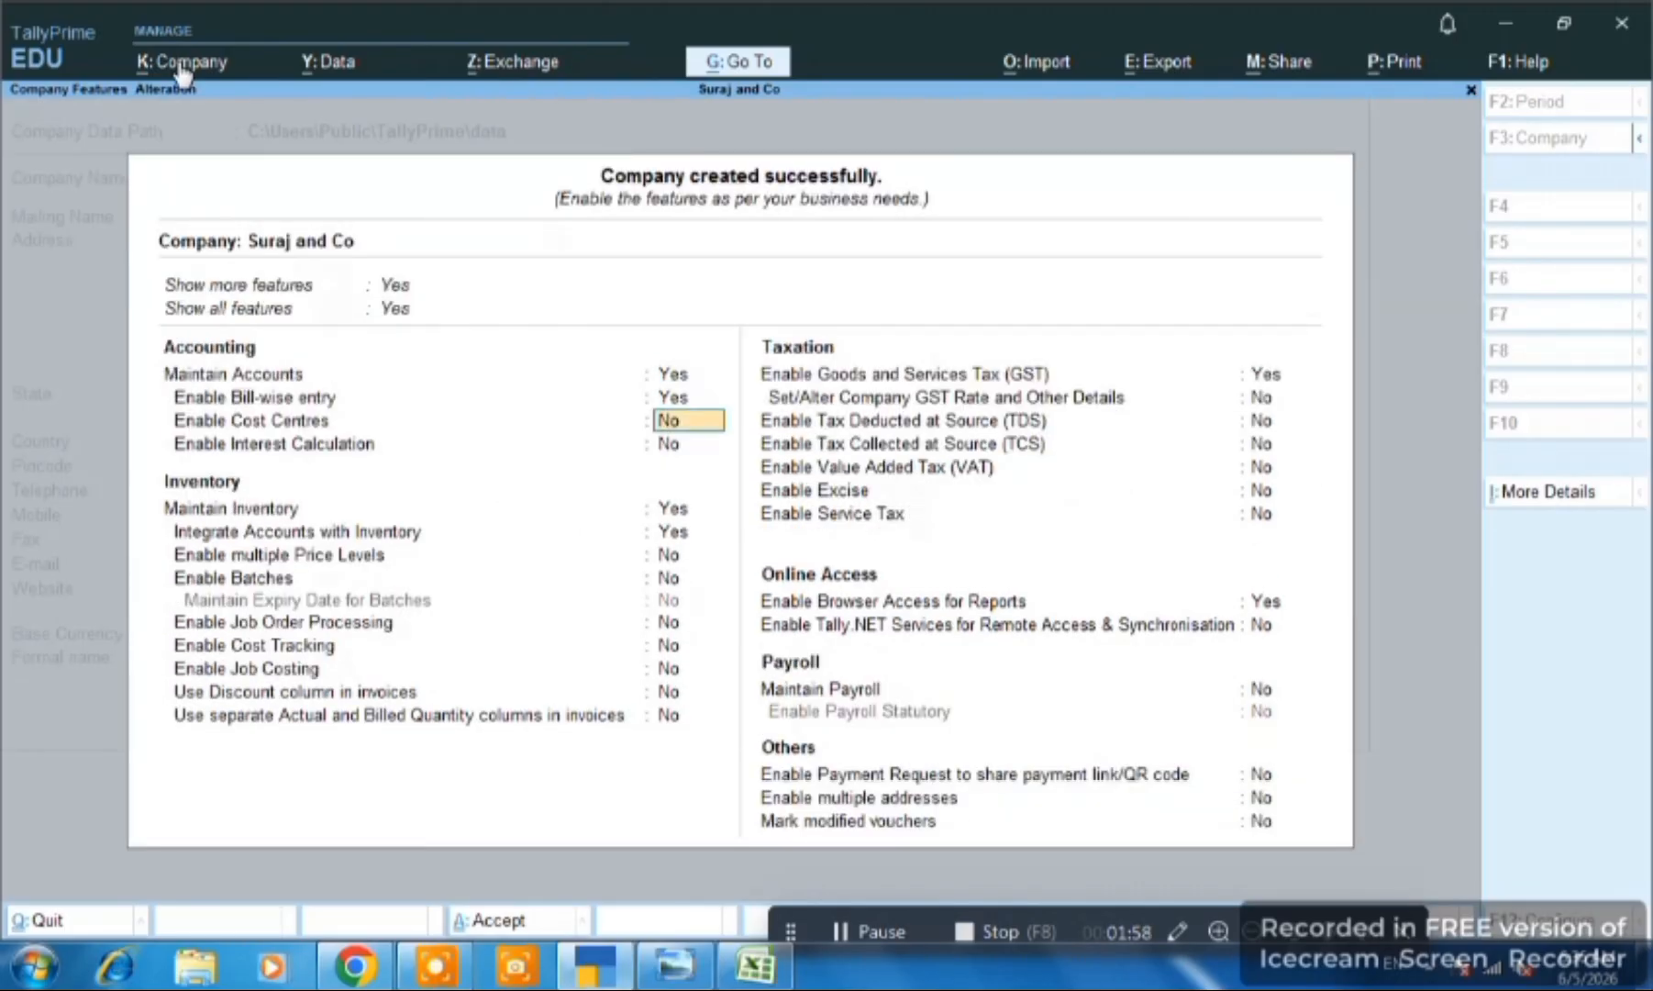
key(Down)
key(Down)
key(Down)
key(Down)
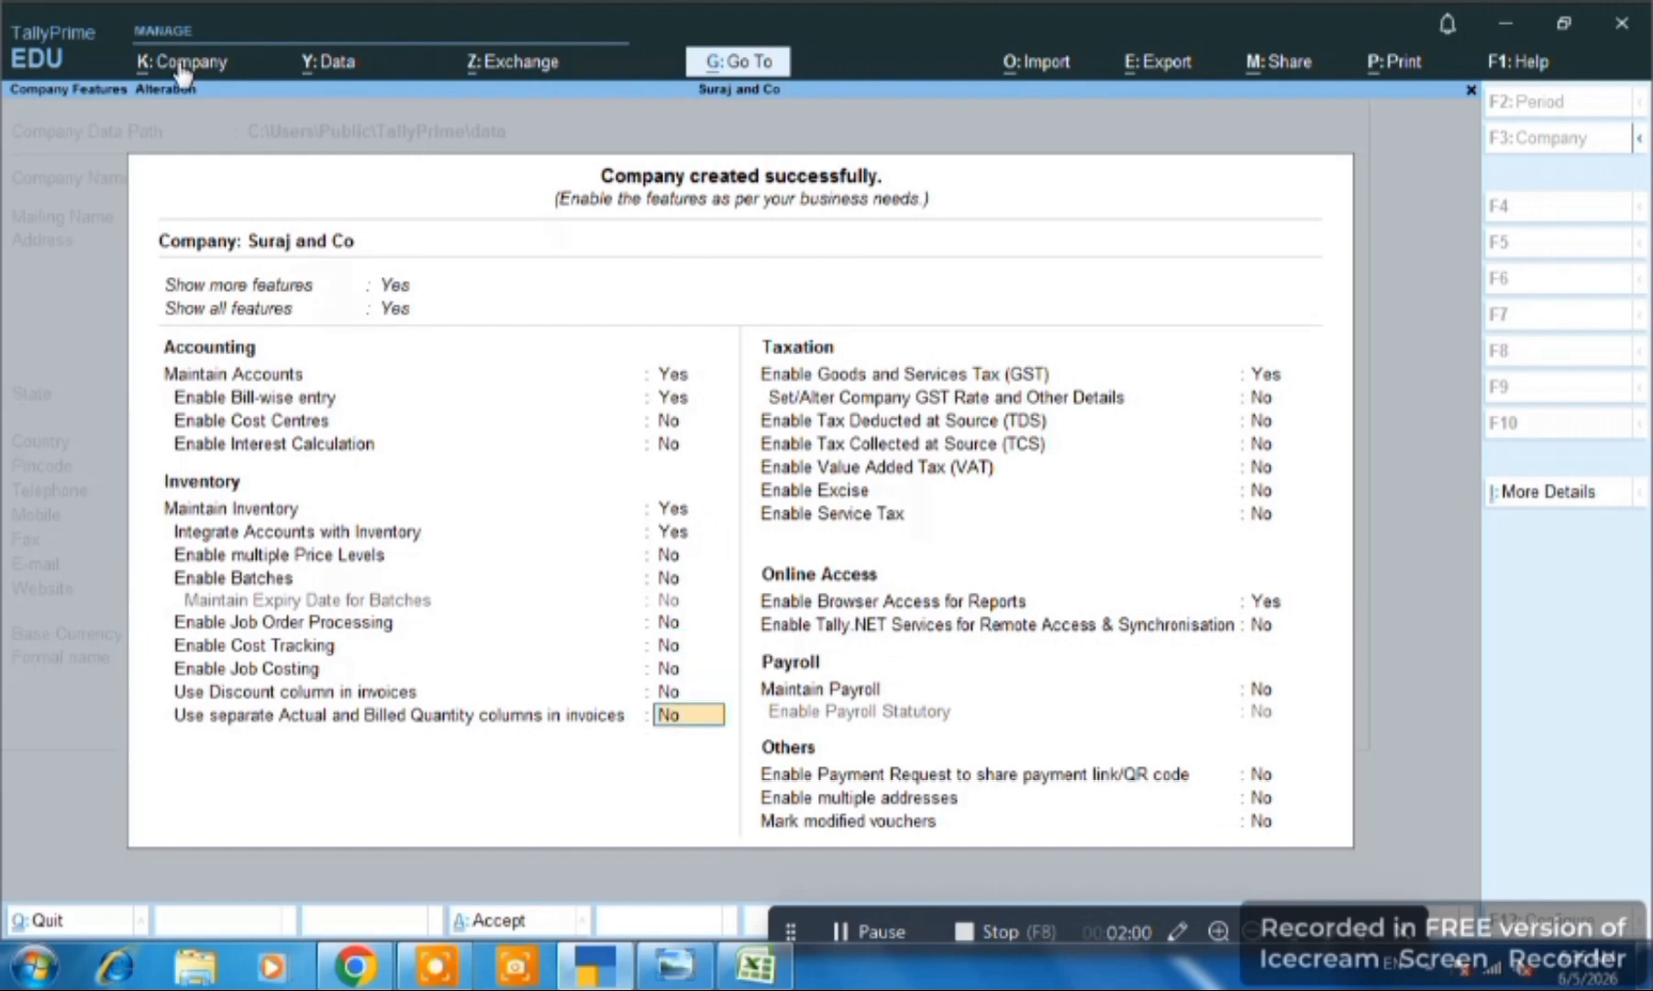
key(Return)
key(Return)
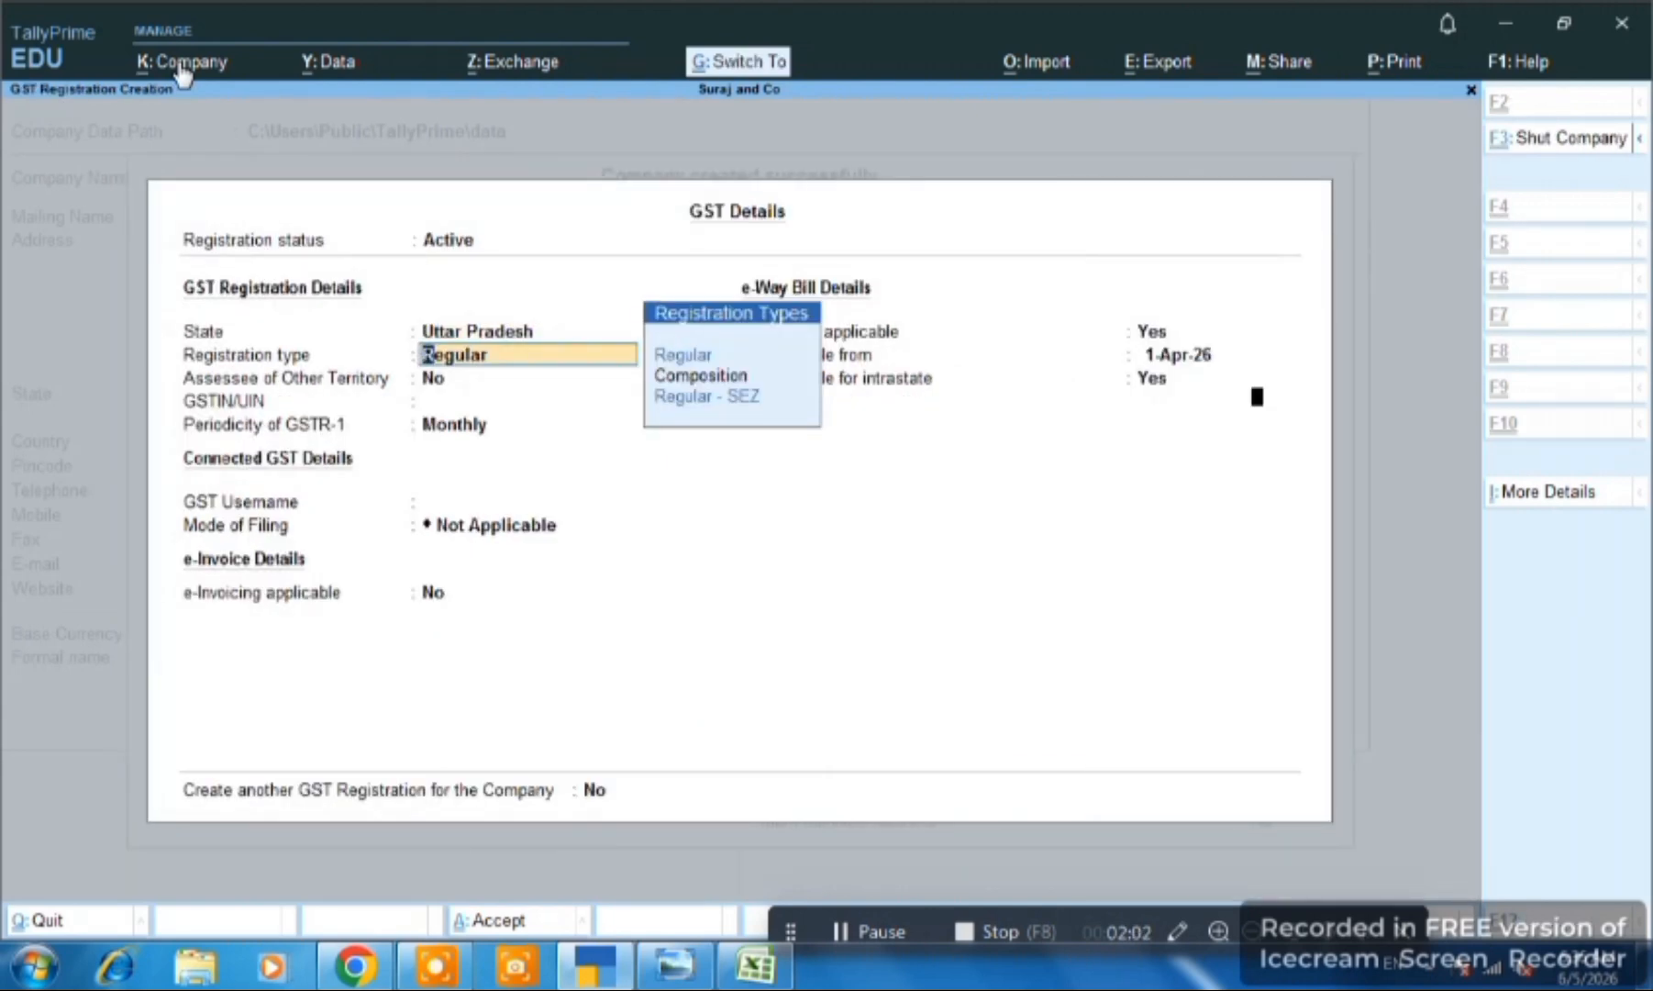
key(ctrl+a)
- Pass over the TDS and TCS options and save the company features
key(Down)
key(Down)
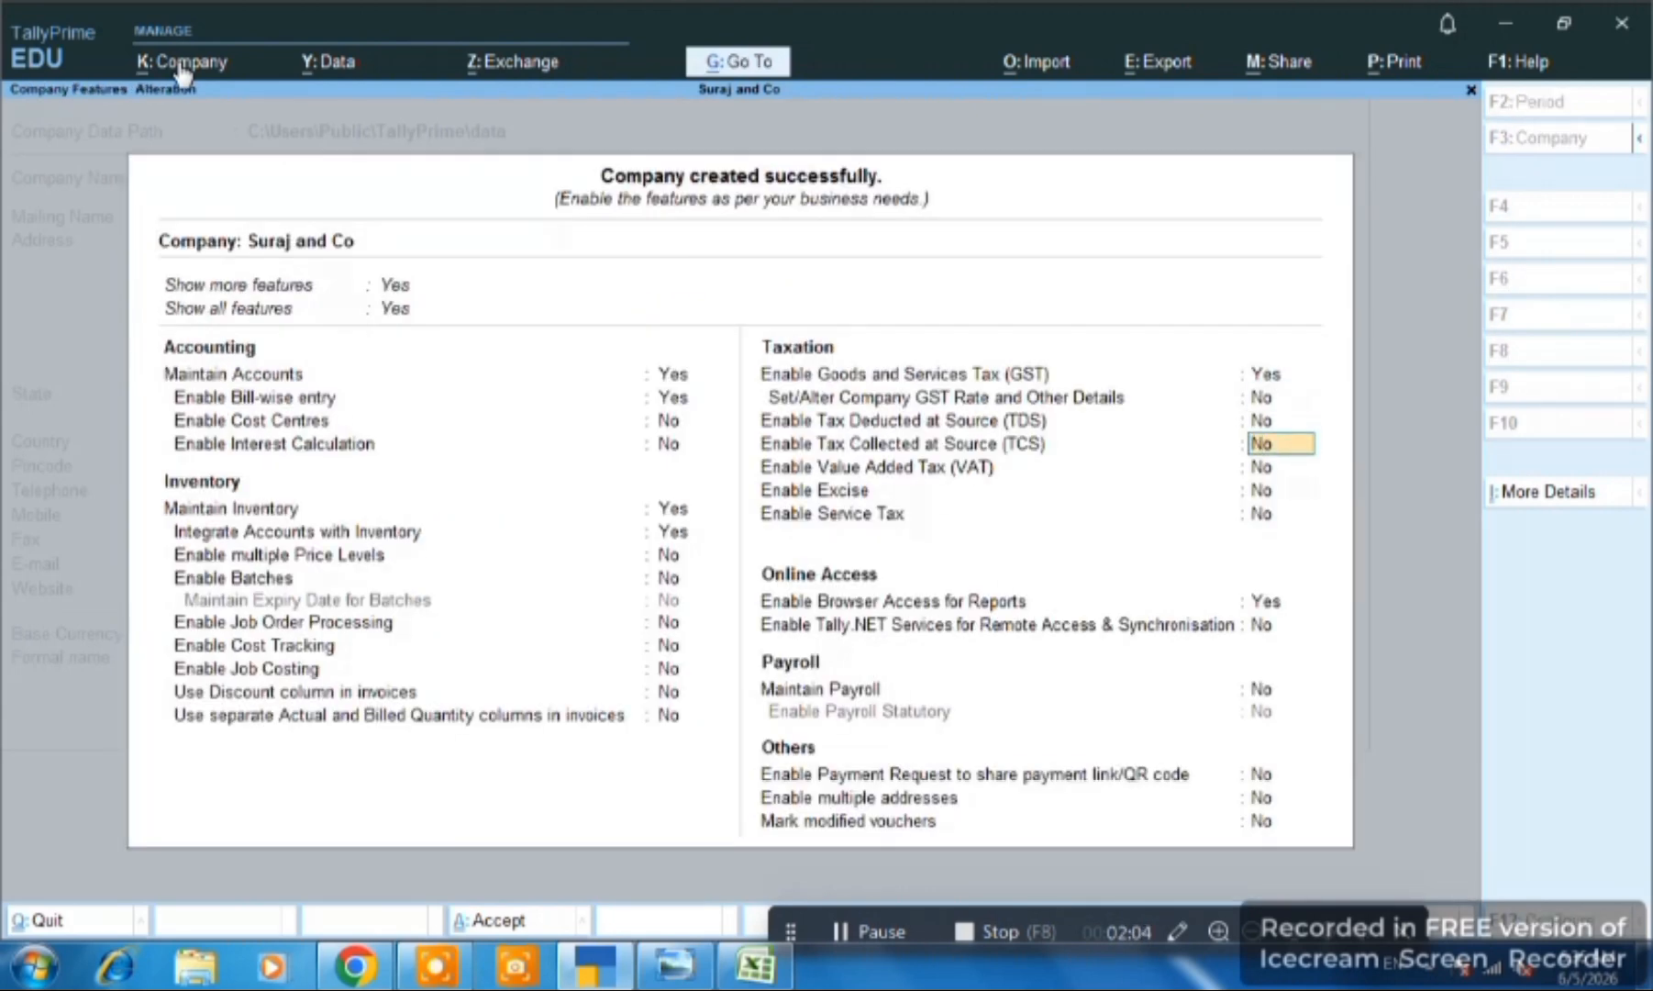
key(Down)
key(ctrl+a)
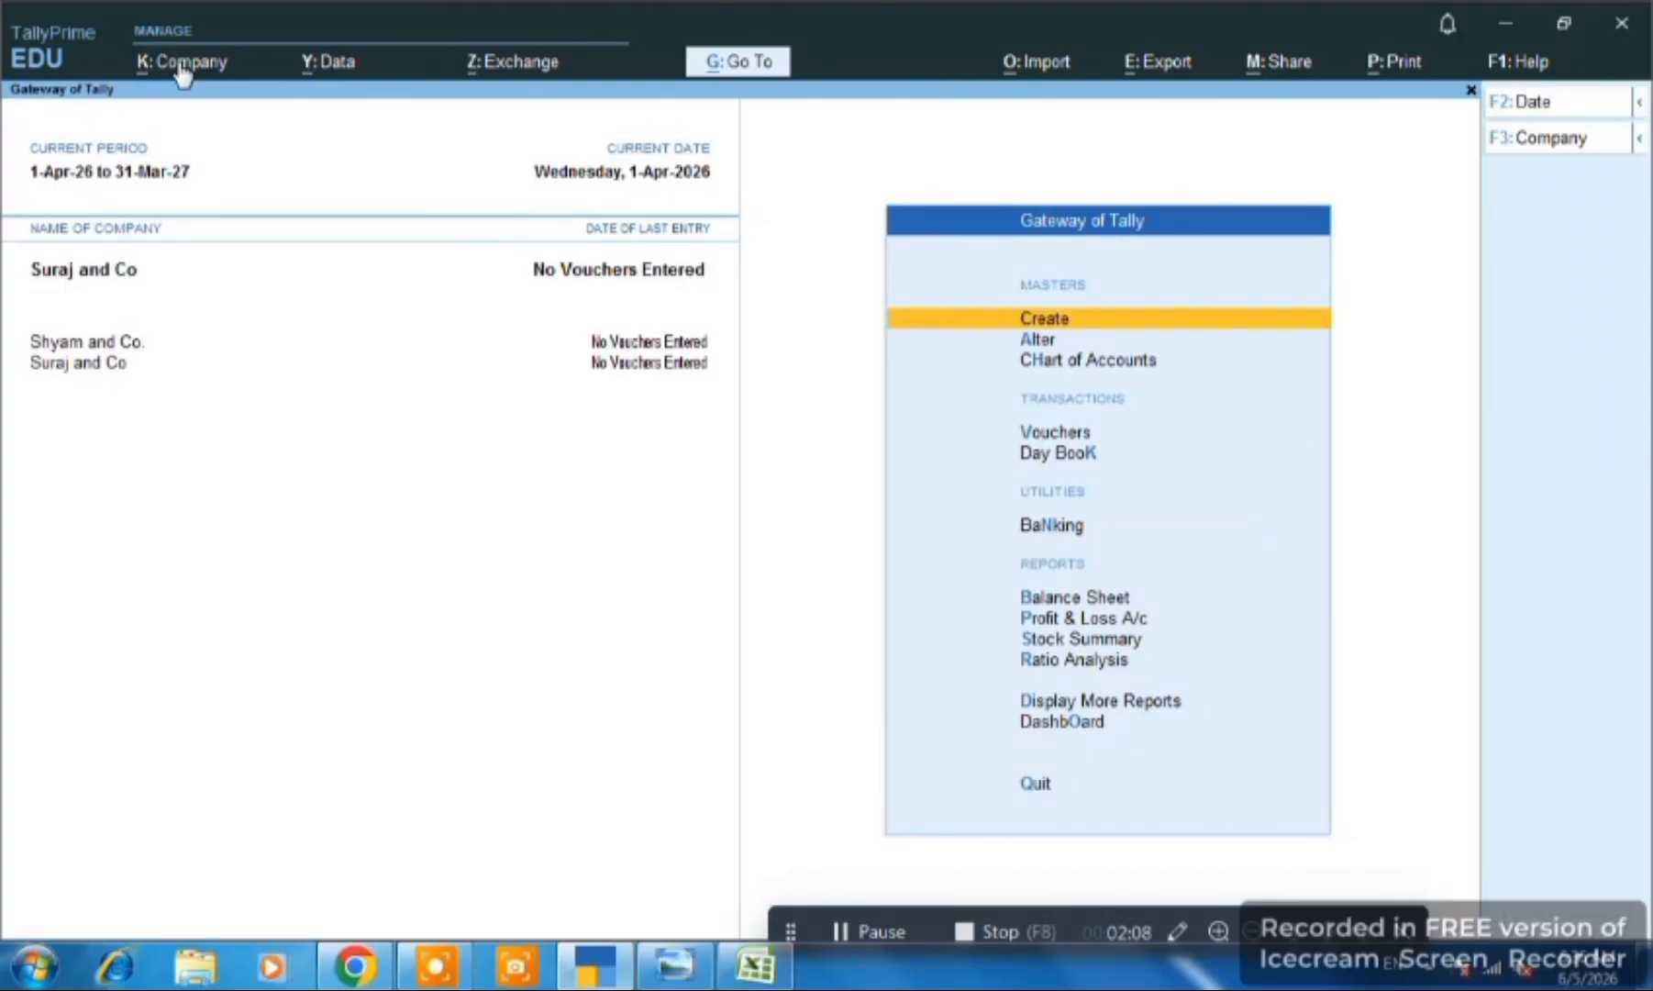
- Switch to the BANK STATMENT workbook in Excel
key(Down)
key(Up)
key(alt)
key(alt+Tab)
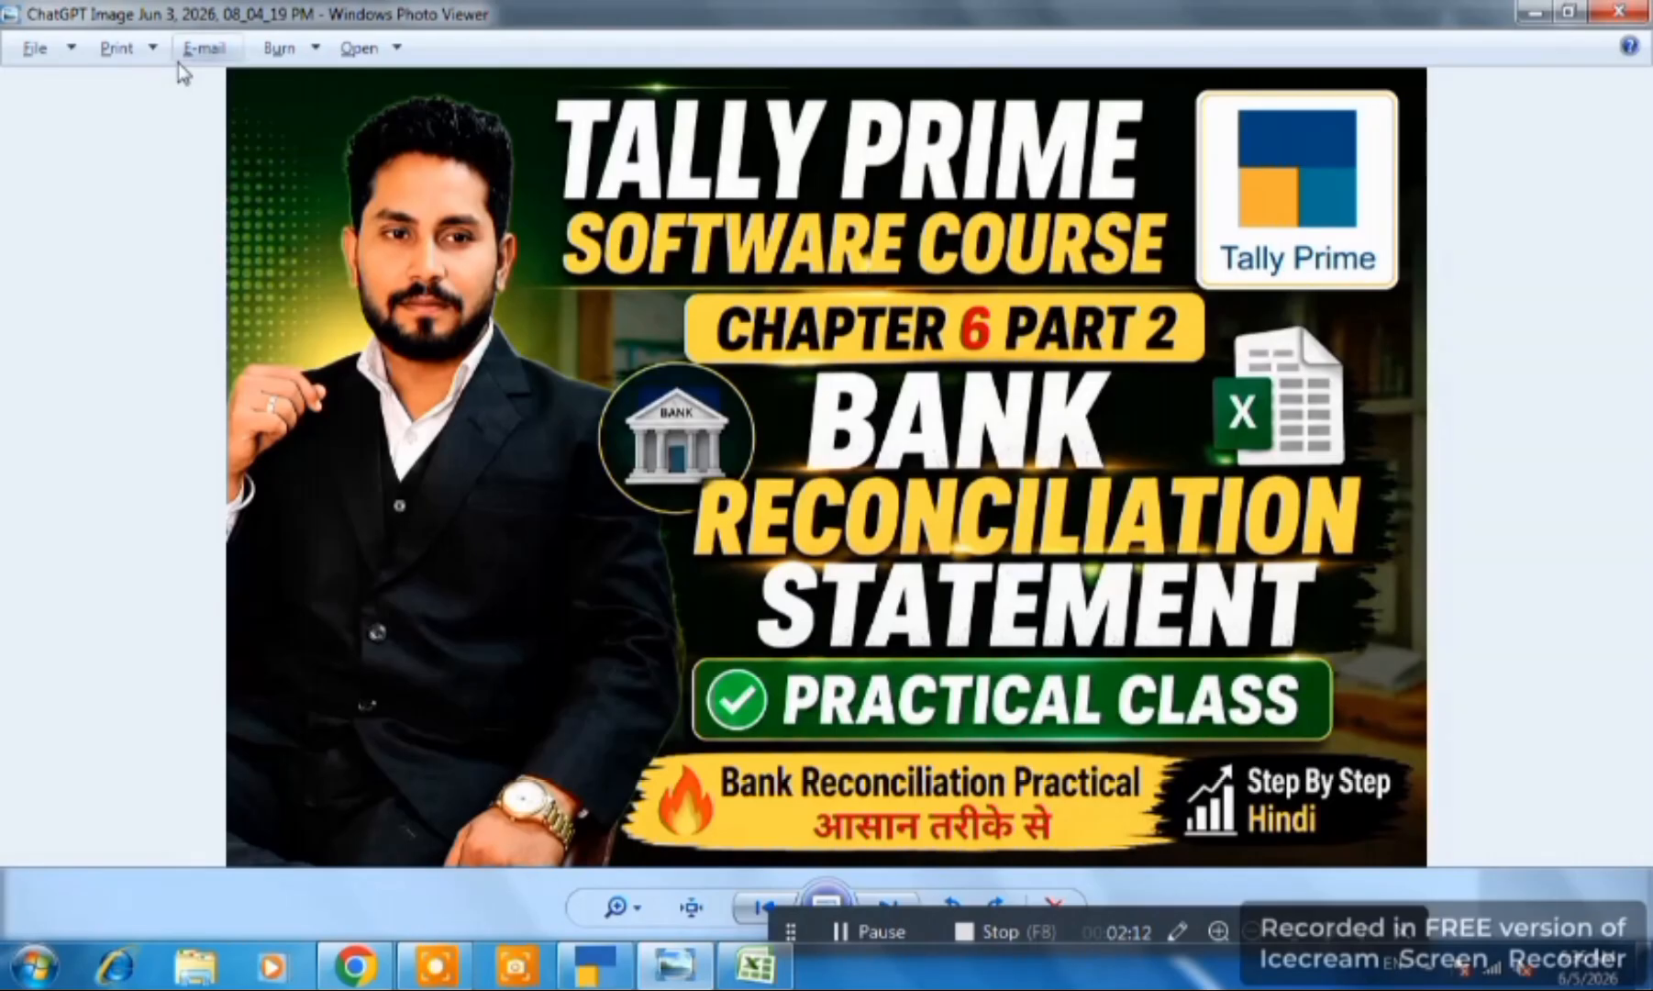
key(alt+Tab)
key(alt+Tab)
key(alt+Tab)
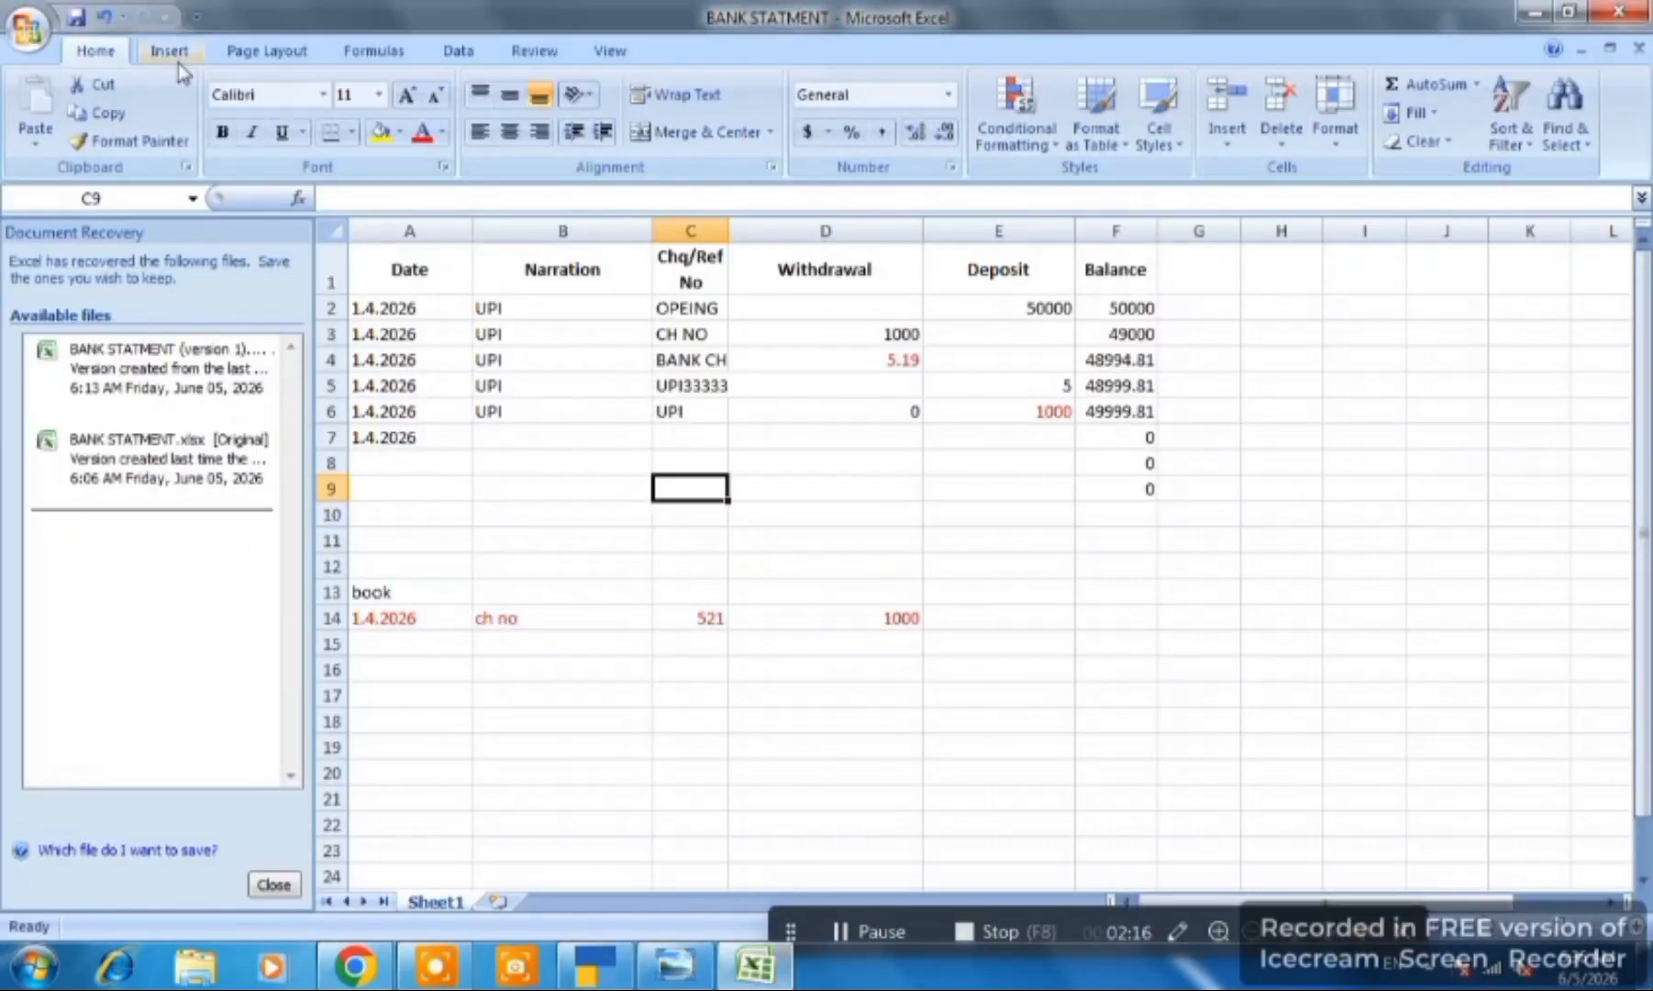
- Examine the bank statement's opening, cheque and bank charge rows, including their withdrawal and deposit columns
key(Up)
key(Up)
key(Up)
key(Up)
key(Up)
key(Up)
key(Up)
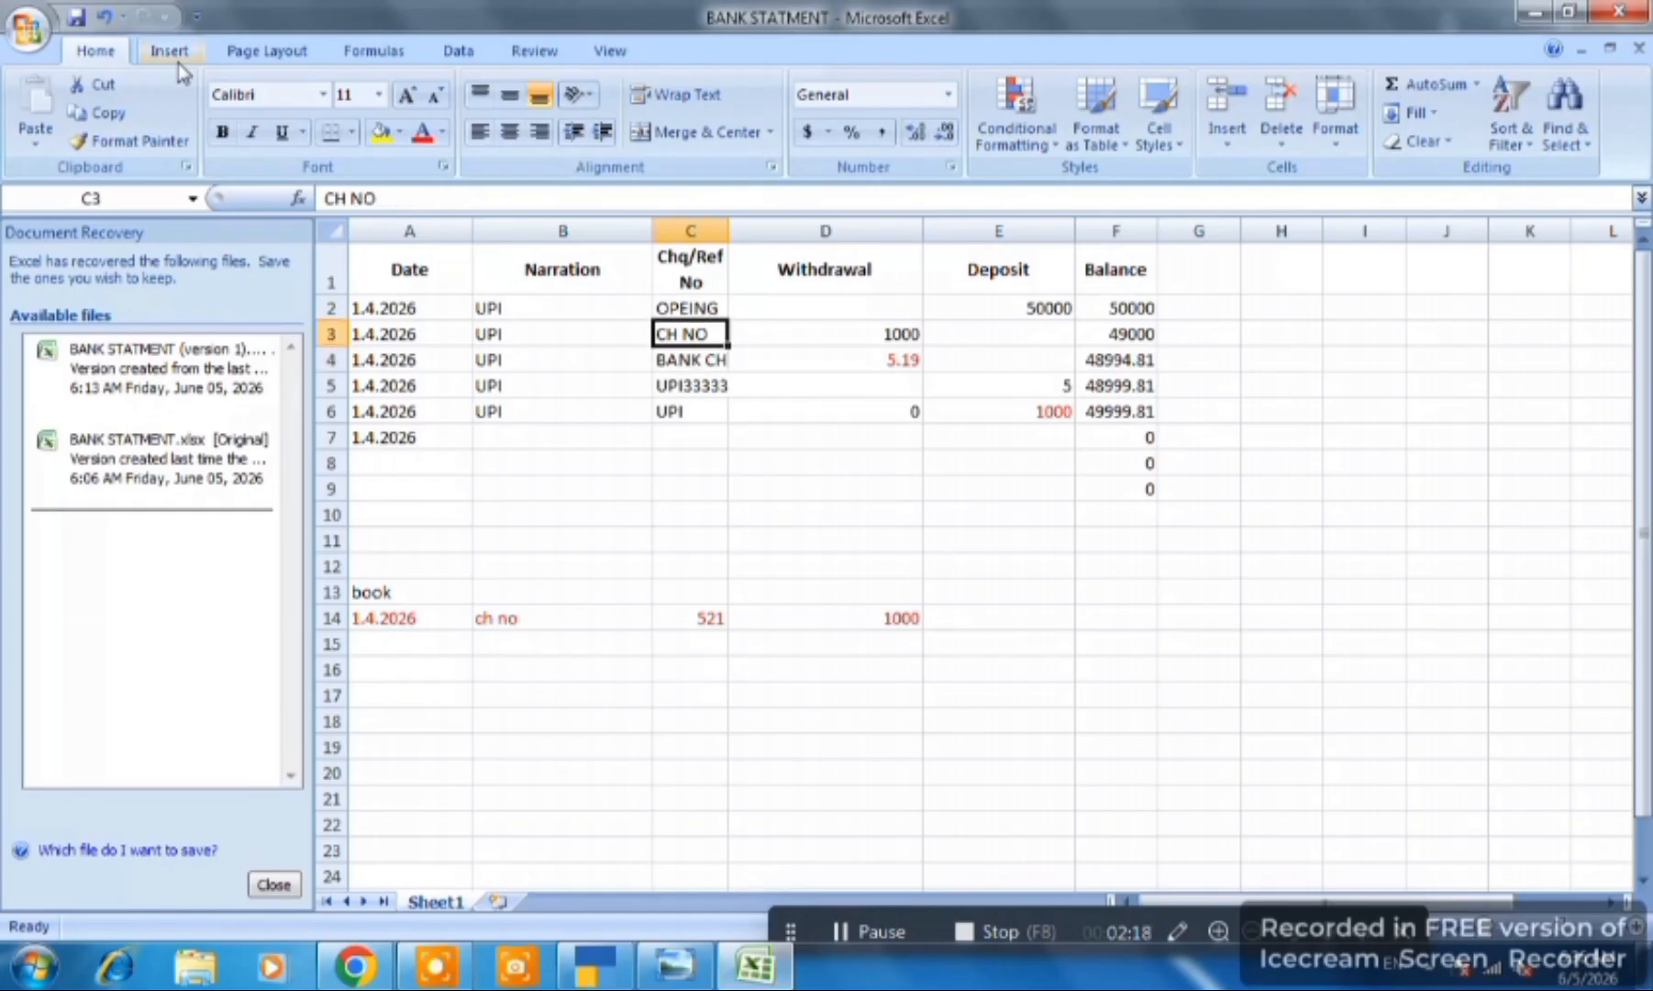
key(Left)
key(Left)
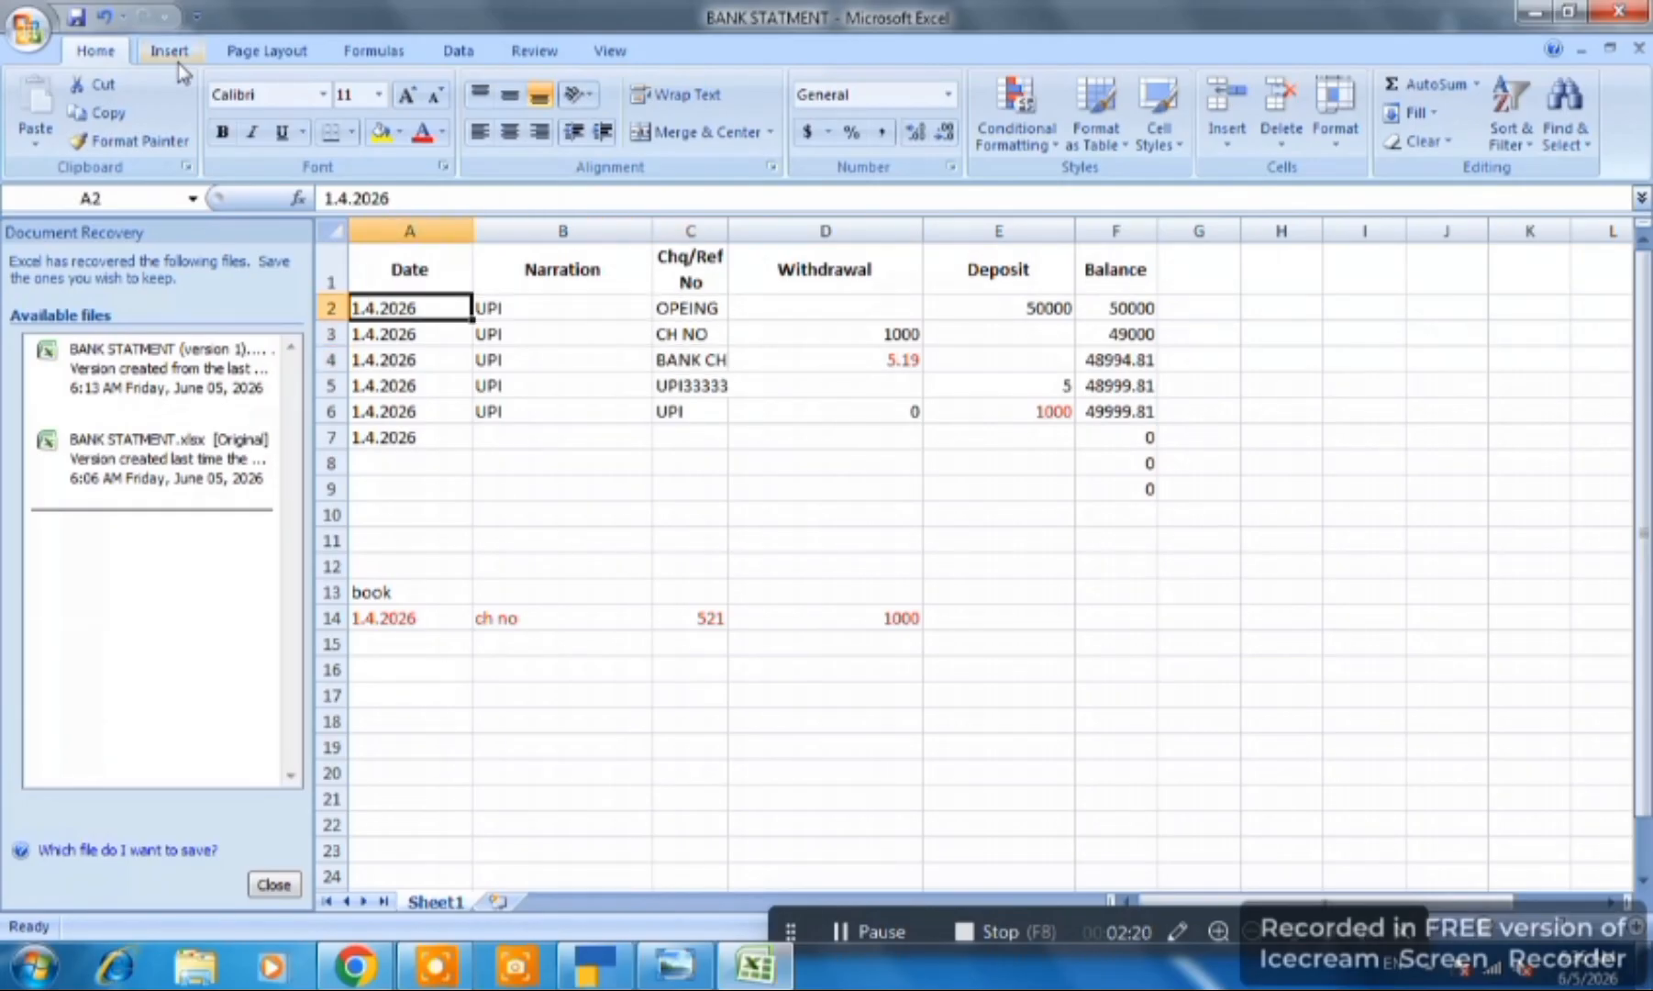
key(Down)
key(Down)
key(Right)
key(Right)
key(Right)
key(Right)
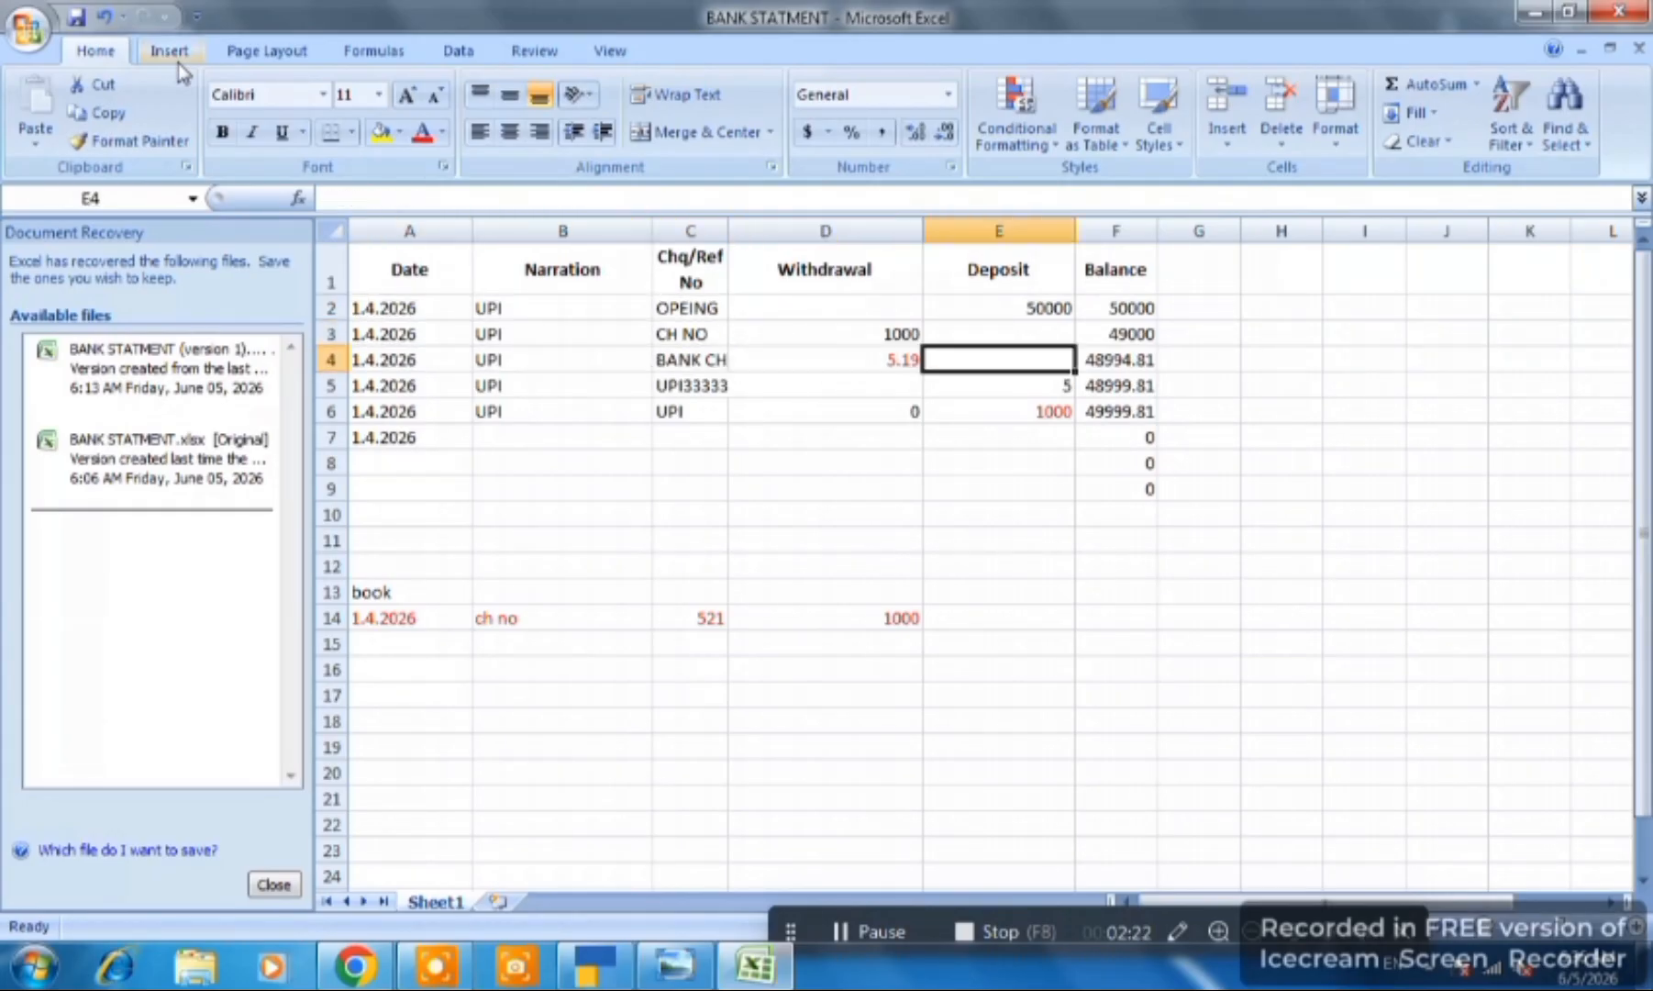
- Change the narration of the bank charge entry in cell B4 to sms
key(Left)
key(Left)
key(Left)
key(Left)
key(Right)
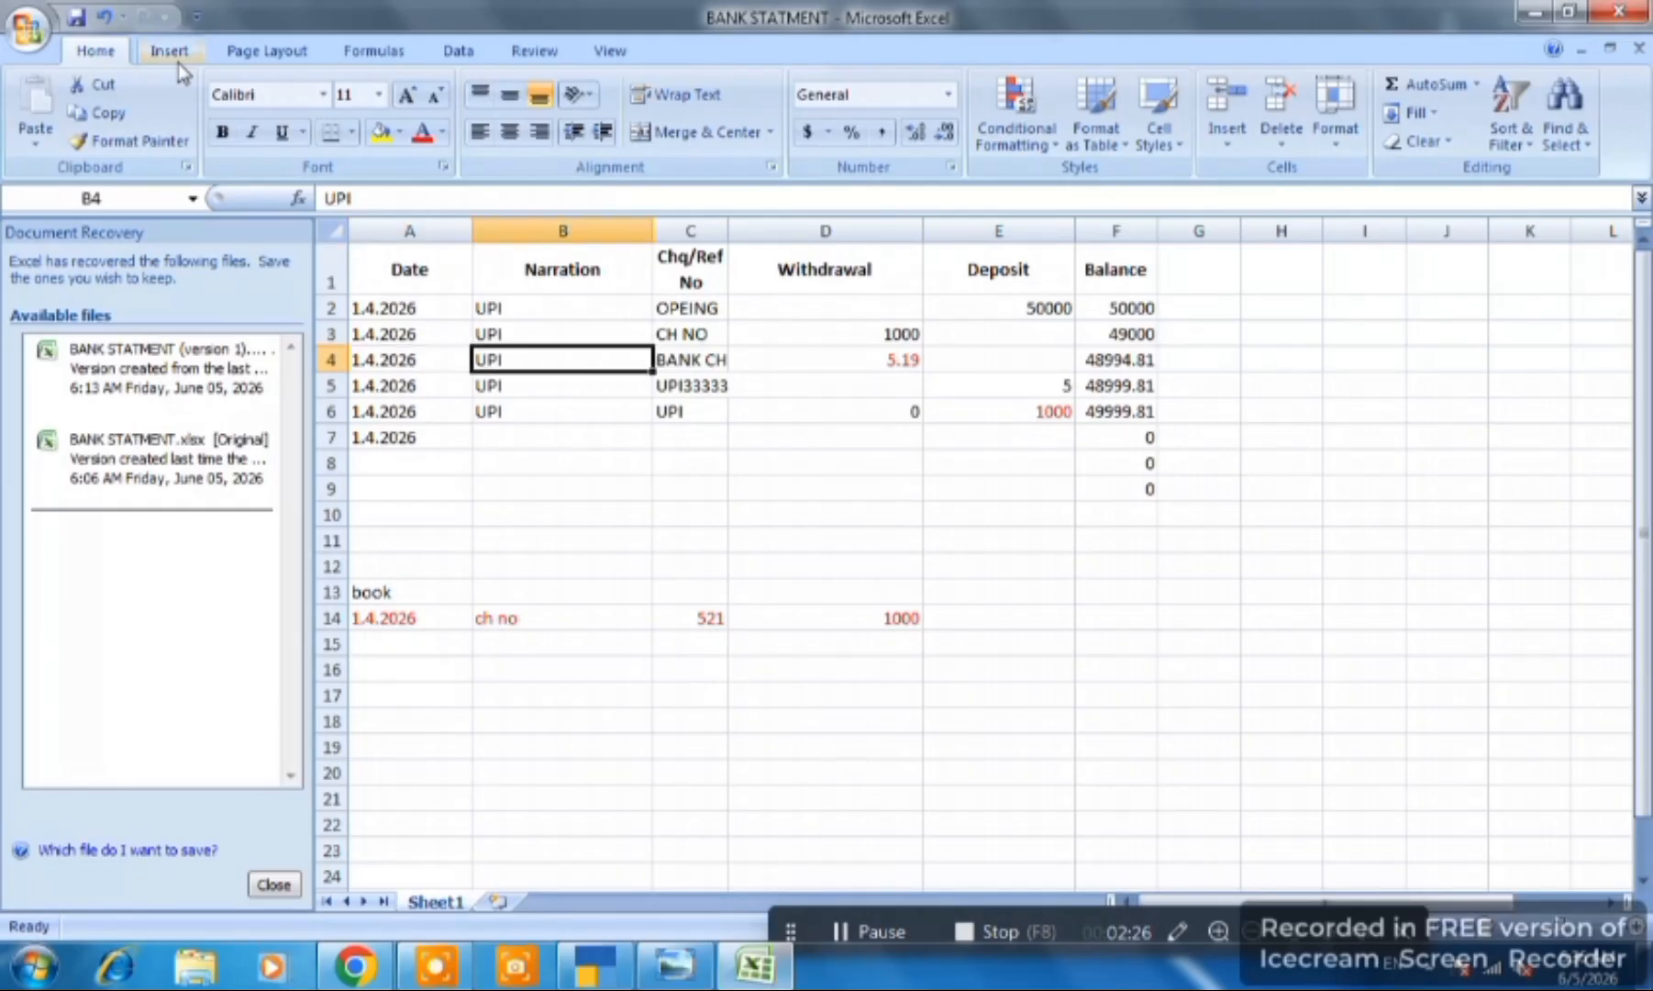
text(sms)
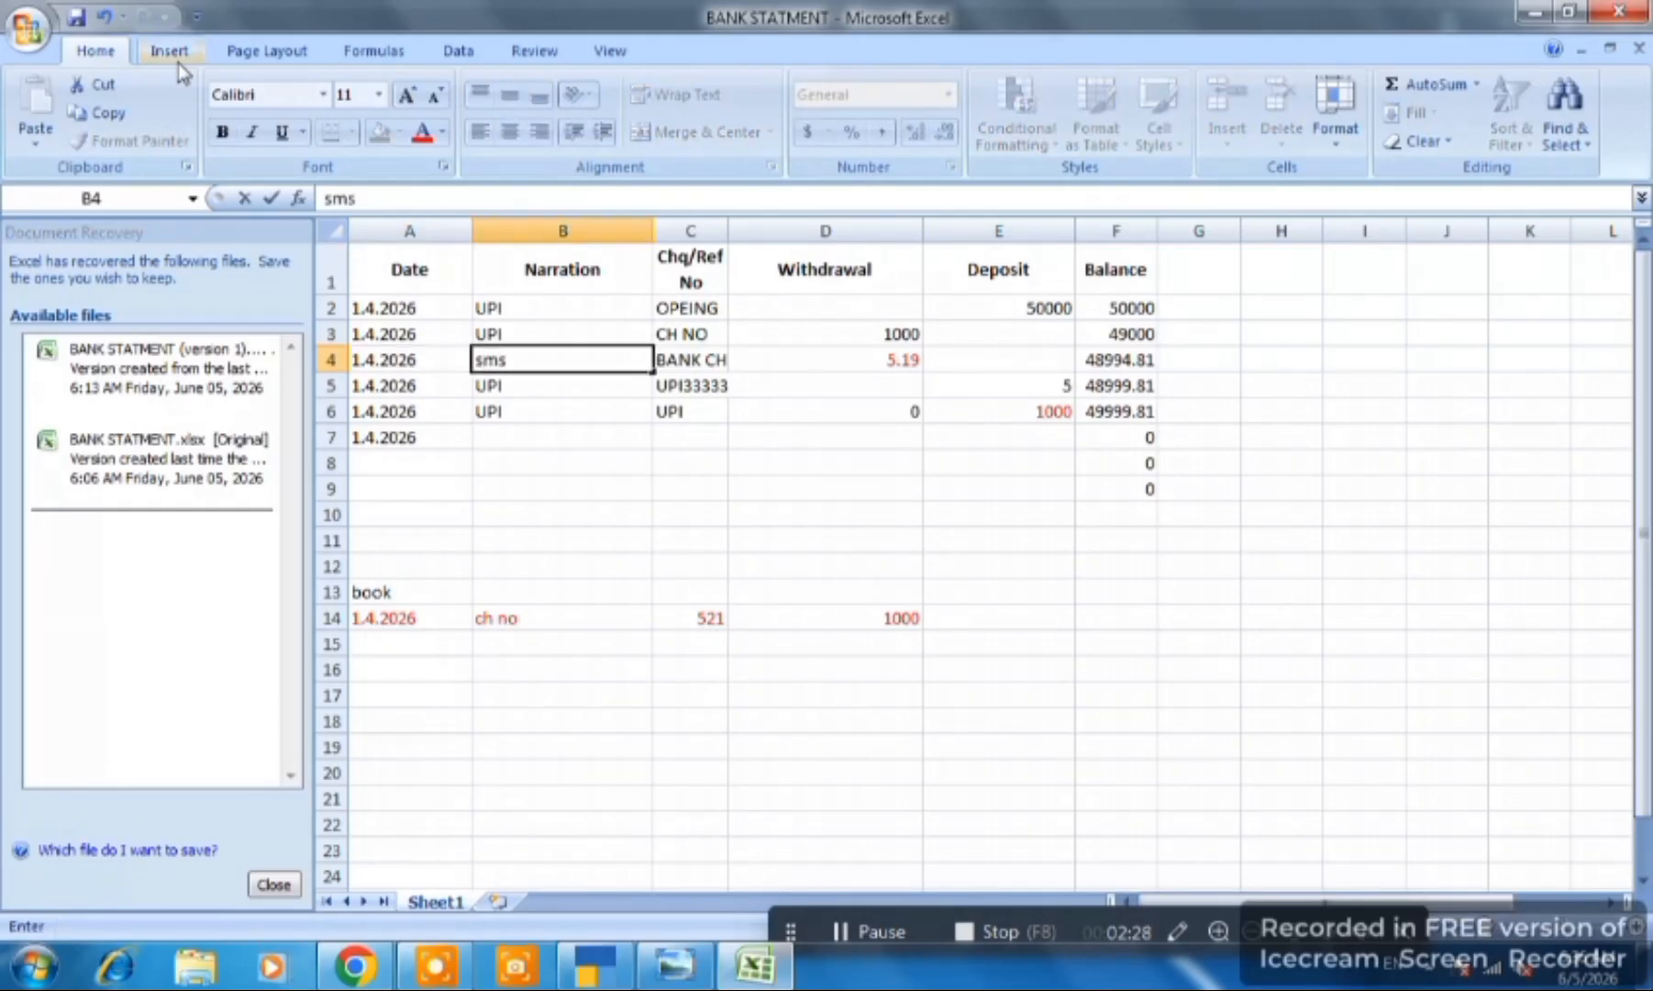
key(Return)
- Review the bank charge row and the last UPI row of the statement across their amount columns
key(Up)
key(Right)
key(Right)
key(Right)
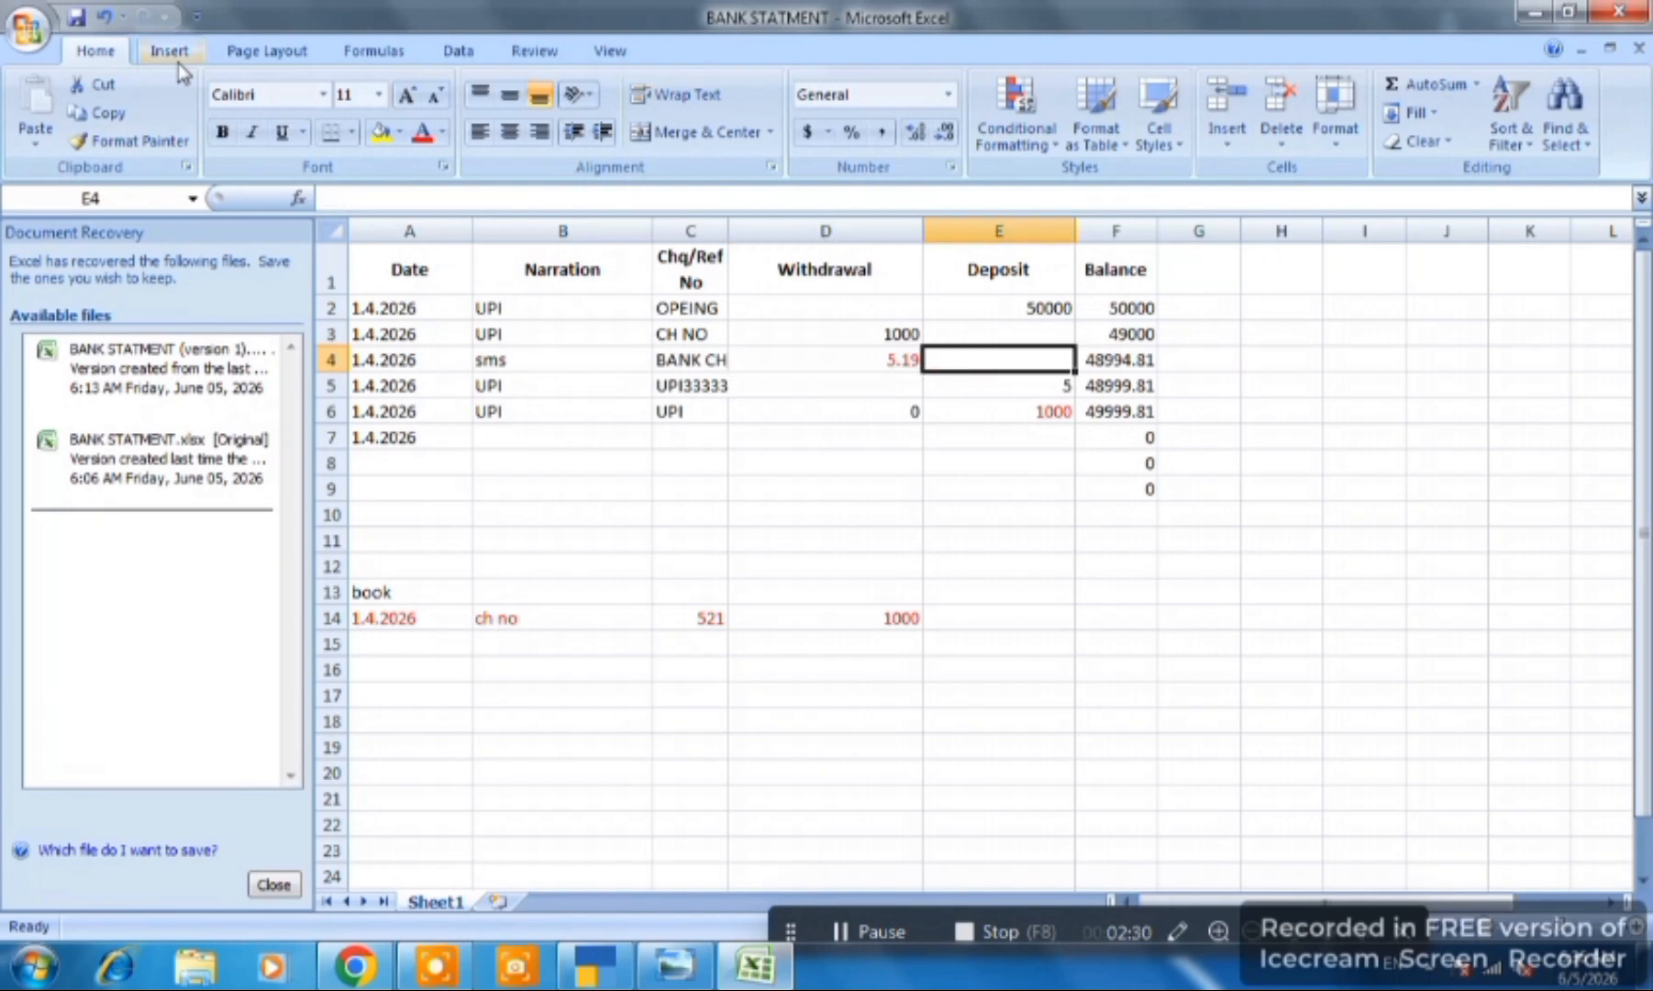
key(Down)
key(Down)
key(Left)
key(Left)
key(Left)
key(Left)
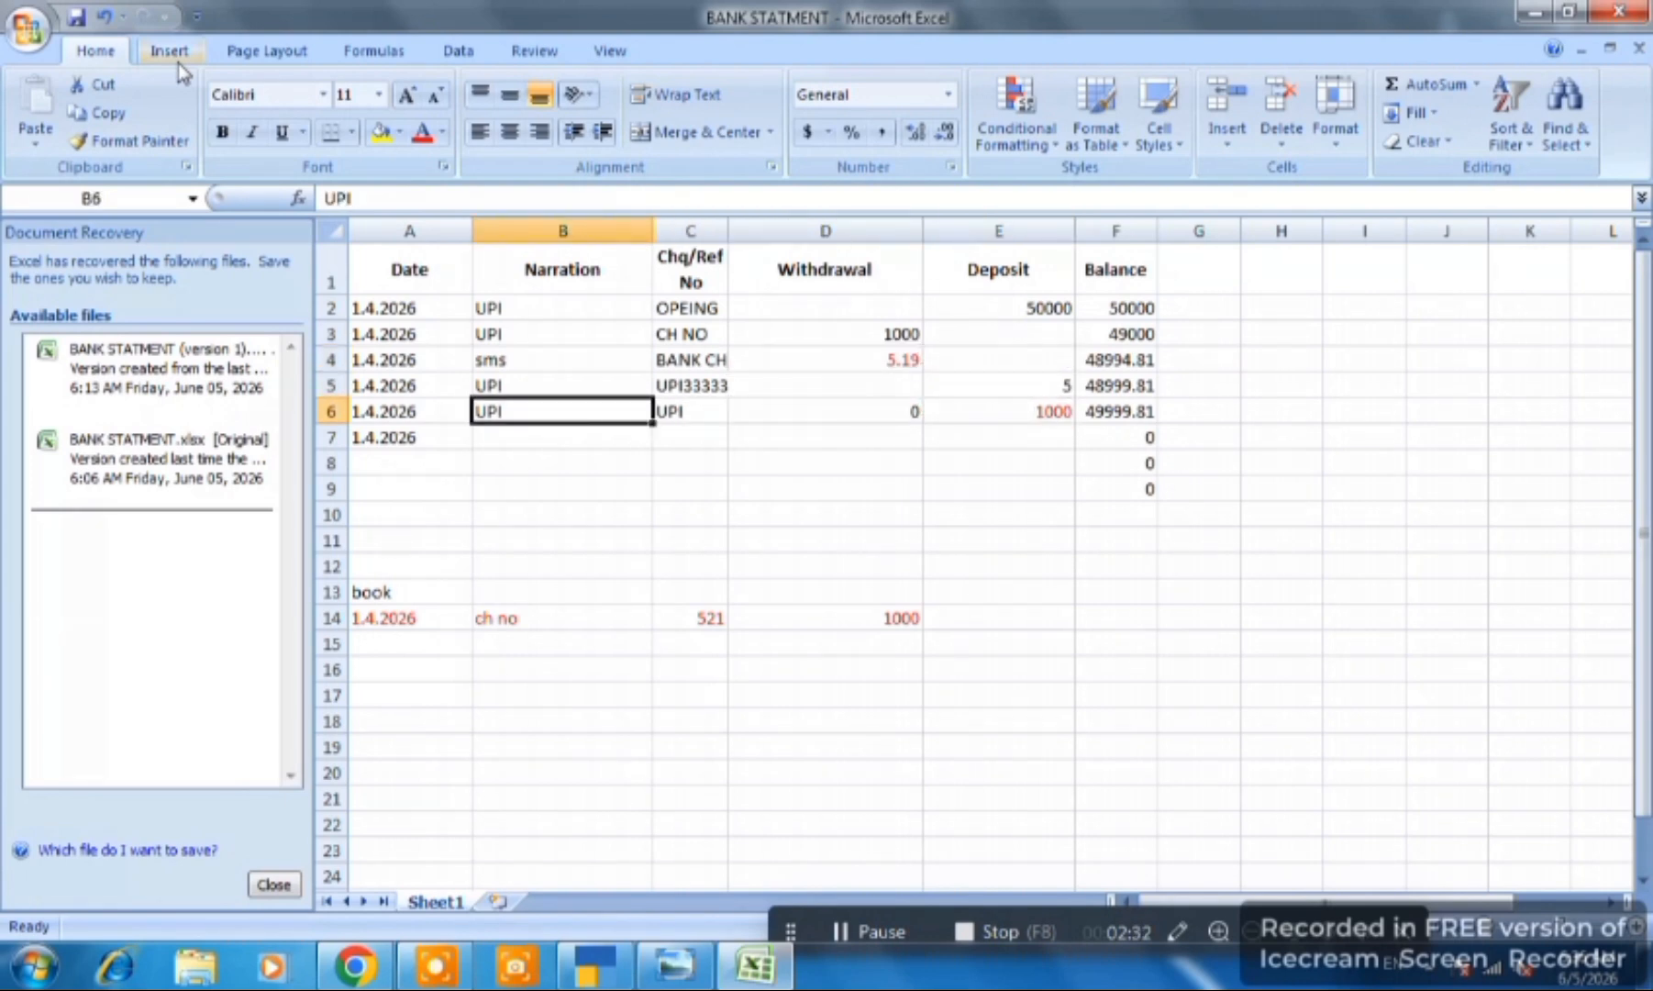
key(Right)
key(Right)
key(Right)
key(Right)
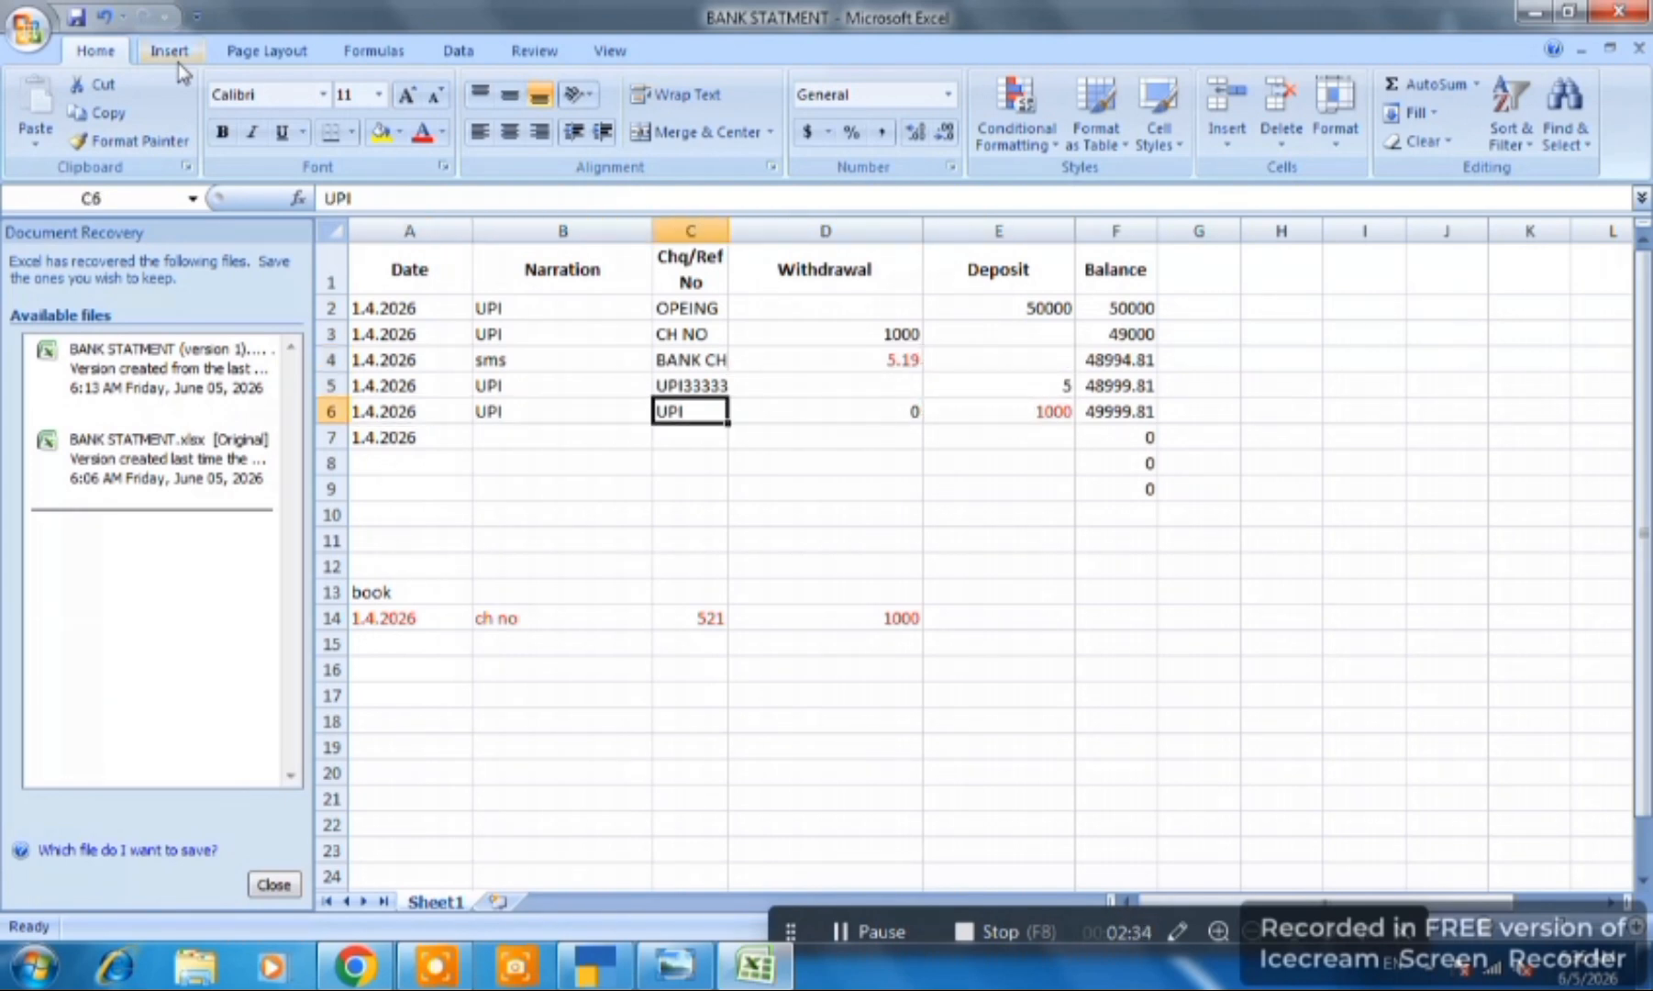
- Examine the cheque entry recorded under the book heading in row 14
key(Down)
key(Down)
key(Down)
key(Down)
key(Down)
key(Down)
key(Down)
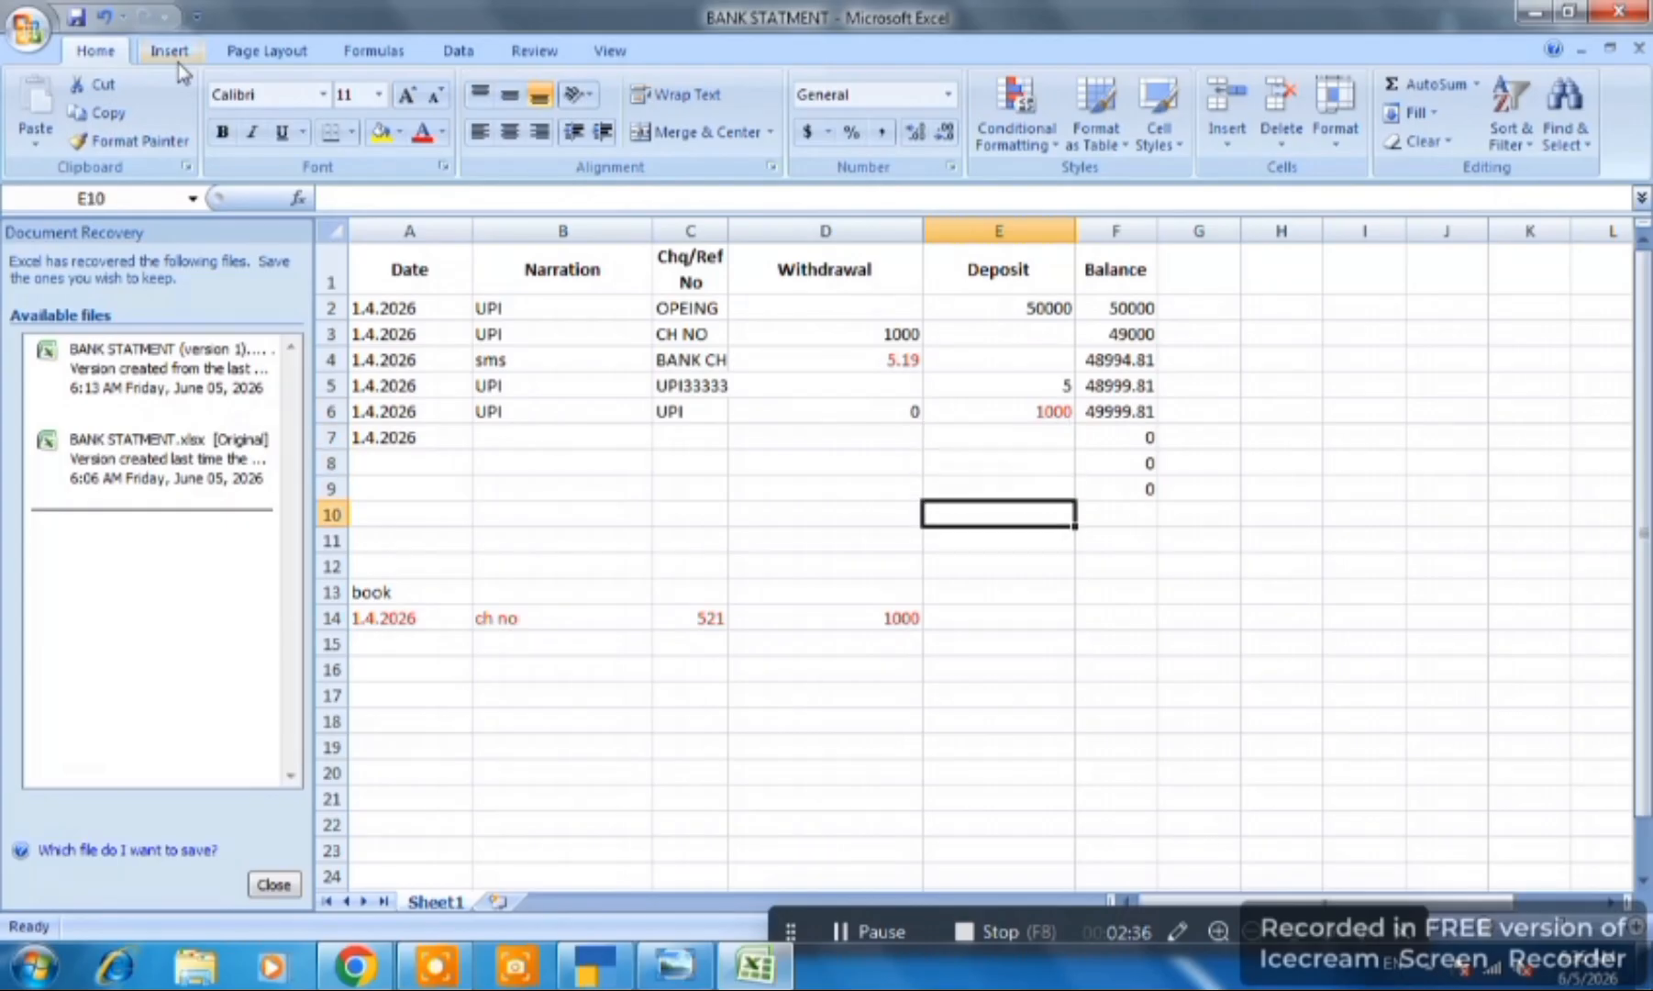
key(Left)
key(Left)
key(Down)
key(Left)
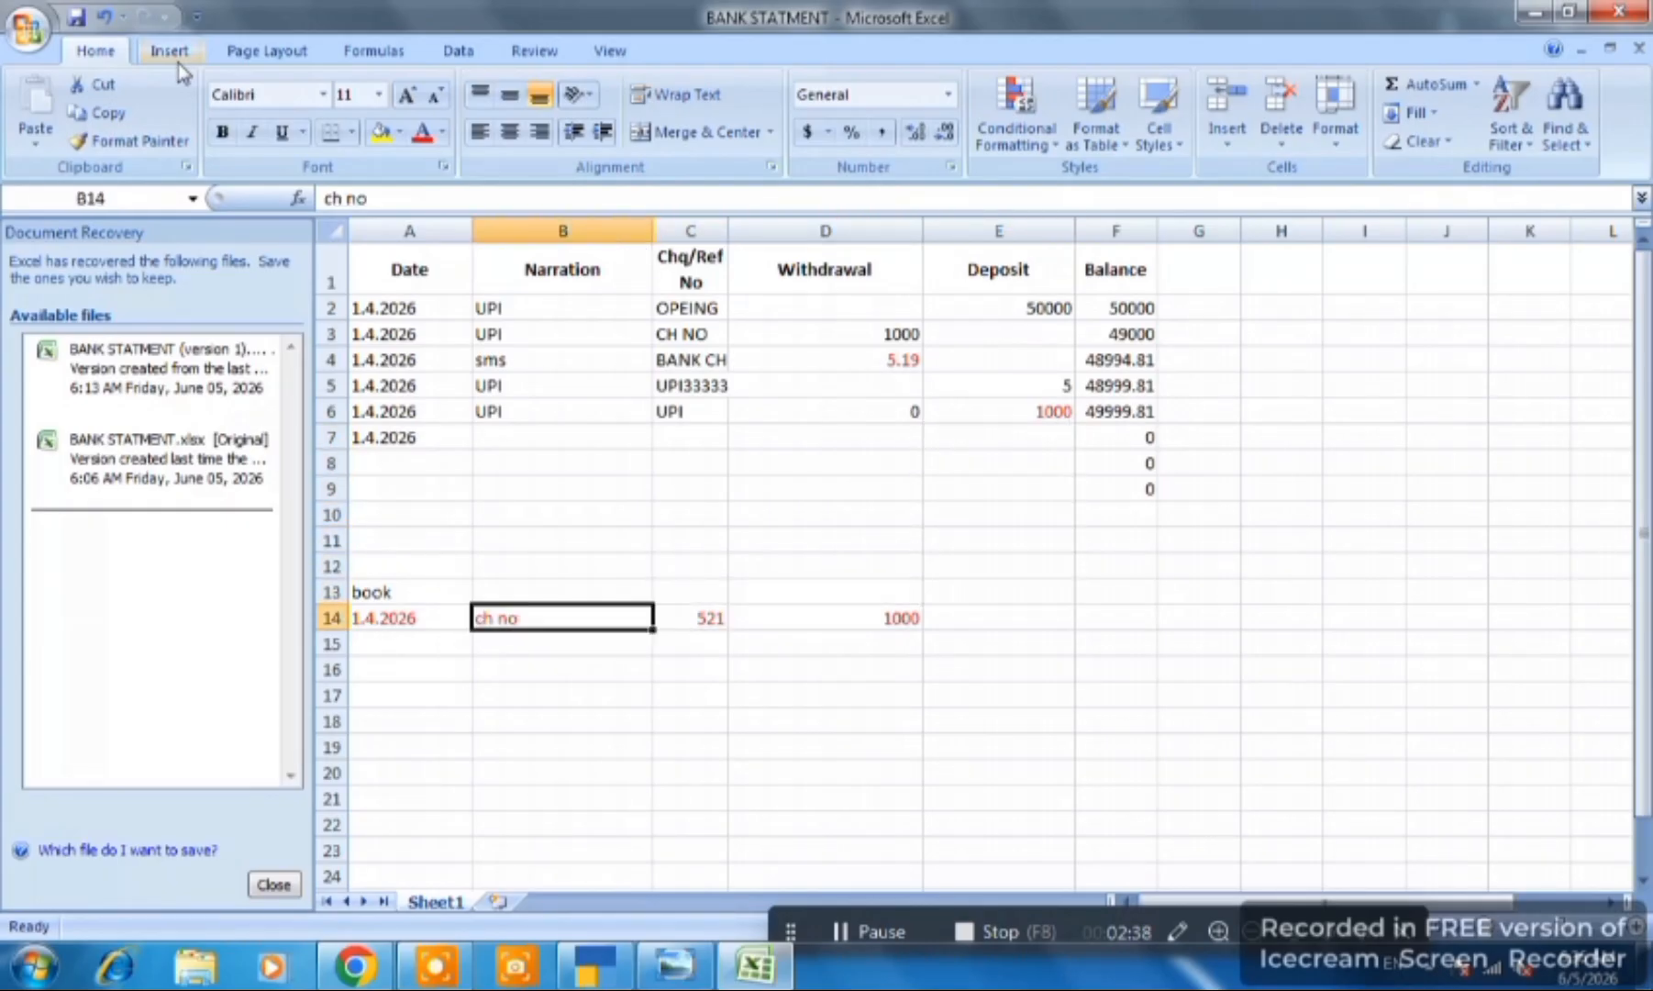
- Go back through the statement's Date column from the book entry to the opening entry in row 2
key(Left)
key(Up)
key(Up)
key(Up)
key(Up)
key(Up)
key(Up)
key(Up)
key(Up)
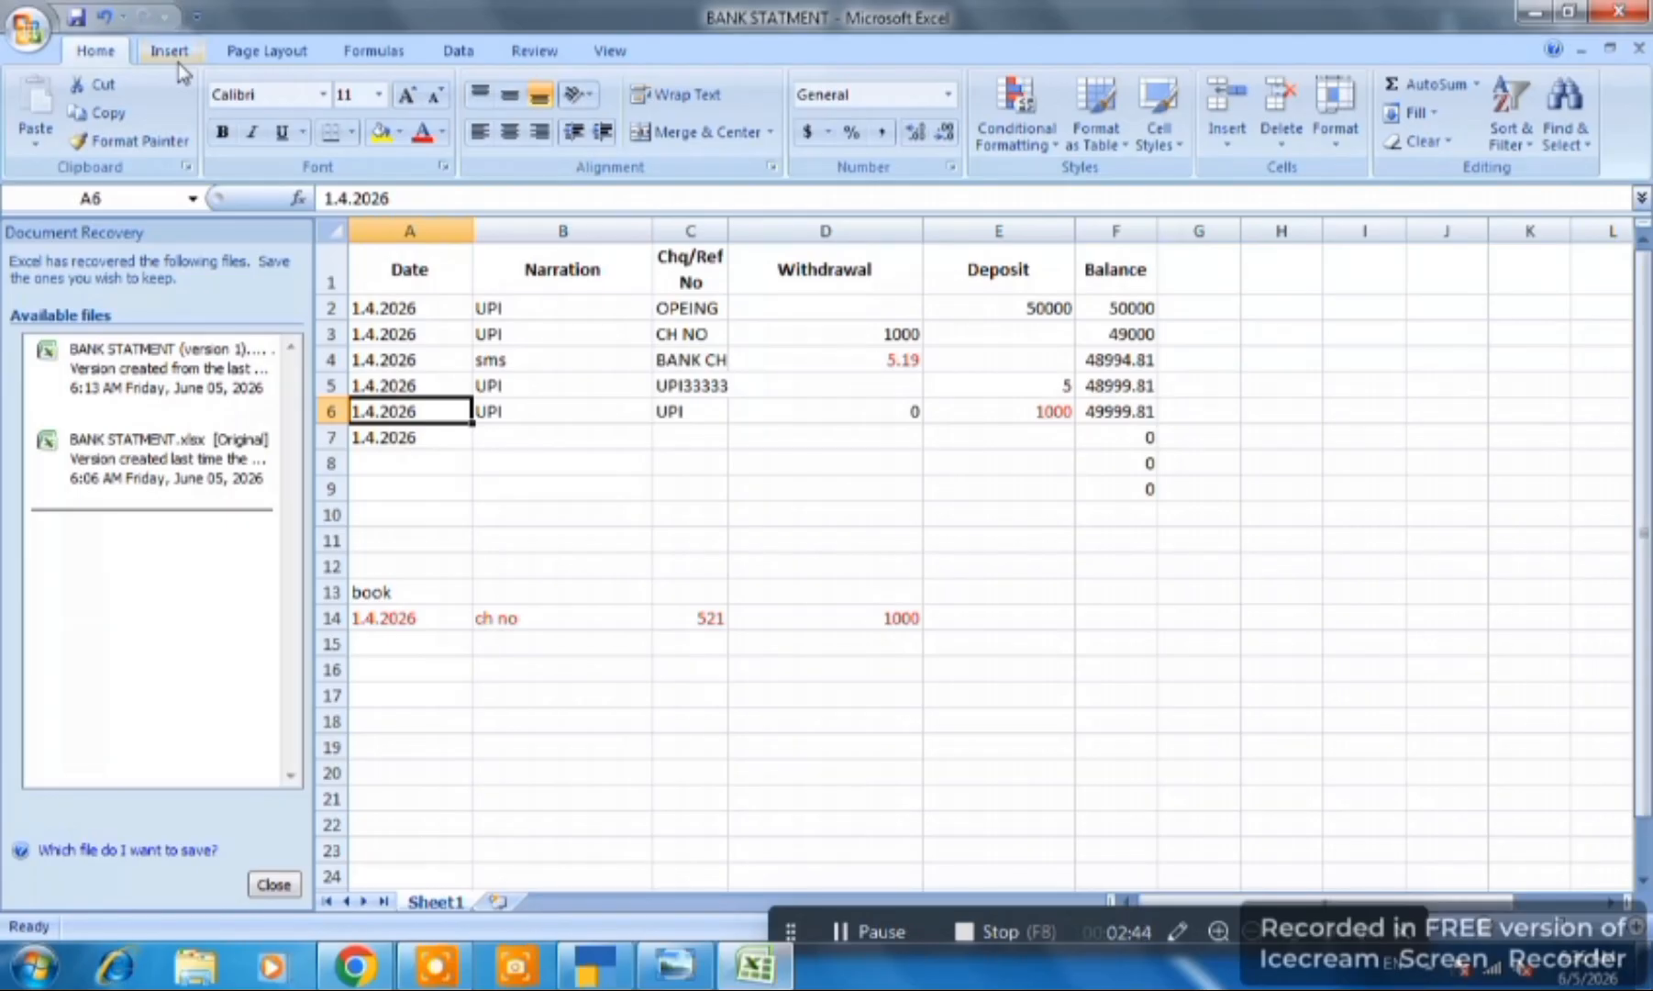
key(Up)
key(Up)
key(Up)
key(Up)
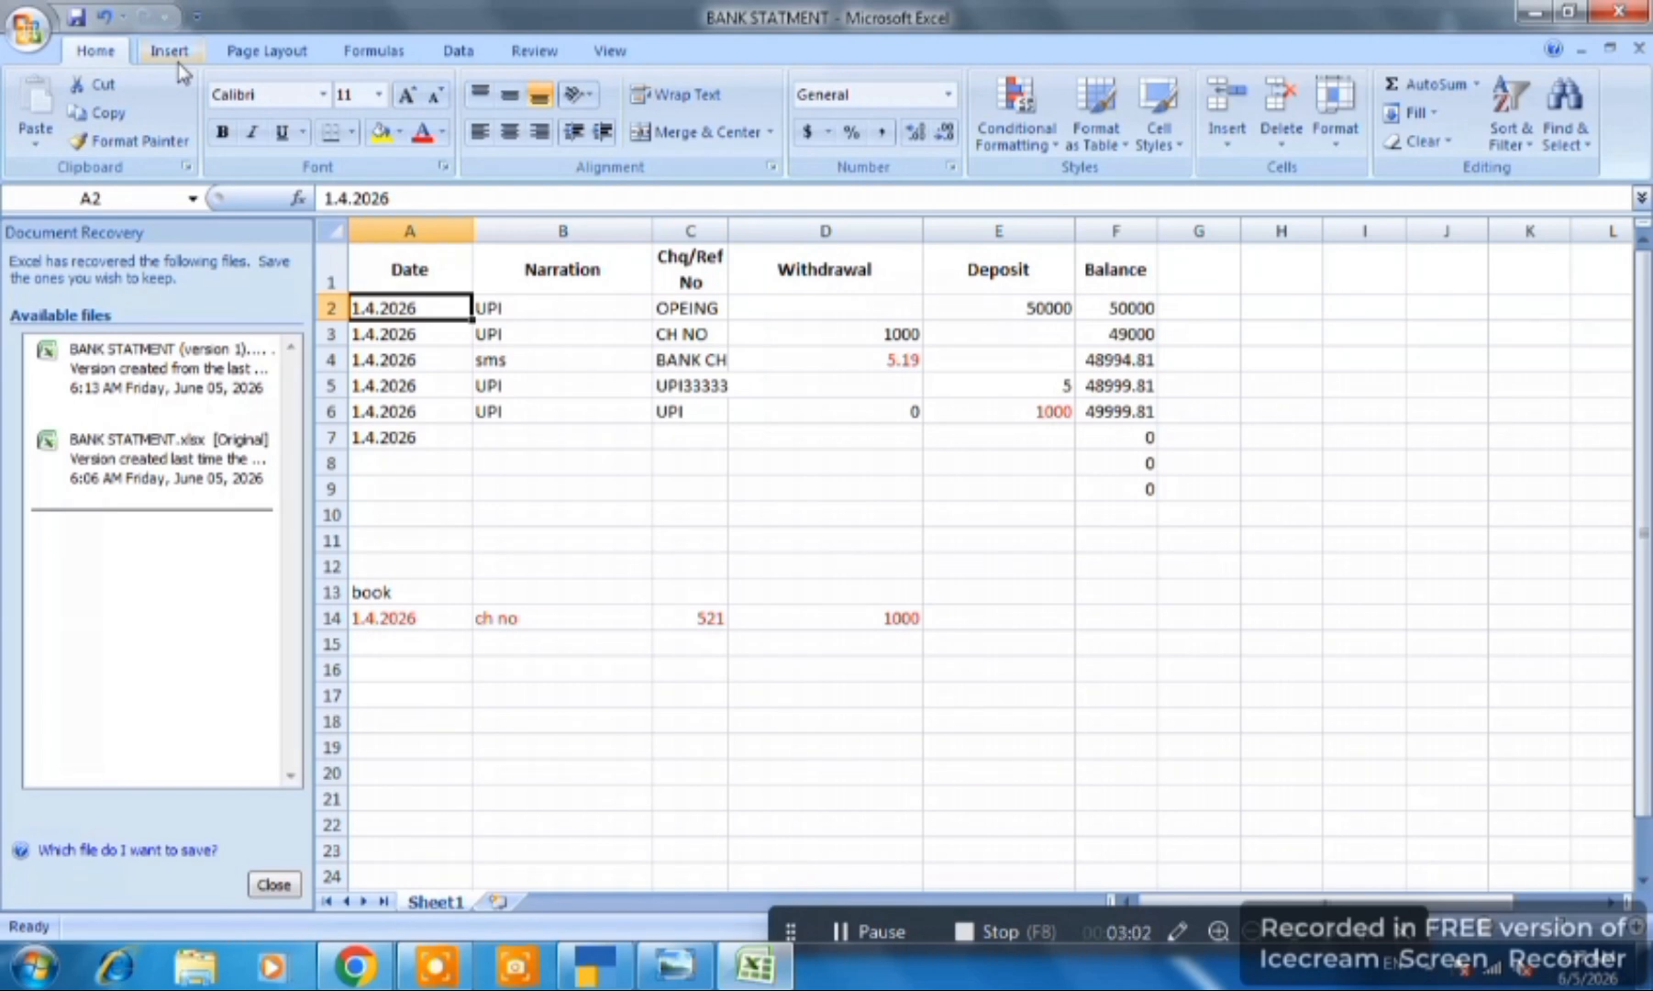
key(Right)
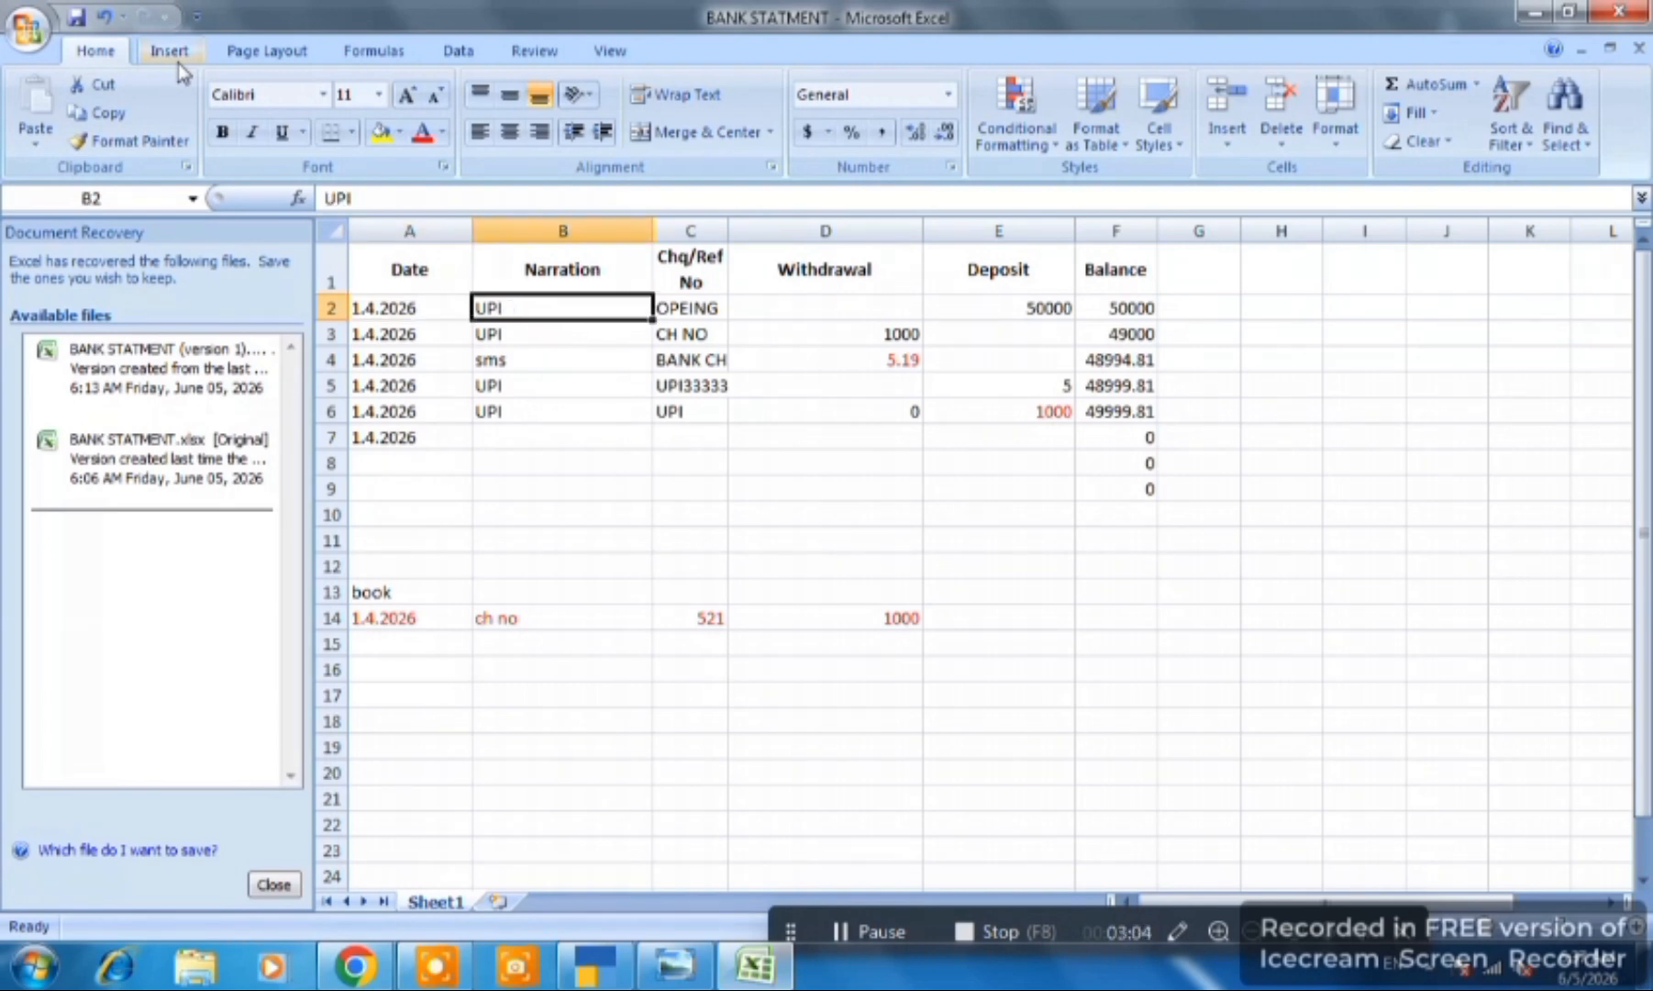
- Clear the narration of the opening entry in cell B2
key(Left)
key(Right)
key(Right)
key(Left)
key(Left)
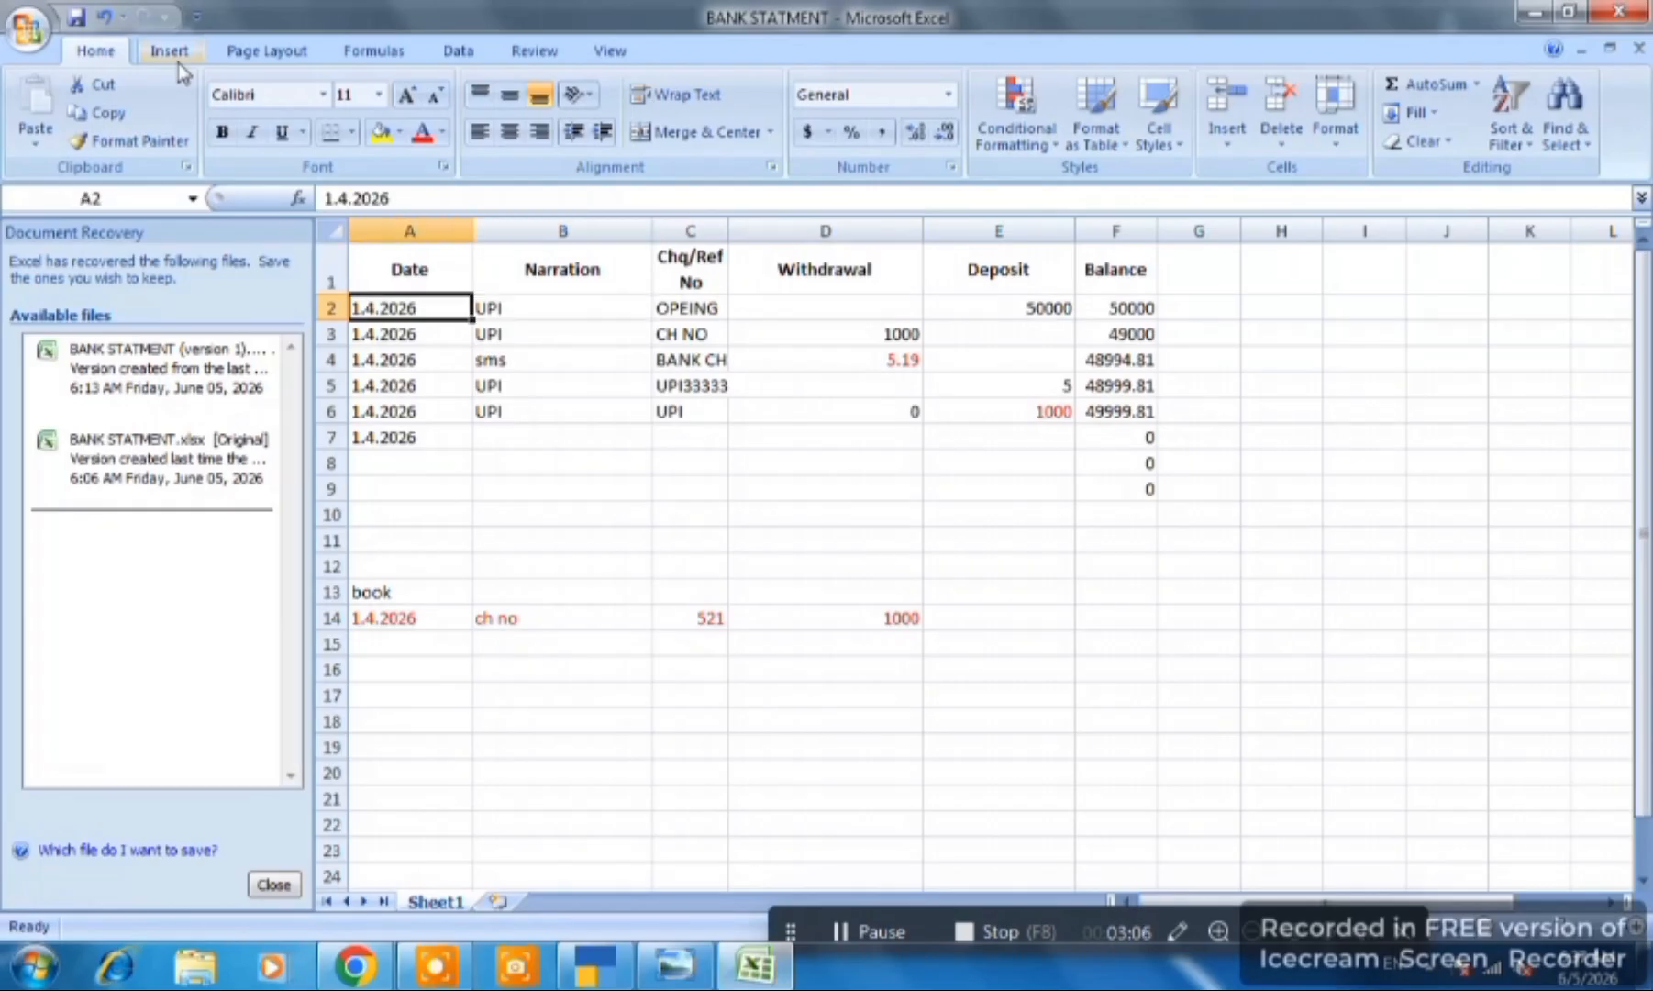
key(Right)
key(Delete)
- Review the opening entry in row 2 across its reference, deposit and balance columns
key(Right)
key(Right)
key(Right)
key(Right)
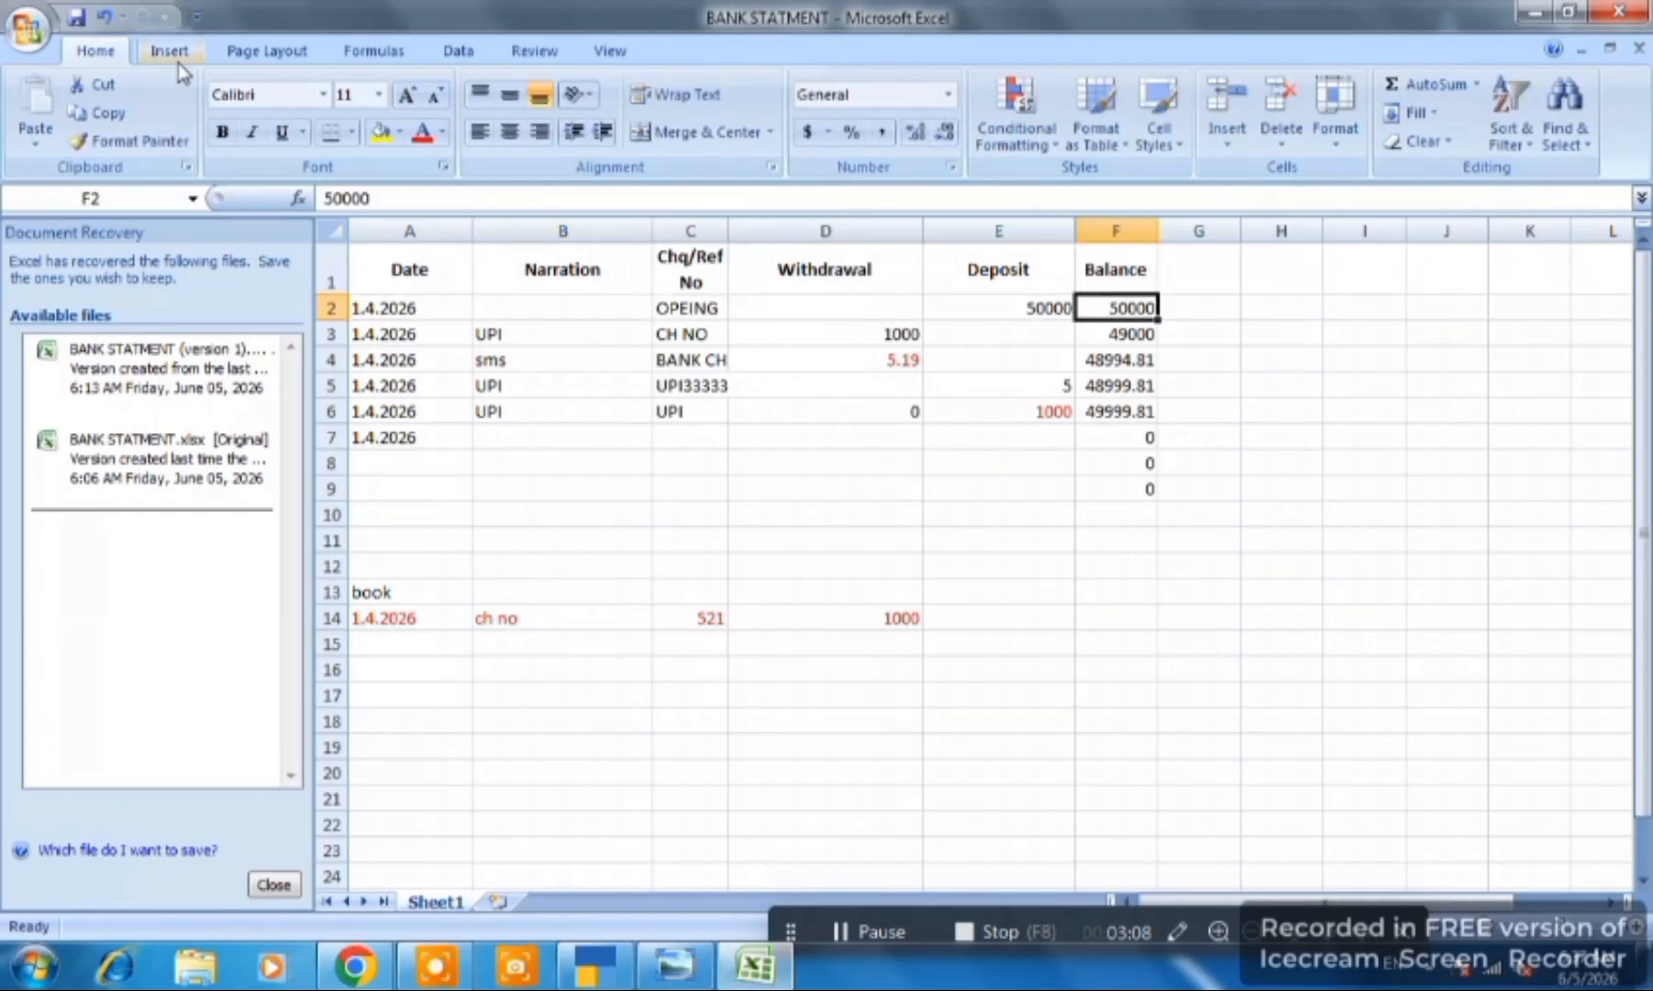
key(Left)
key(Left)
key(Left)
key(Left)
key(Left)
- Dismiss the Windows color scheme prompt and change the narration of the row 3 entry to ch no
key(Down)
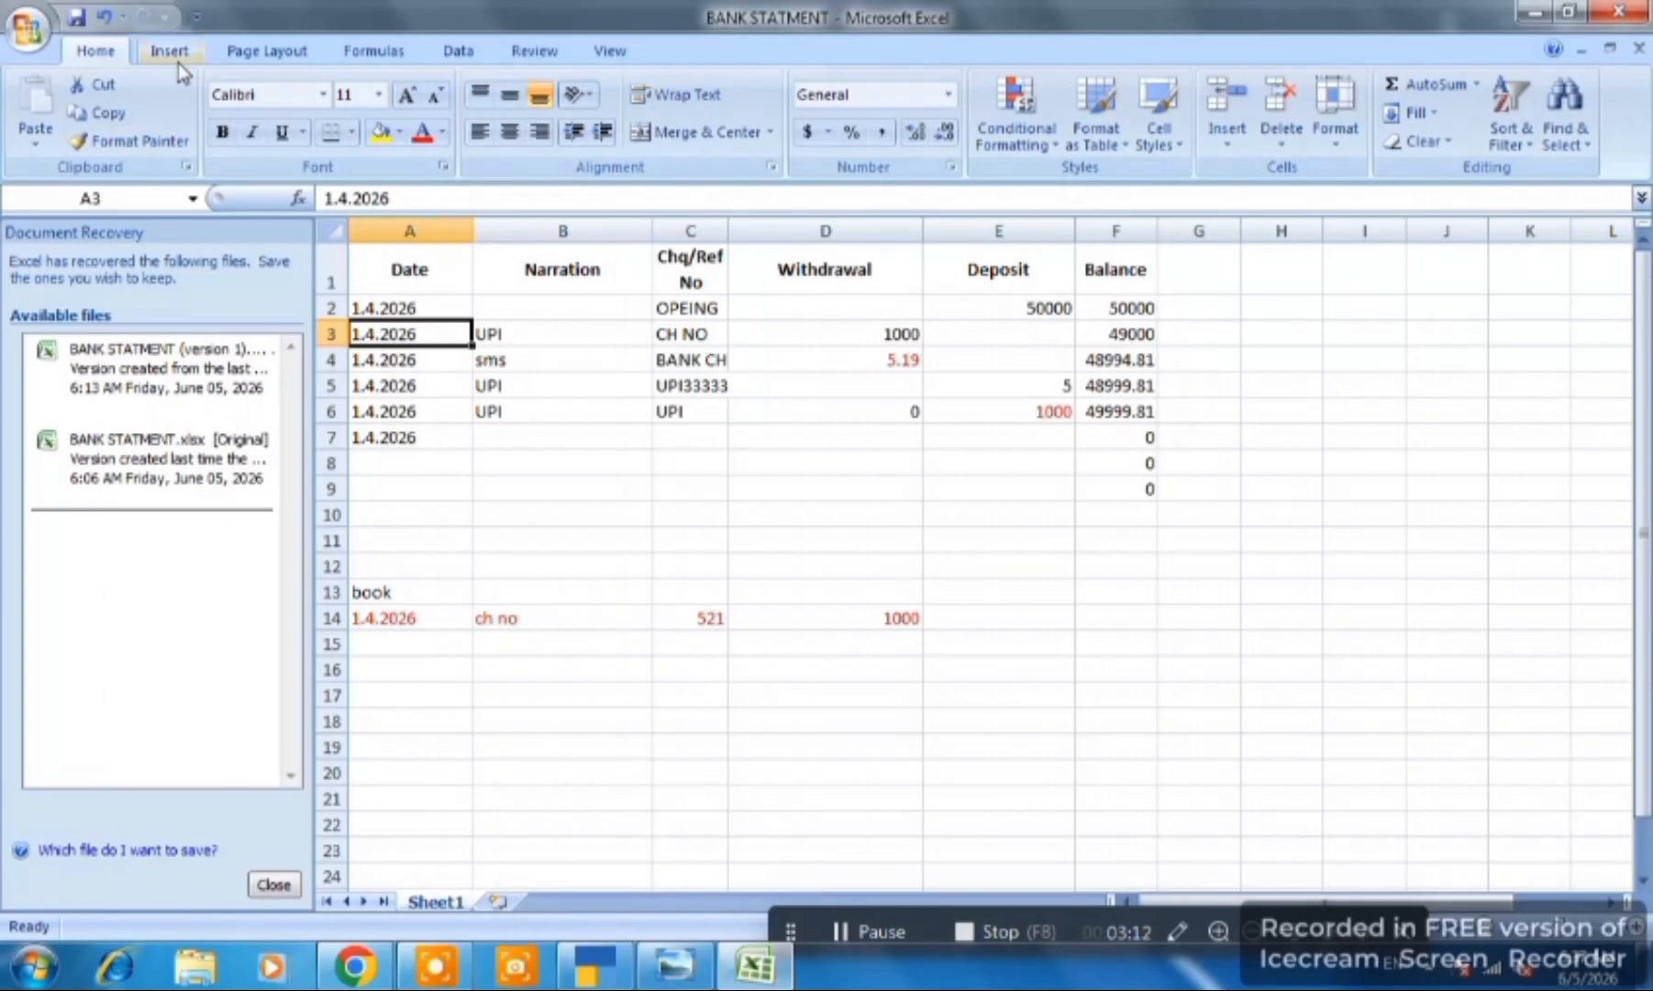
key(Right)
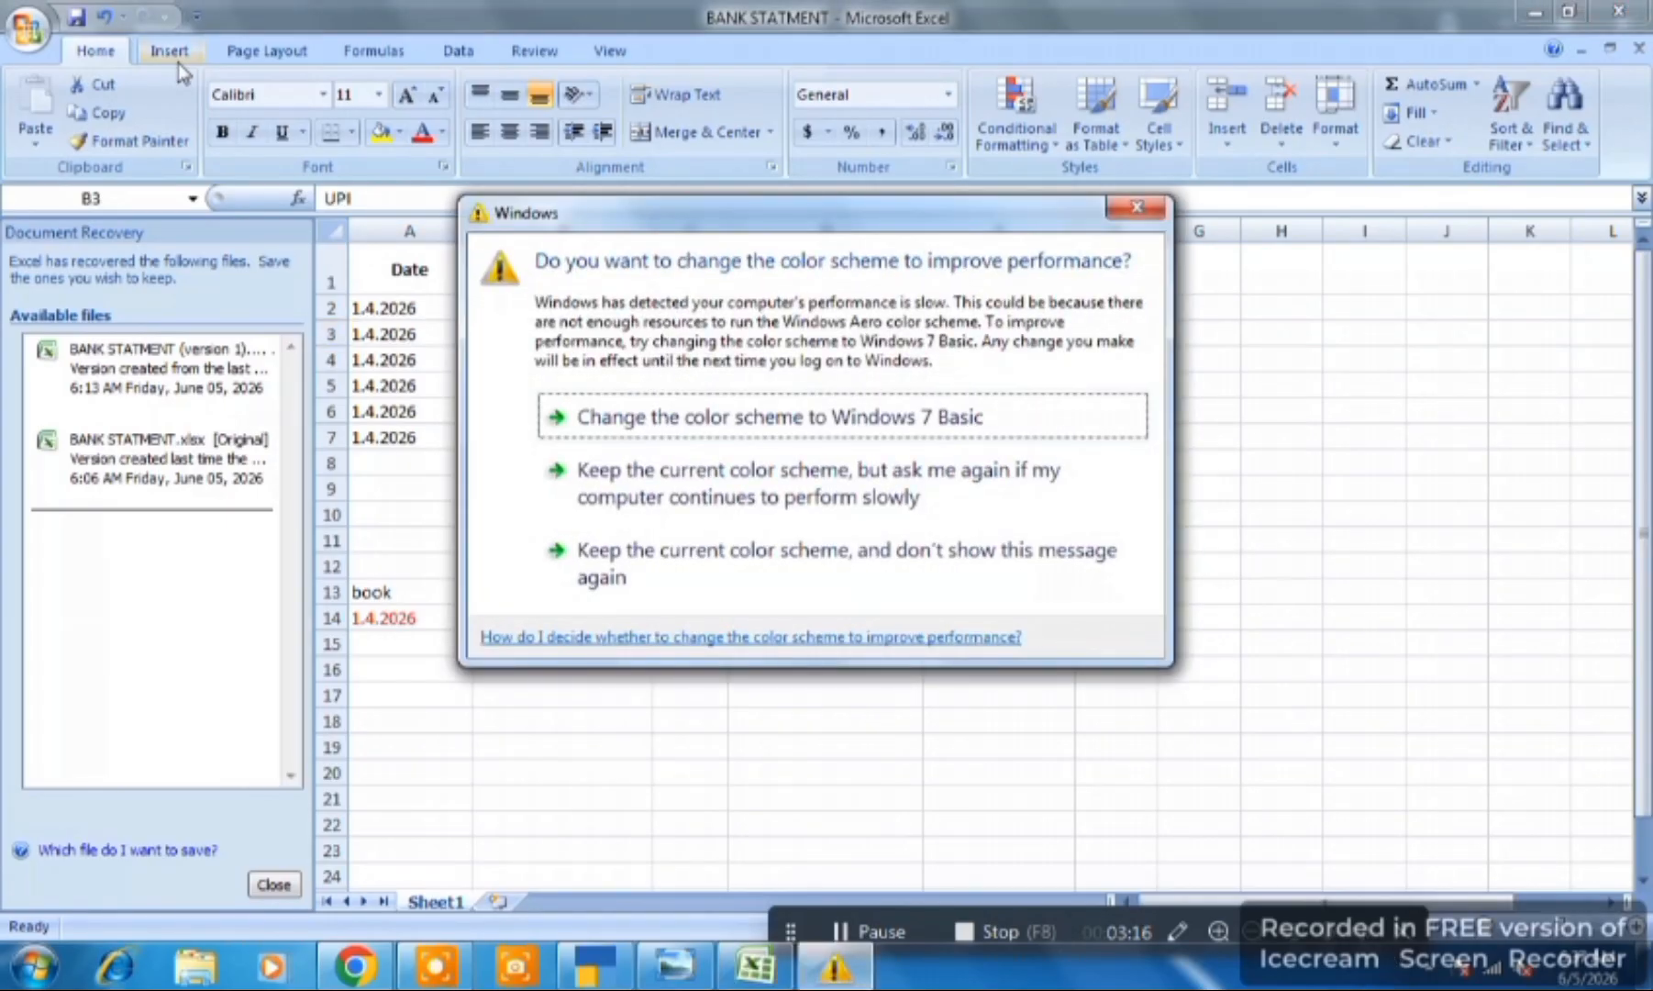
click(1138, 211)
key(Right)
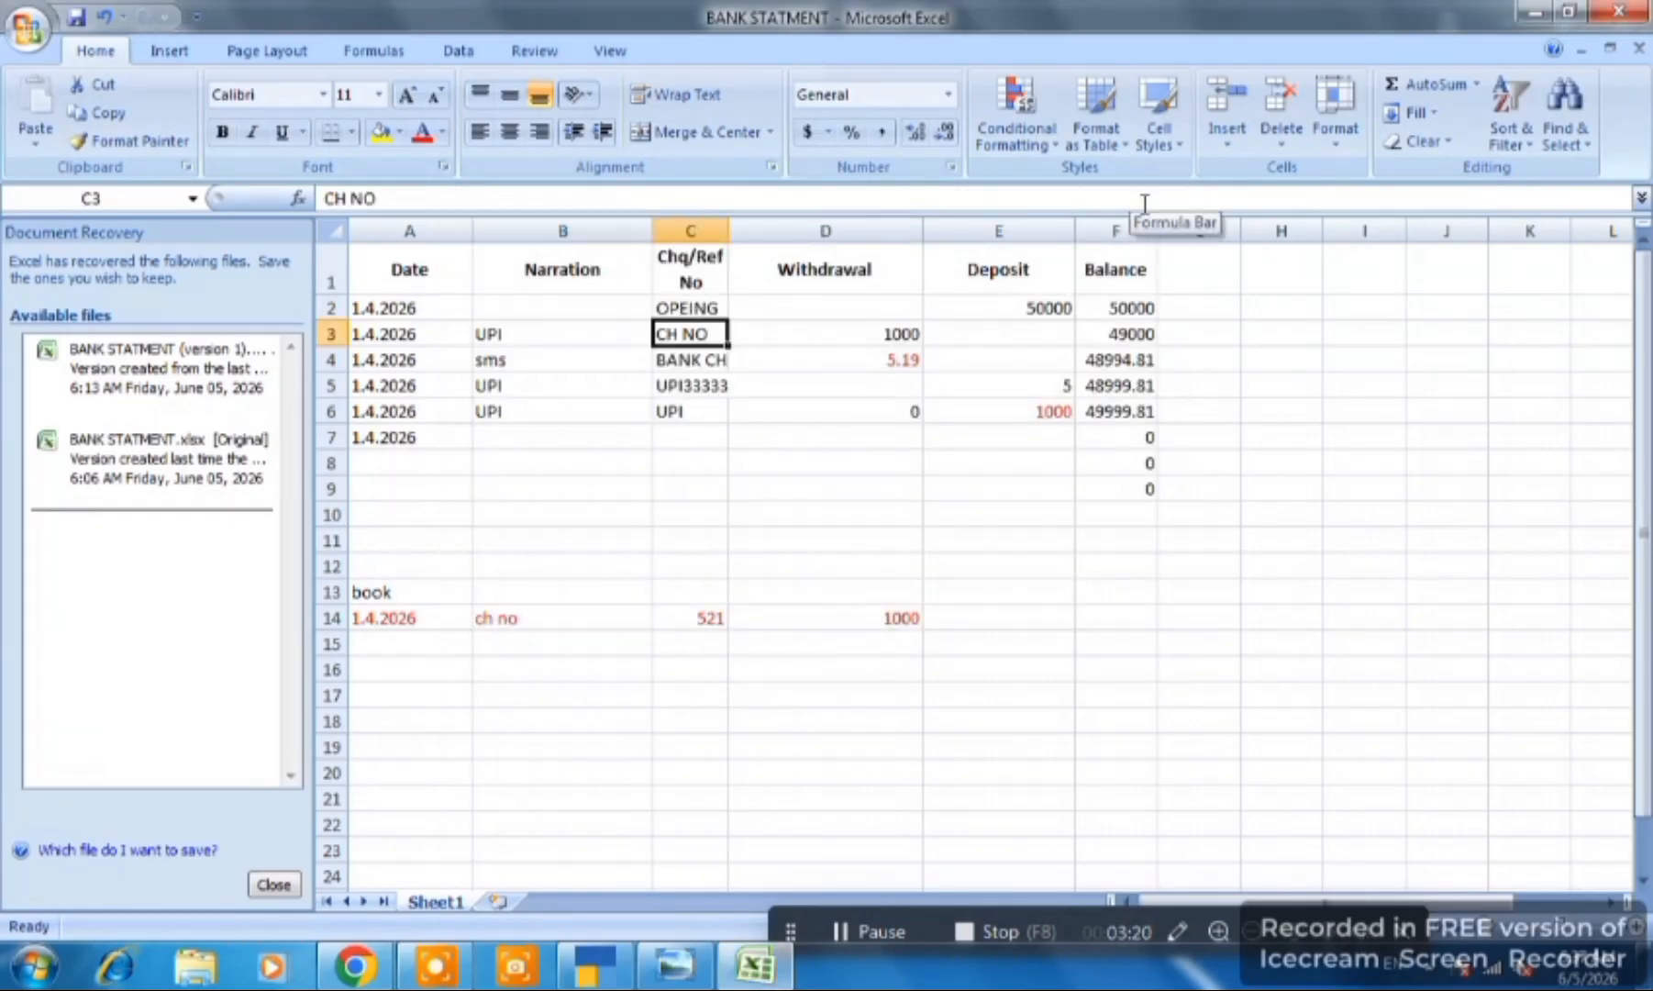
key(Right)
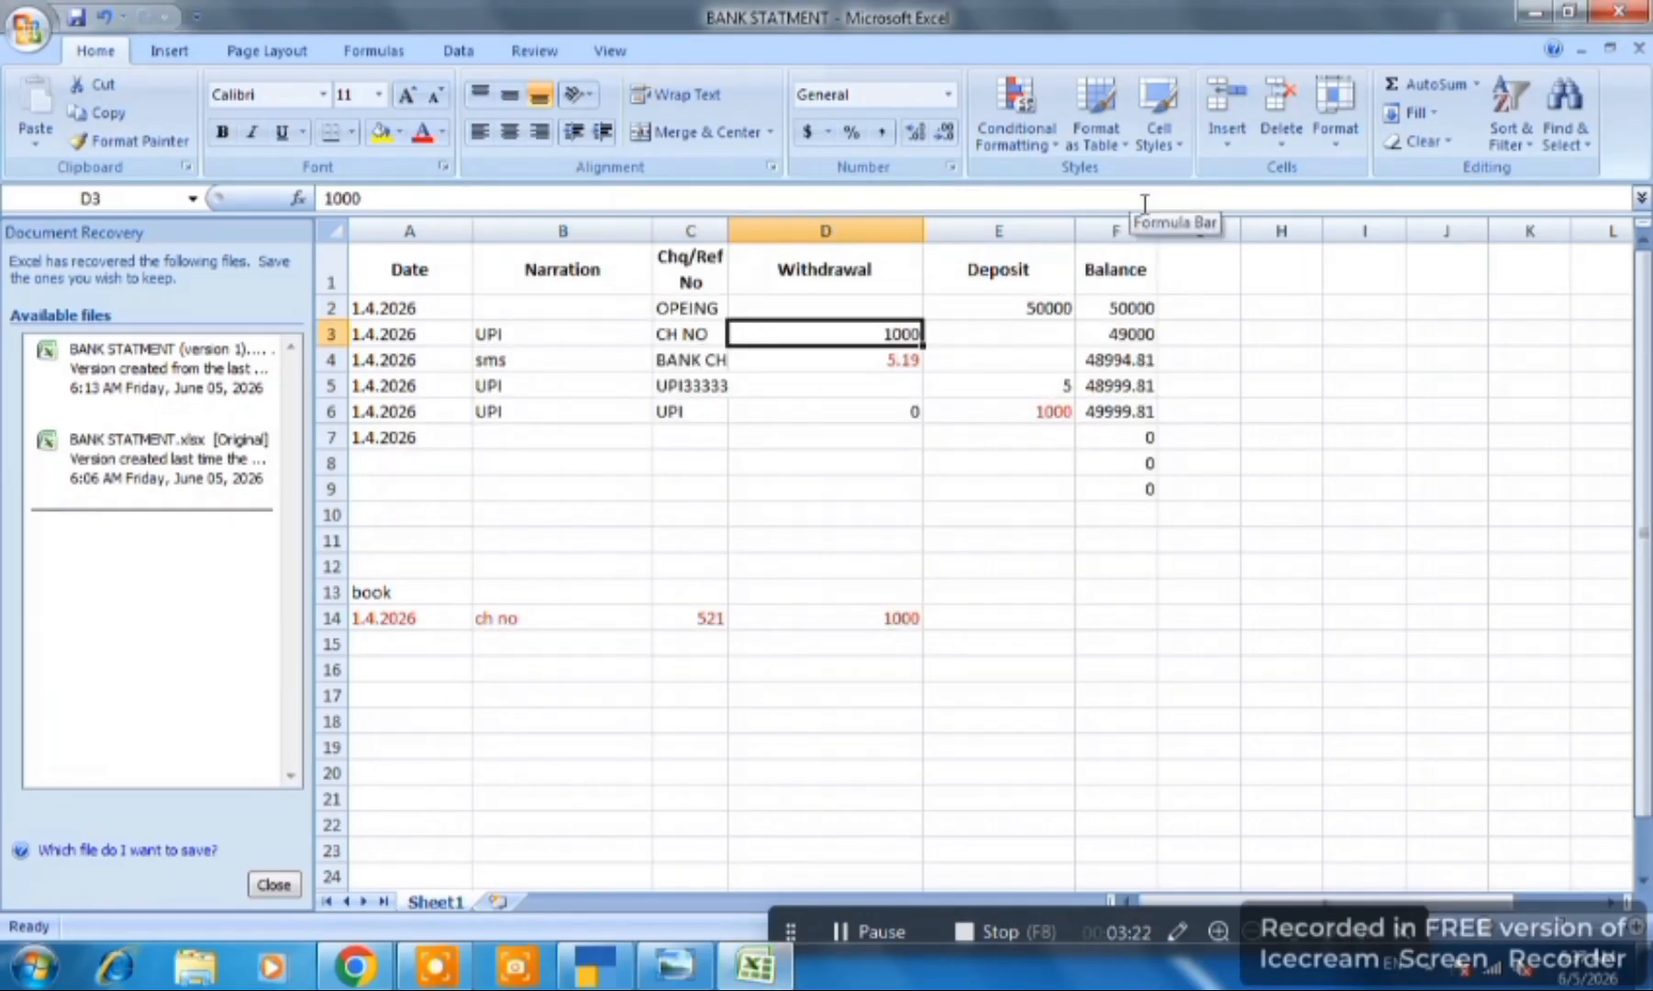
key(Left)
key(Left)
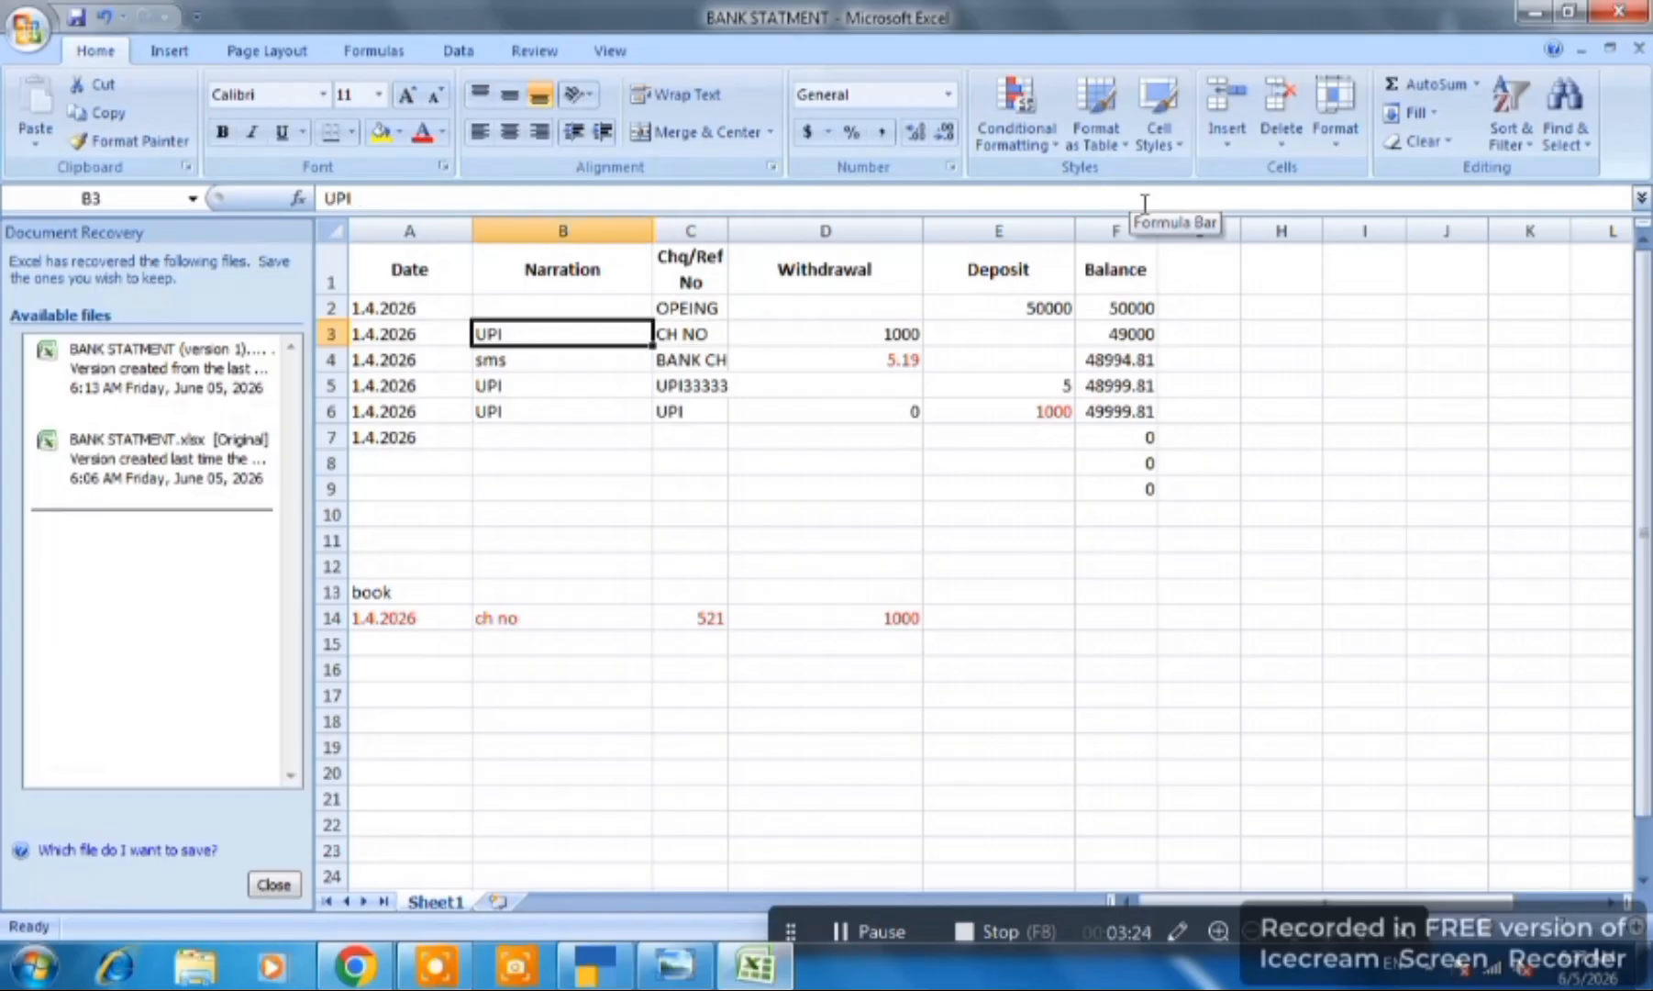
key(Right)
key(Left)
text(ch no)
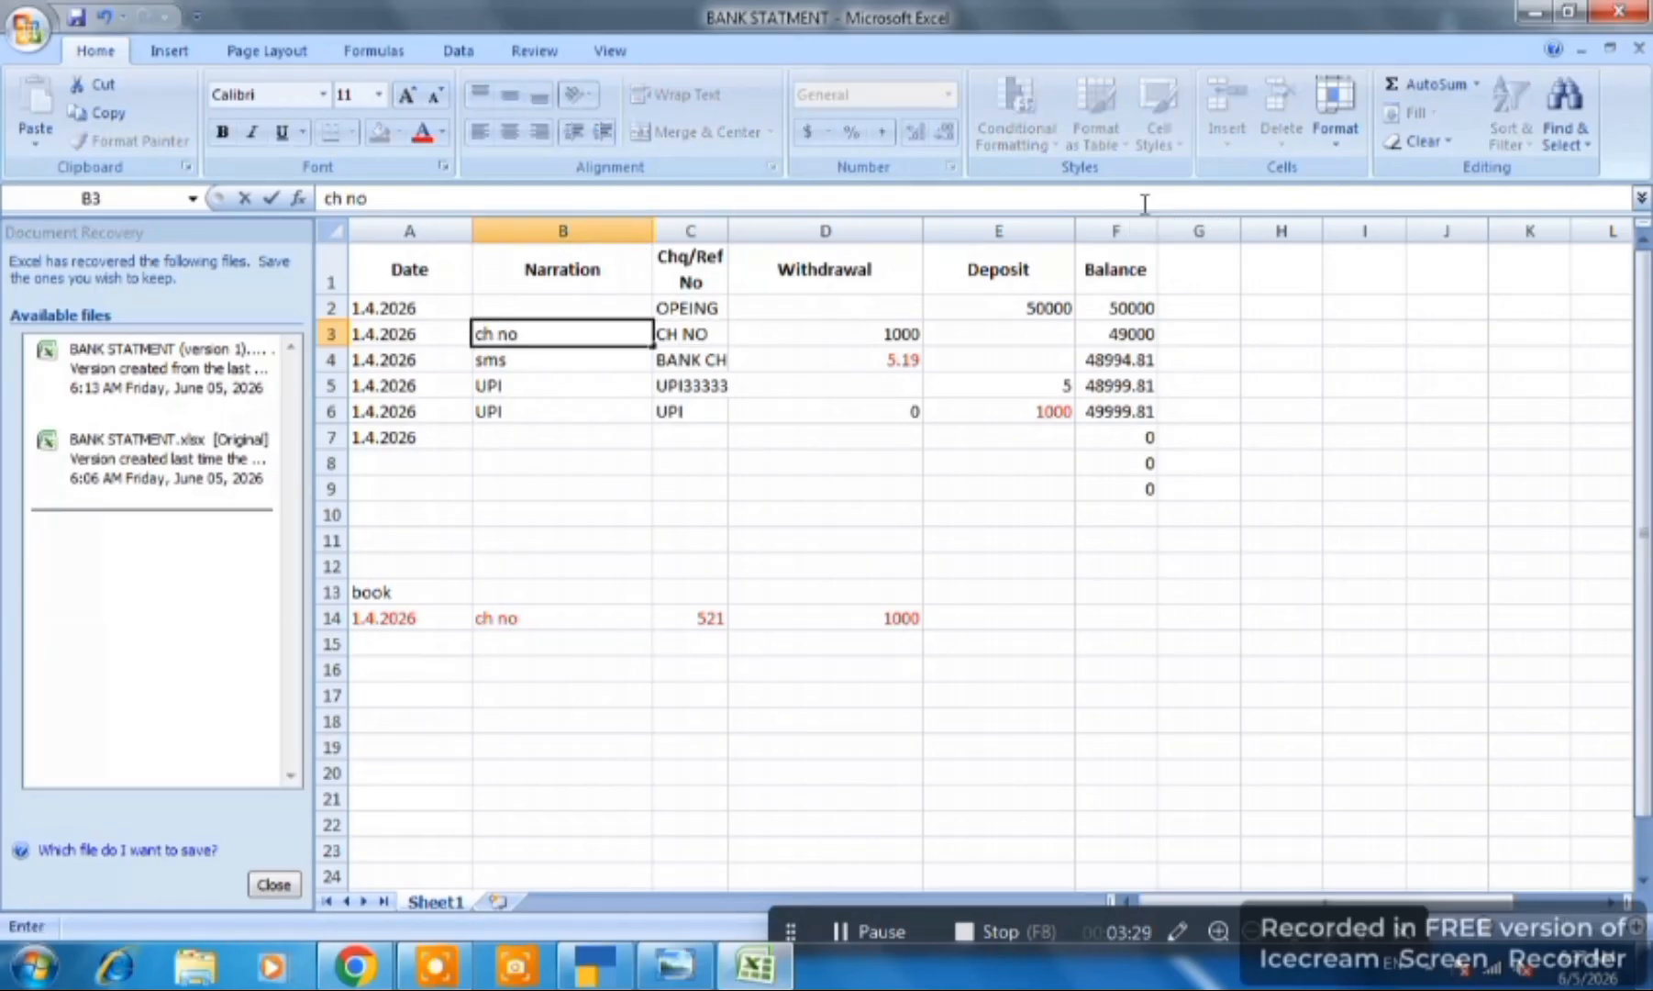
- Set the cheque reference of the row 3 entry to 123
key(Right)
text(123)
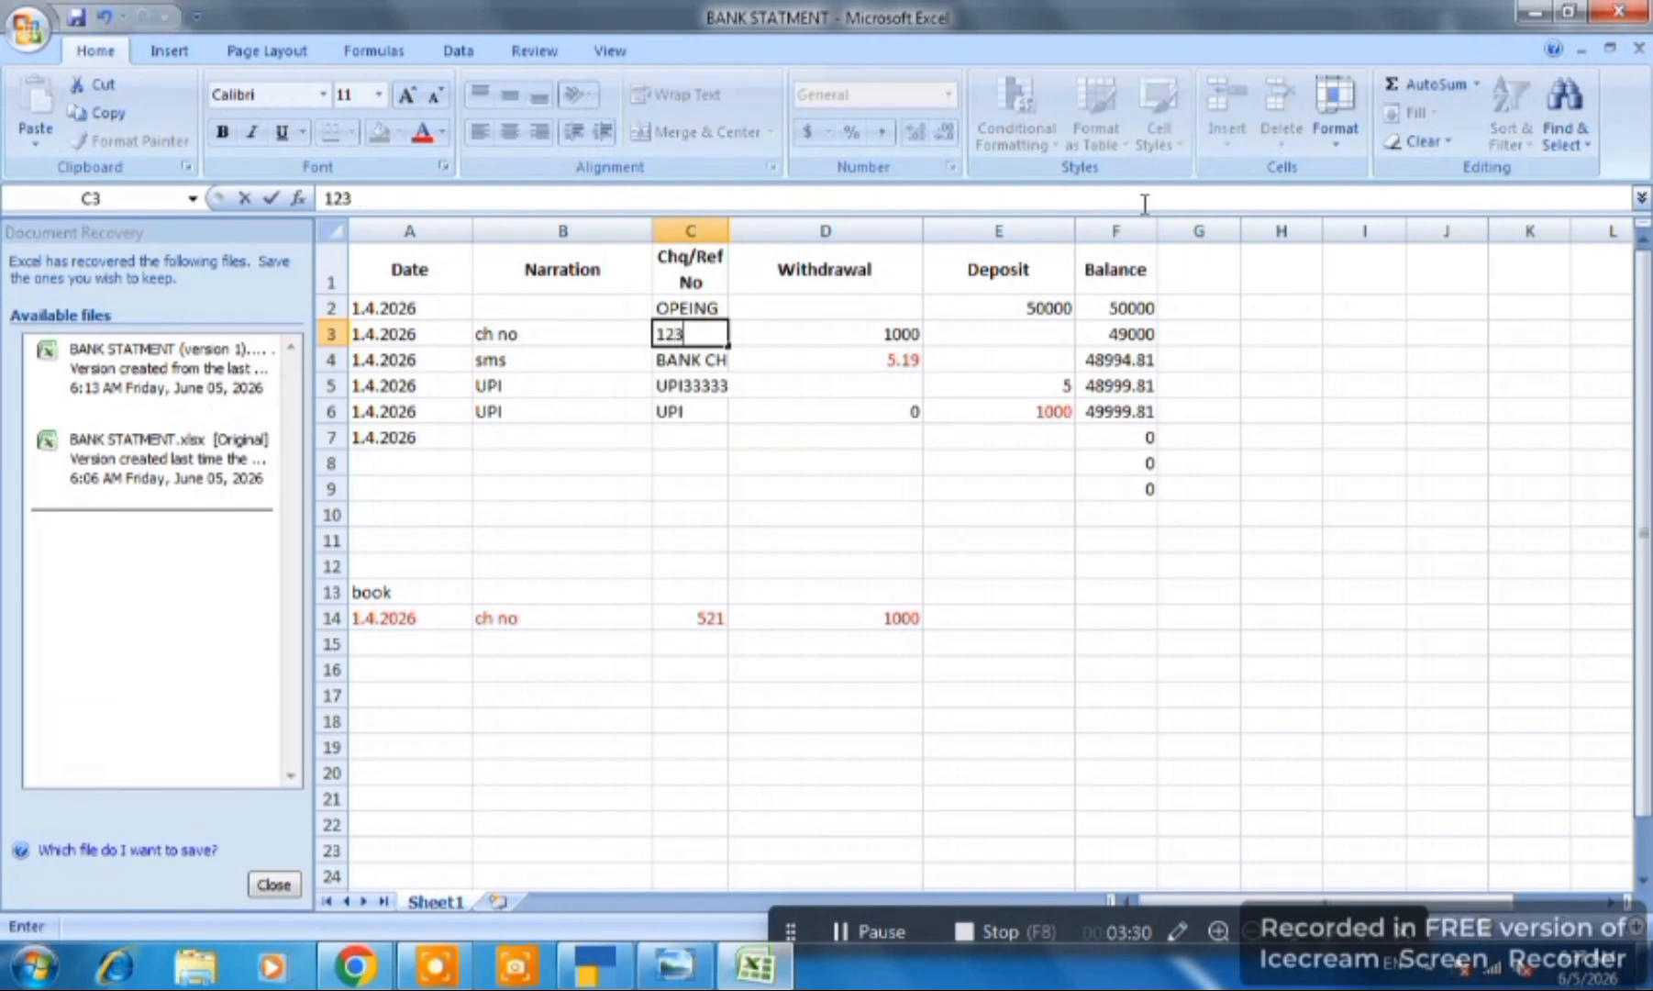
key(Return)
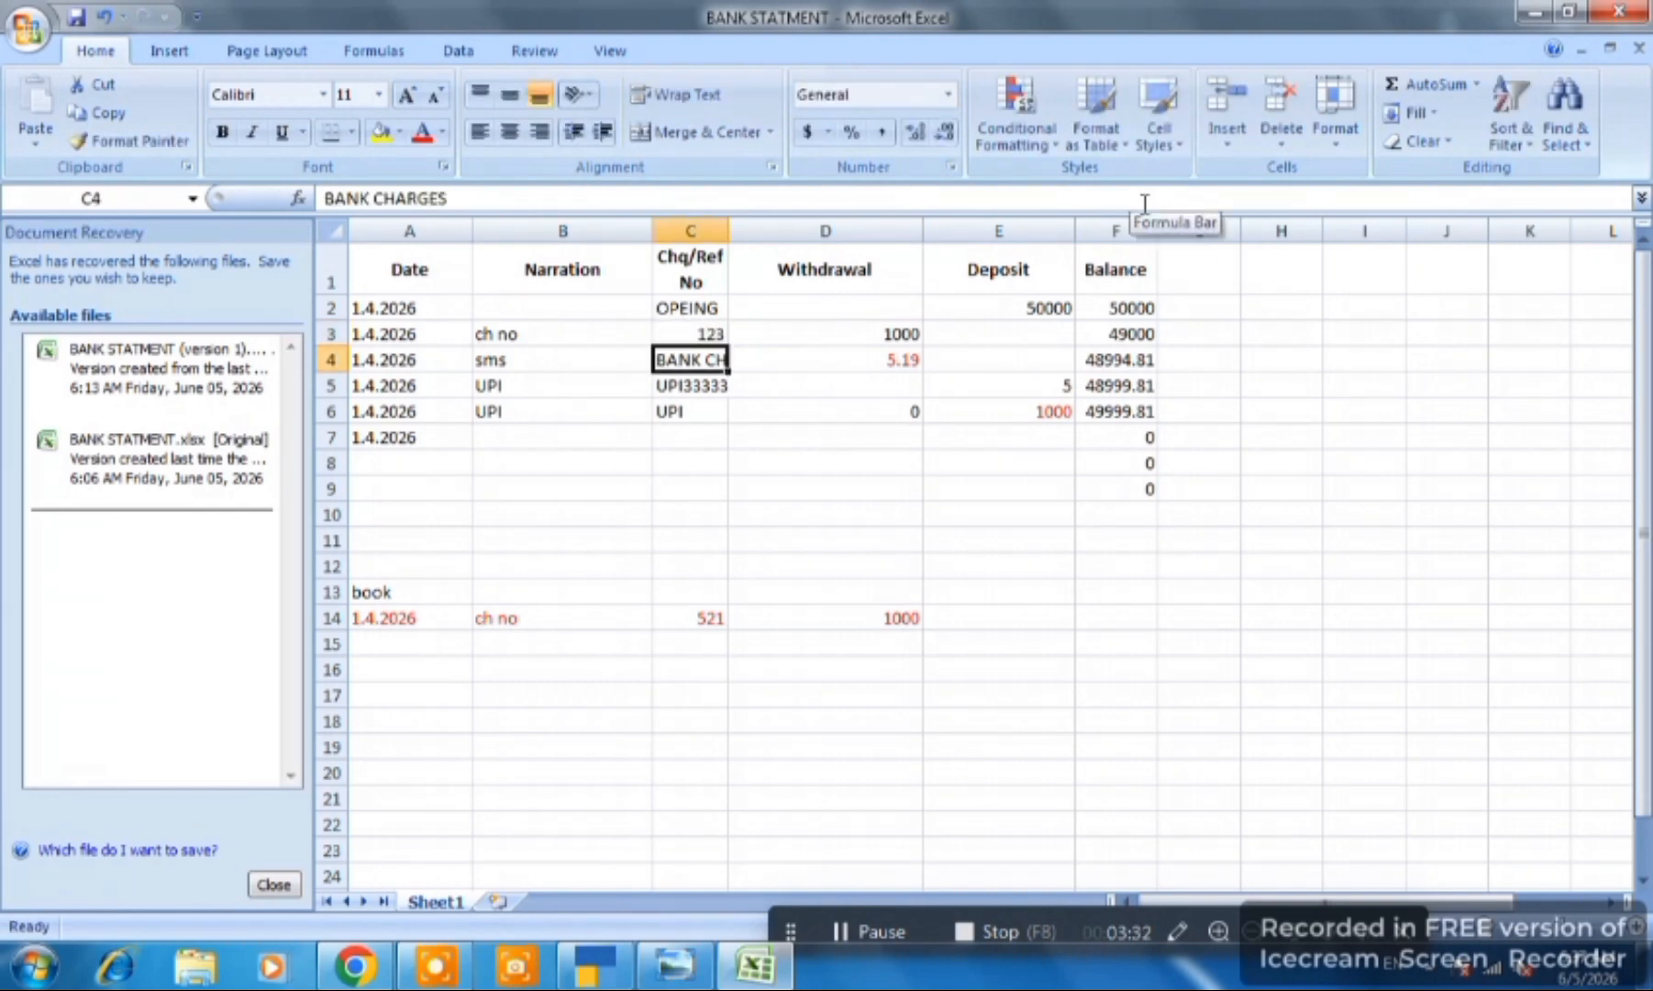
- Compare the bank charge row with the cheque row above it across their date, narration, reference and withdrawal columns
key(Left)
key(Left)
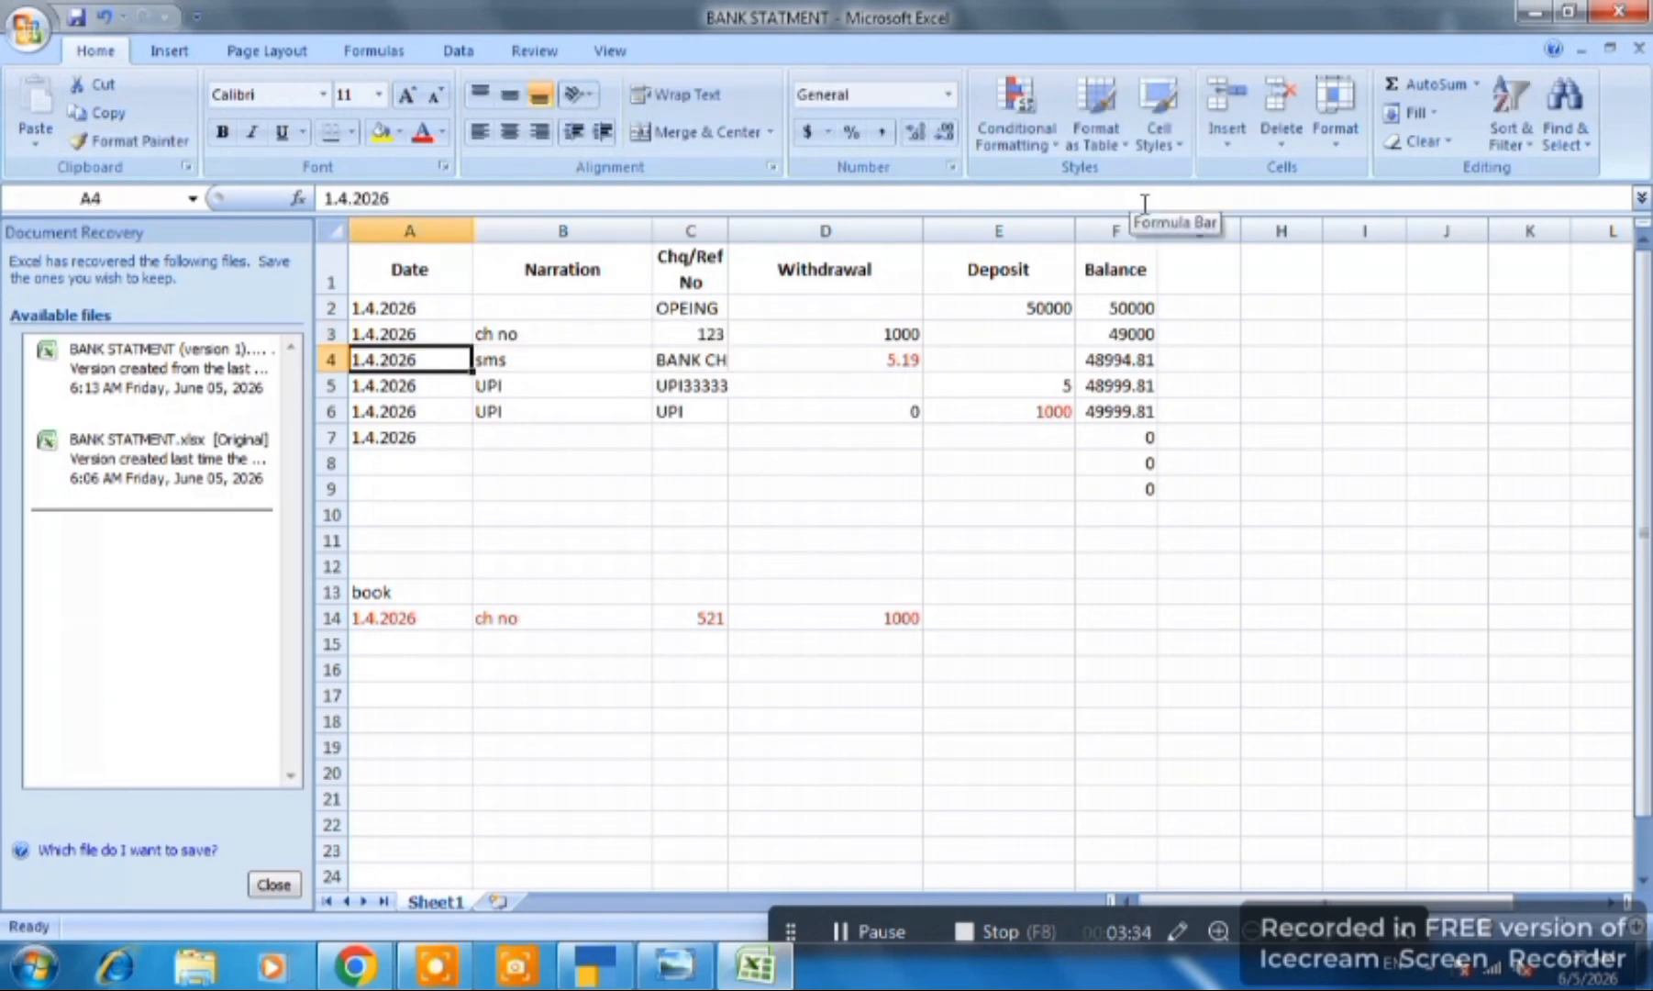
key(Right)
key(Right)
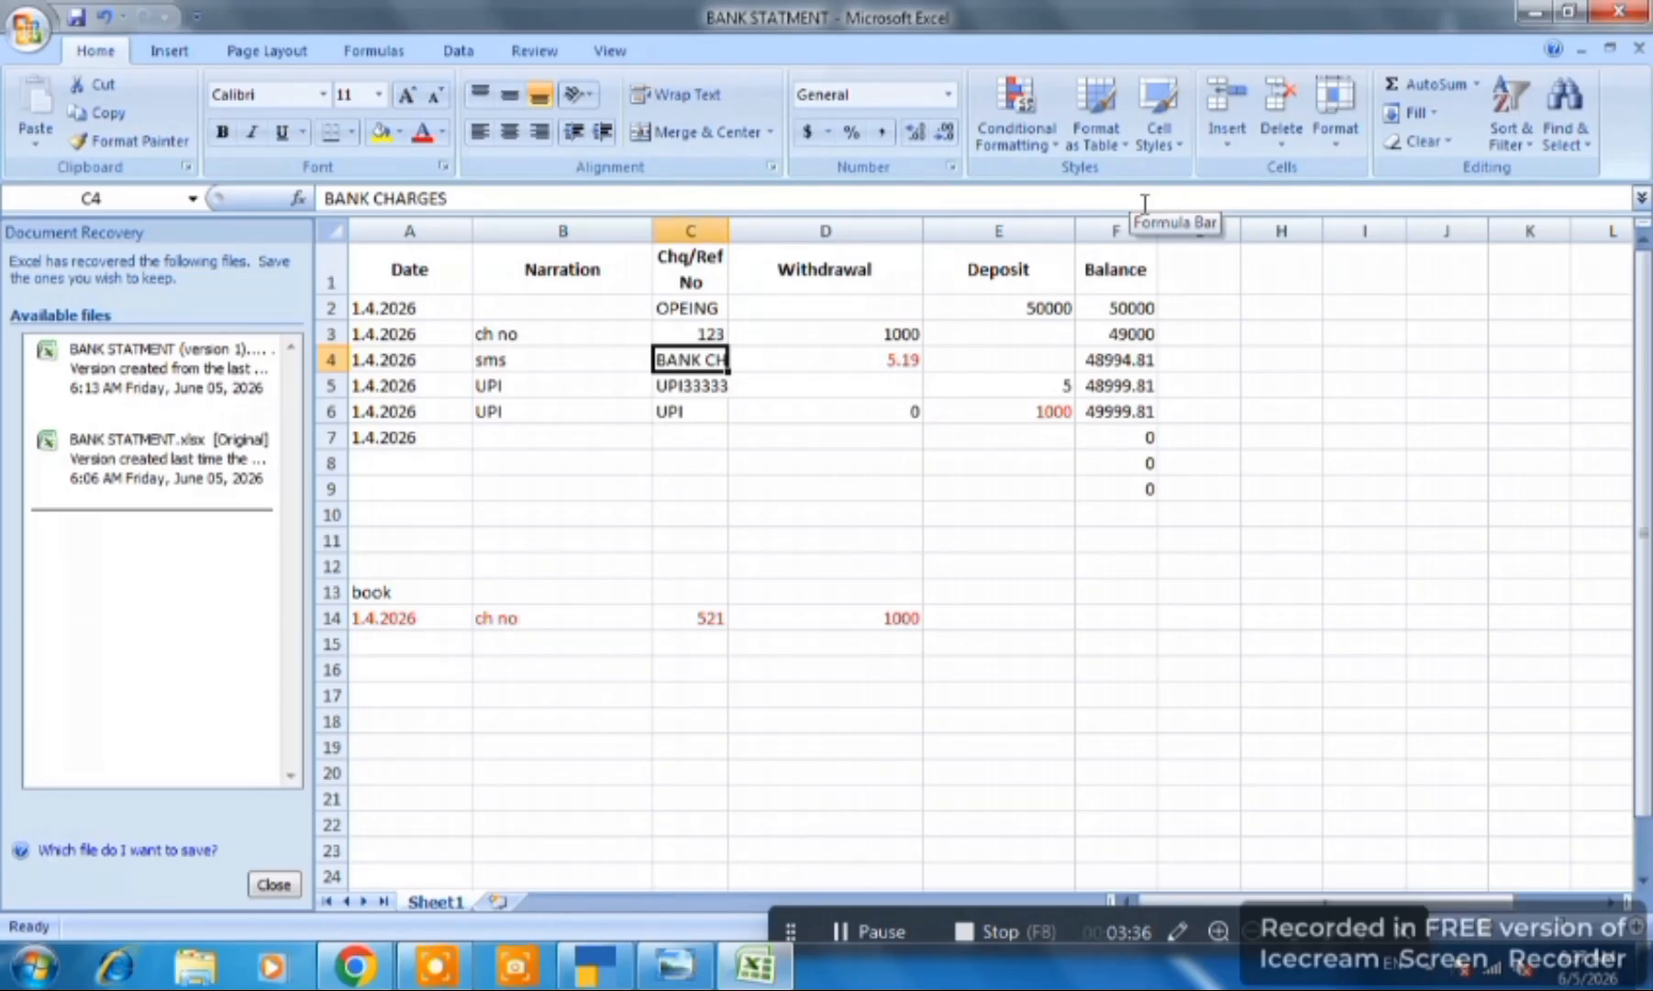
key(Right)
key(Up)
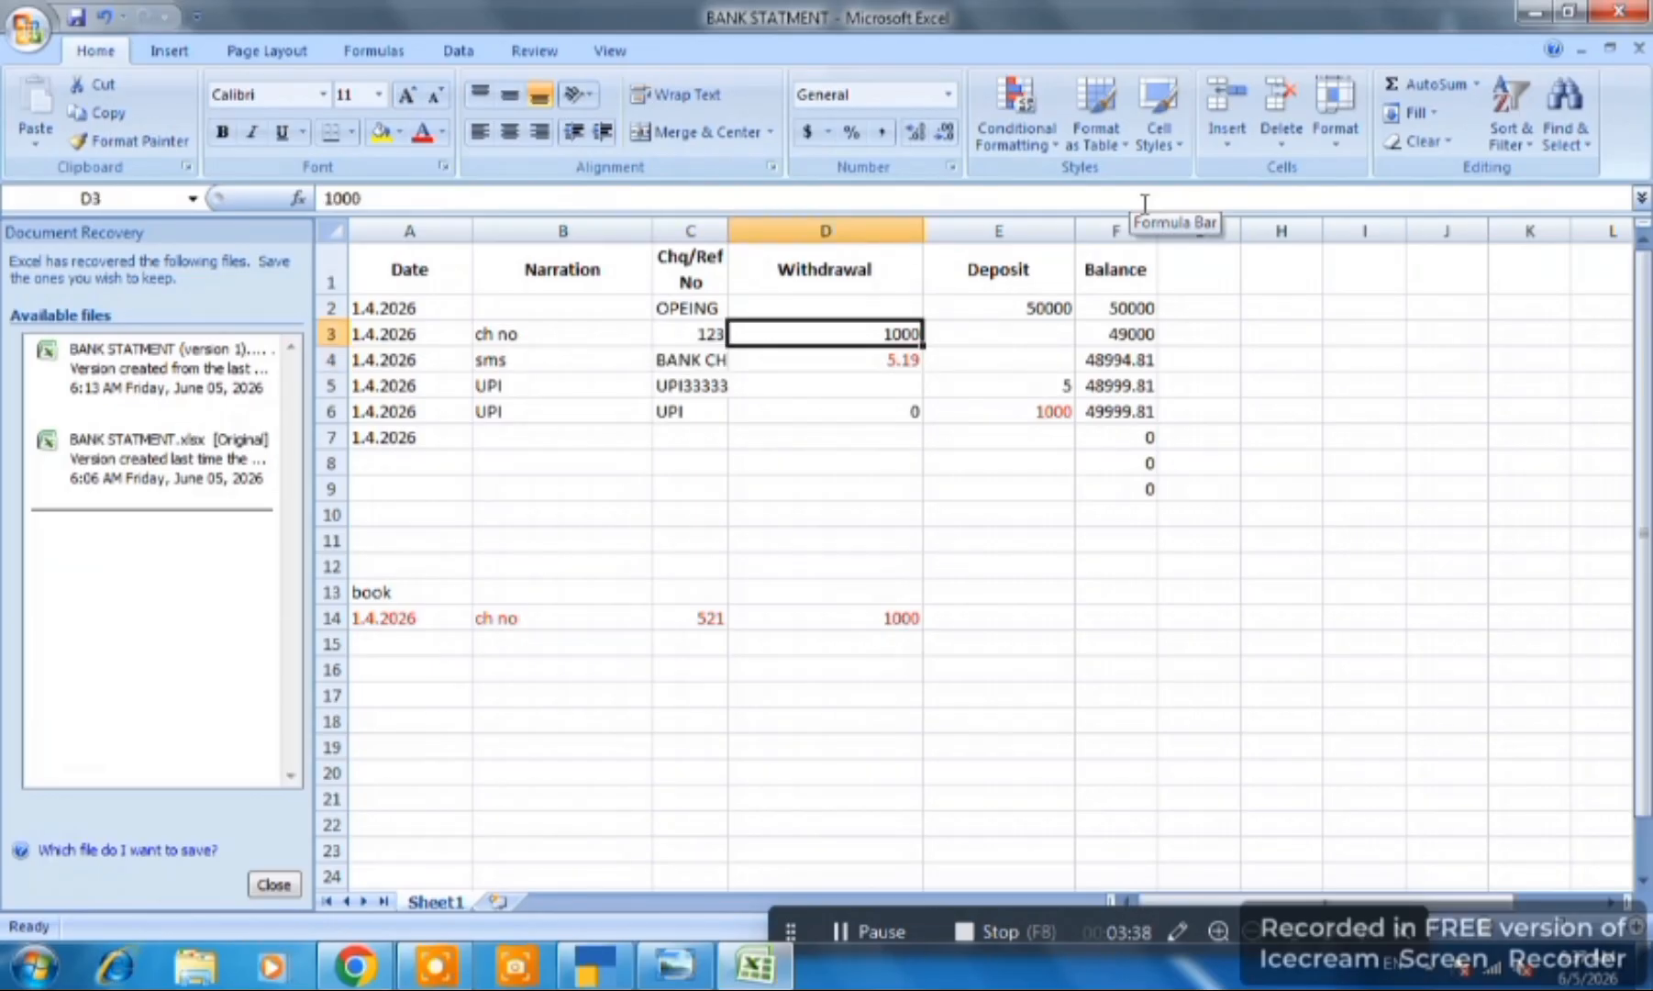
key(Left)
key(Left)
key(Left)
key(Right)
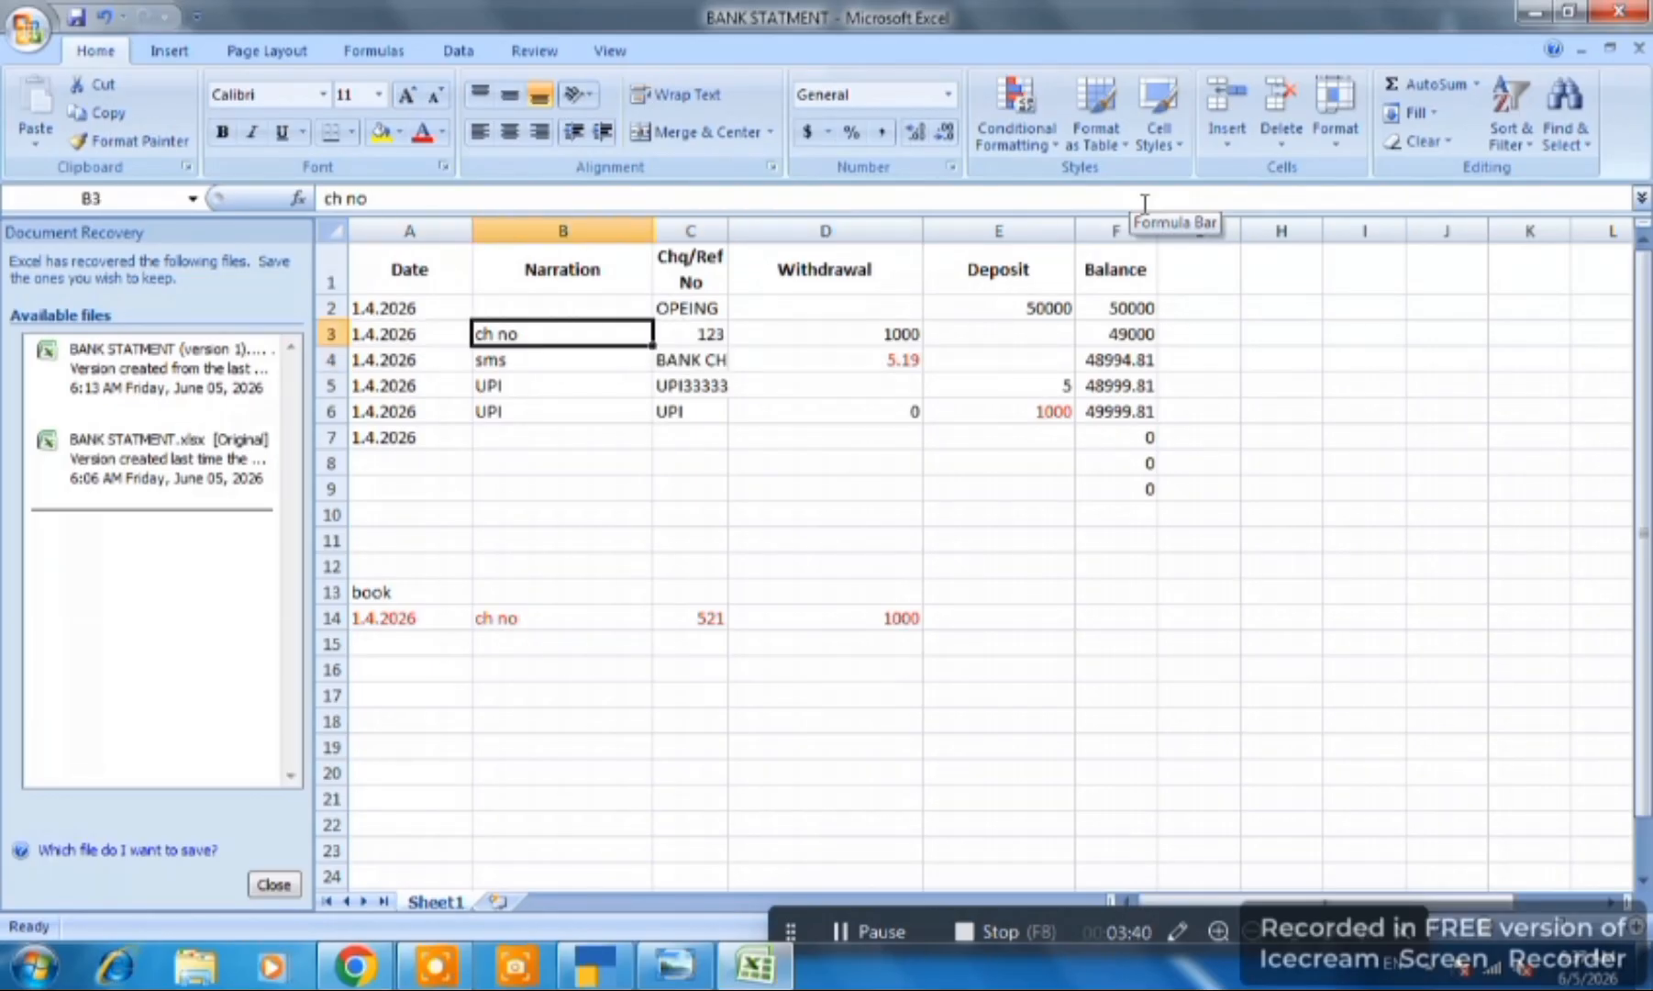
key(Right)
key(Right)
key(Down)
key(Left)
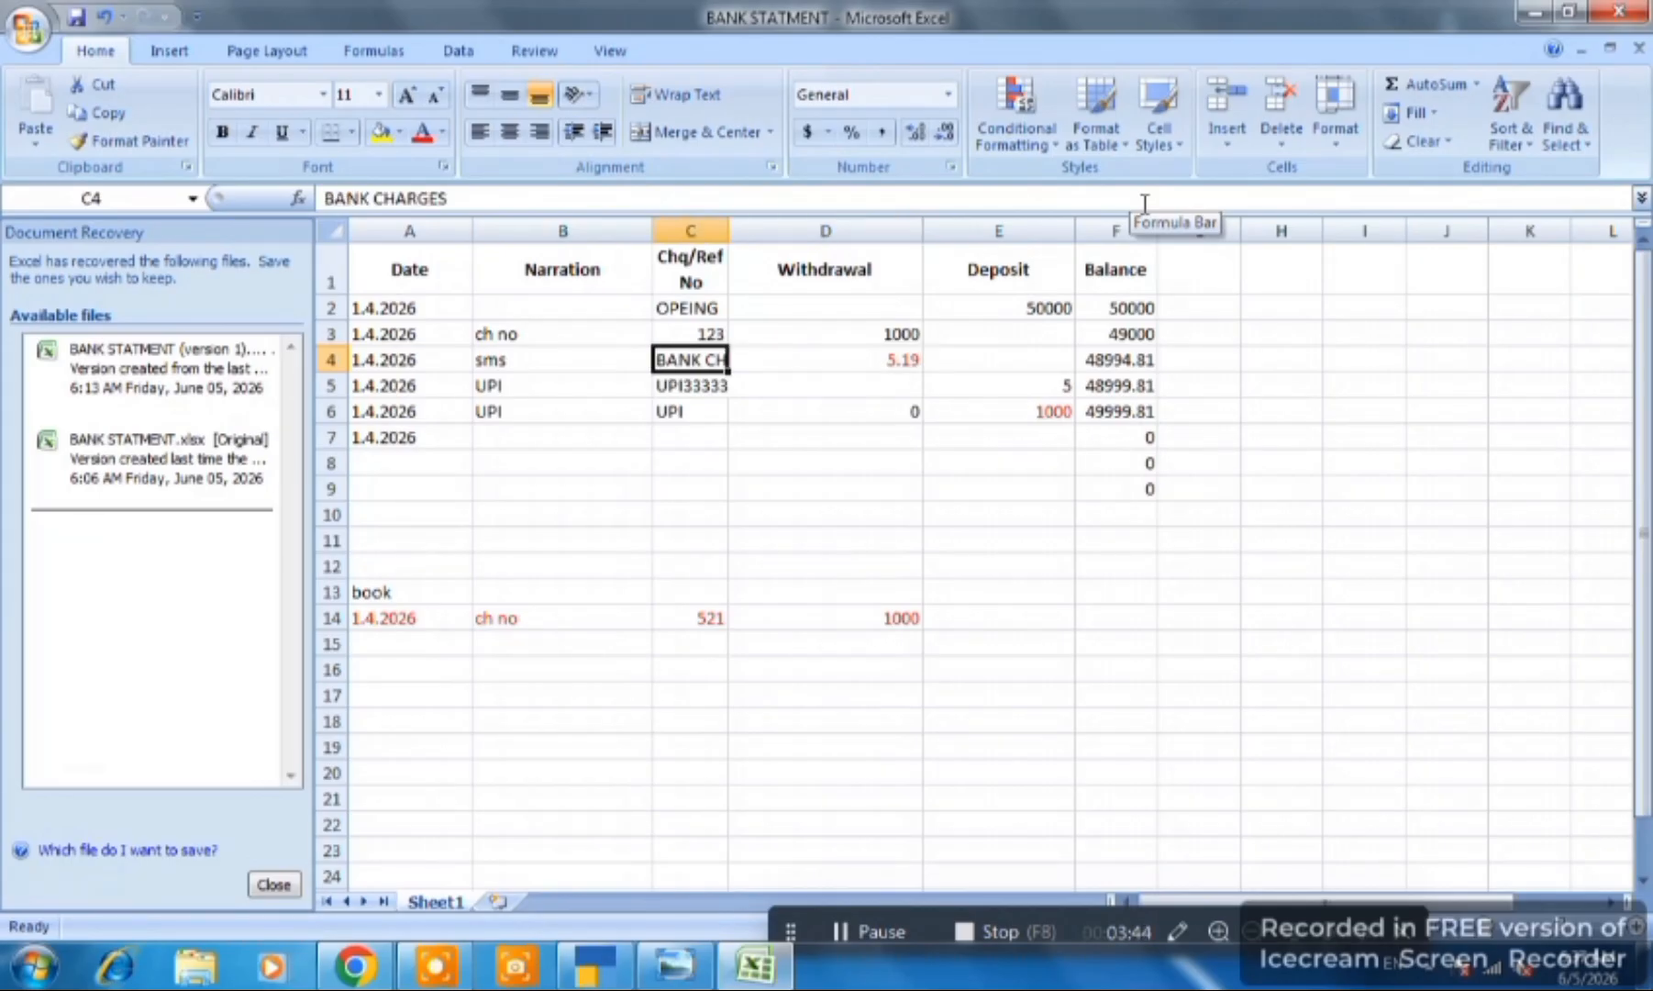
- Set the deposit of the UPI entry in cell E5 to 0
key(Right)
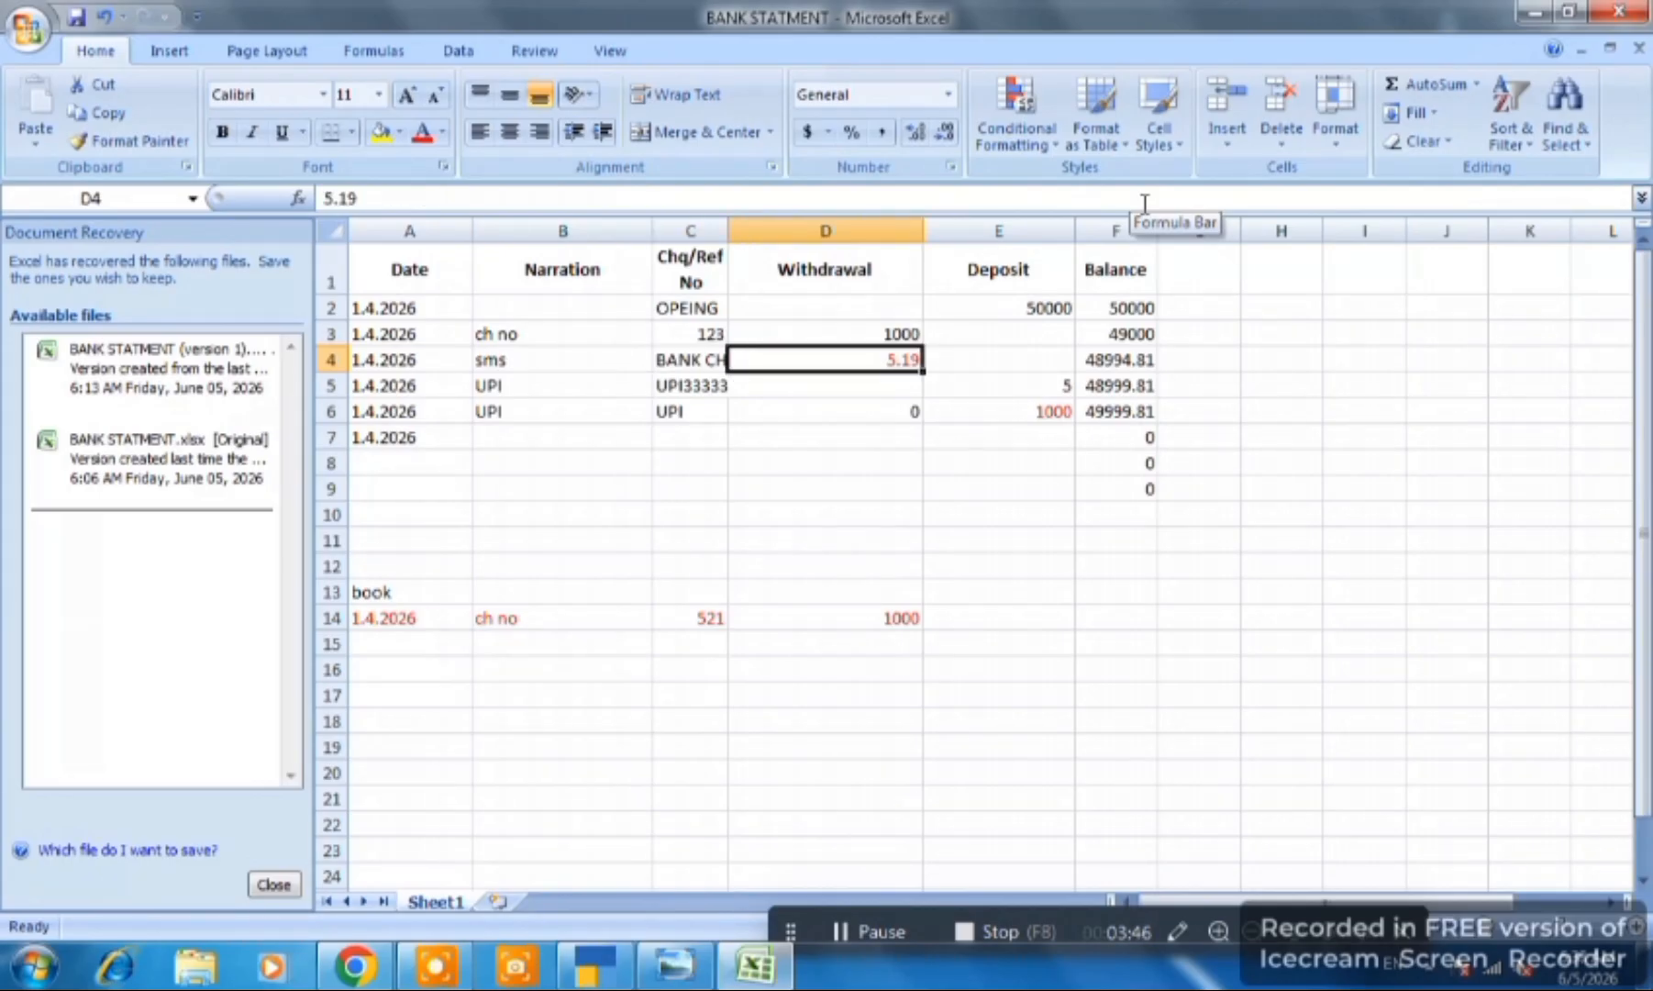
key(Right)
key(Down)
text(0)
key(Return)
key(Up)
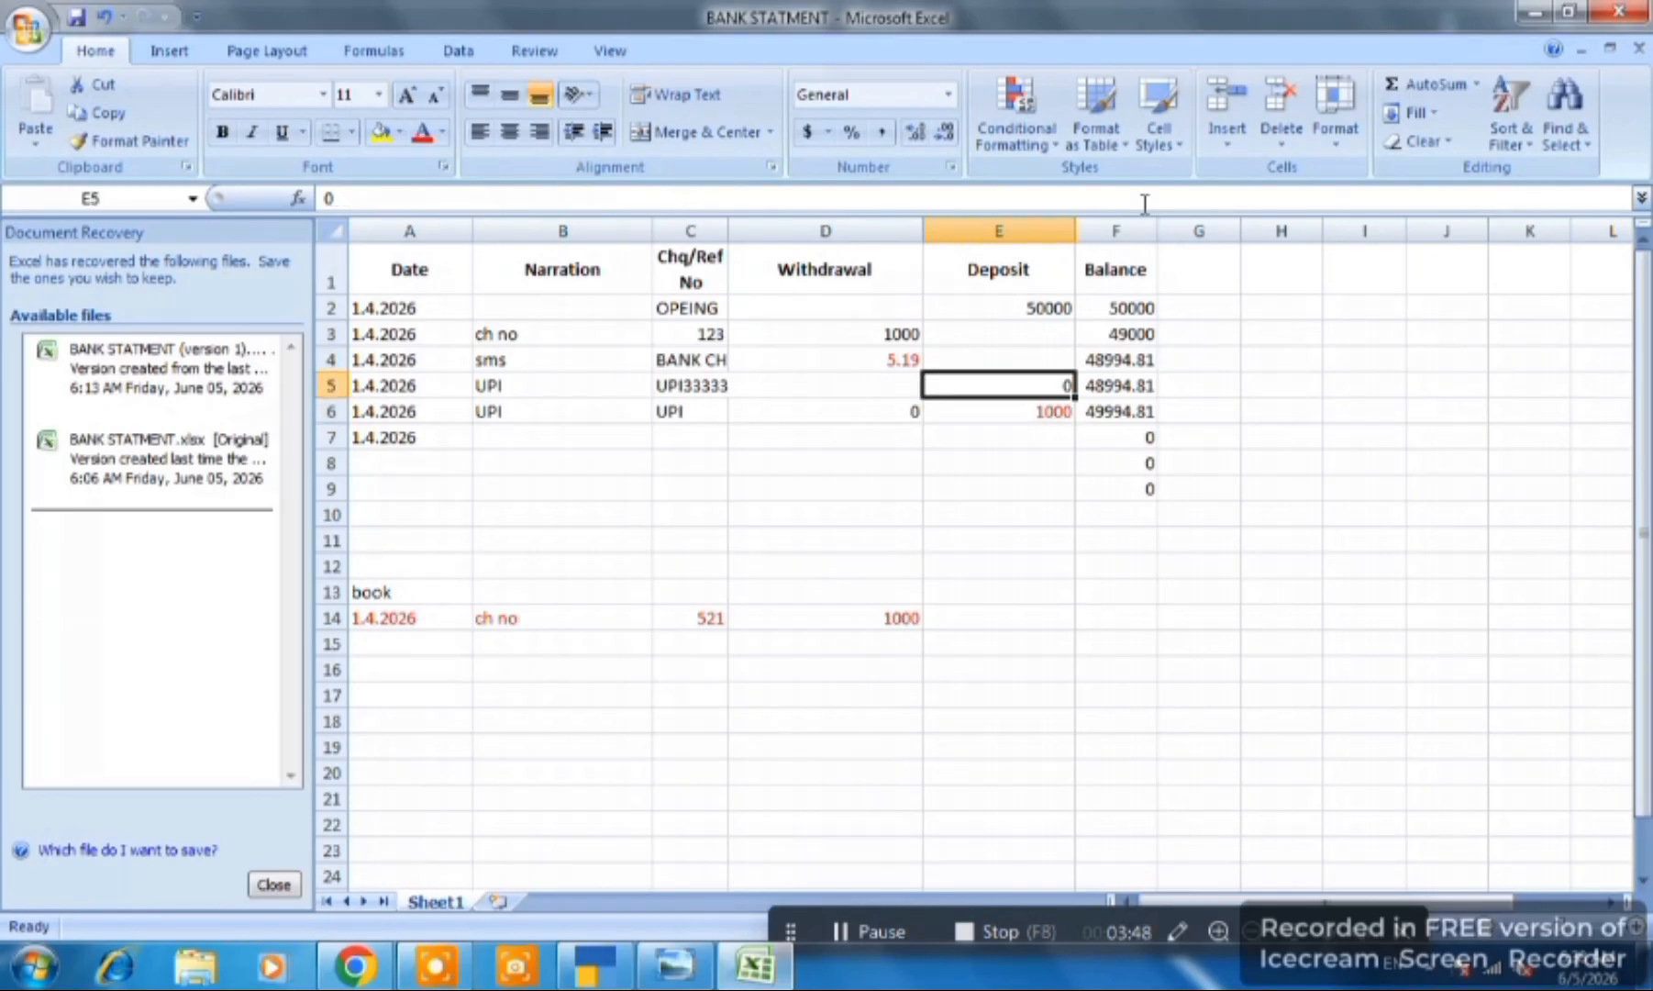
- Review the UPI entry in row 5 from its date and narration across to its deposit amount
key(Left)
key(Up)
key(Left)
key(Left)
key(Left)
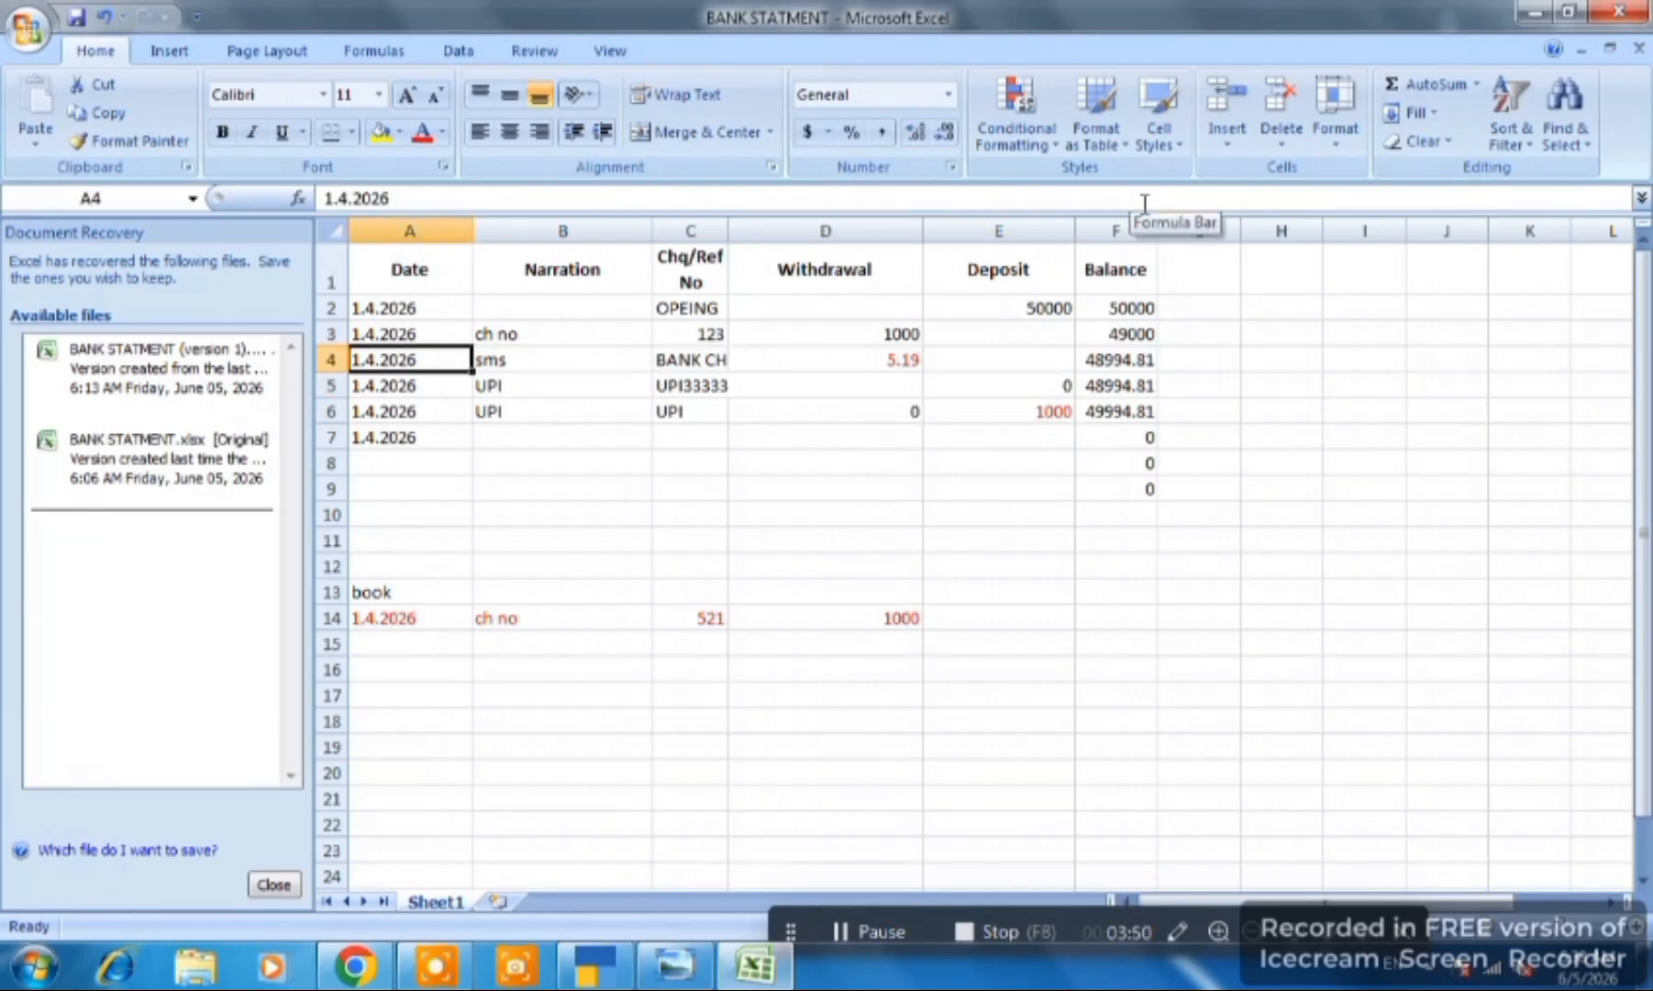
key(Down)
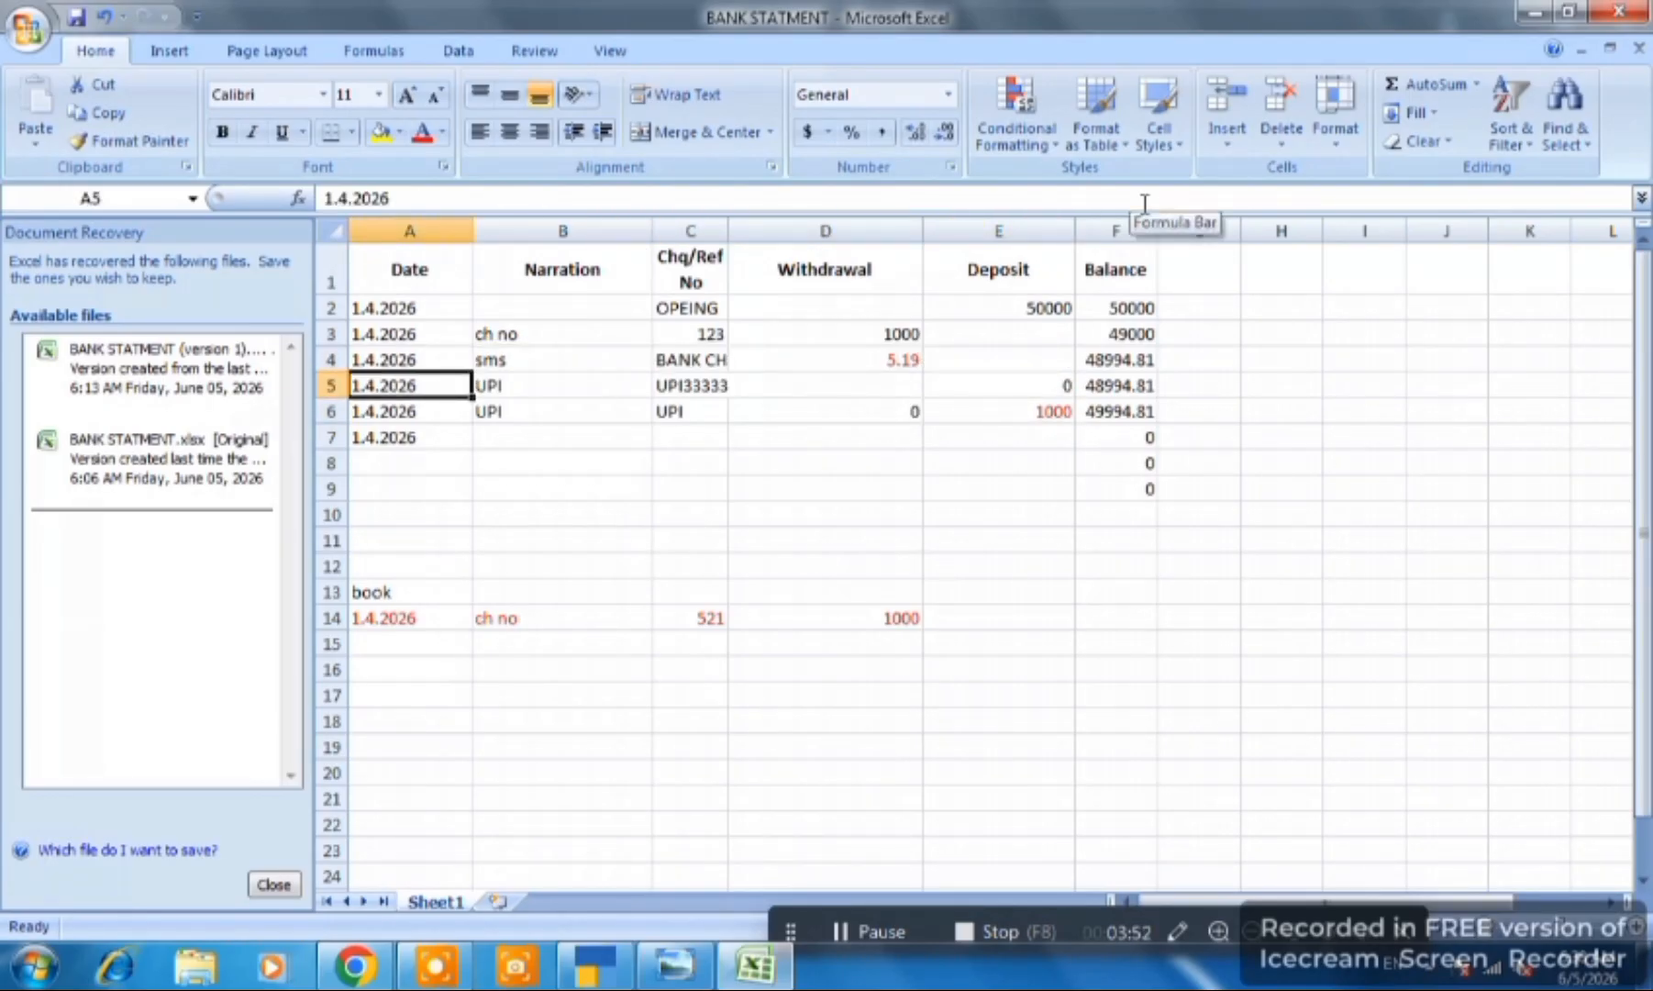
key(Right)
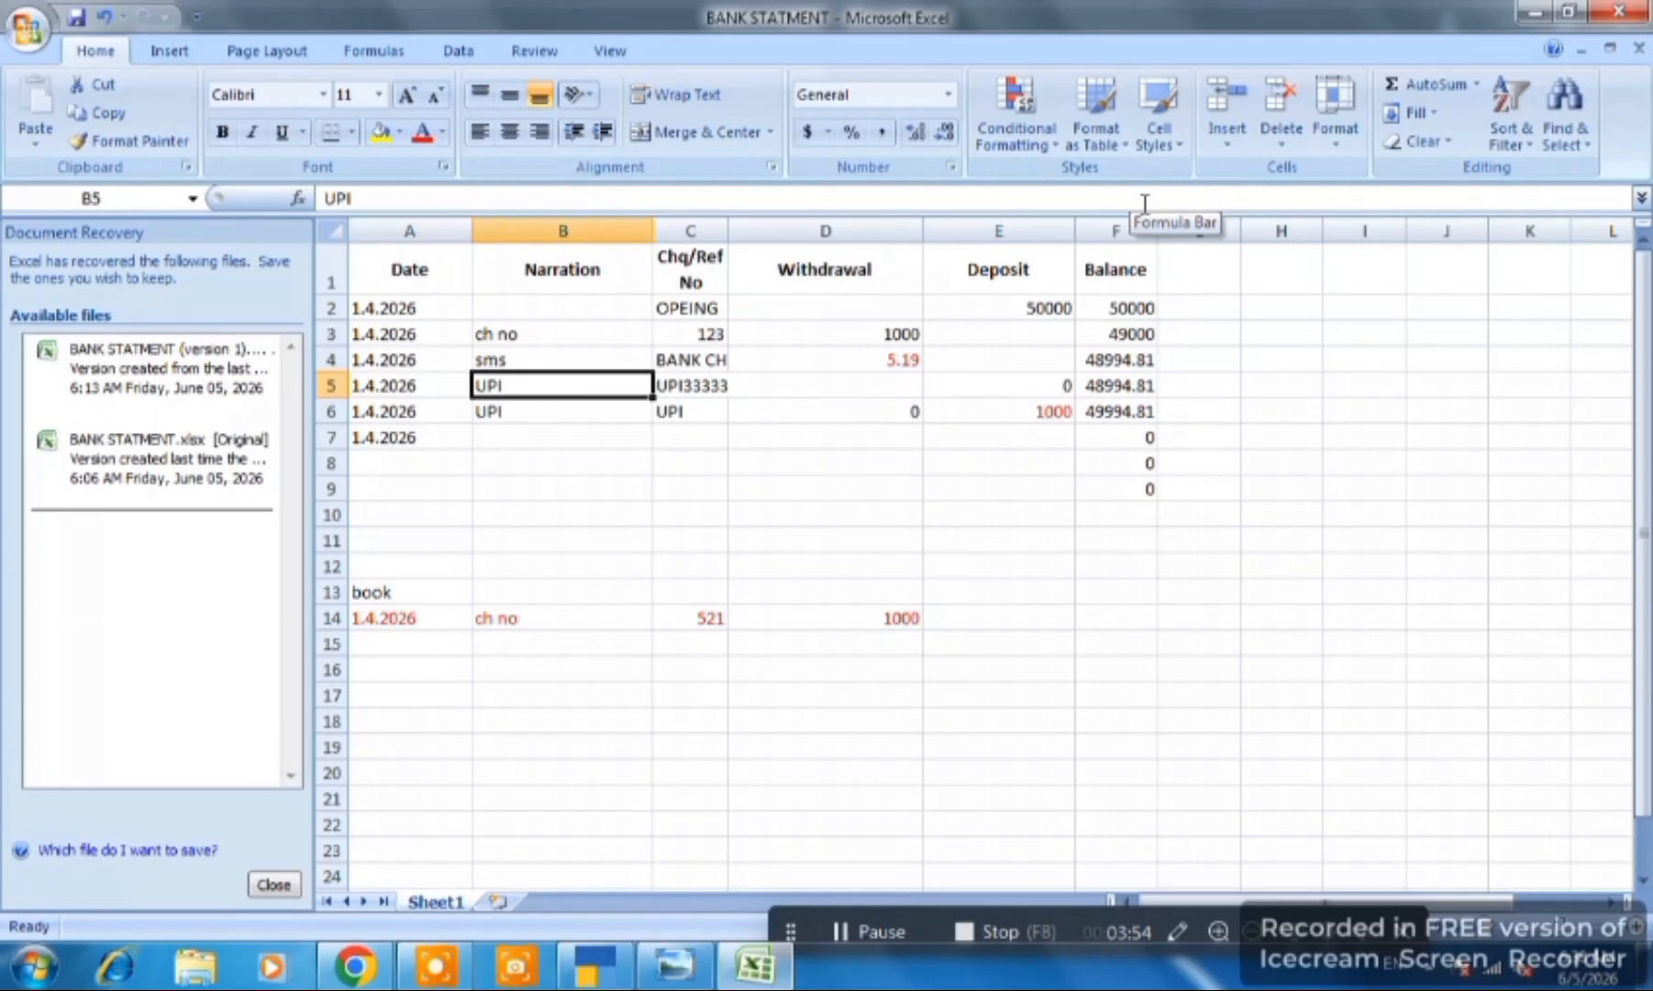
key(Right)
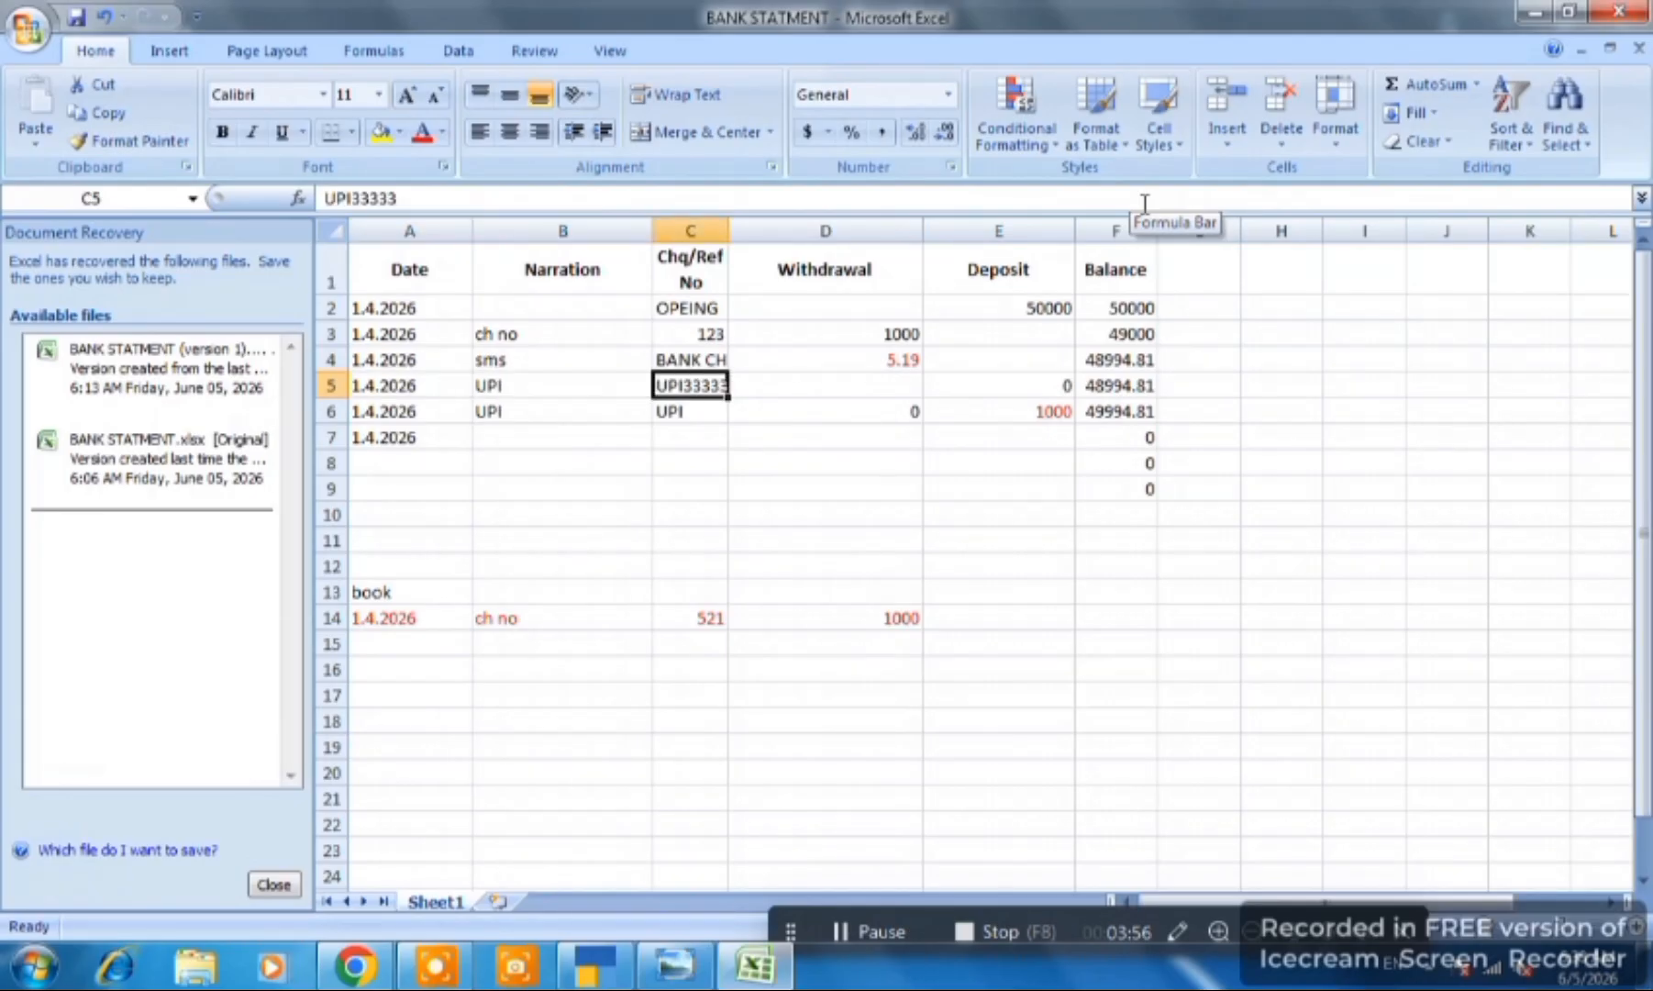
key(Left)
key(Left)
key(Right)
key(Right)
key(Right)
key(Right)
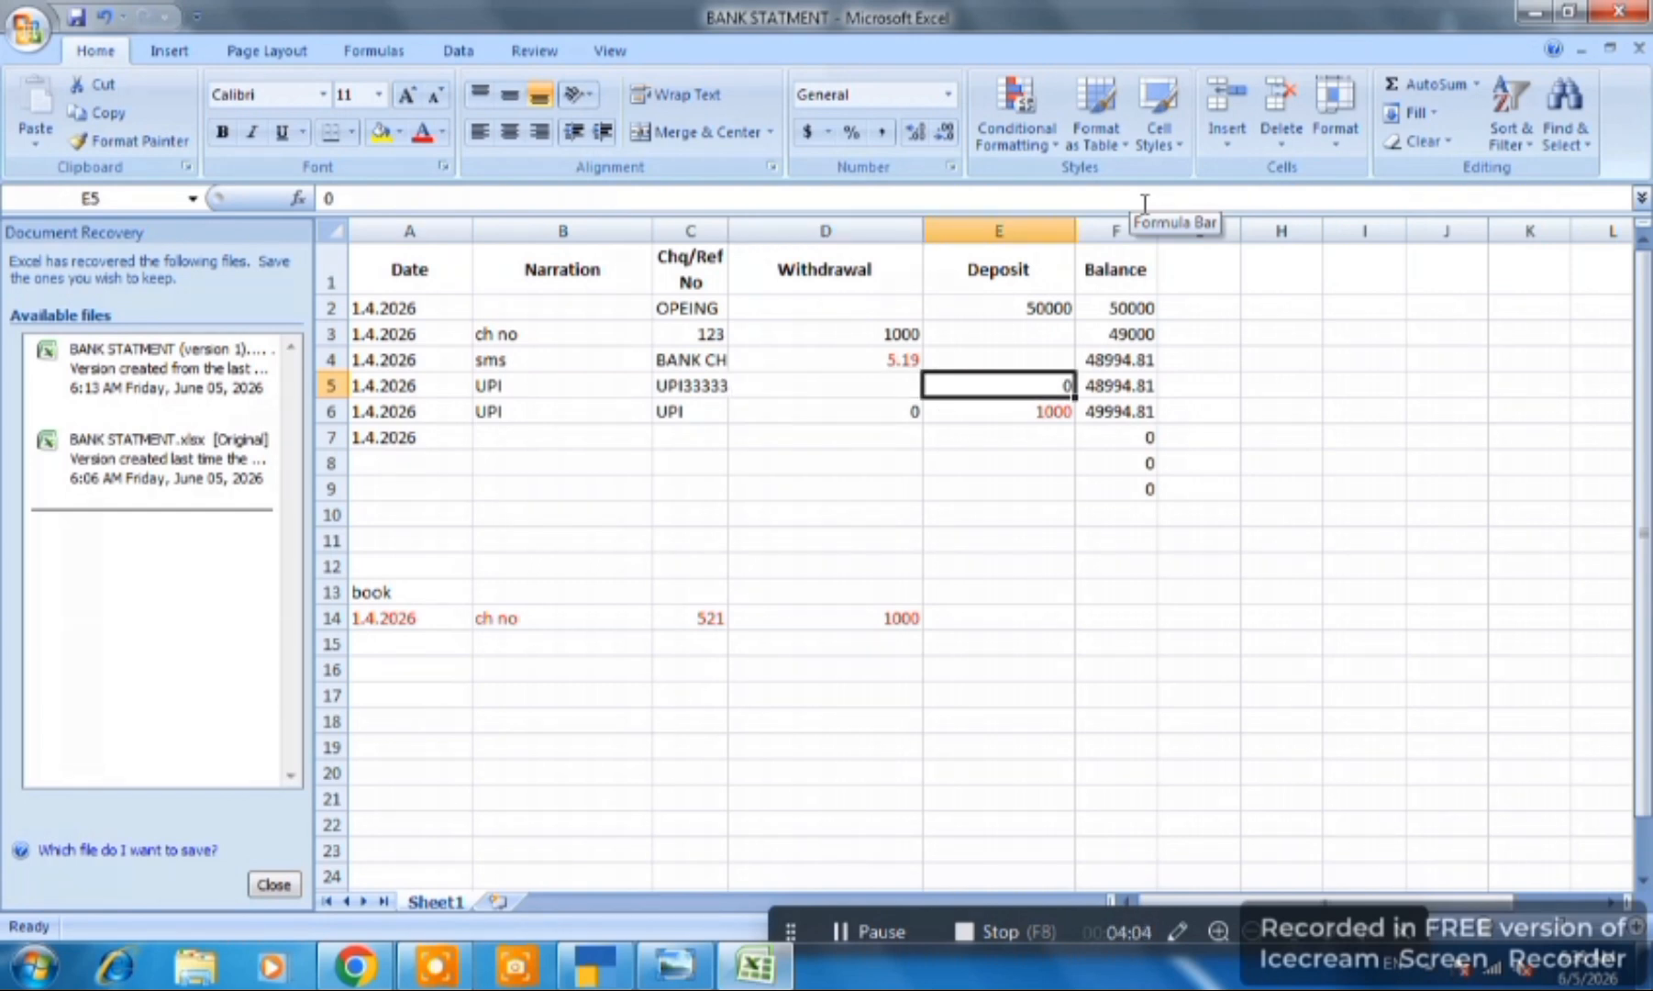
- Enter a withdrawal of 1000 for the UPI entry in row 5 and color the amount red
key(Left)
key(Left)
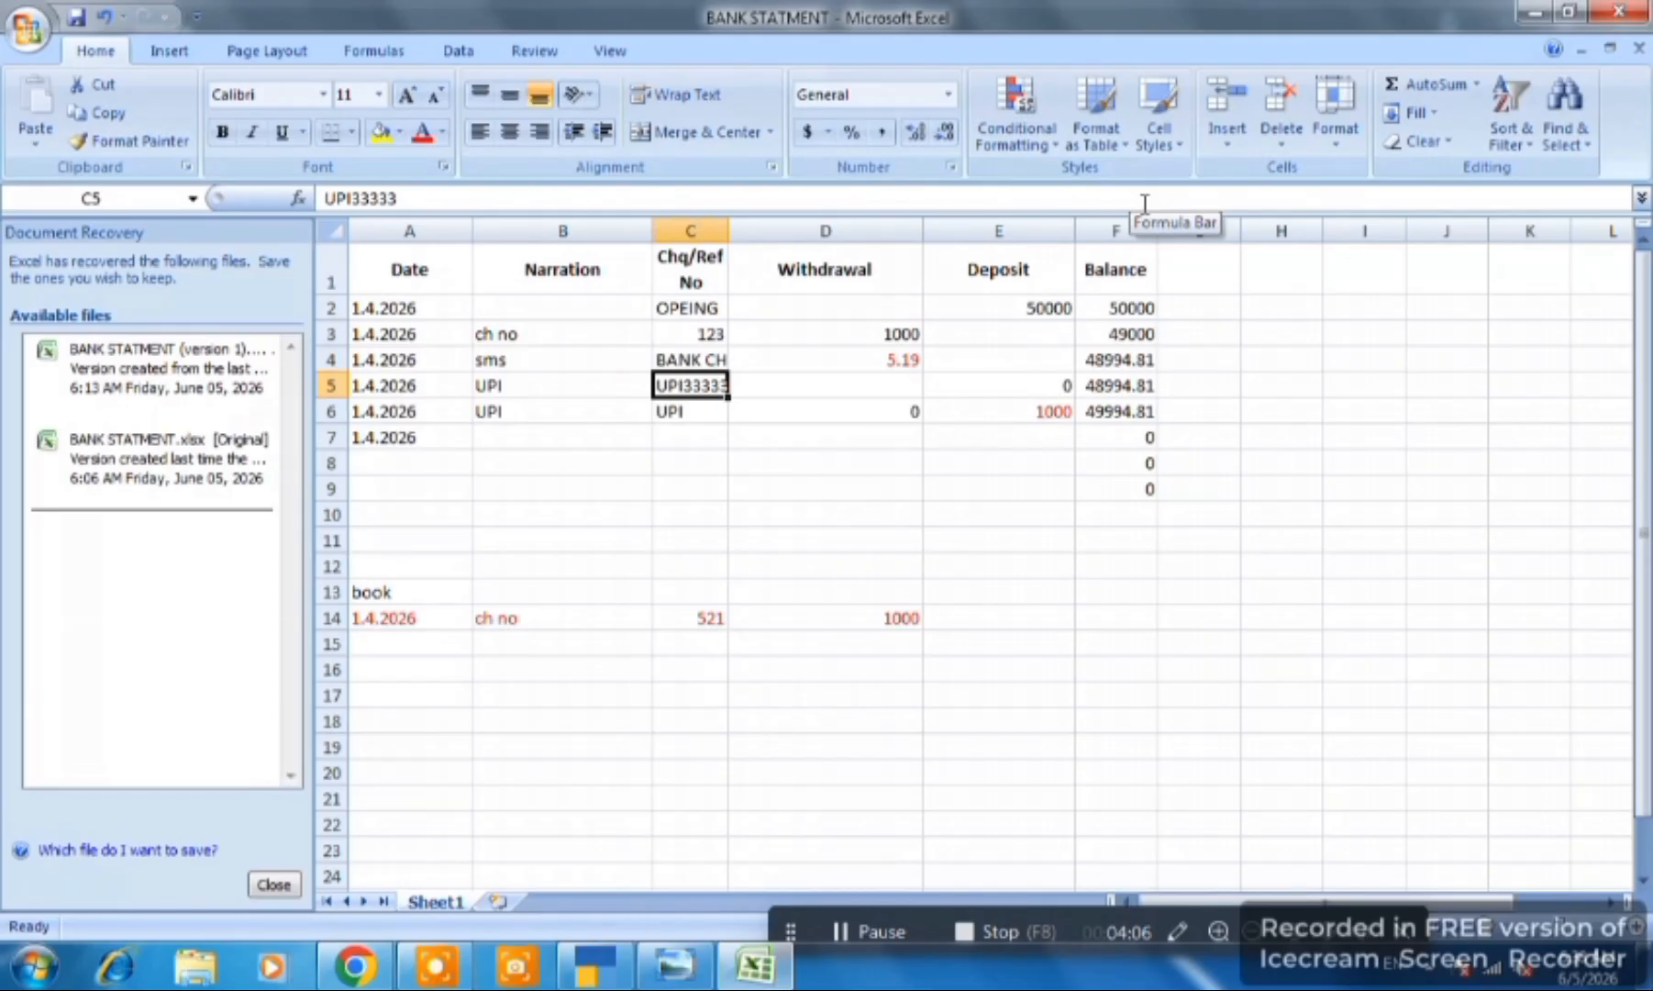
key(Right)
text(1000)
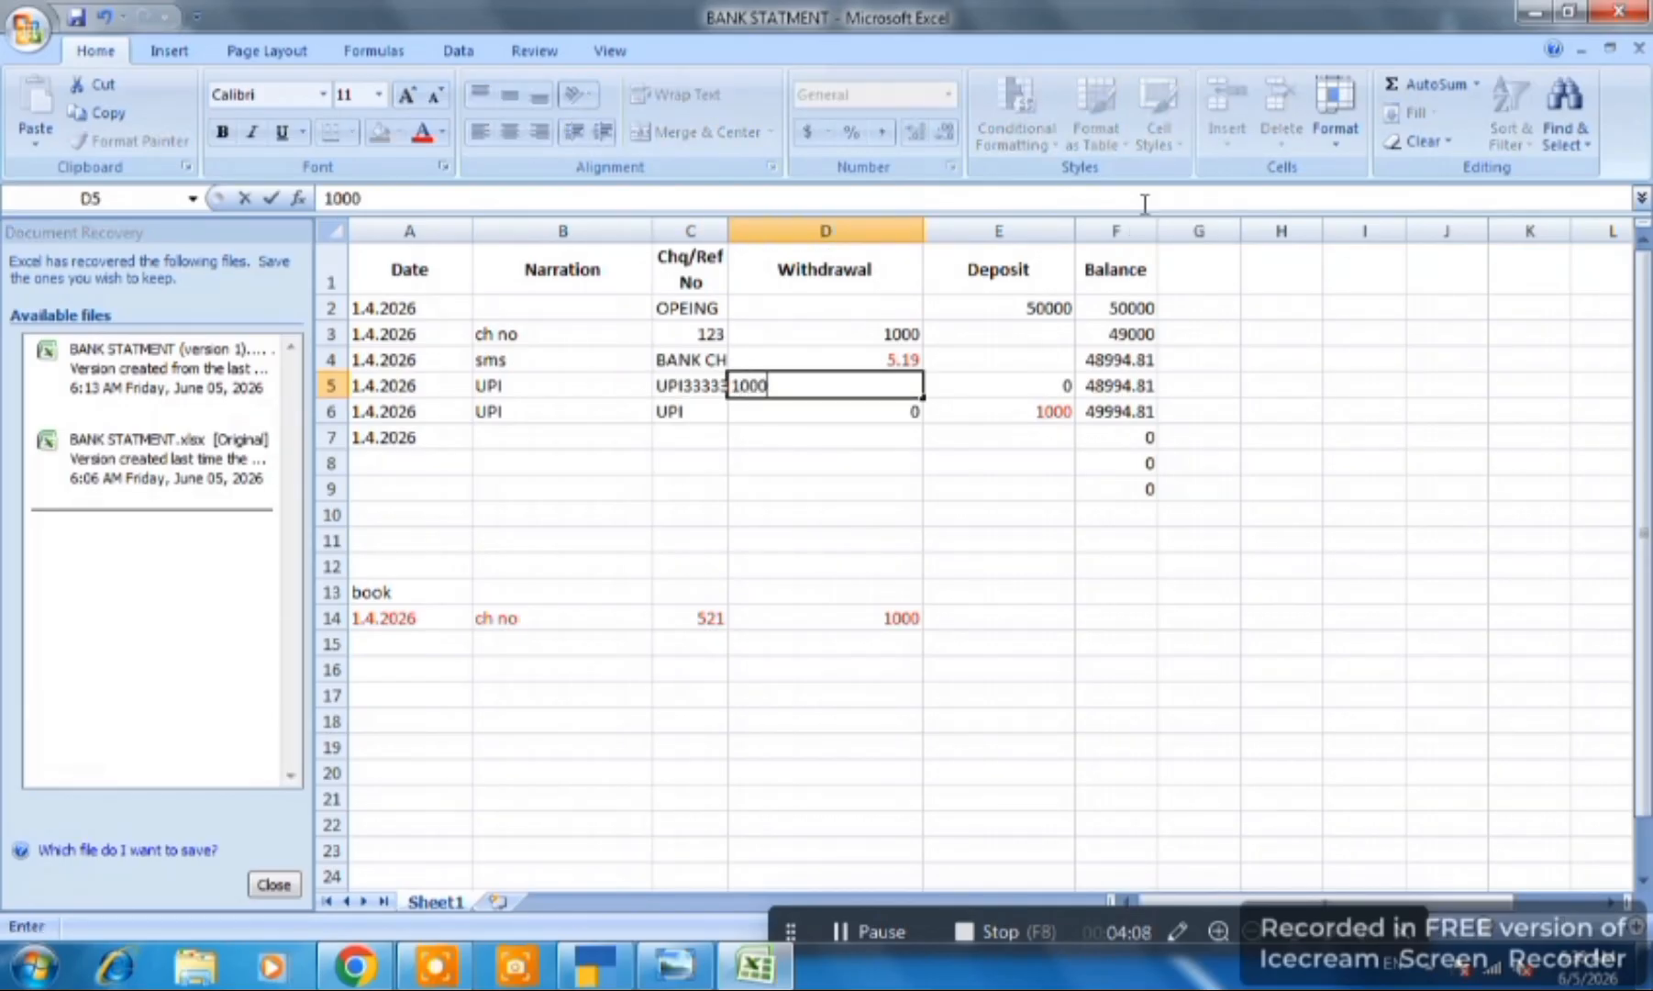
key(Return)
key(Up)
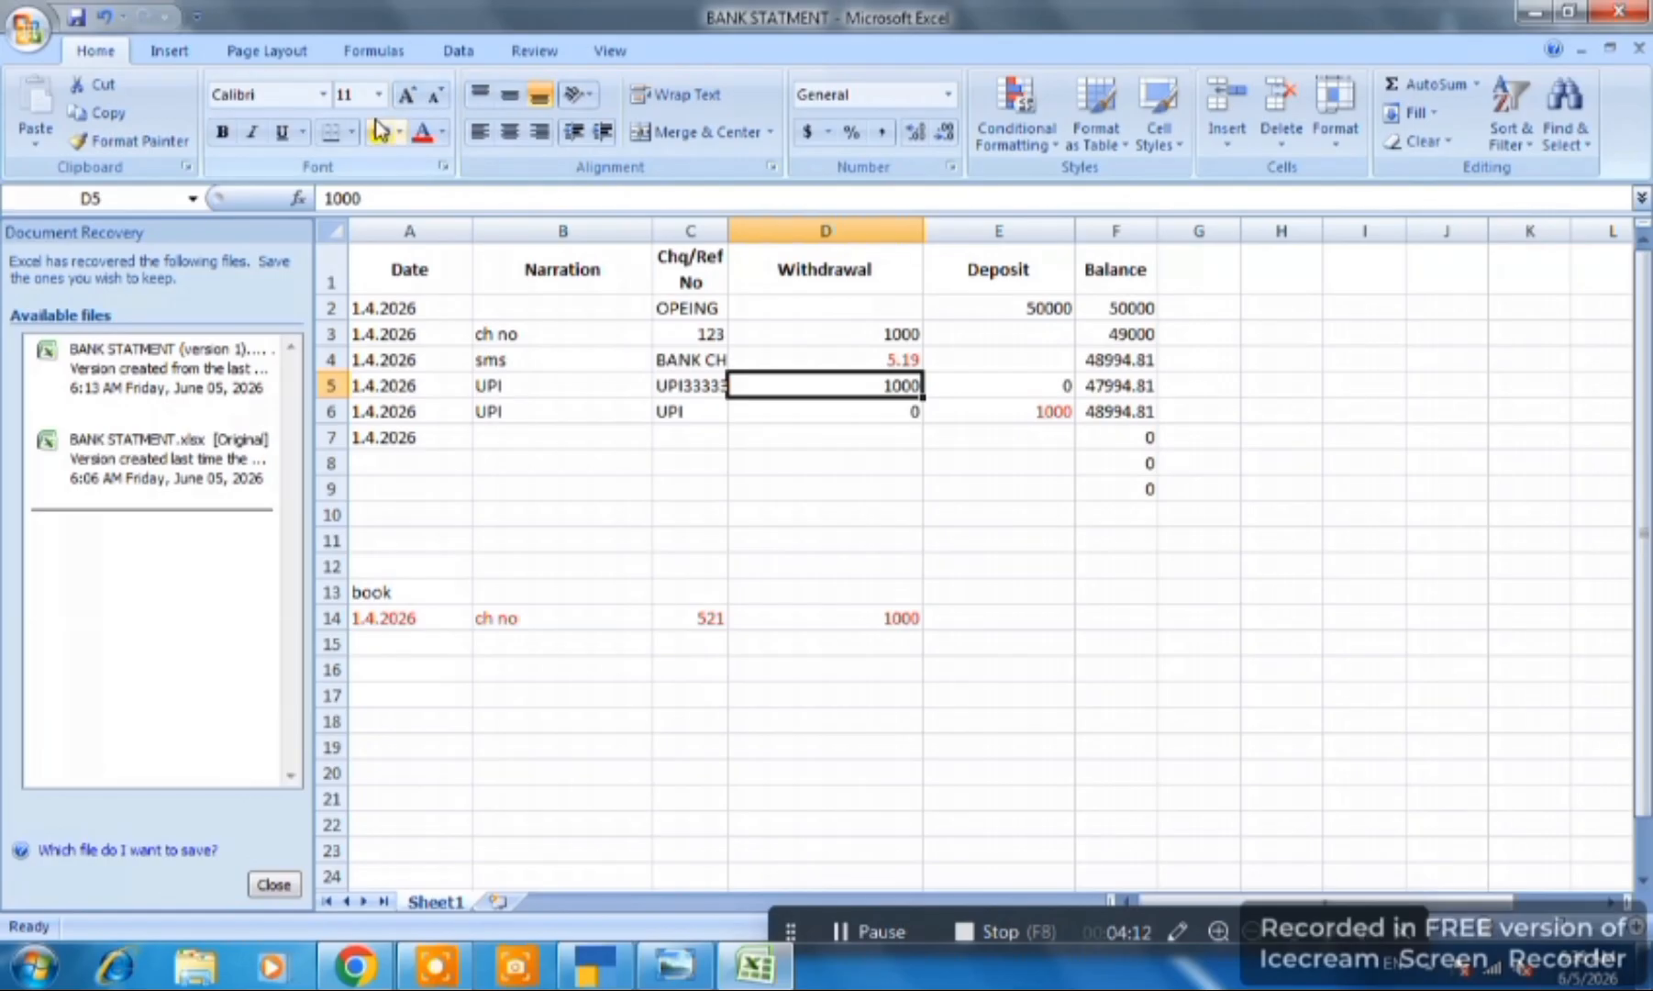
click(421, 134)
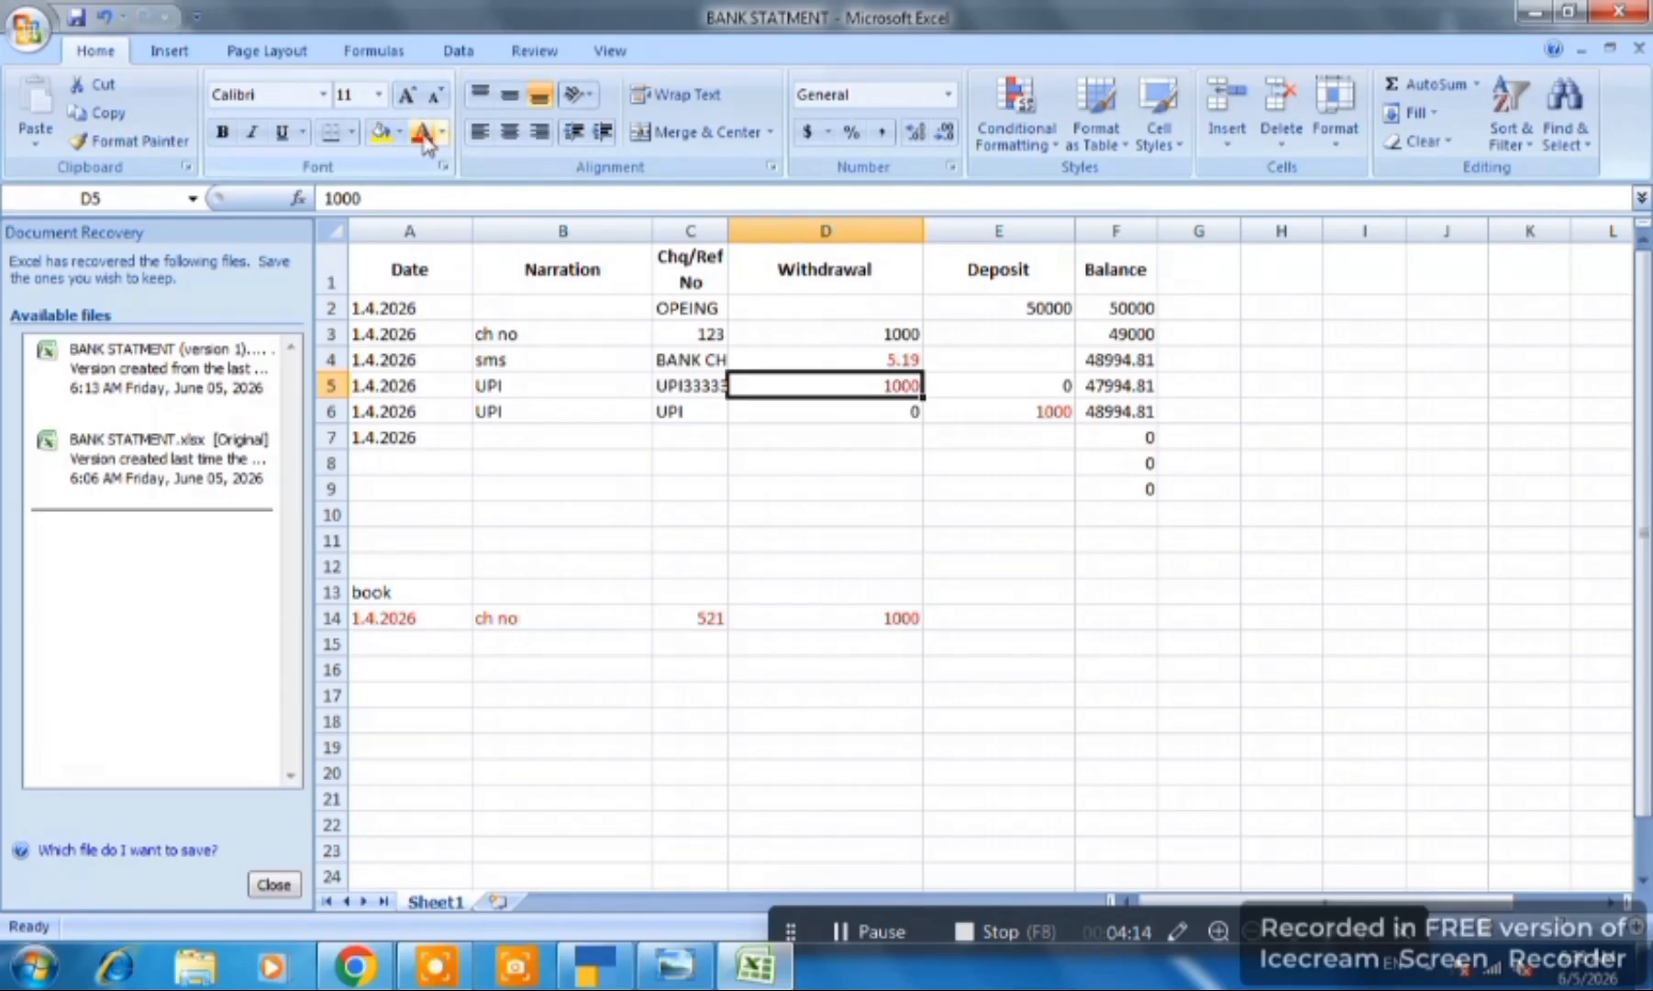
- Check the bank charge withdrawal and the last UPI deposit, dismissing the Windows color scheme prompt
key(Up)
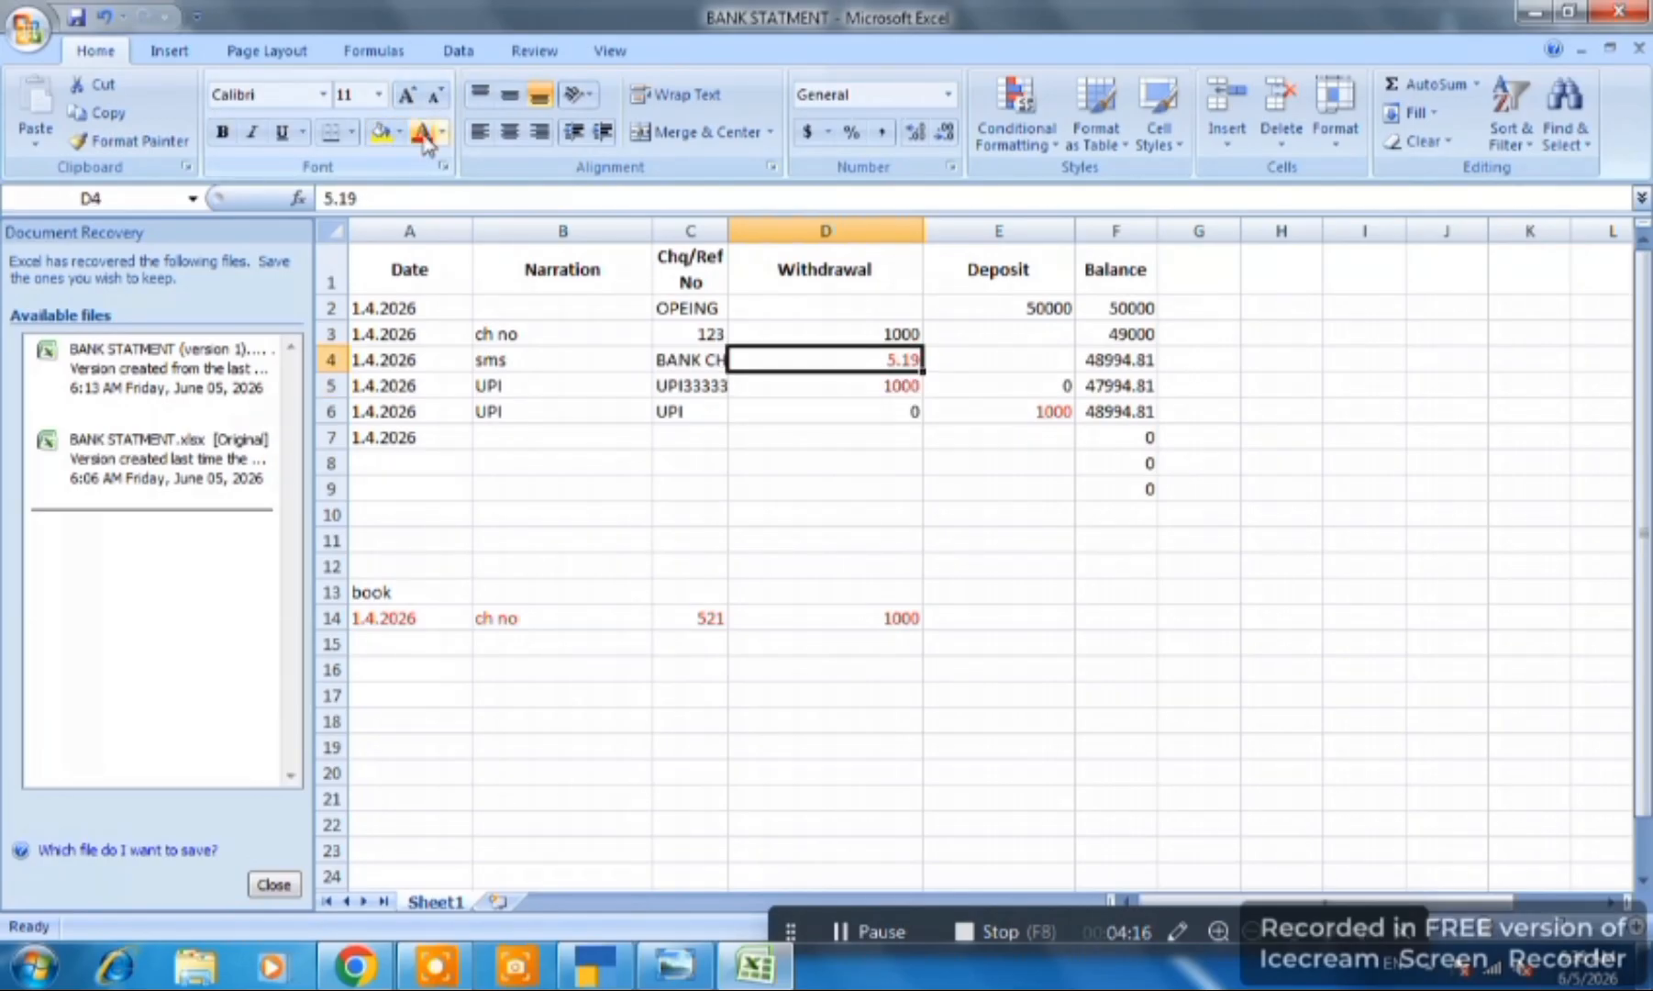
key(Down)
key(Down)
key(Right)
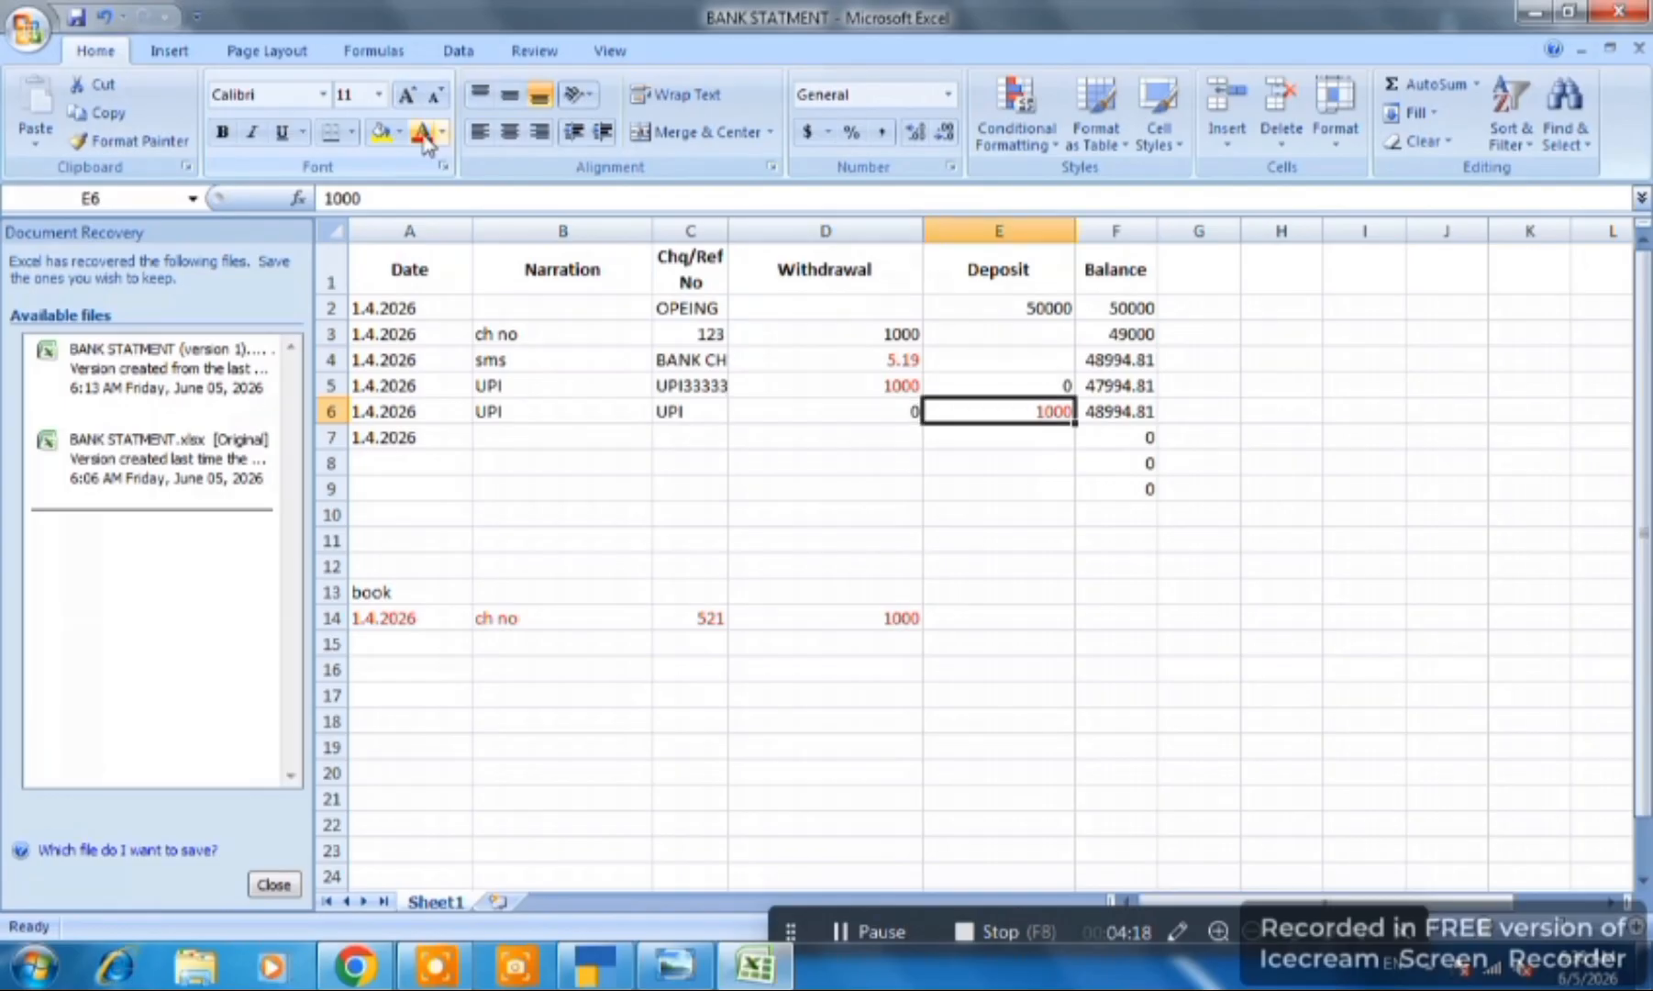
key(Left)
key(Left)
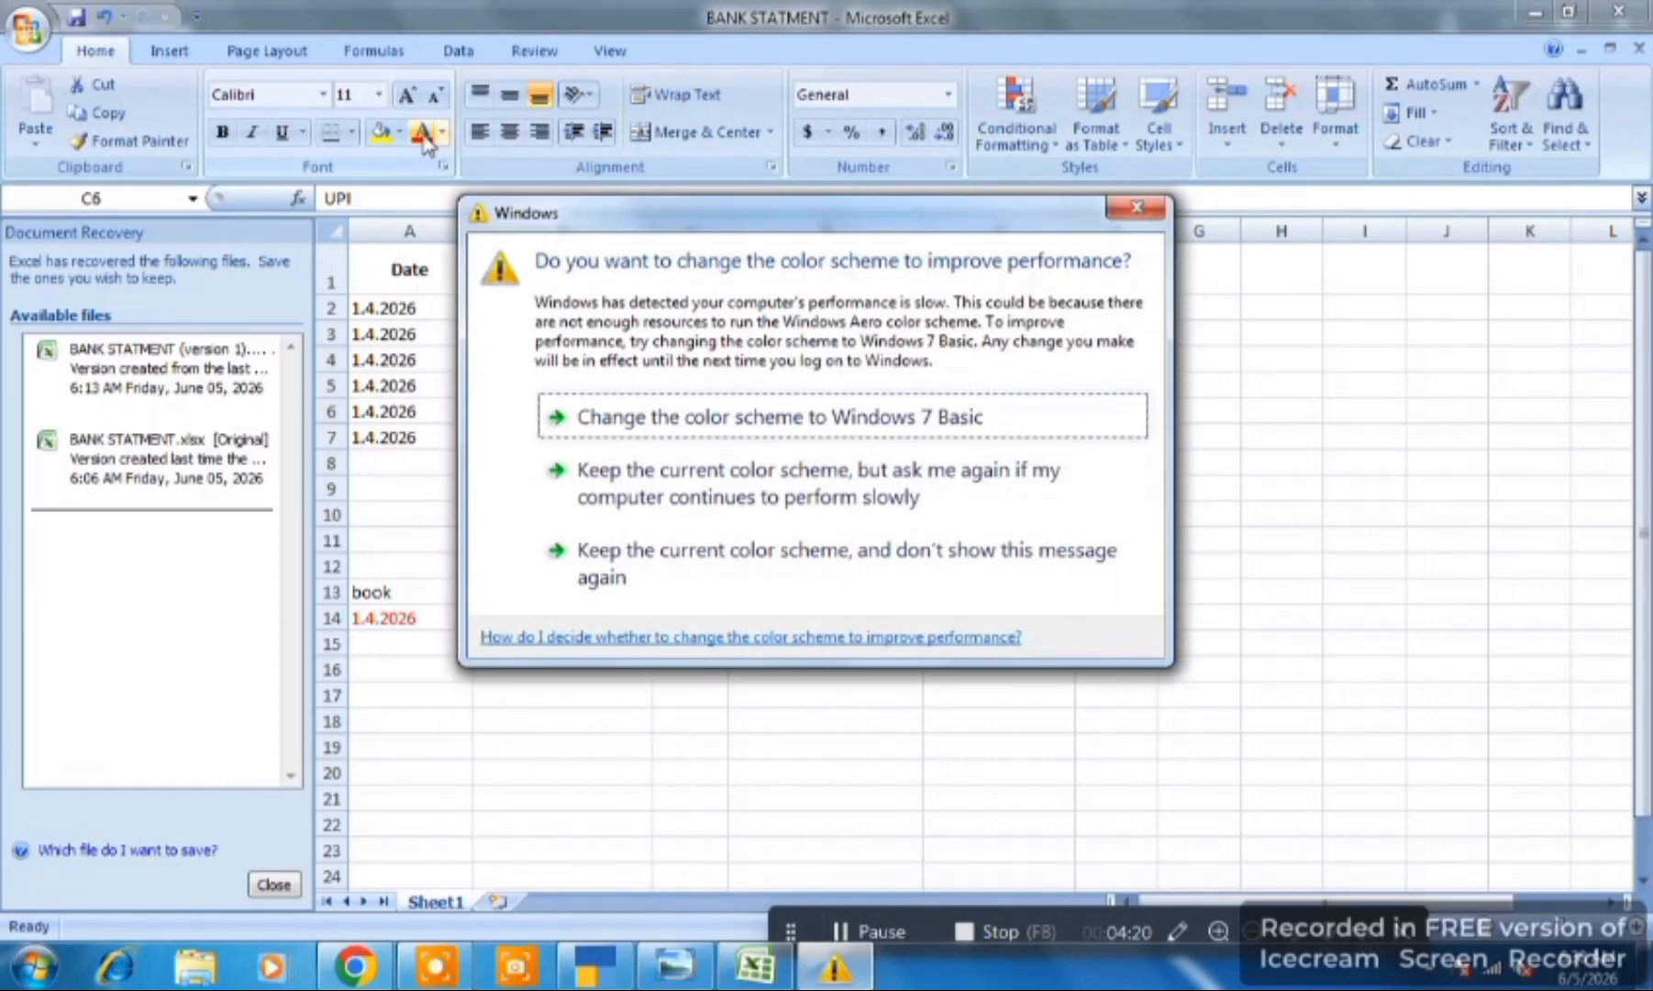
click(1158, 206)
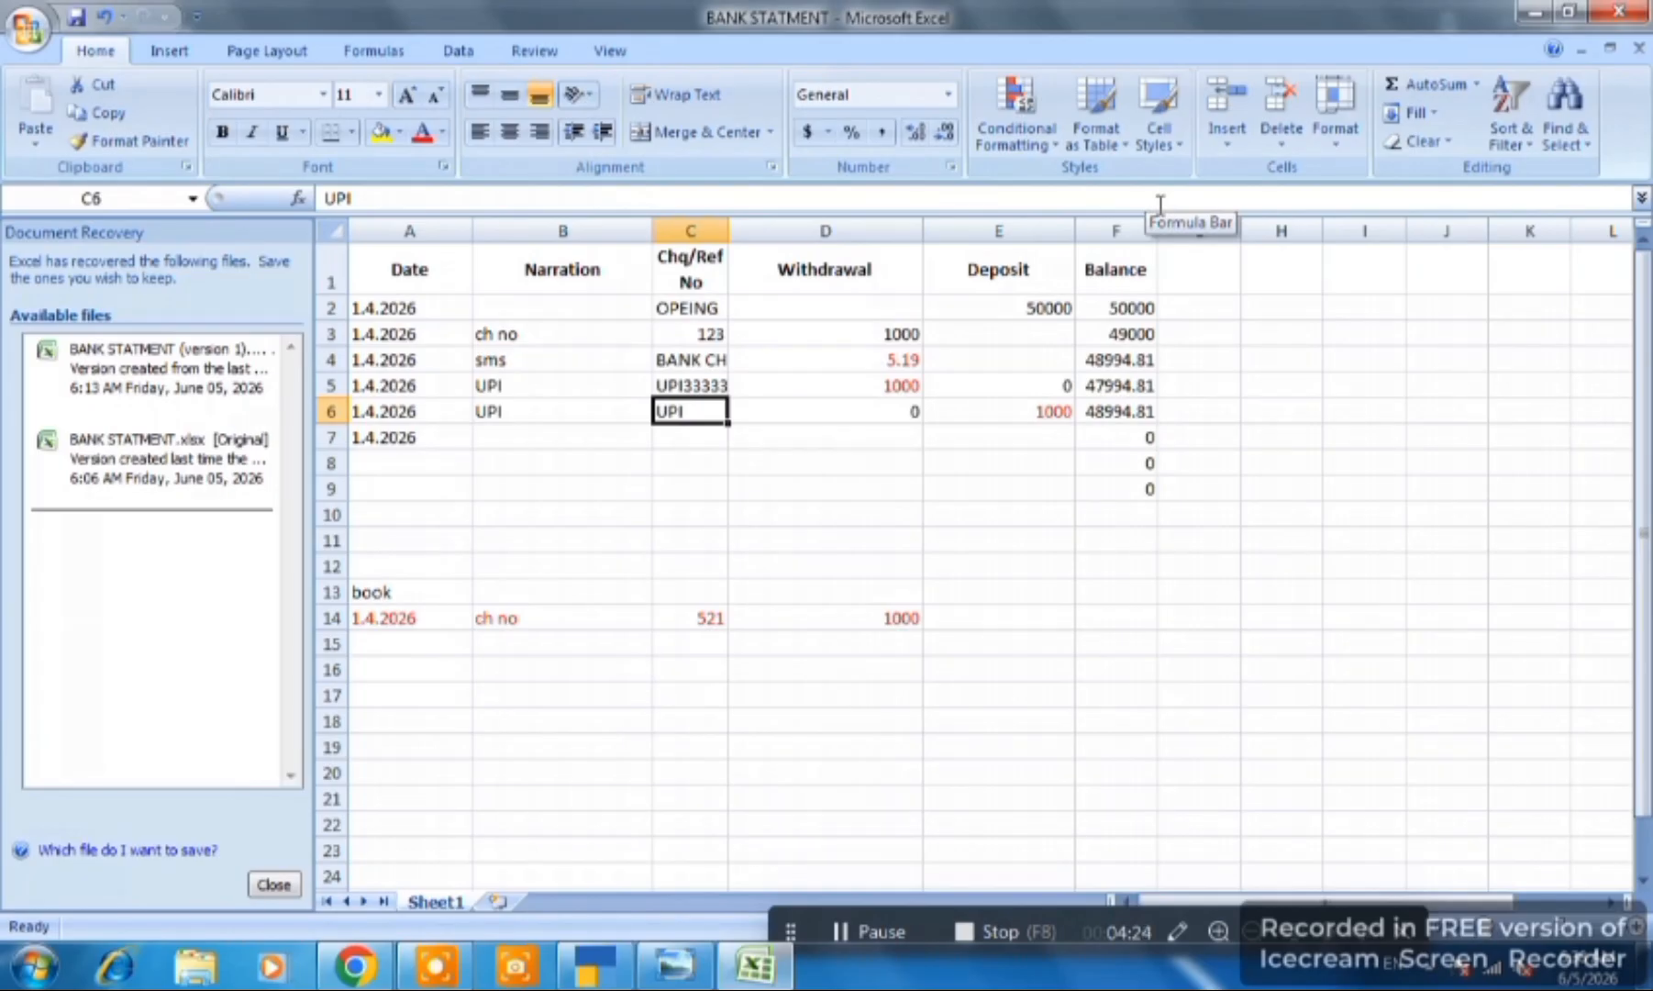
- Review the last UPI entry in row 6 across its narration, reference, withdrawal and deposit columns
key(Down)
key(Up)
key(Right)
key(Right)
key(Left)
key(Left)
key(Left)
key(Left)
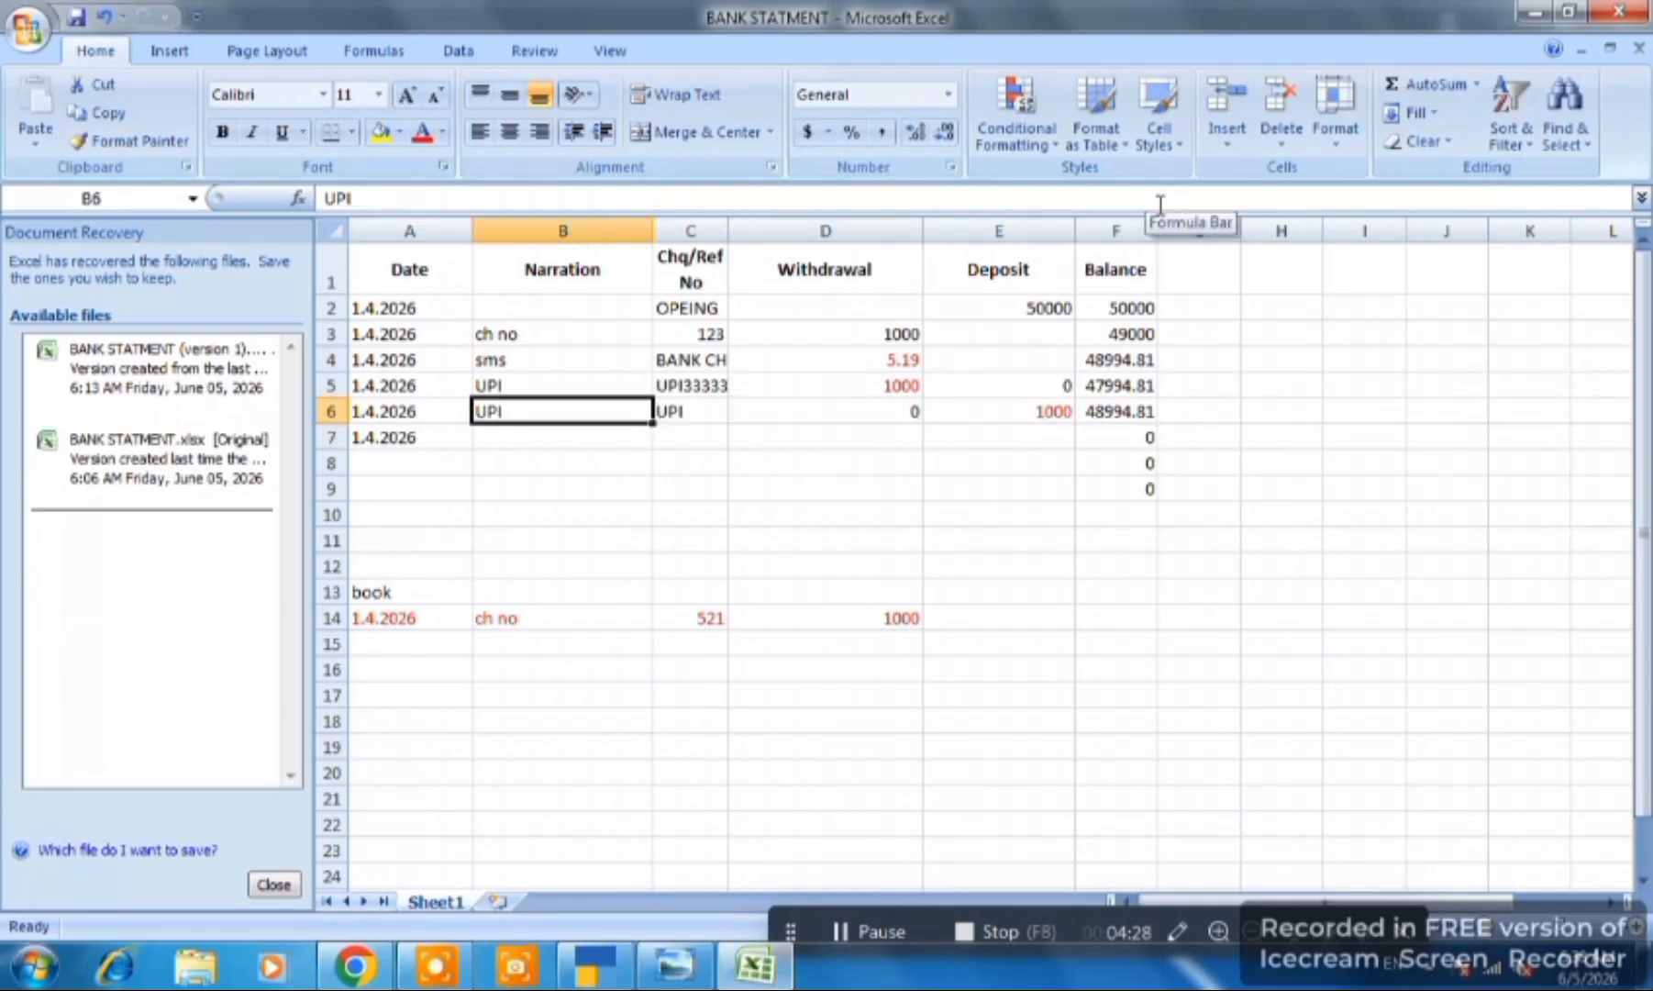
key(Right)
key(Right)
key(Right)
key(Right)
key(Right)
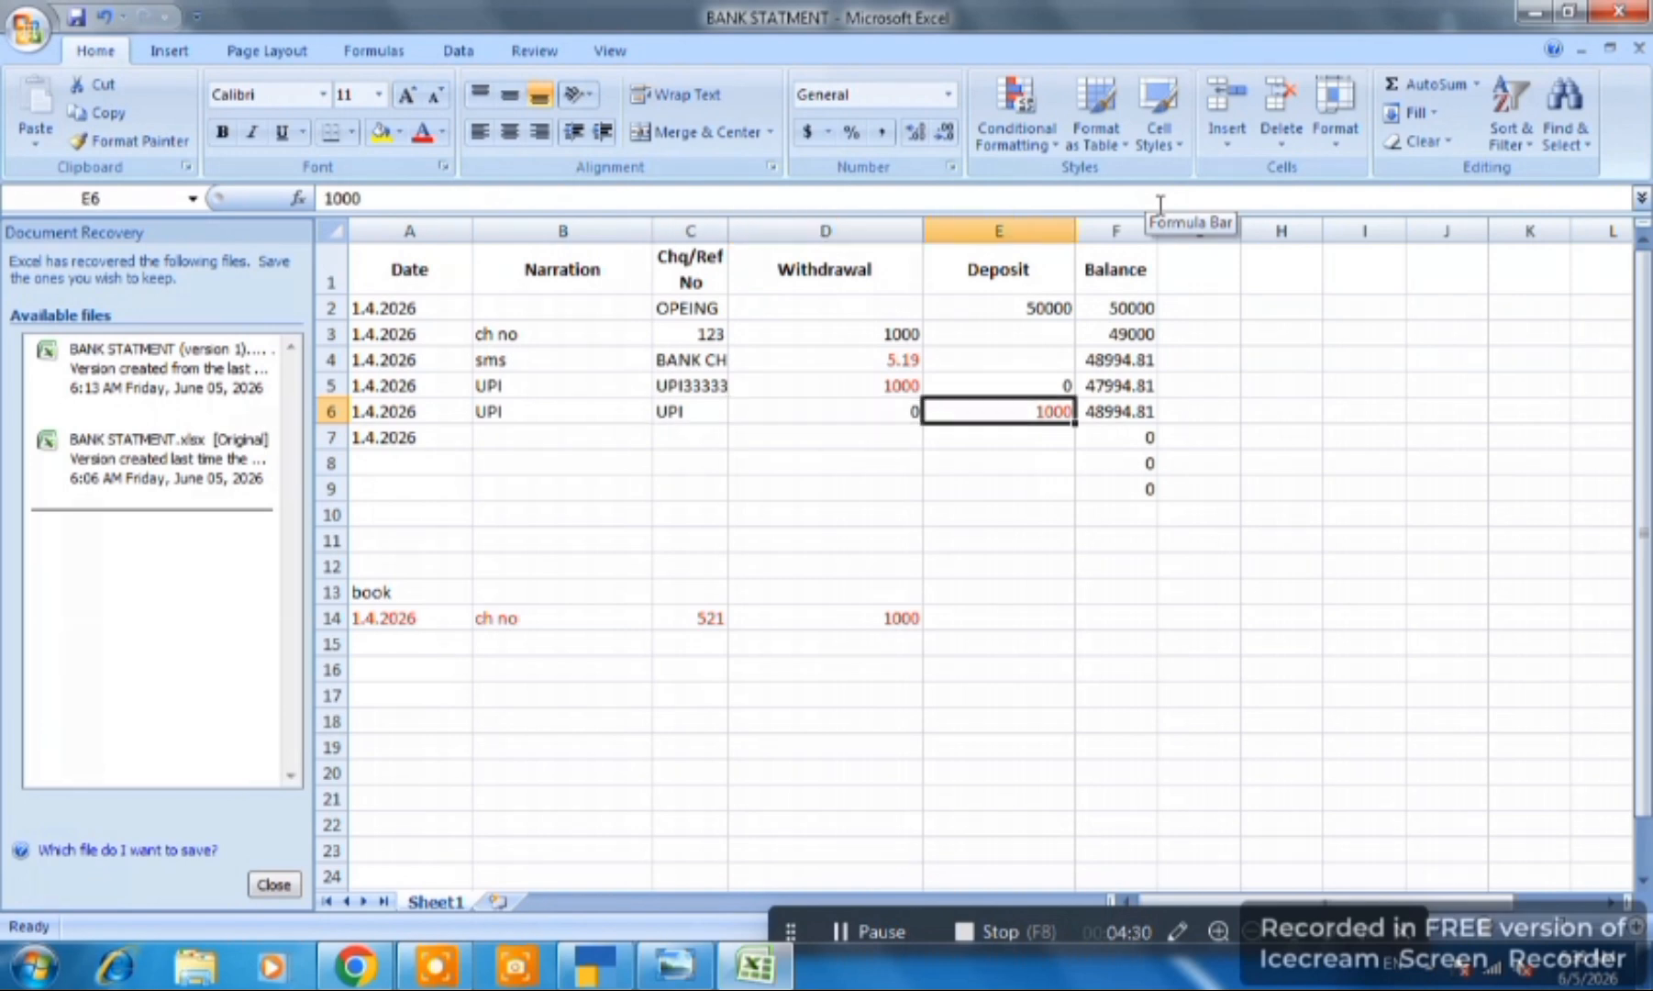
- Examine the cheque entry under the book heading in row 14, from its narration to its withdrawal amount
key(Down)
key(Down)
key(Down)
key(Down)
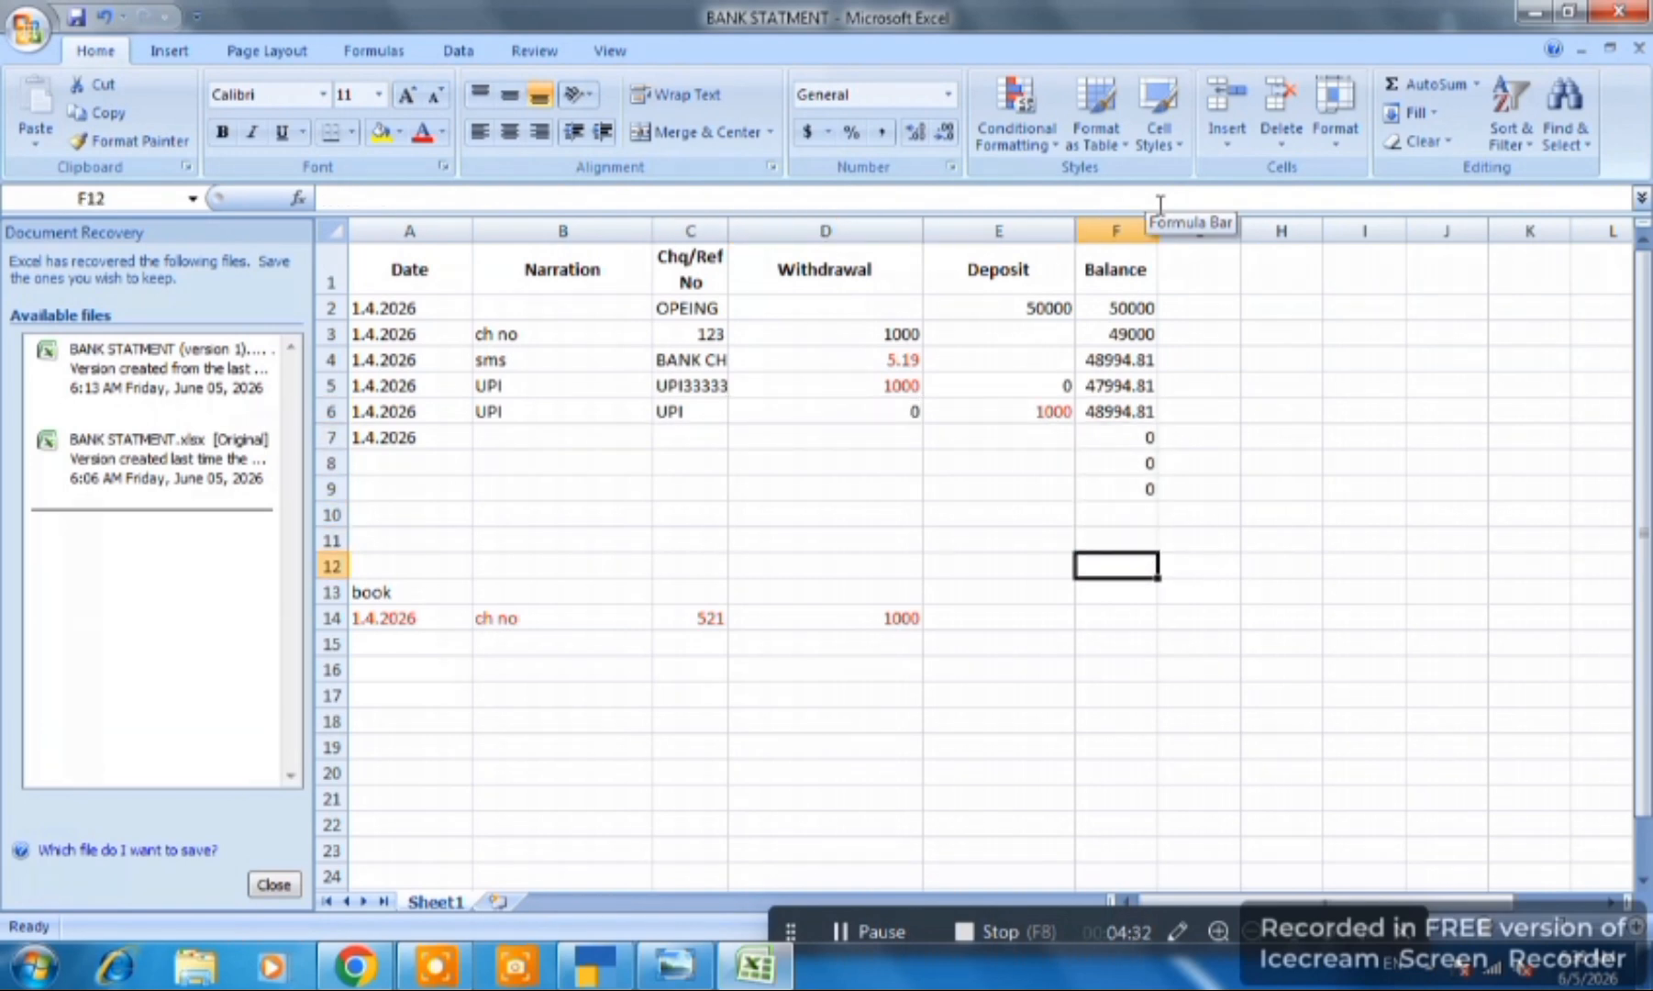
key(Left)
key(Left)
key(Left)
key(Down)
key(Left)
key(Left)
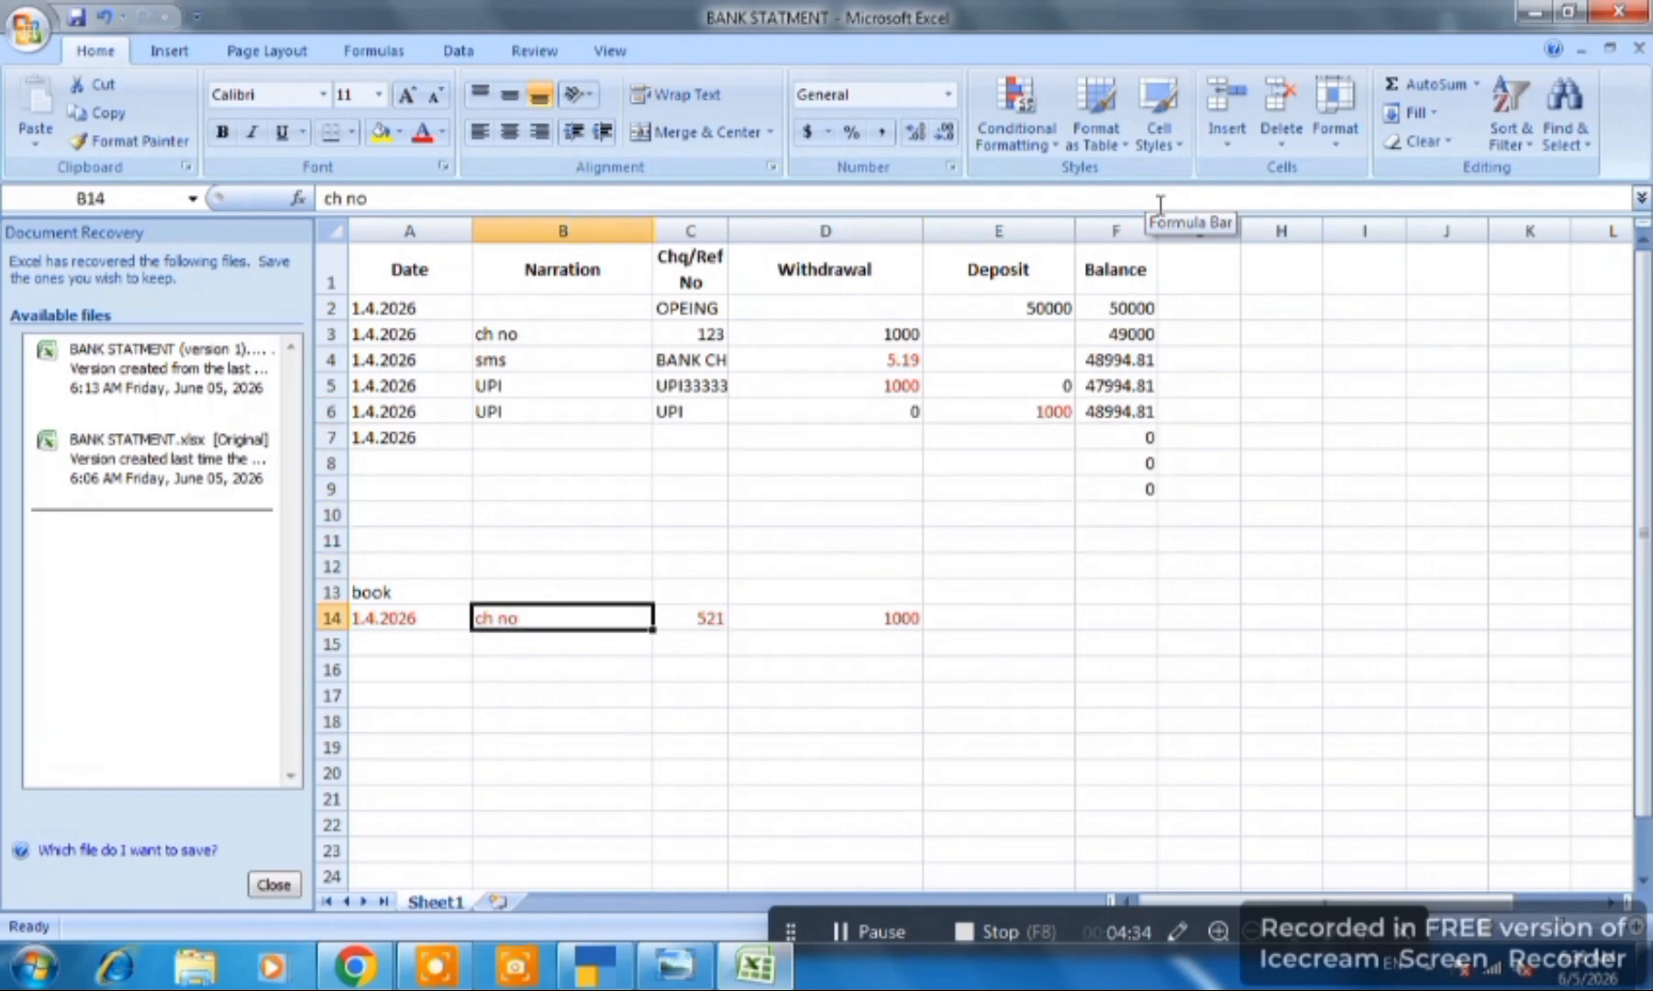
key(Right)
key(Right)
key(Right)
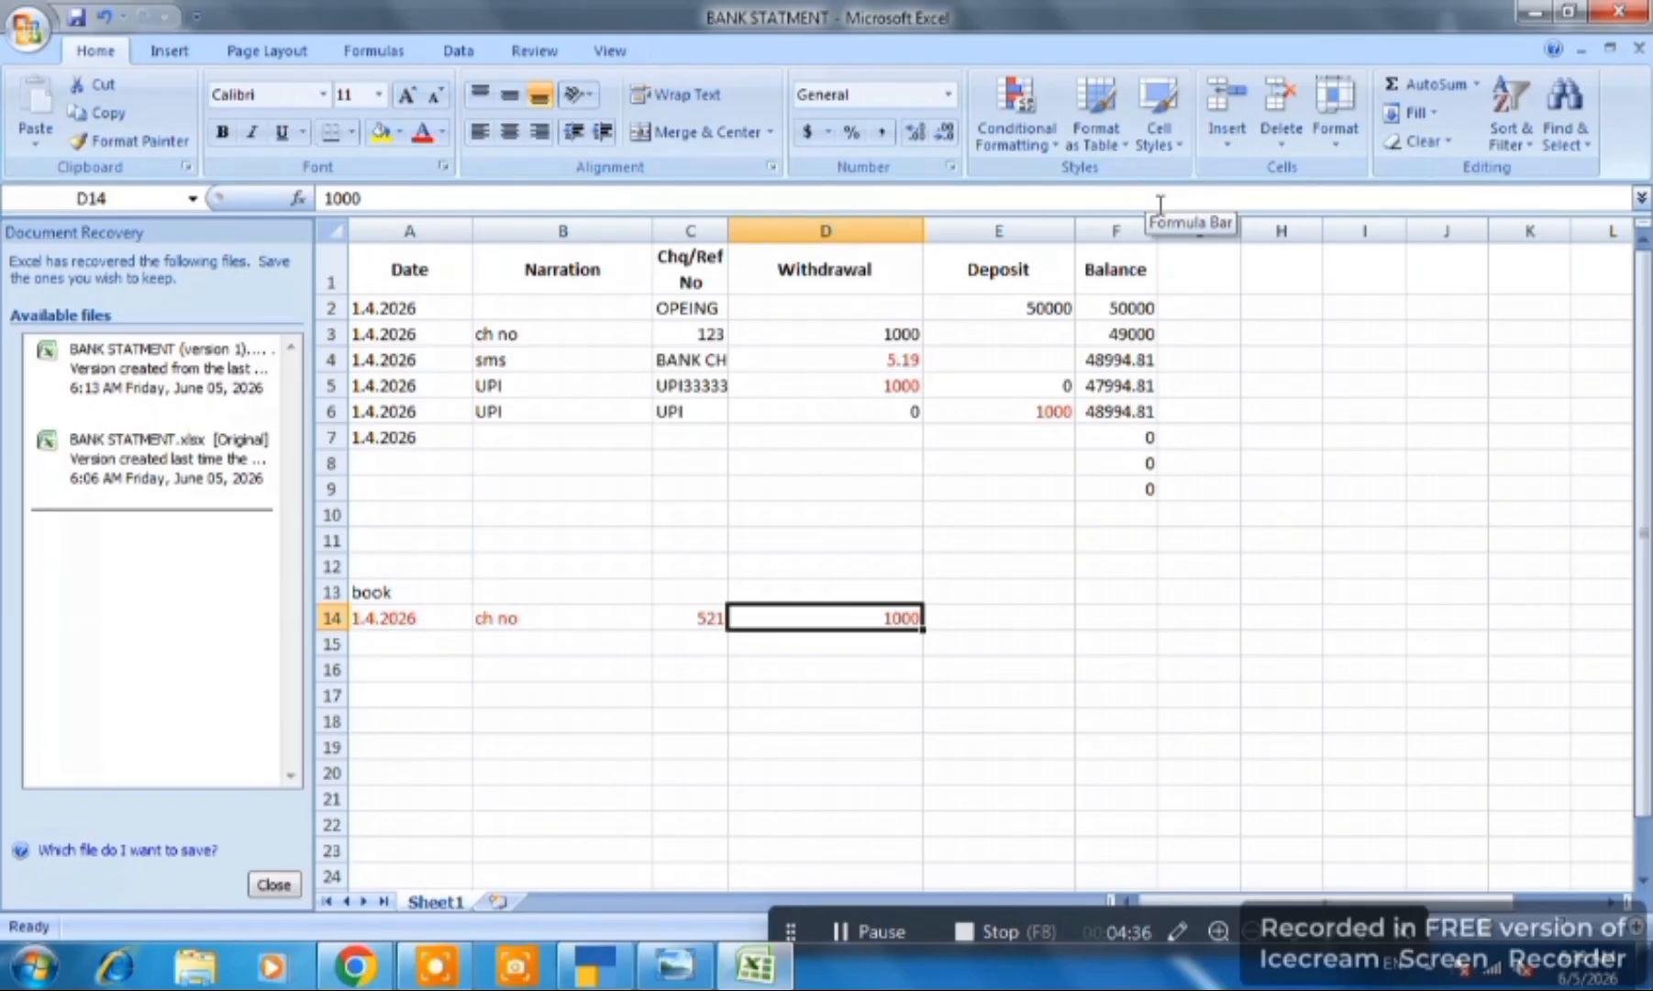
- Review the first cheque entry in row 3 and the opening entry in row 2 of the bank statement
key(Up)
key(Up)
key(Up)
key(Up)
key(Up)
key(Up)
key(Up)
key(Up)
key(Up)
key(Up)
key(Up)
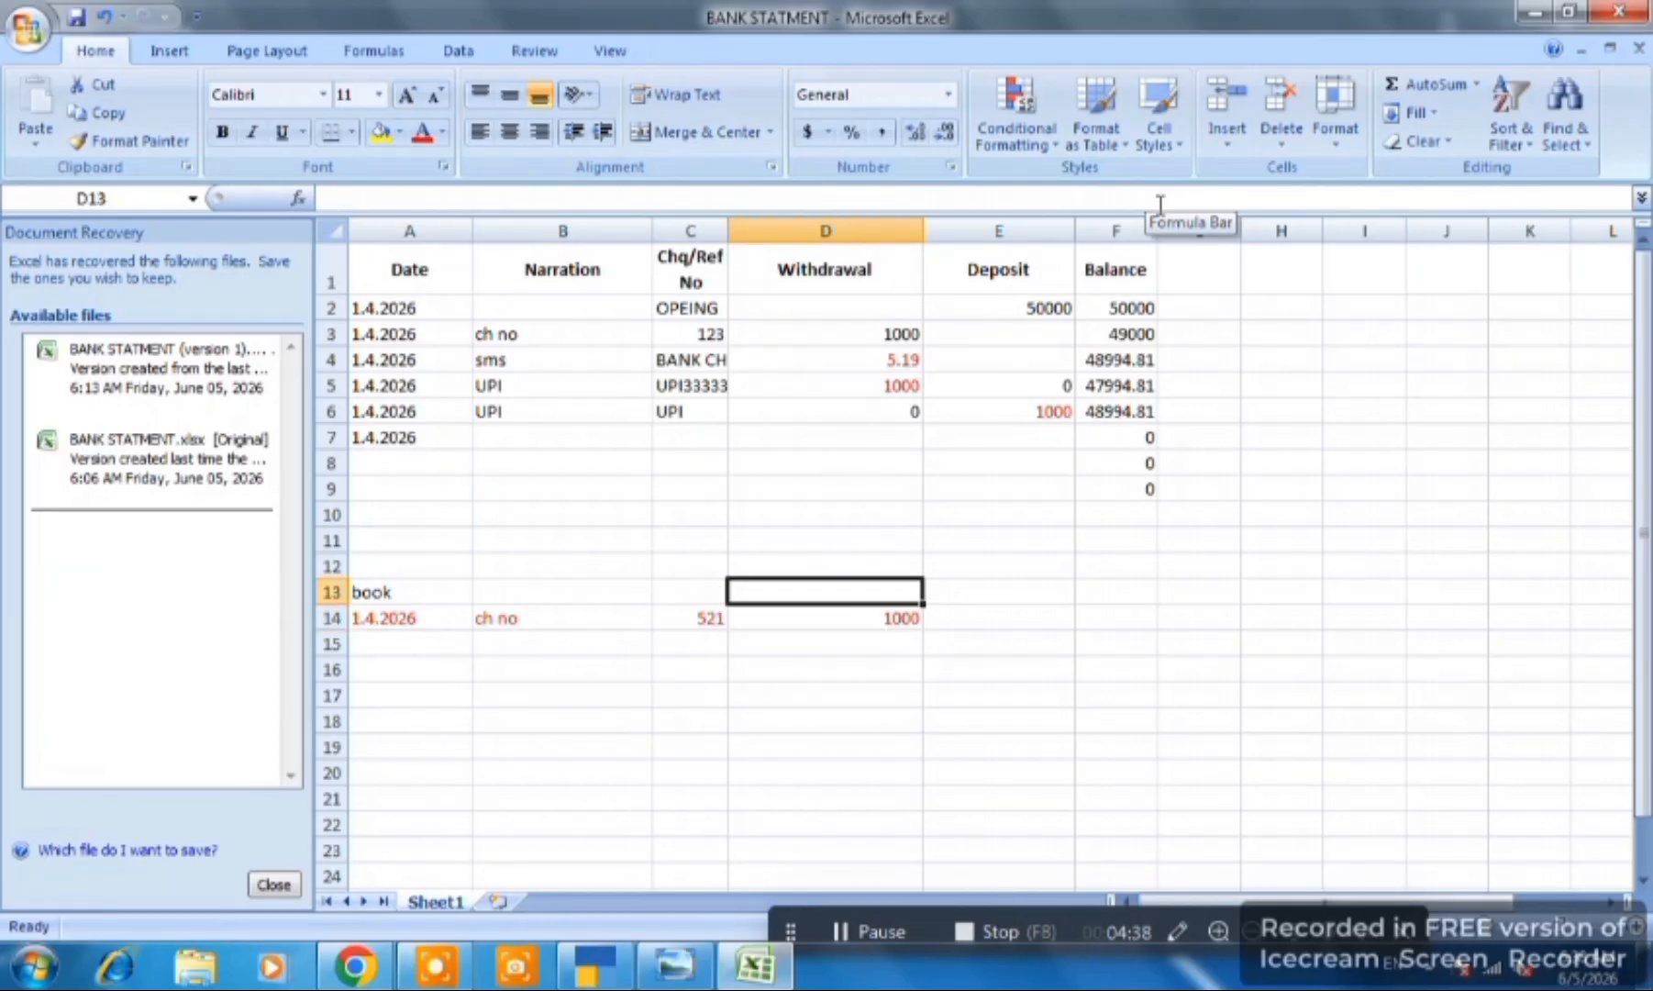
key(Left)
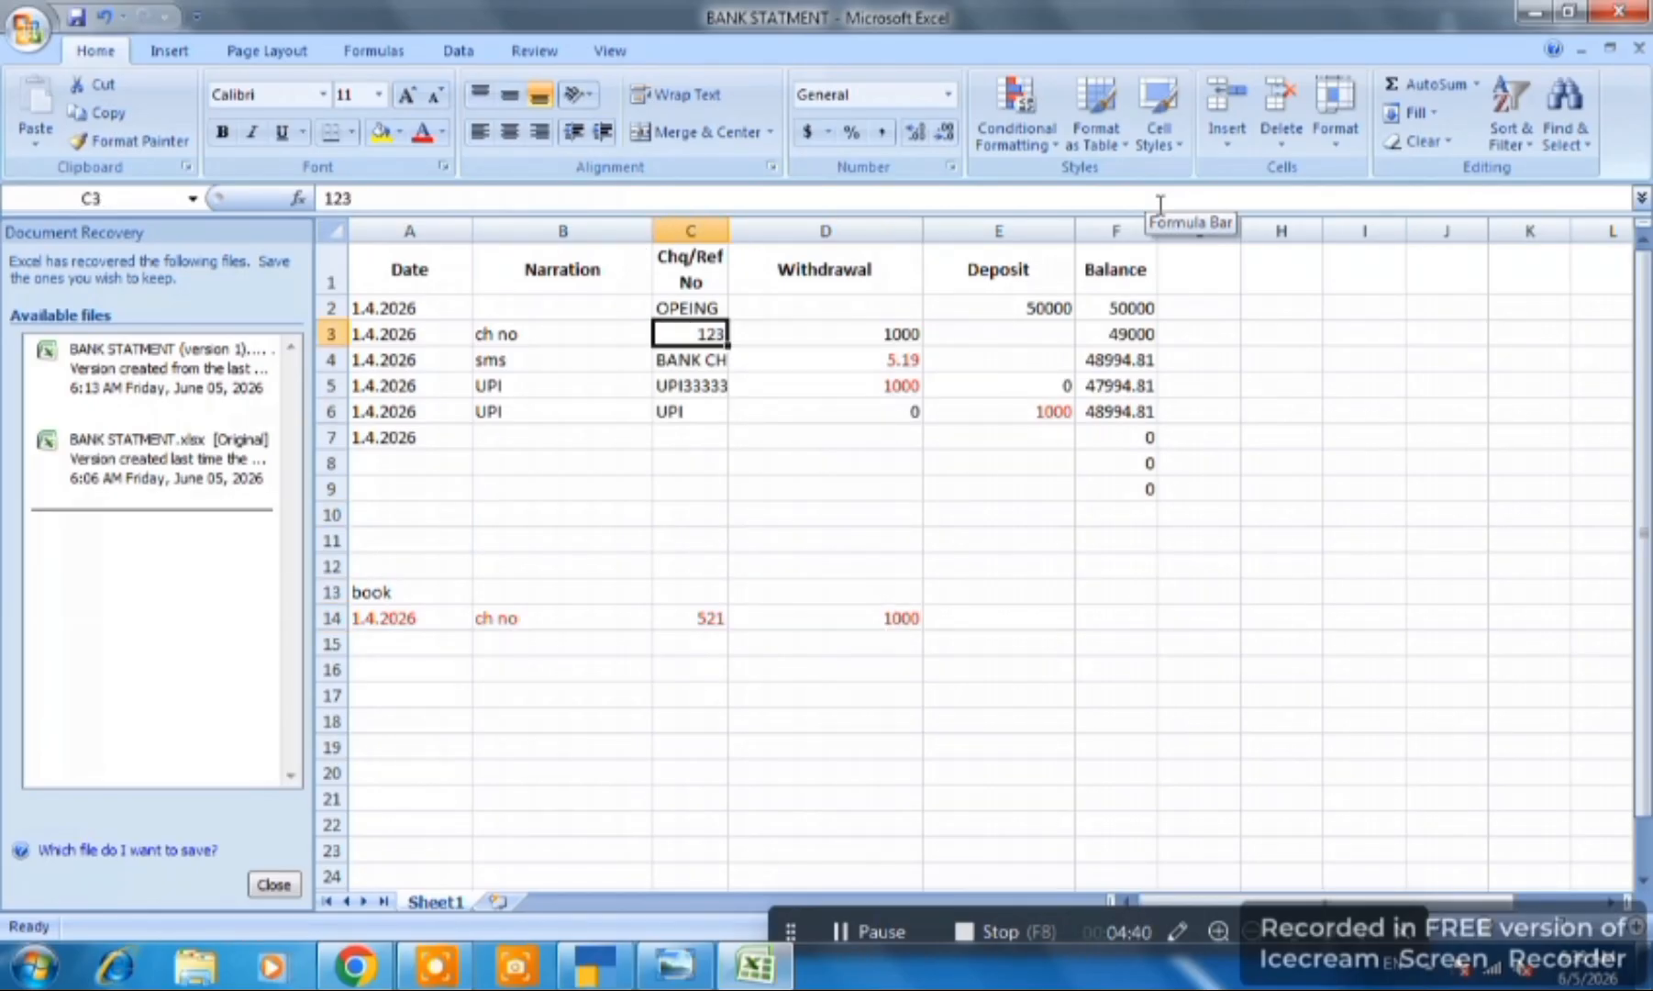
key(Up)
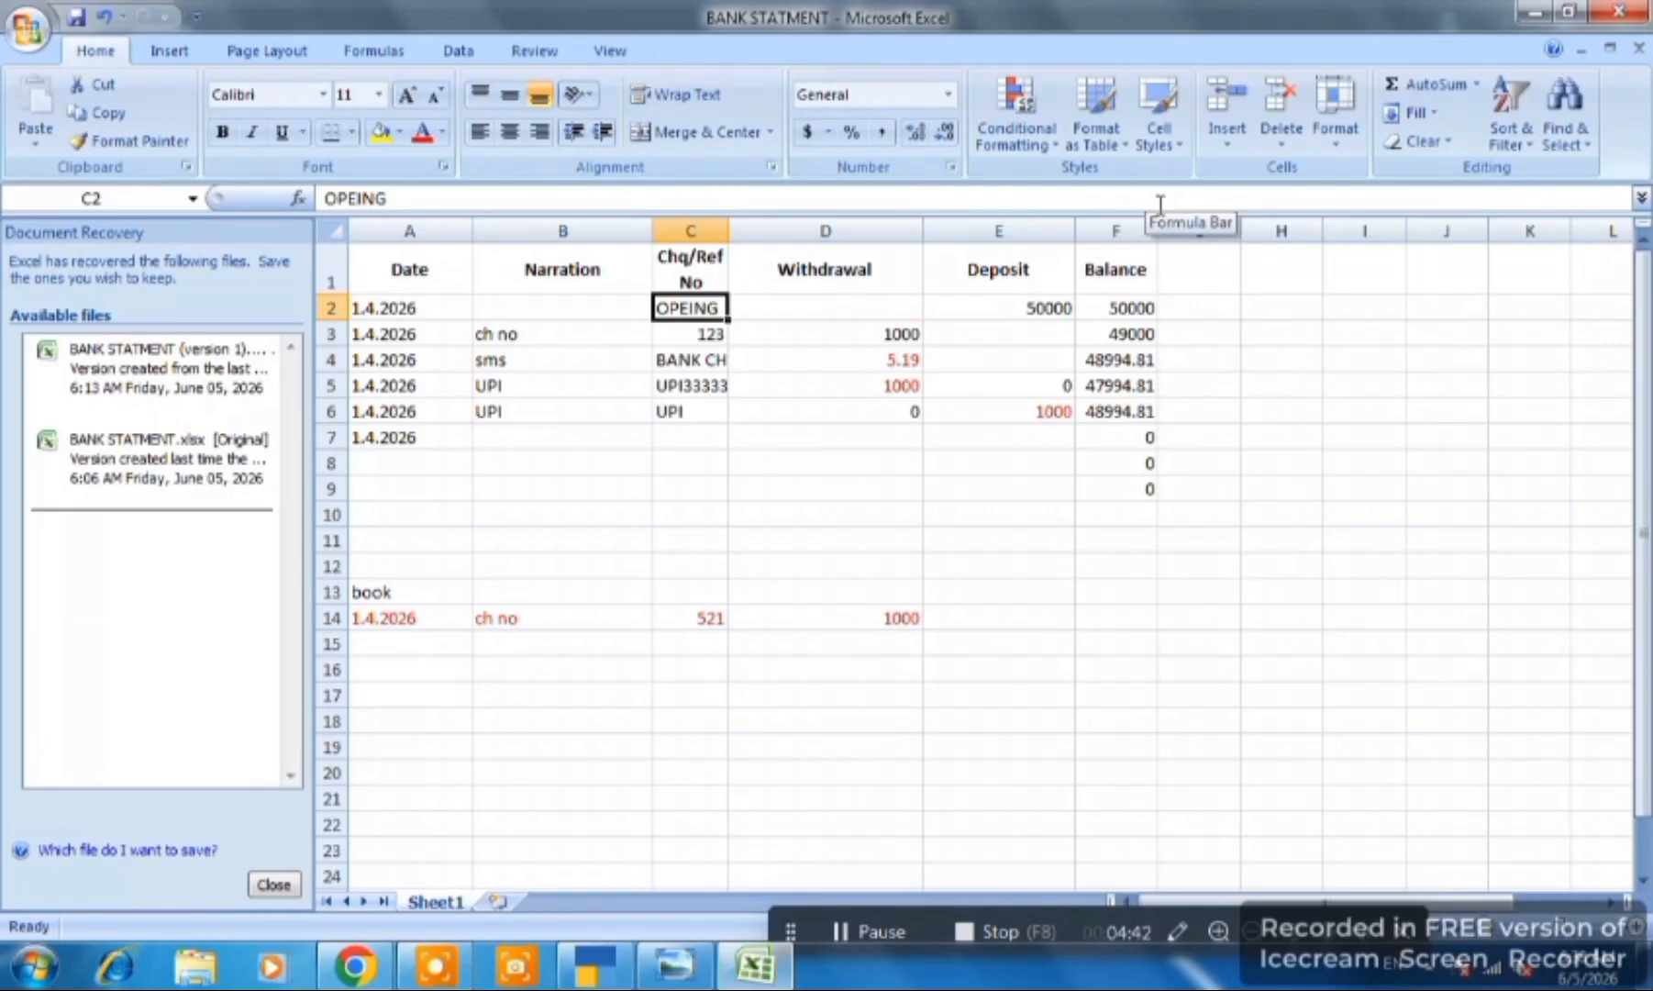
key(Left)
key(Left)
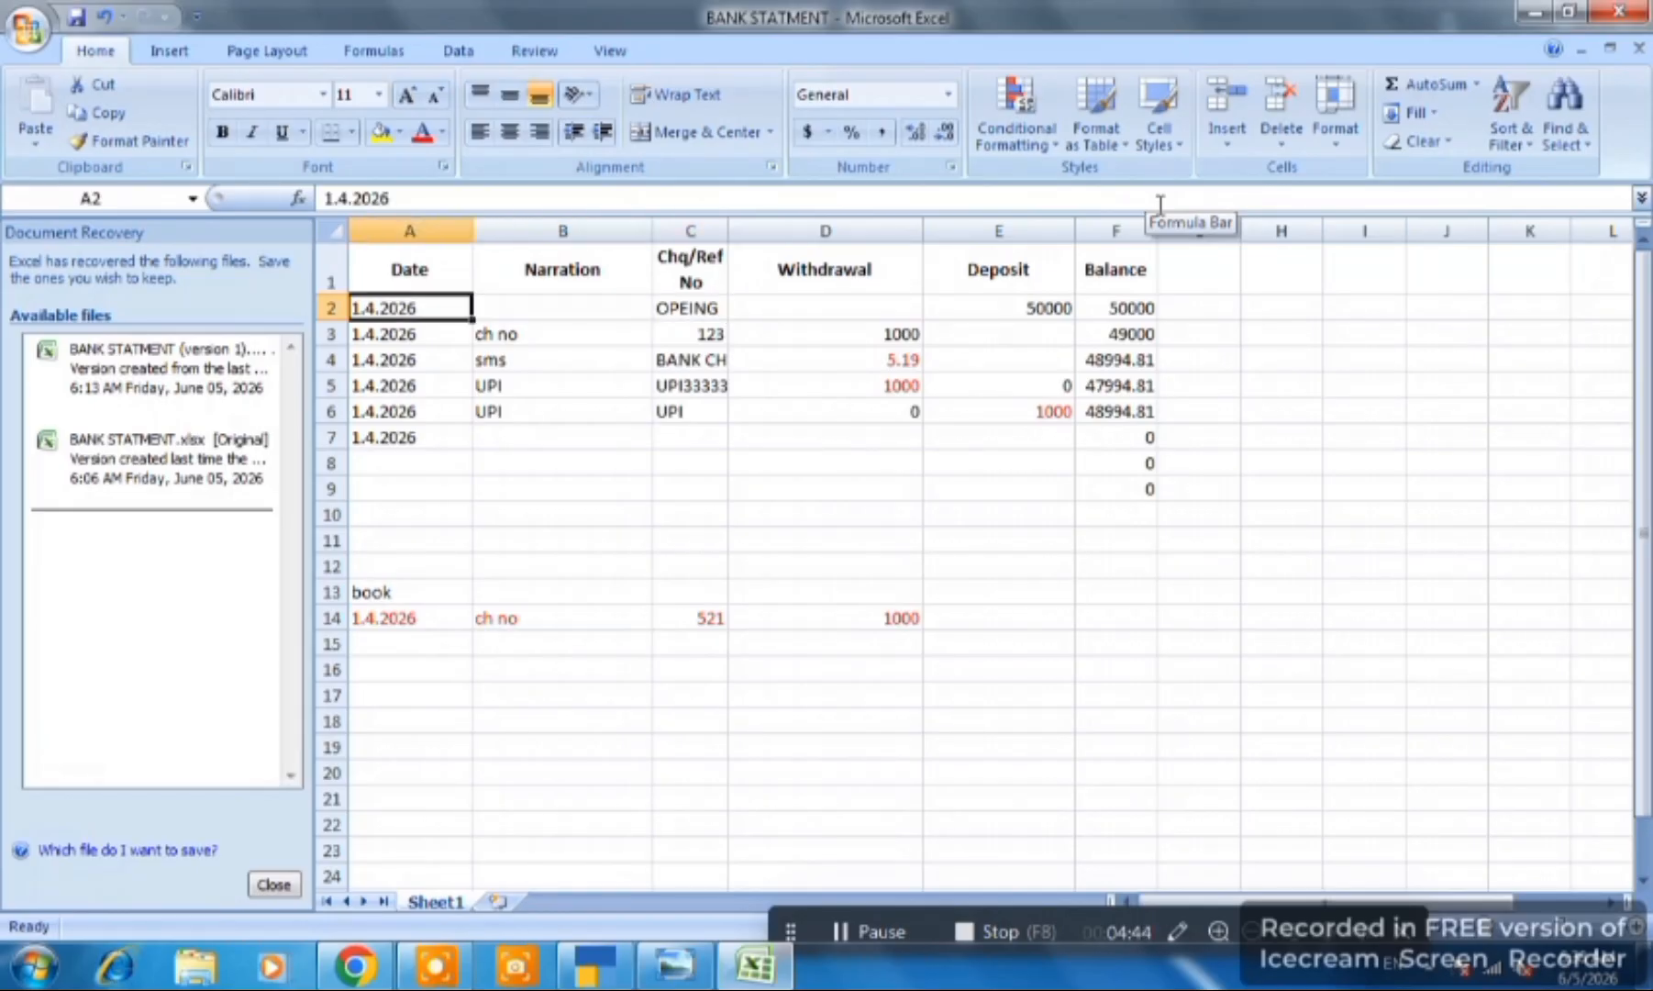
- Switch to TallyPrime and open the list of masters that can be created for Suraj and Co
key(alt+Tab)
key(Down)
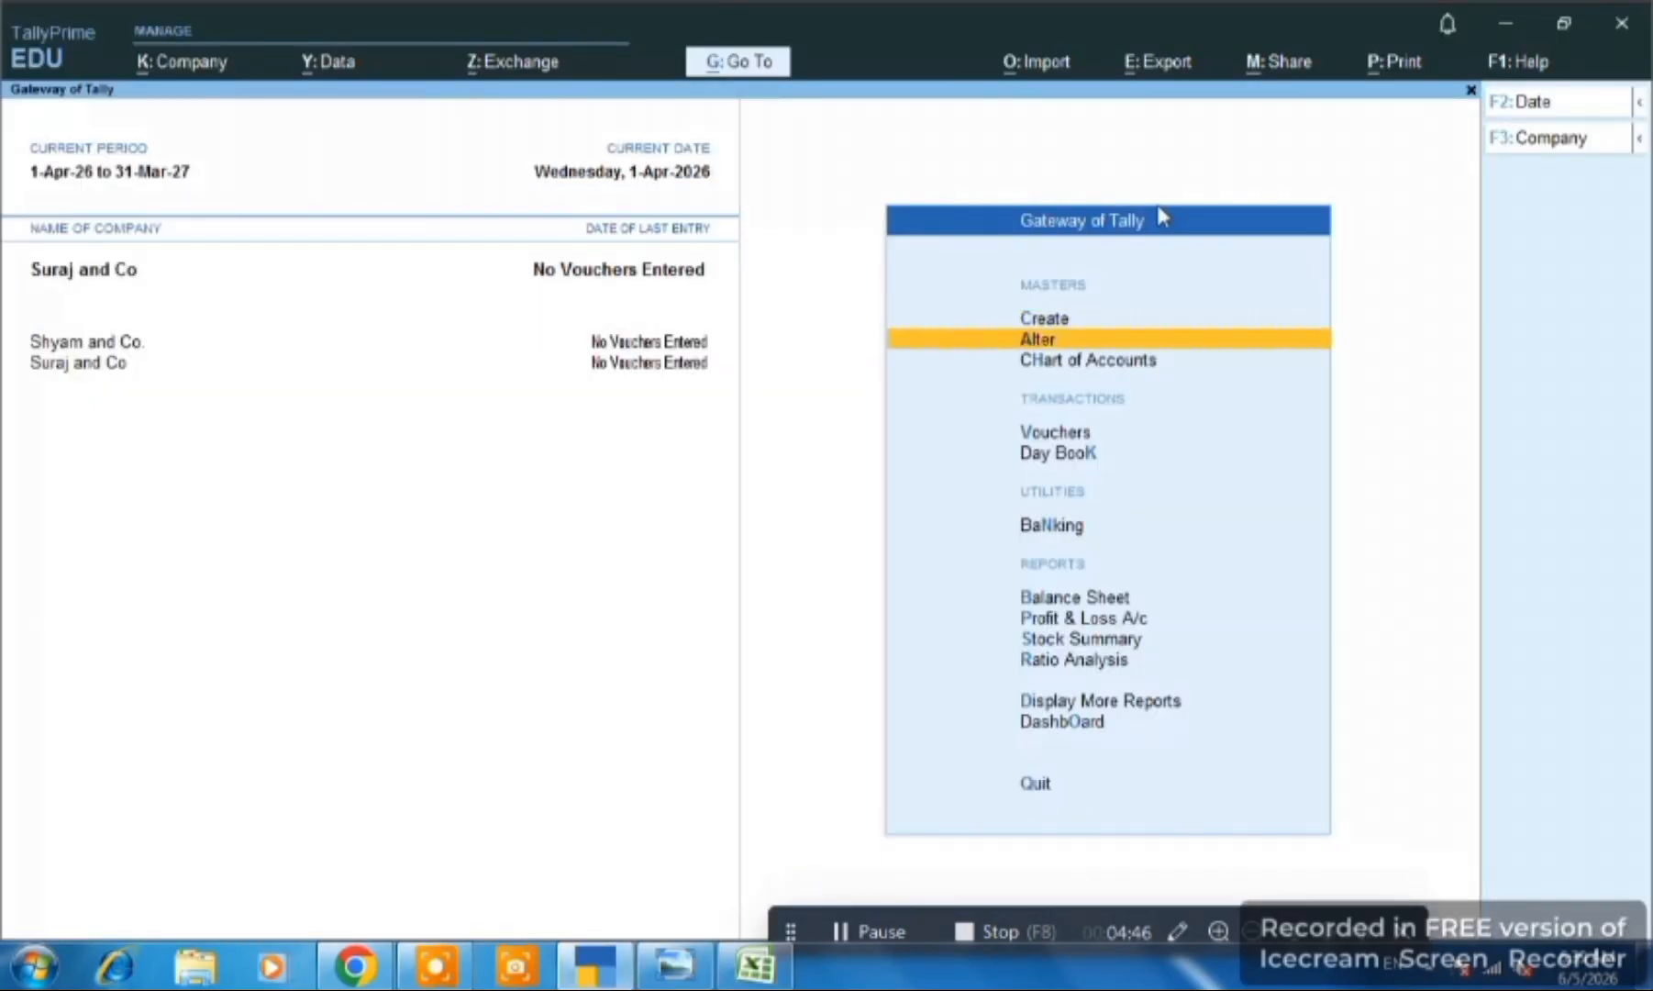
key(Down)
key(Down)
key(Down)
key(Up)
key(Up)
key(Up)
key(Up)
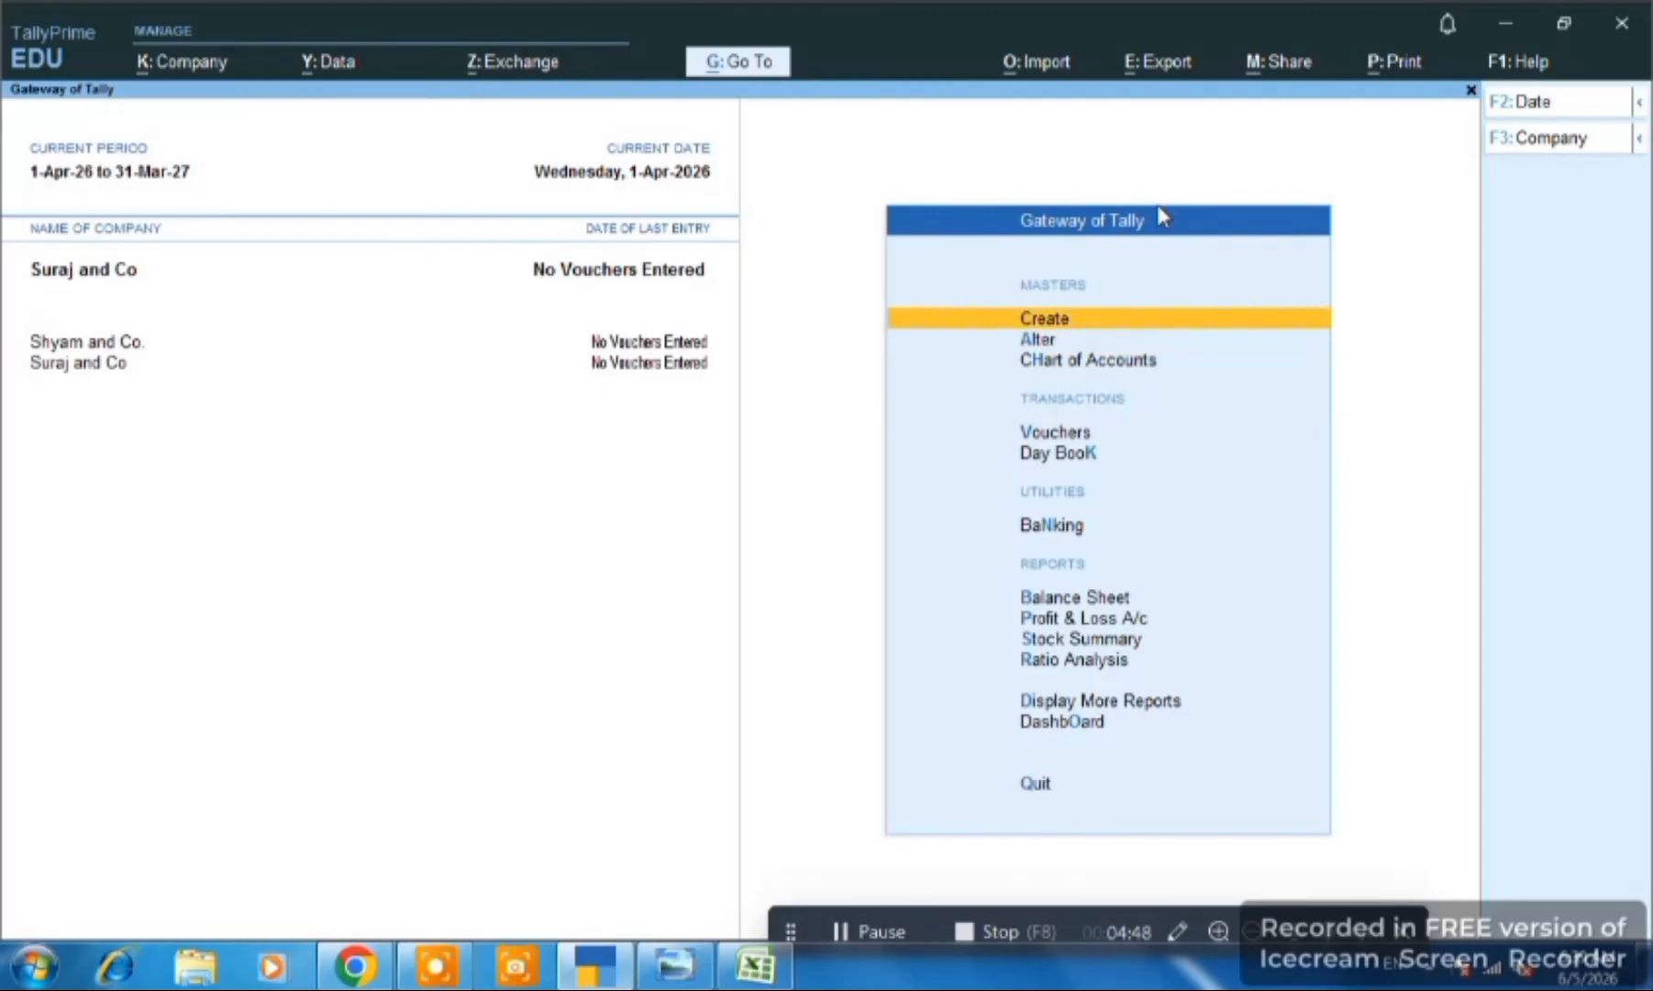
key(Return)
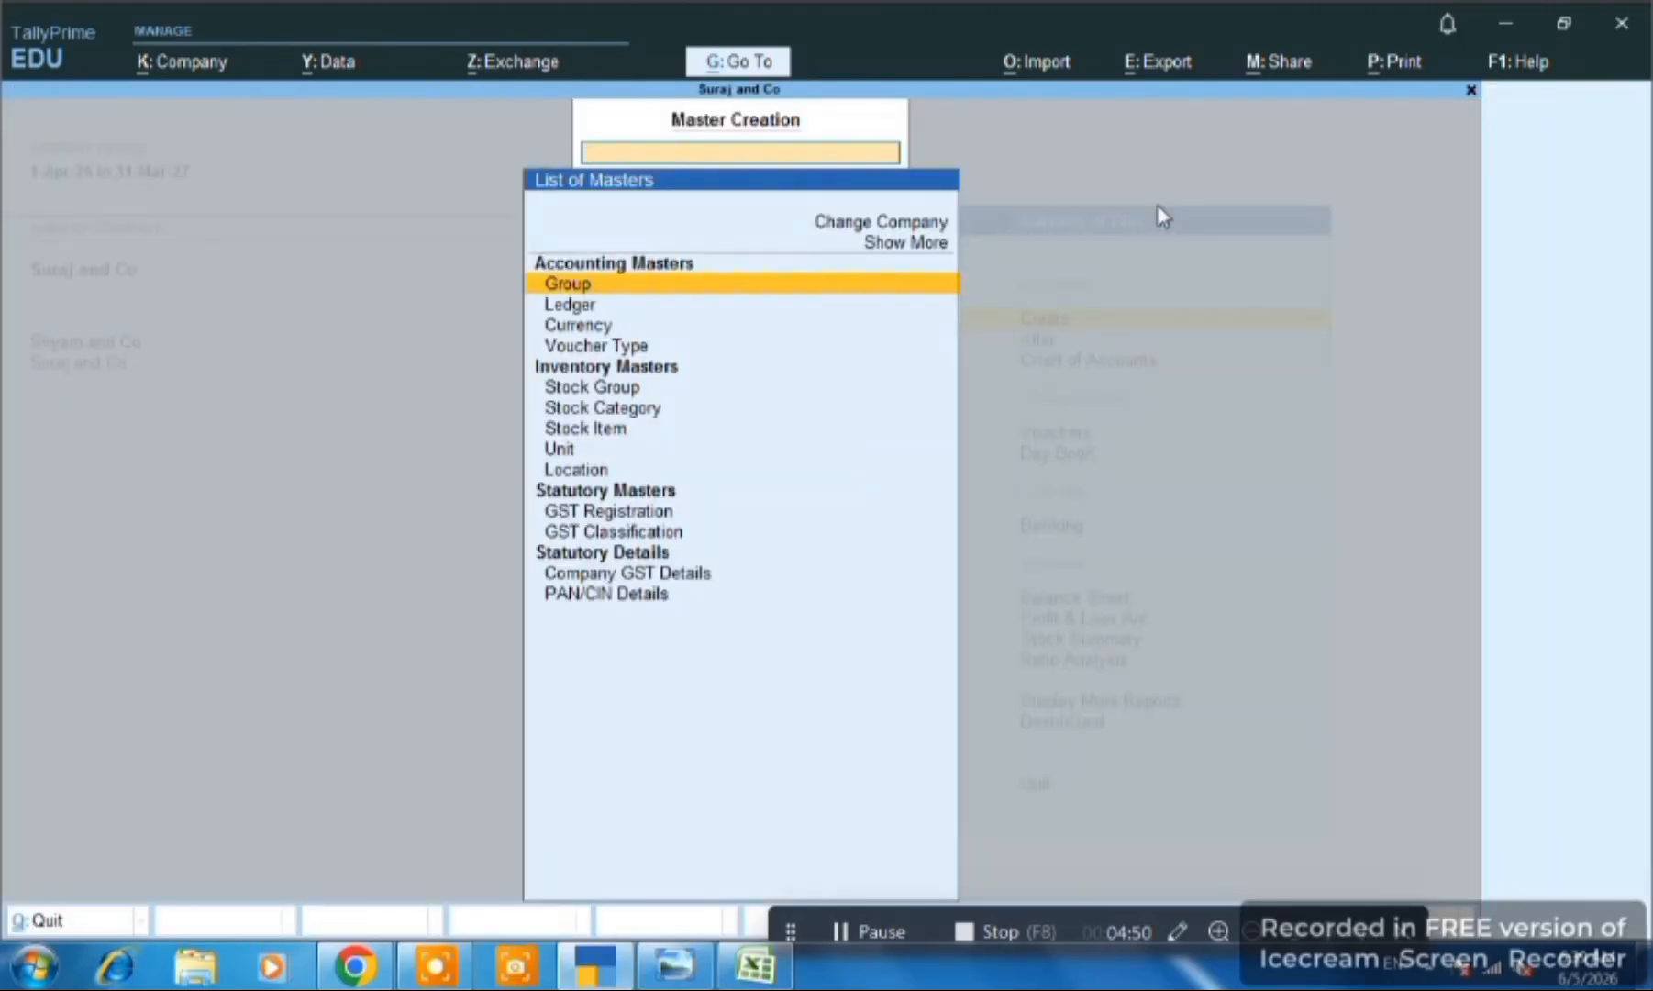
- Start a new ledger and name it Bank A/c
key(Down)
key(Up)
key(Down)
key(Up)
key(Down)
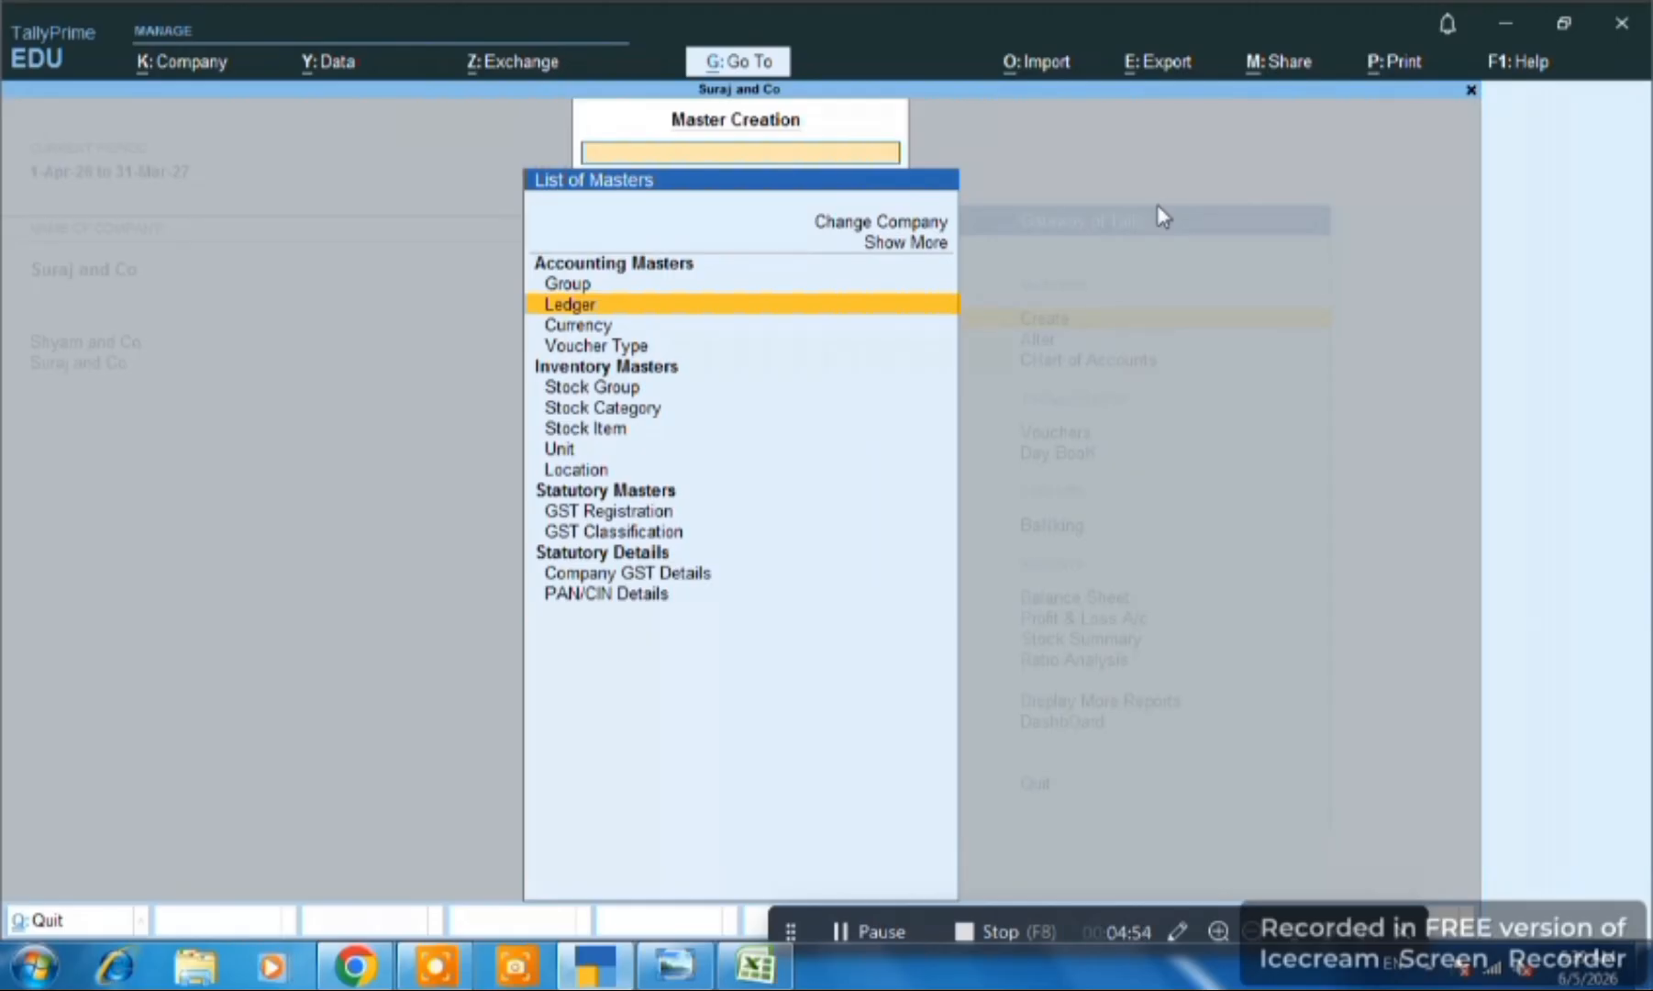
key(Return)
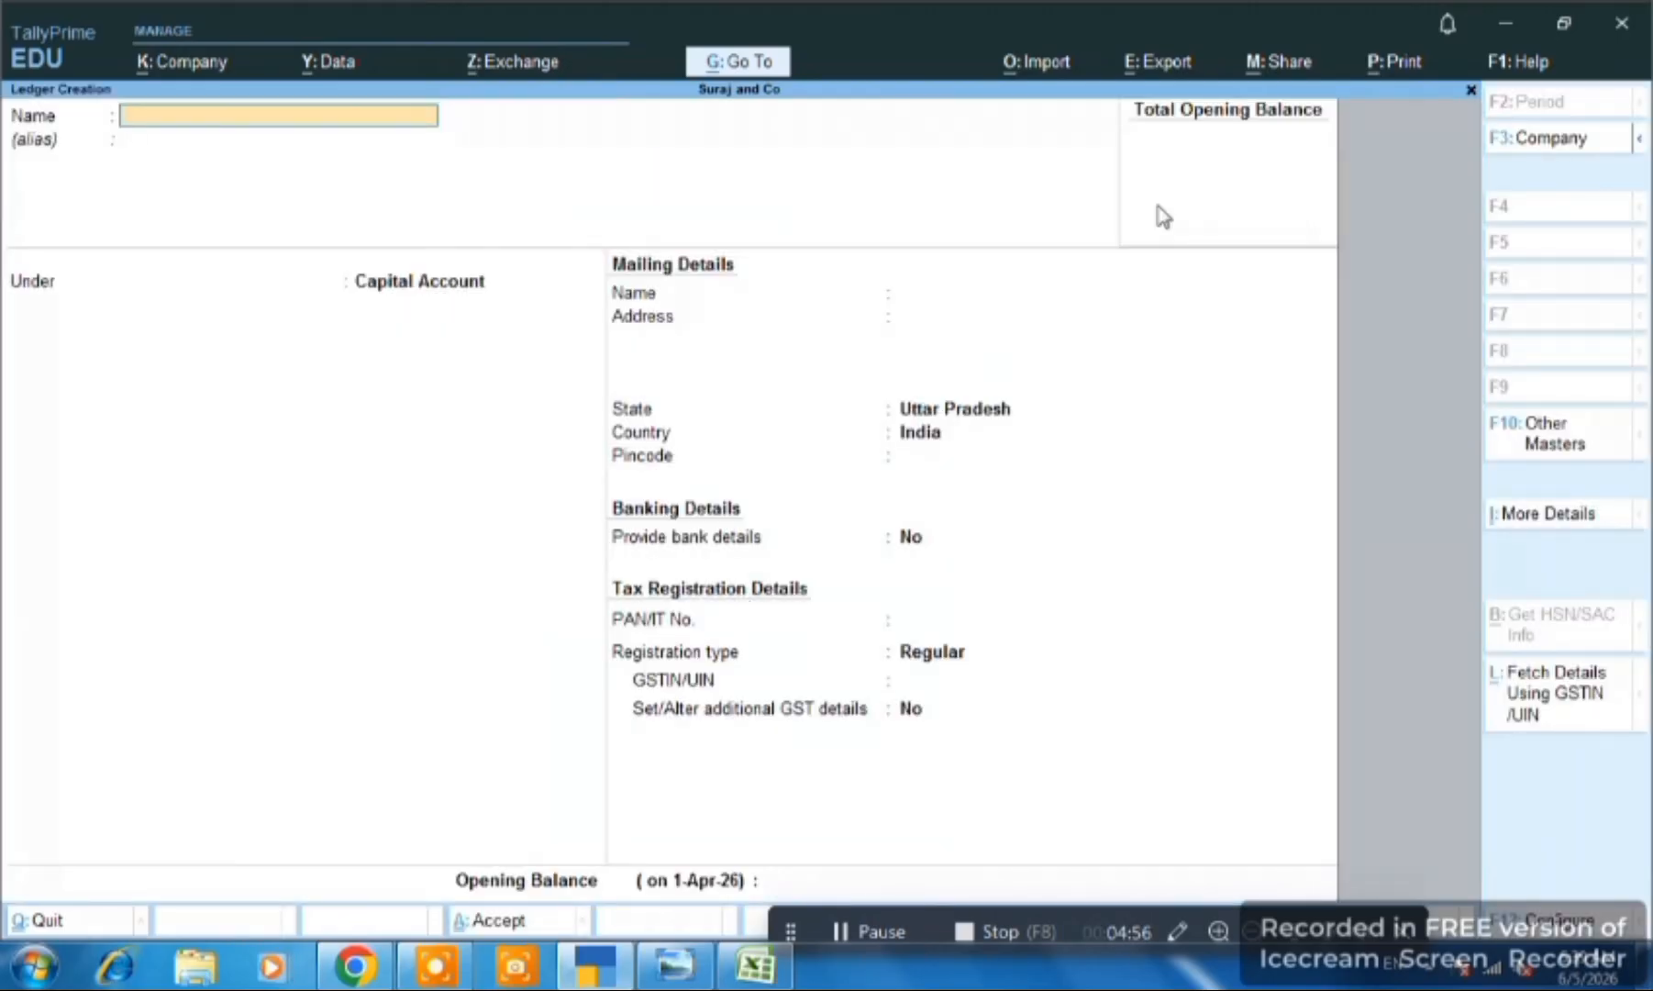
text(Bank a/c)
key(Return)
key(Return)
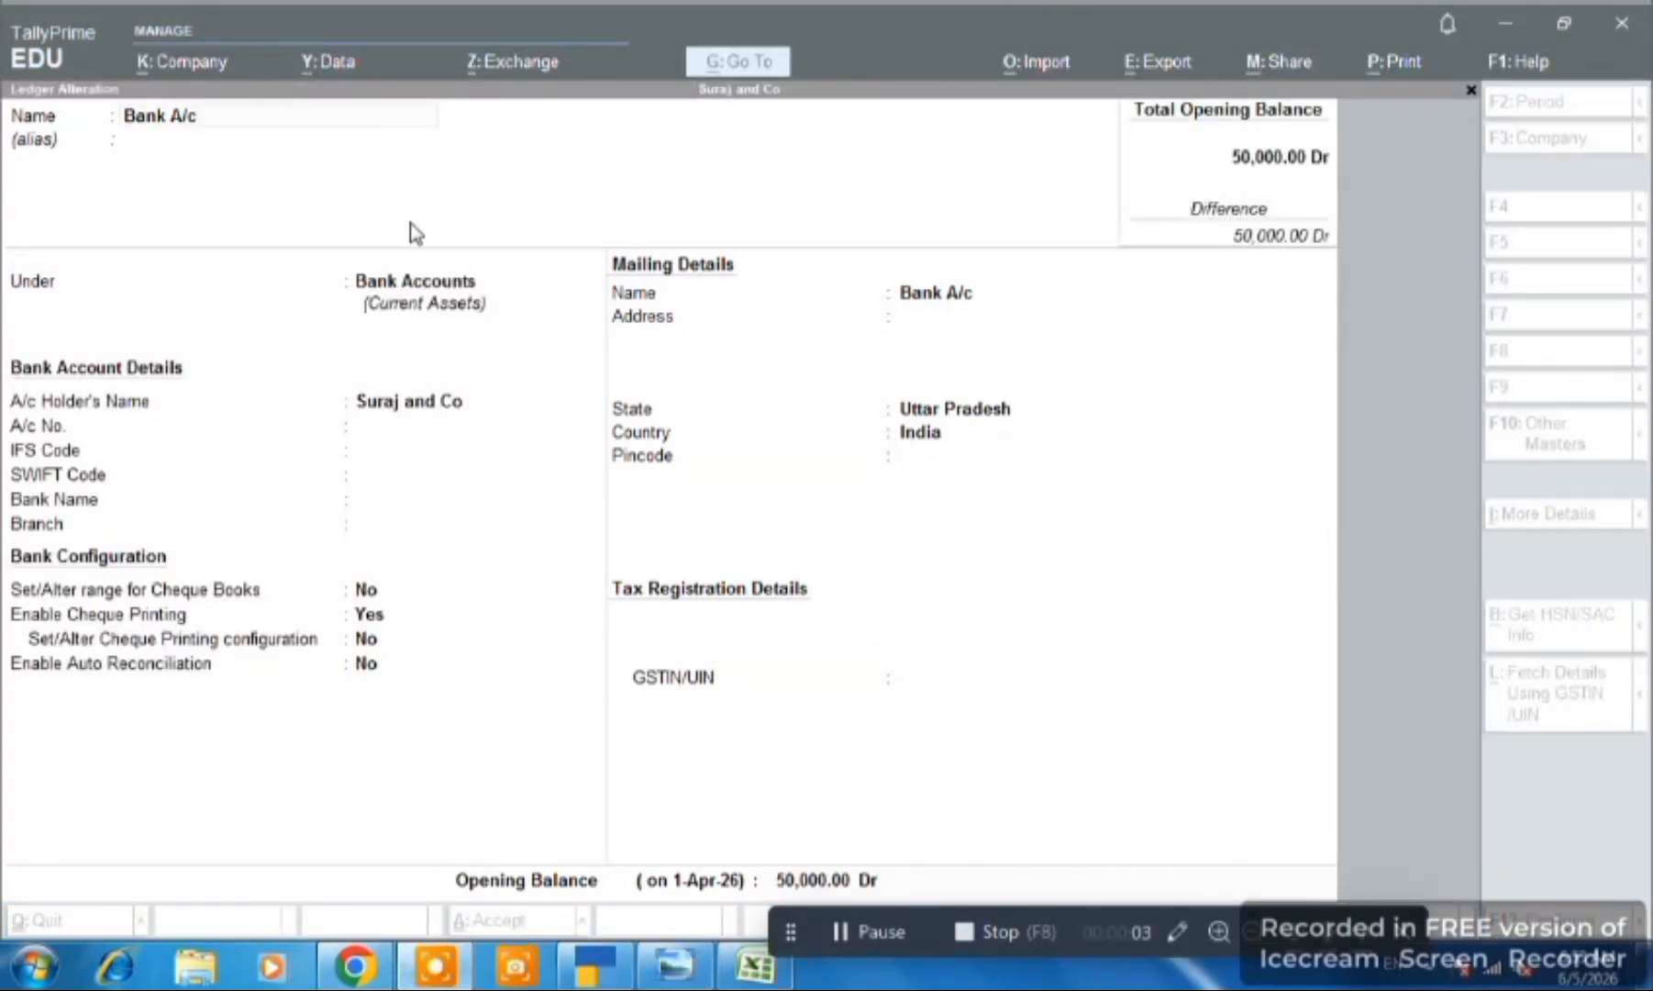
- Review the Bank A/c ledger's group and bank account details, and leave it without making changes
click(427, 173)
key(Return)
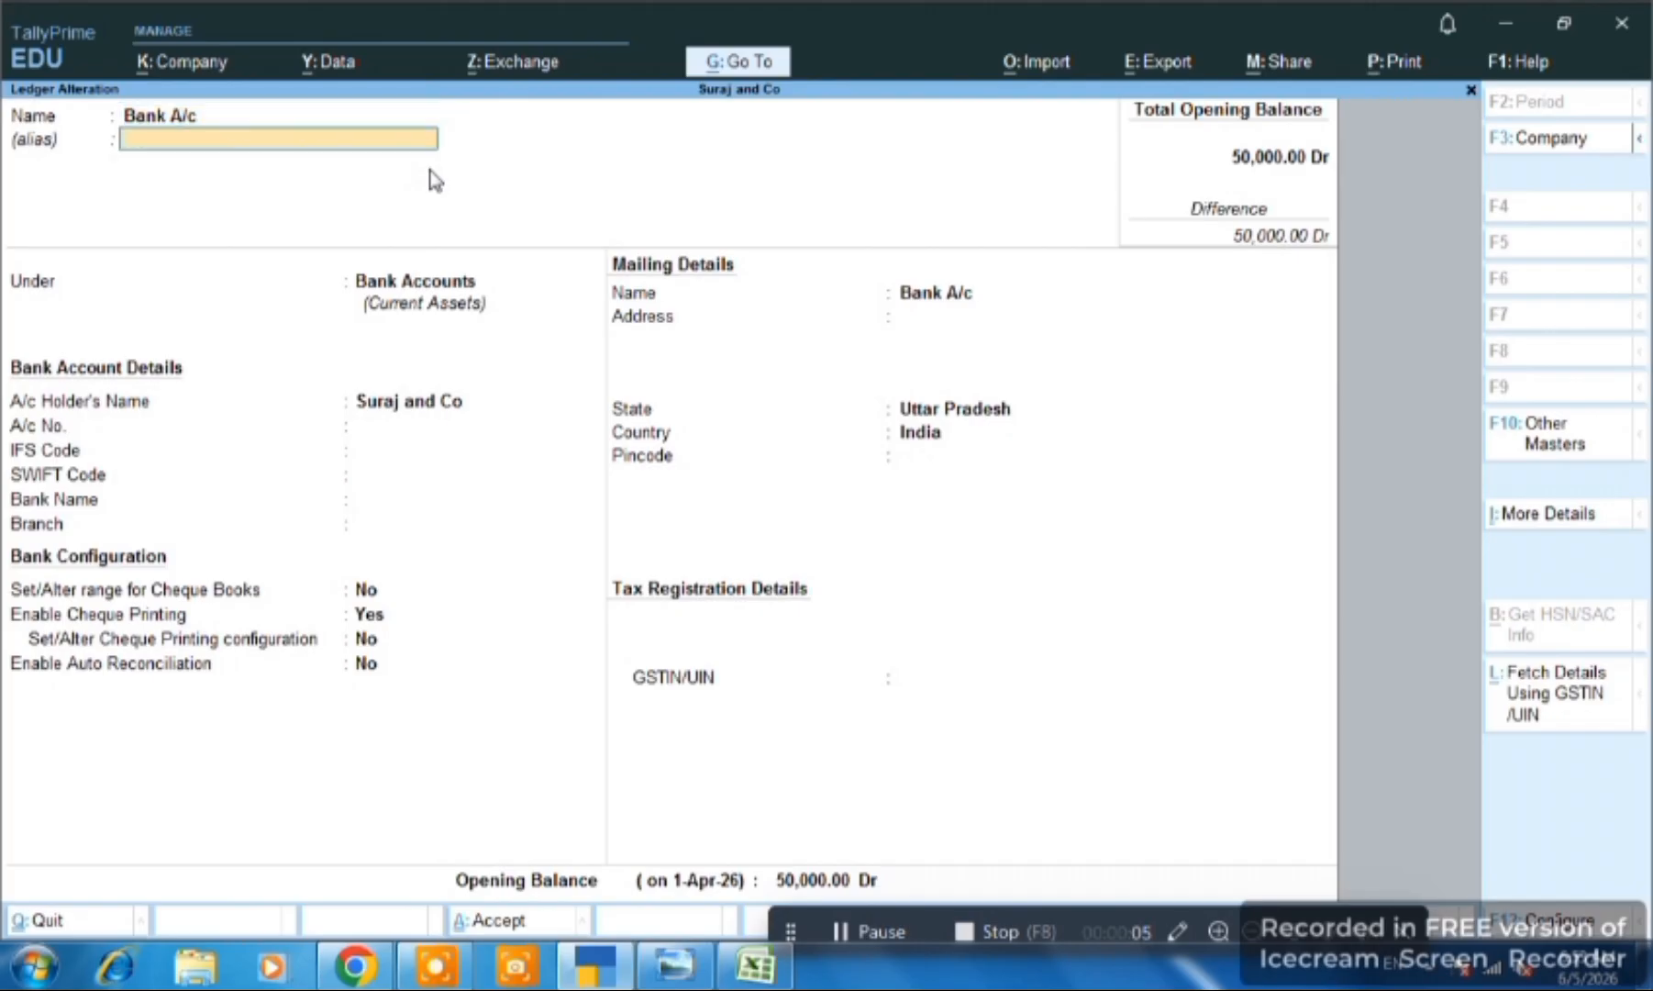
key(Return)
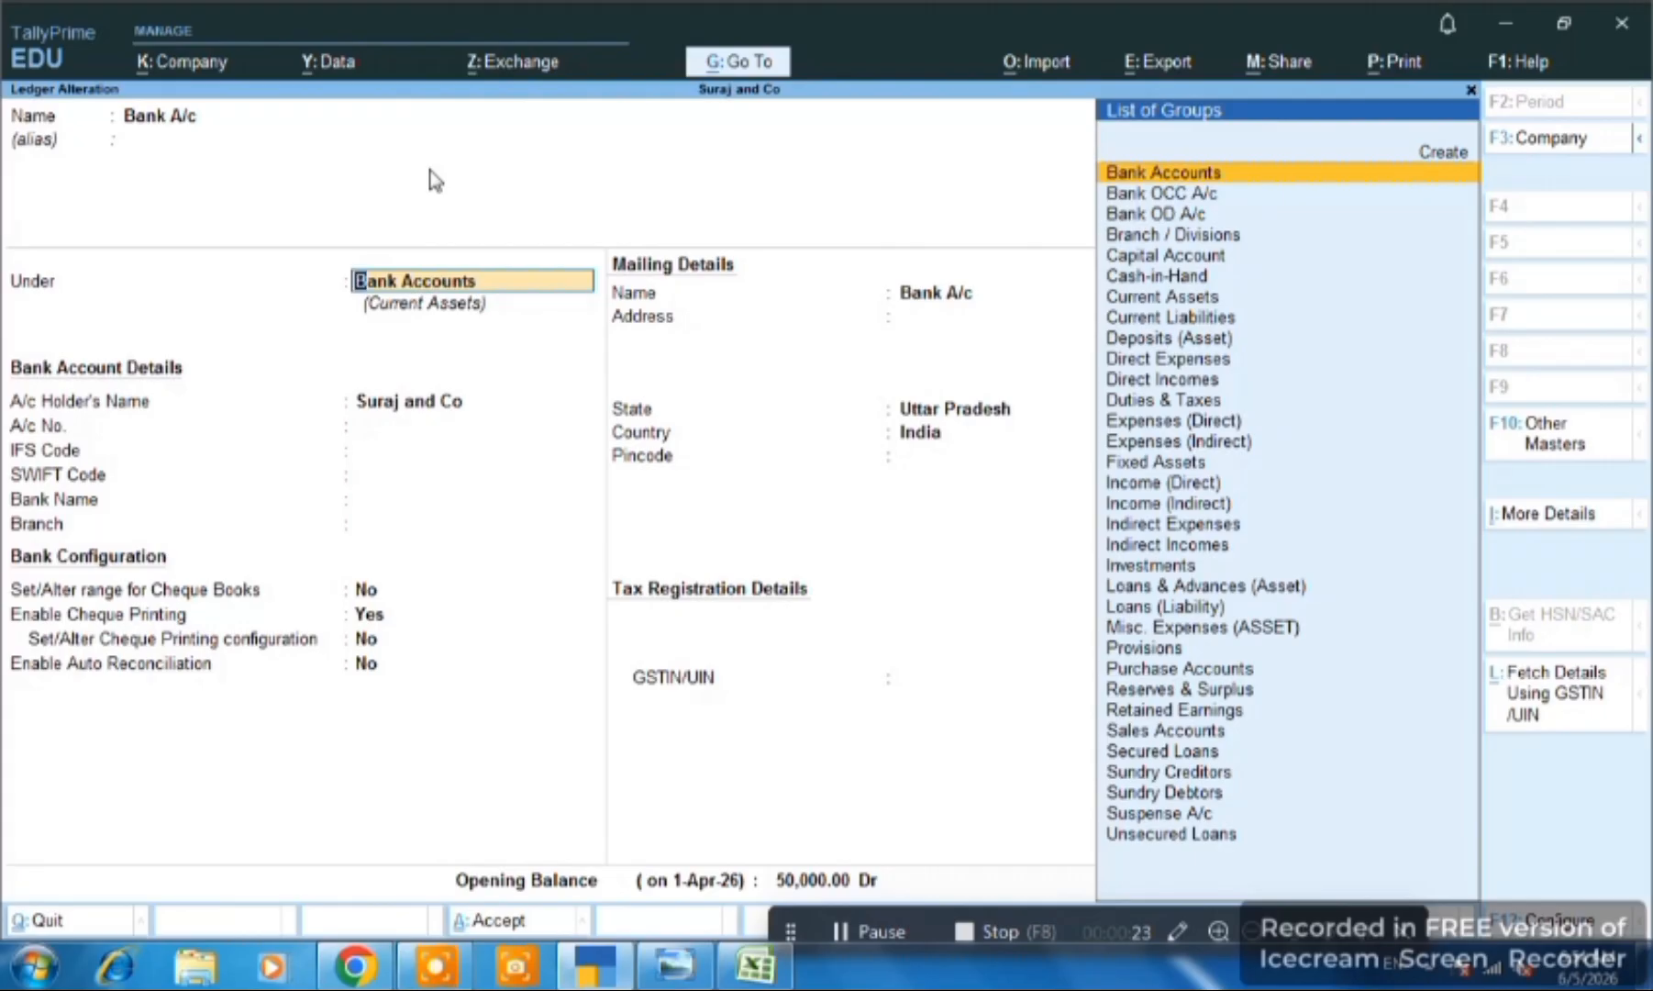
key(Return)
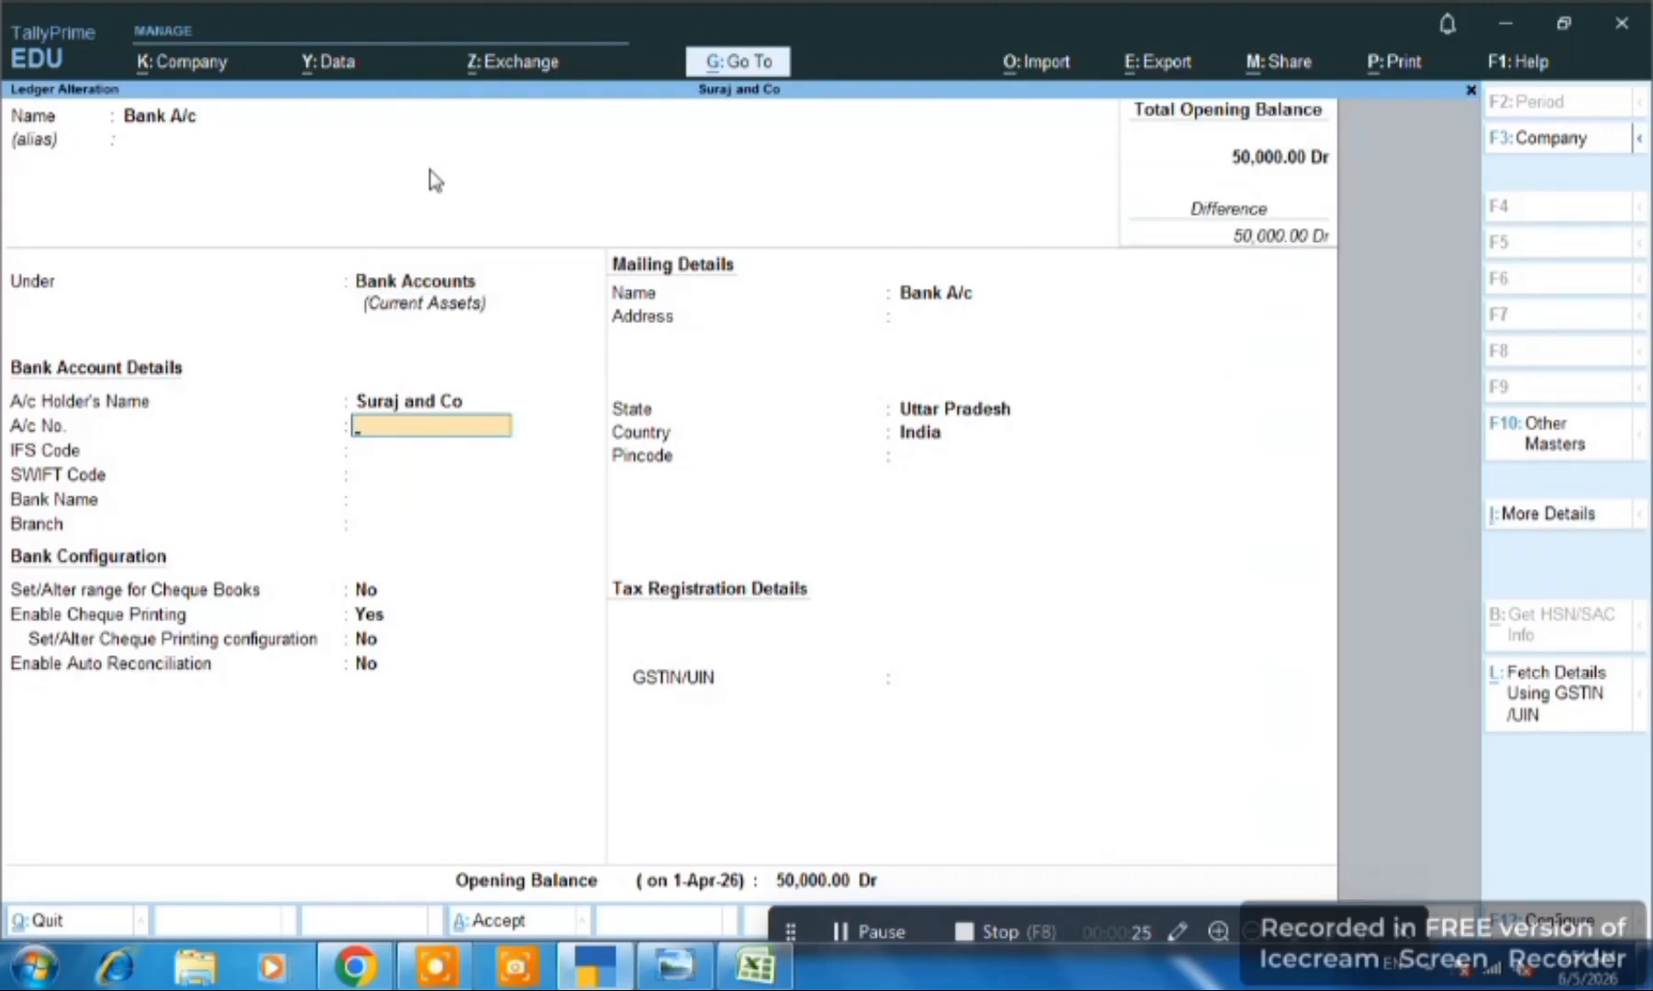
key(Return)
key(Return)
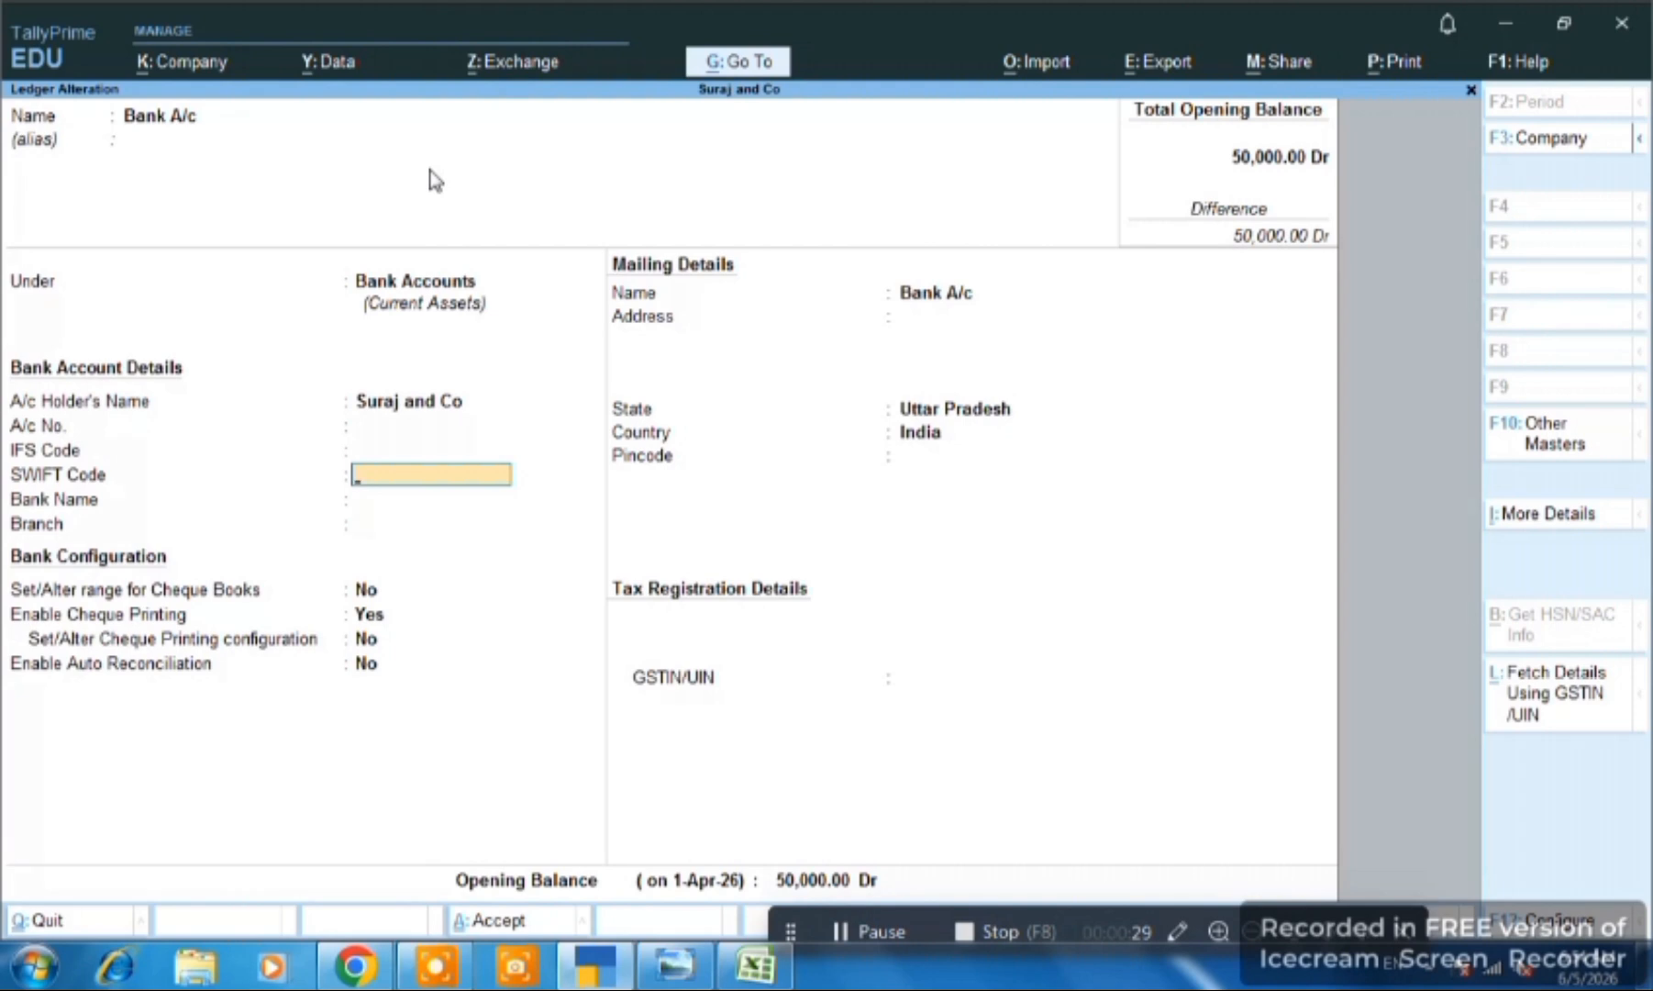
key(ctrl+q)
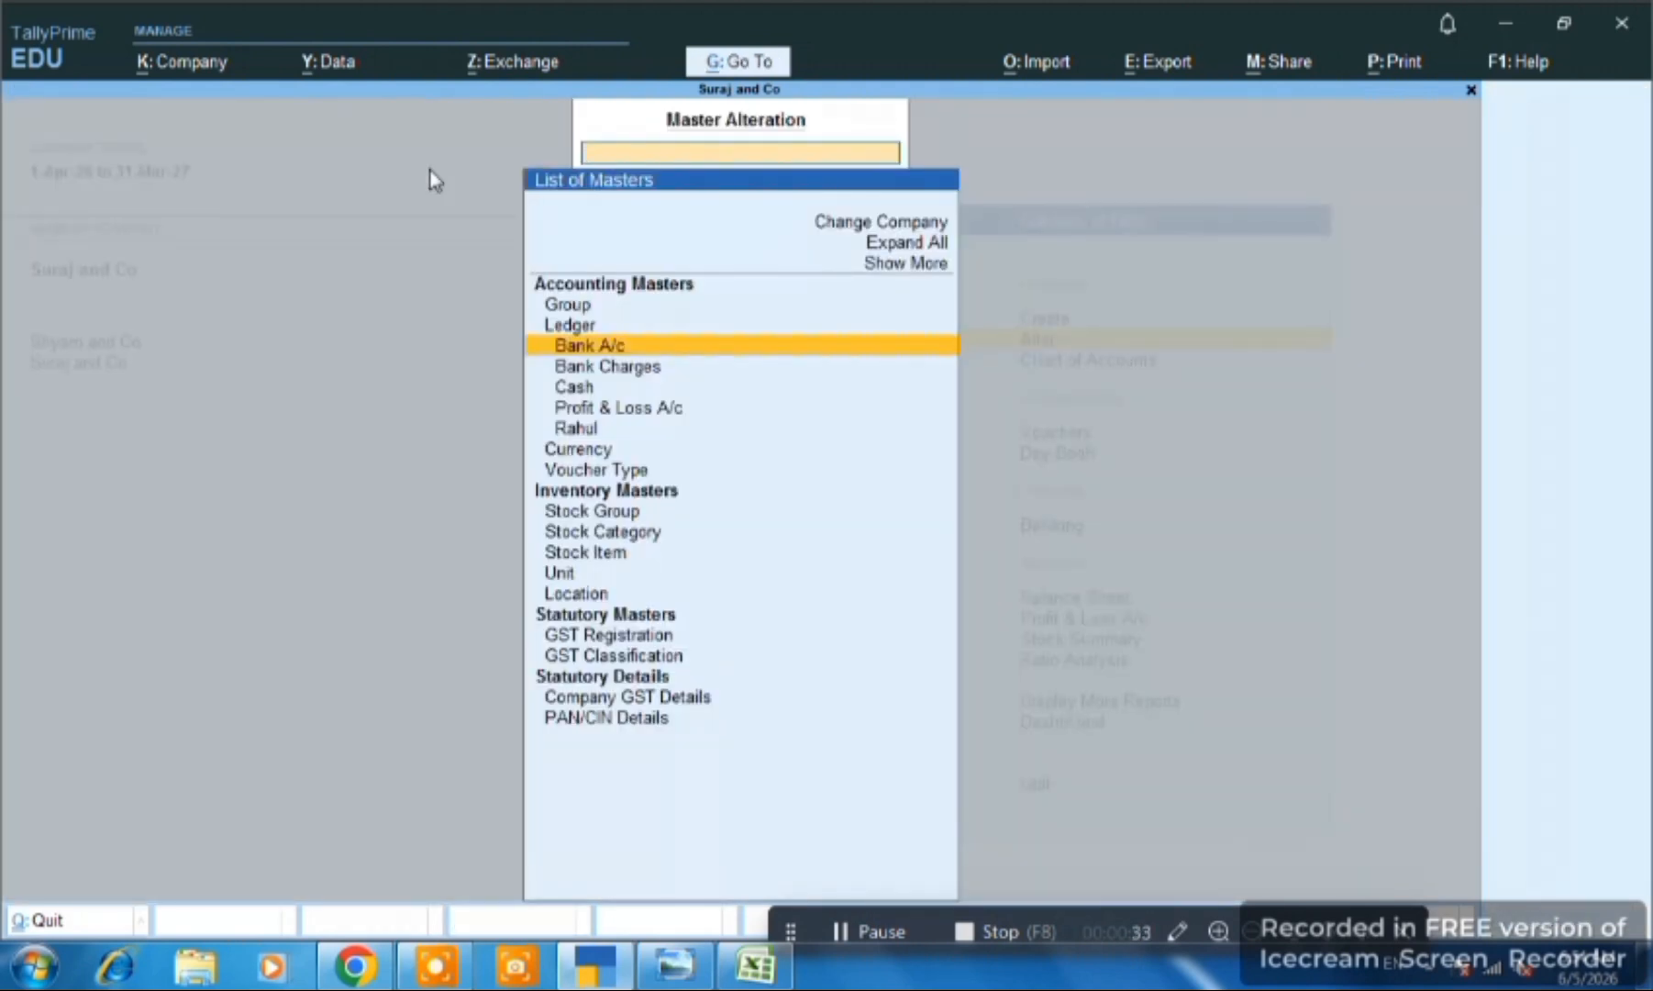
- Check the Sundry Debtors party ledger's group, bill-by-bill settings and mailing details, and return to the Gateway of Tally
key(Down)
key(Down)
key(Down)
key(Down)
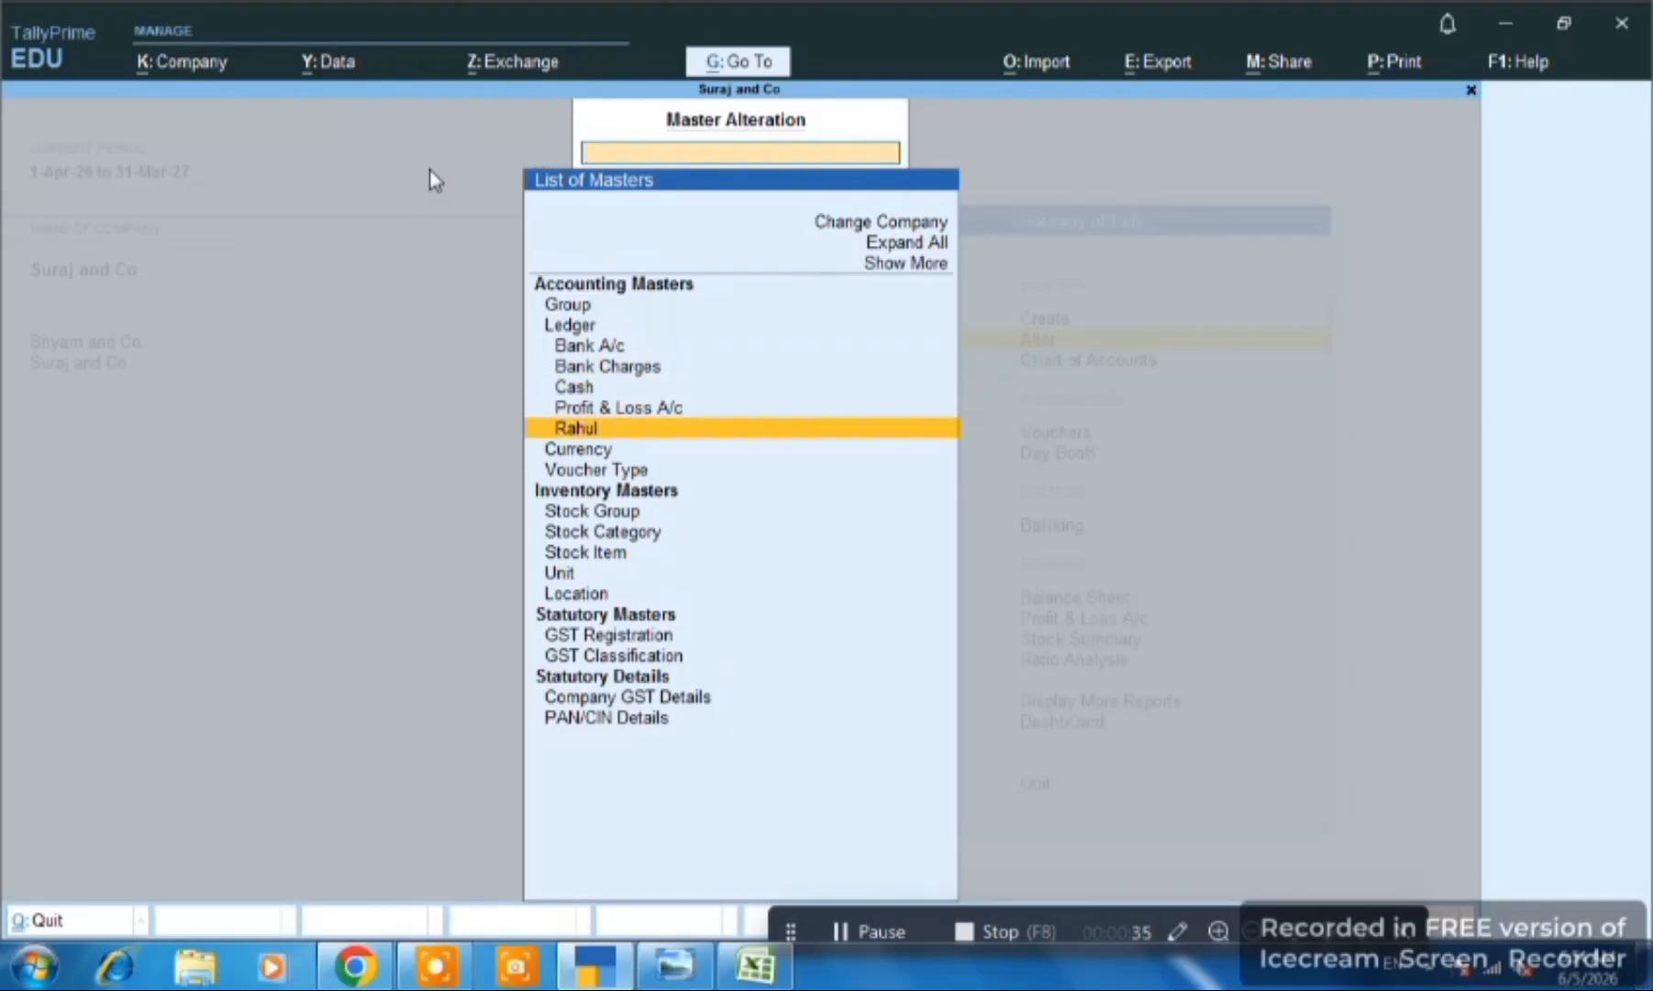
key(Return)
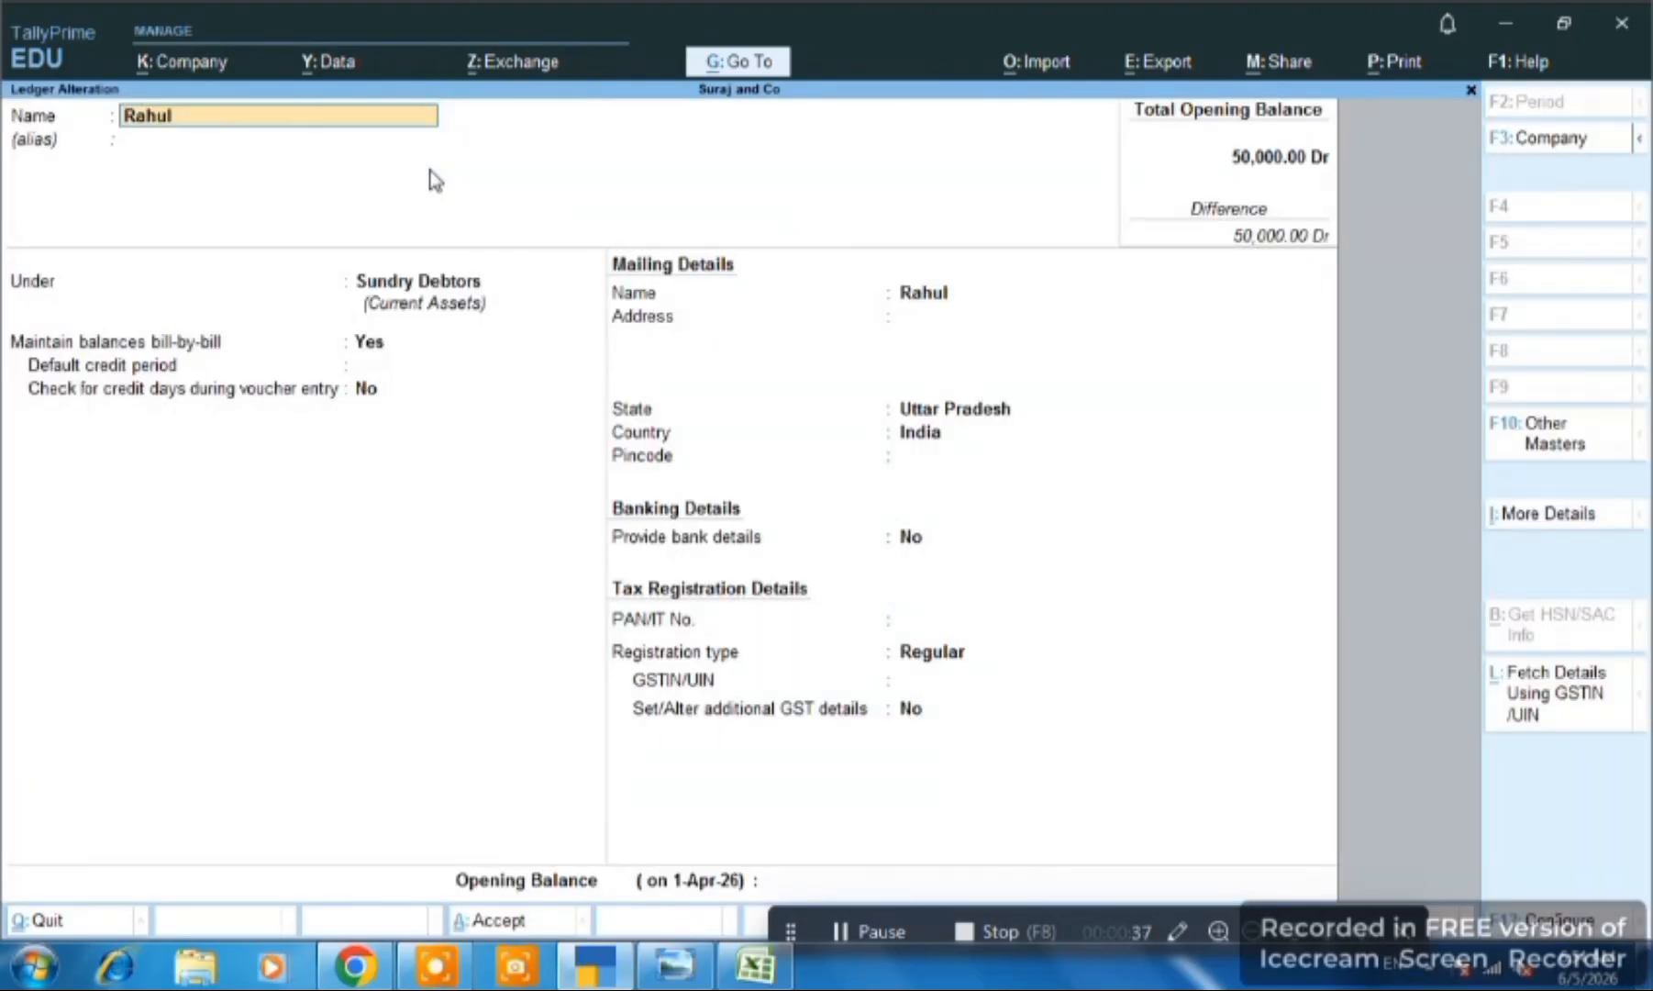
key(Return)
key(Return)
key(Return)
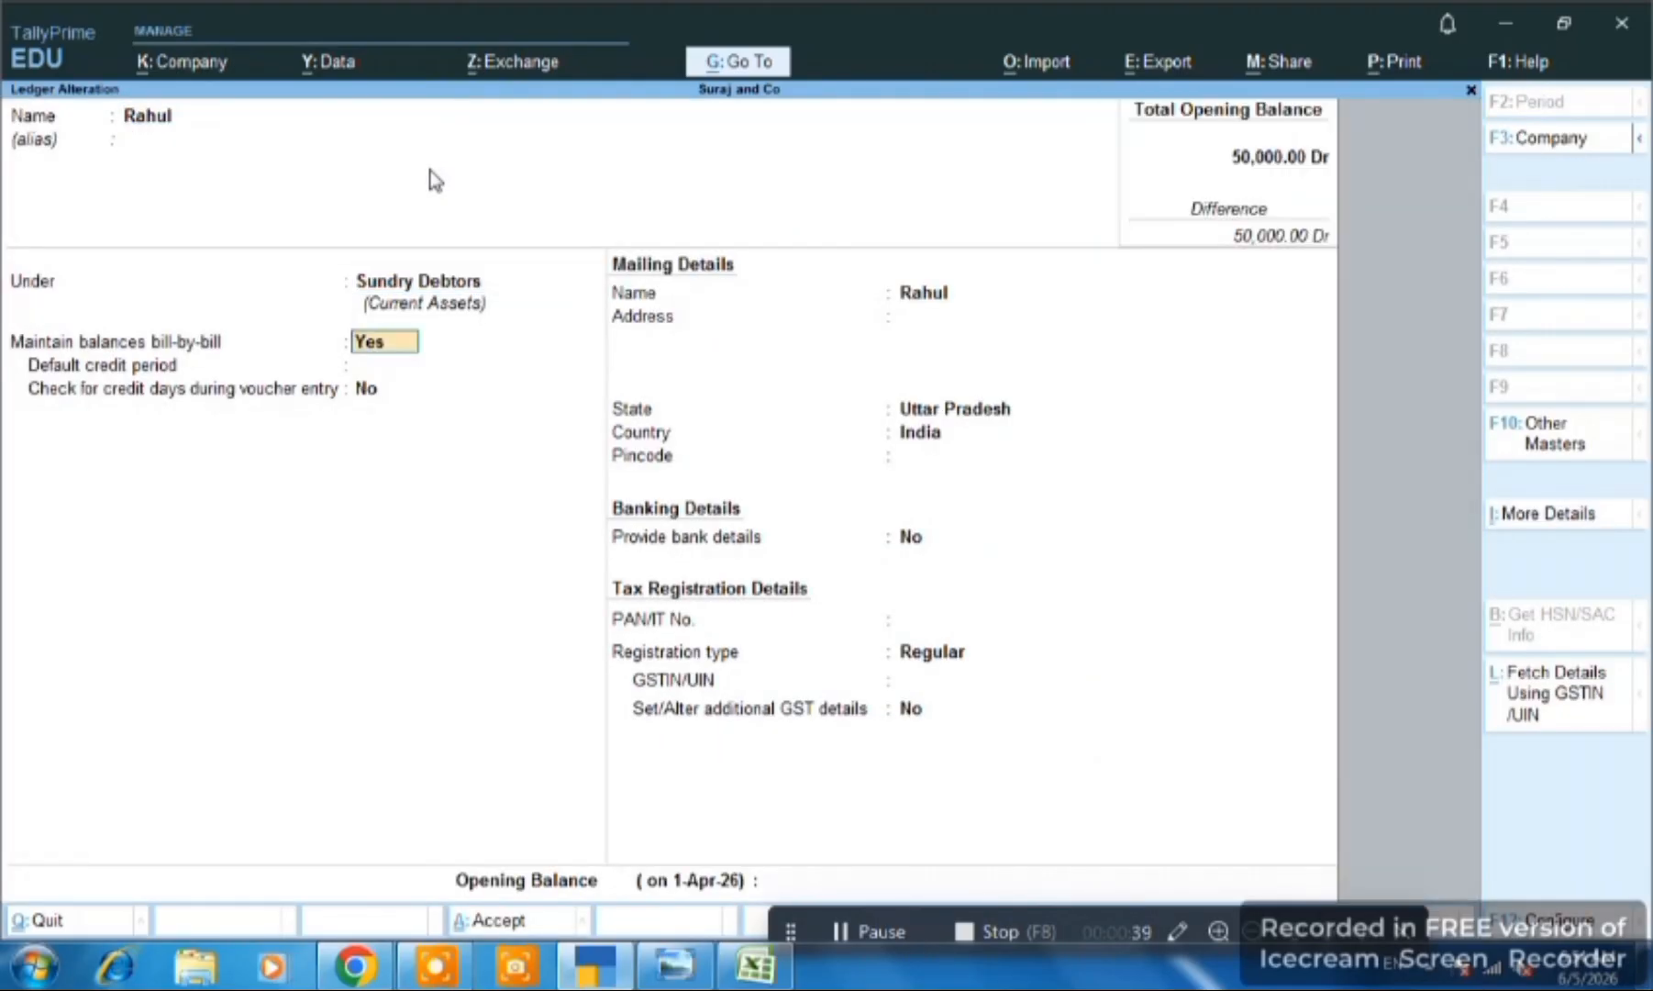
key(Return)
key(Return)
key(Return)
key(Return)
key(ctrl)
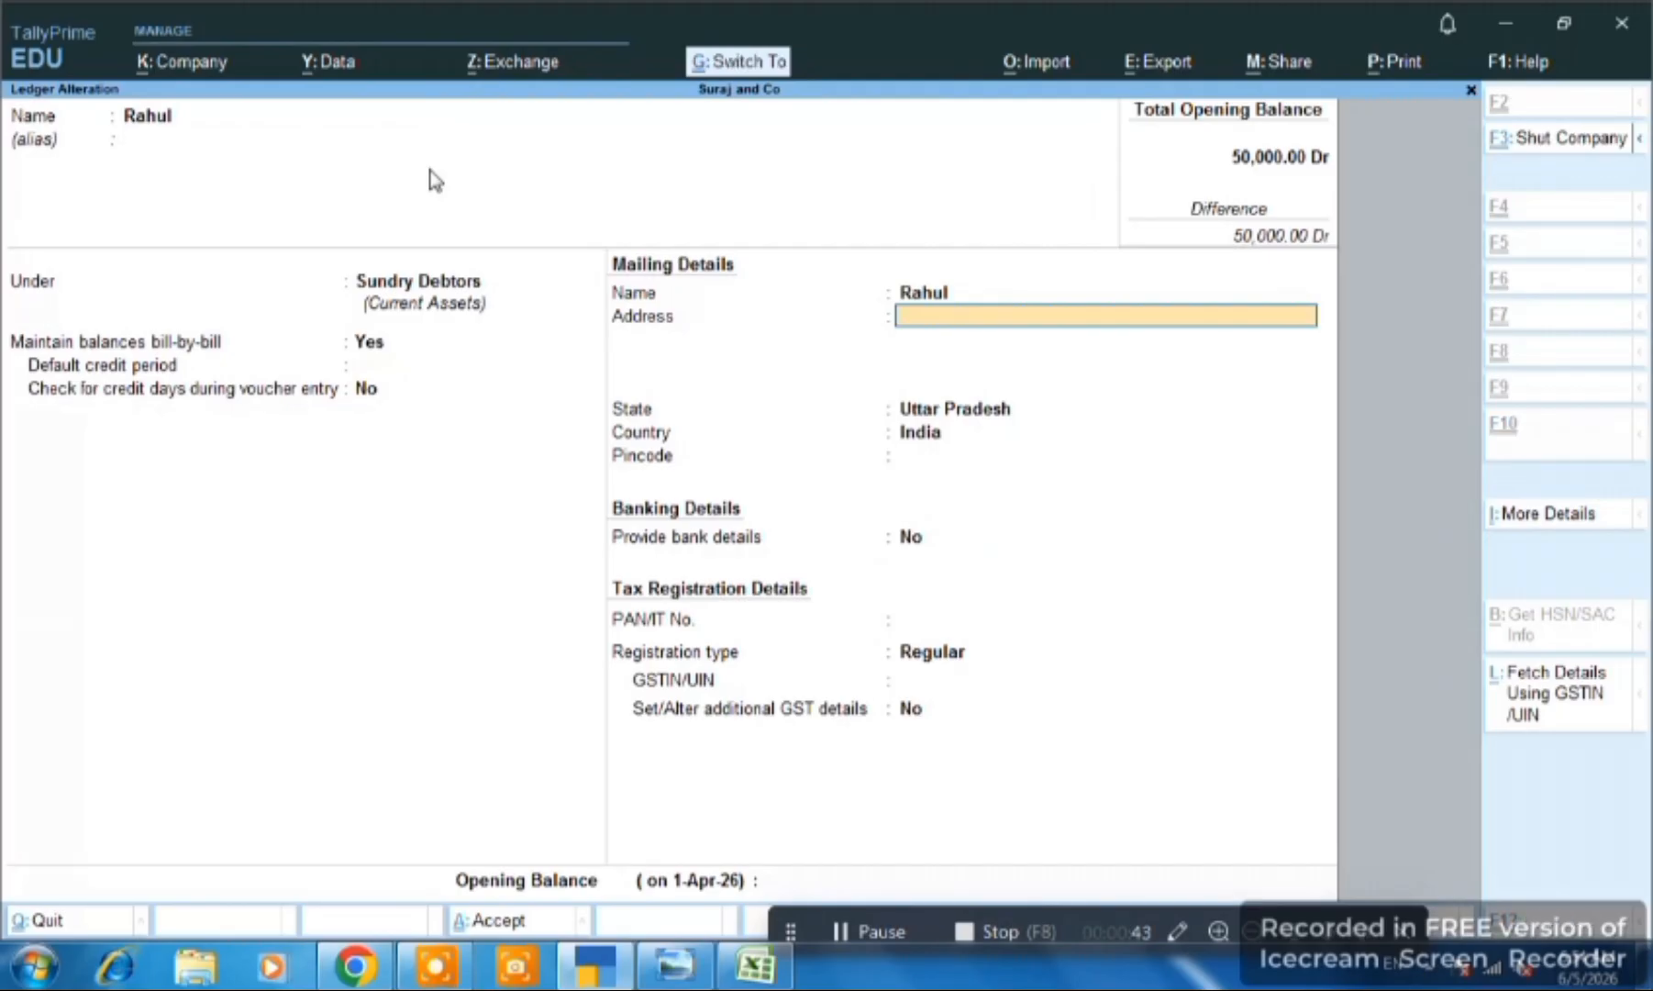
key(ctrl+q)
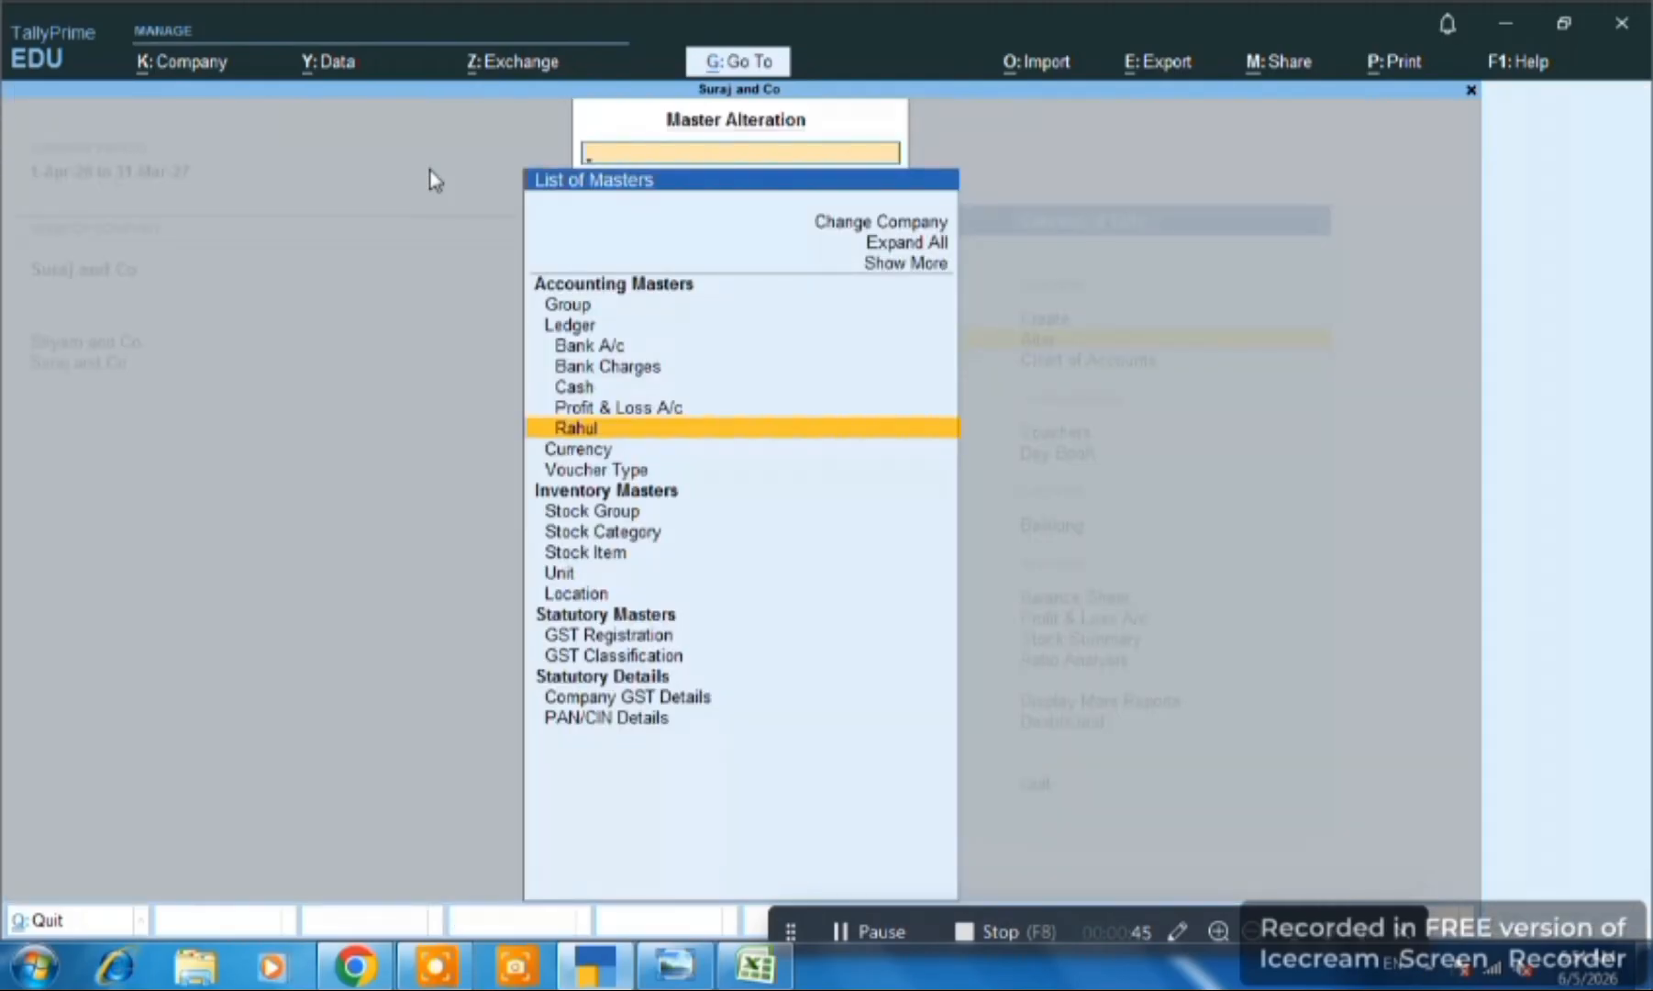
key(Escape)
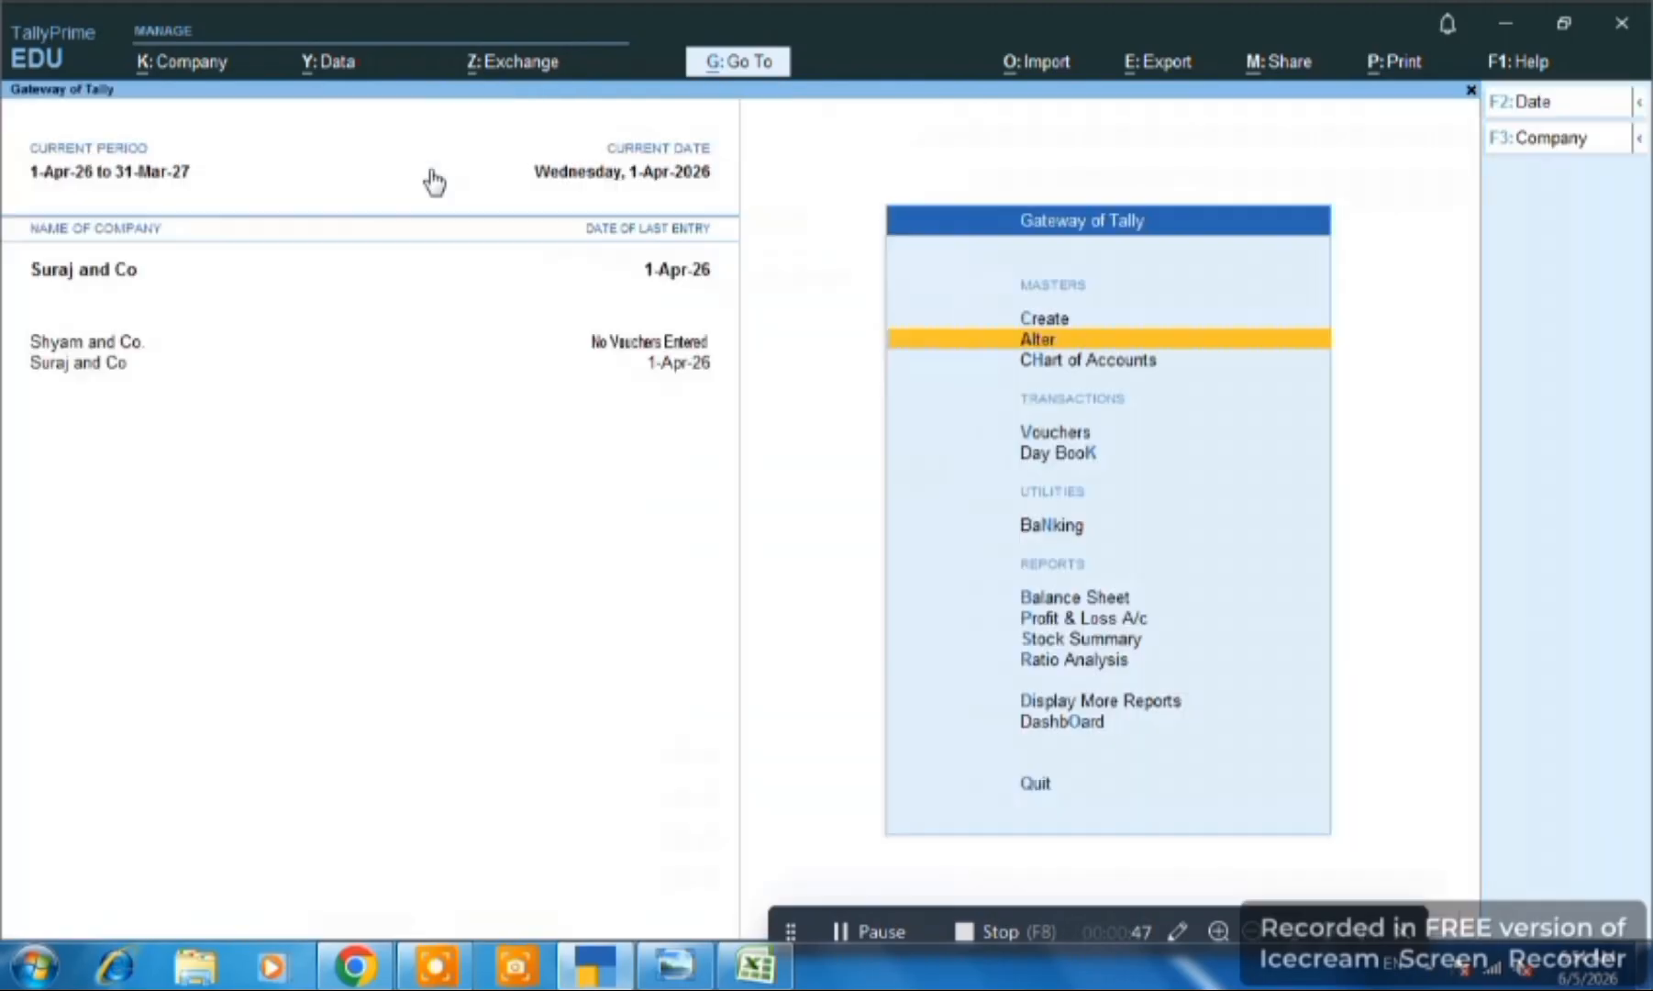
- Display the ledger vouchers report for Bank A/c
key(Up)
key(Escape)
key(Escape)
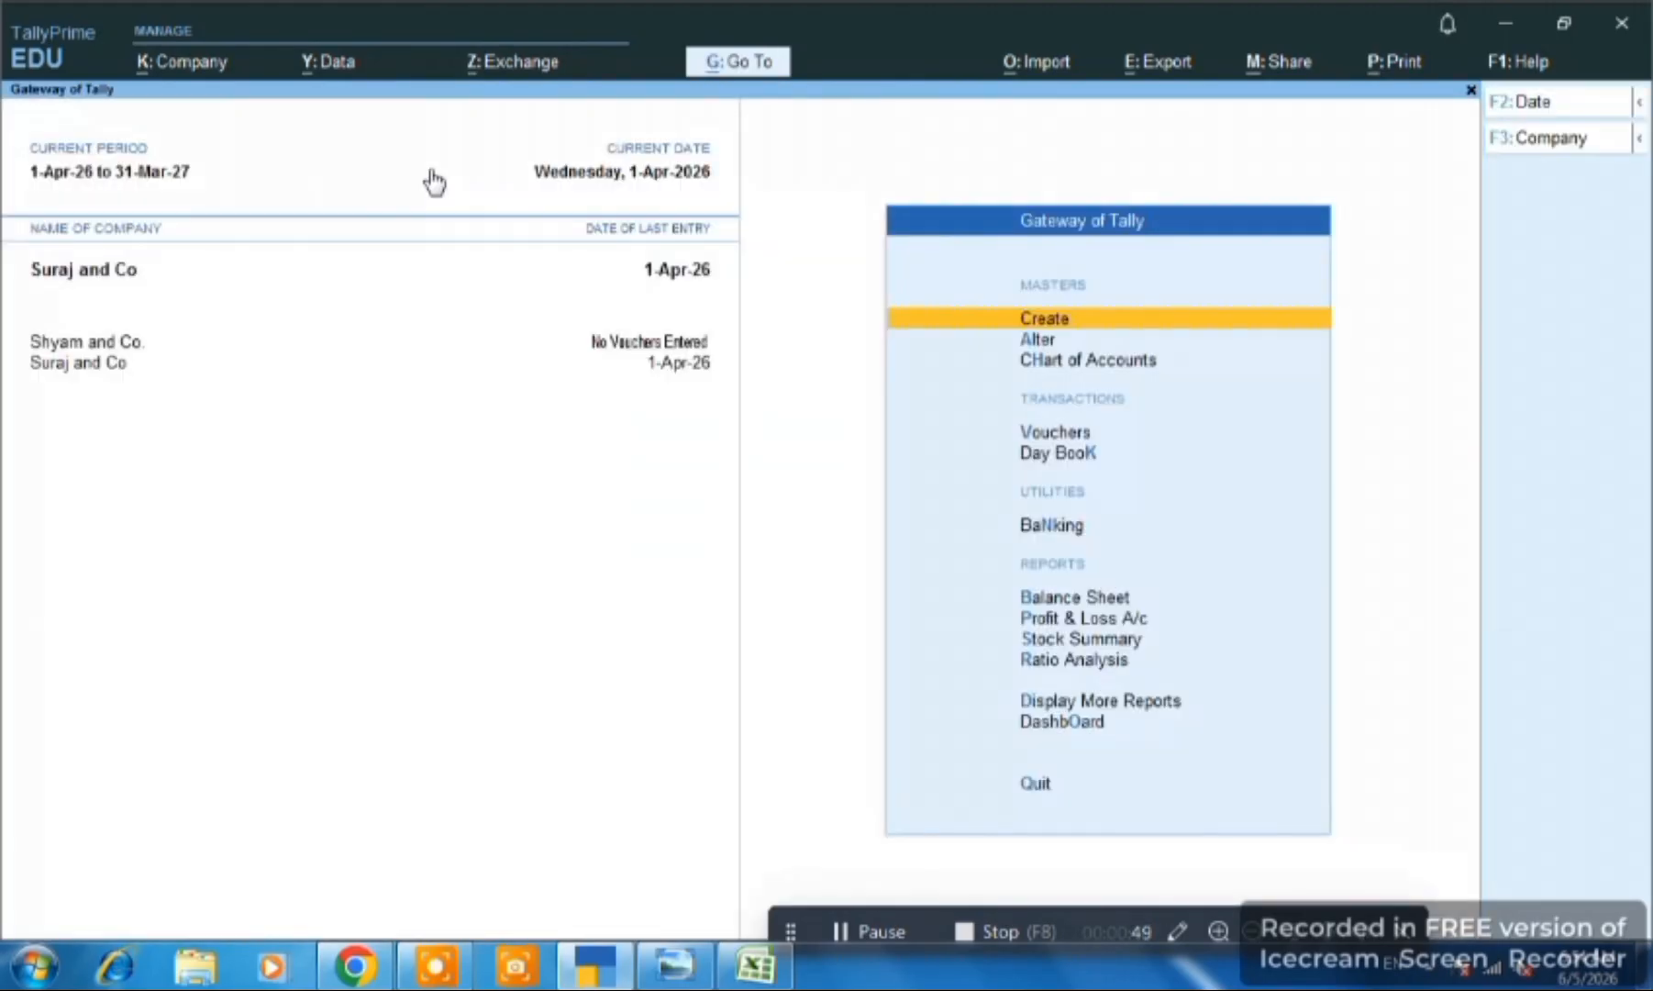
key(d)
key(a)
key(l)
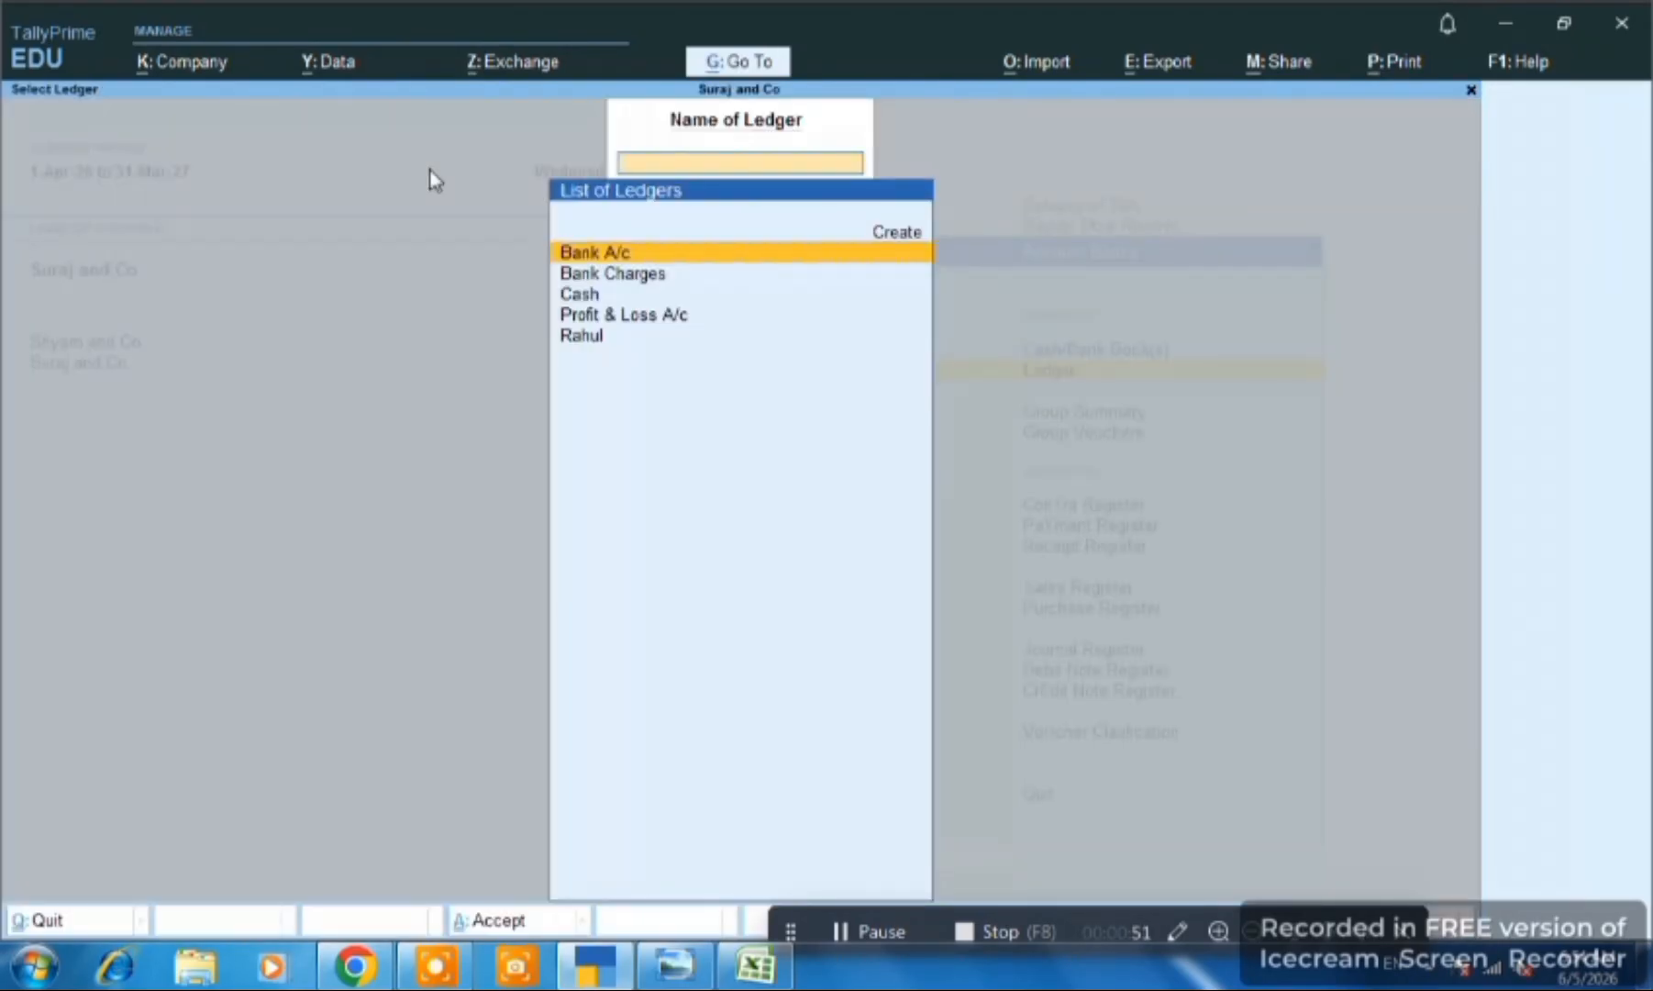
key(Return)
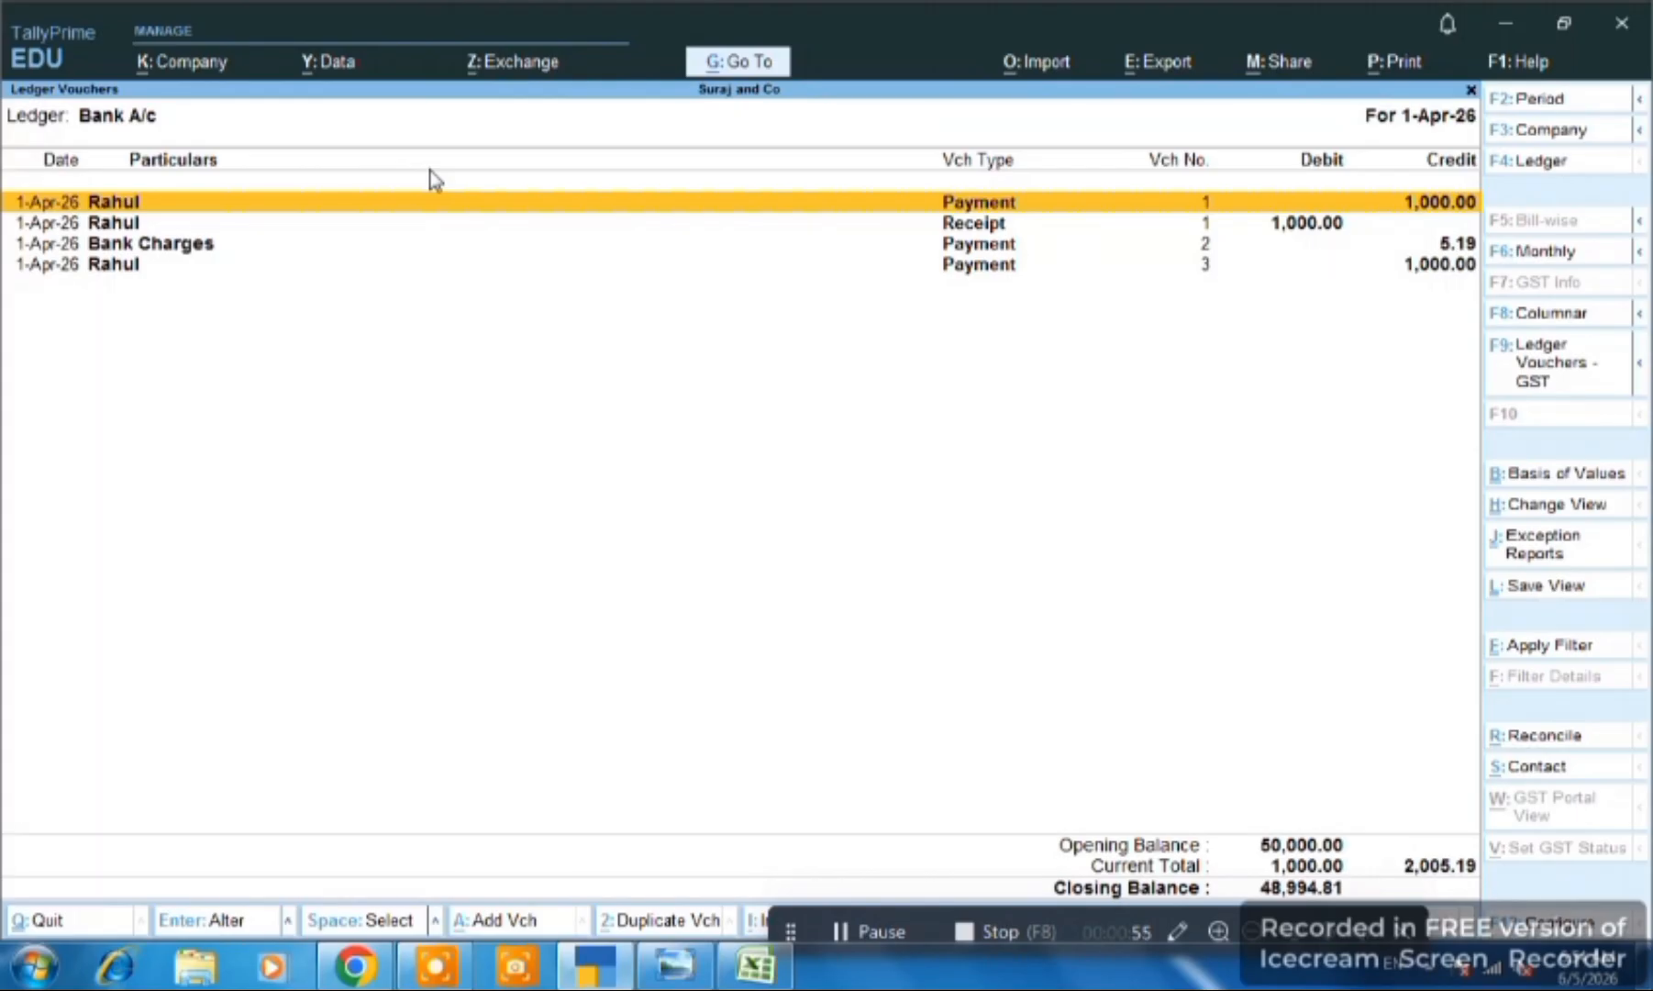
- Delete payment voucher 1 and receipt voucher 1 from the Bank A/c ledger
key(ctrl)
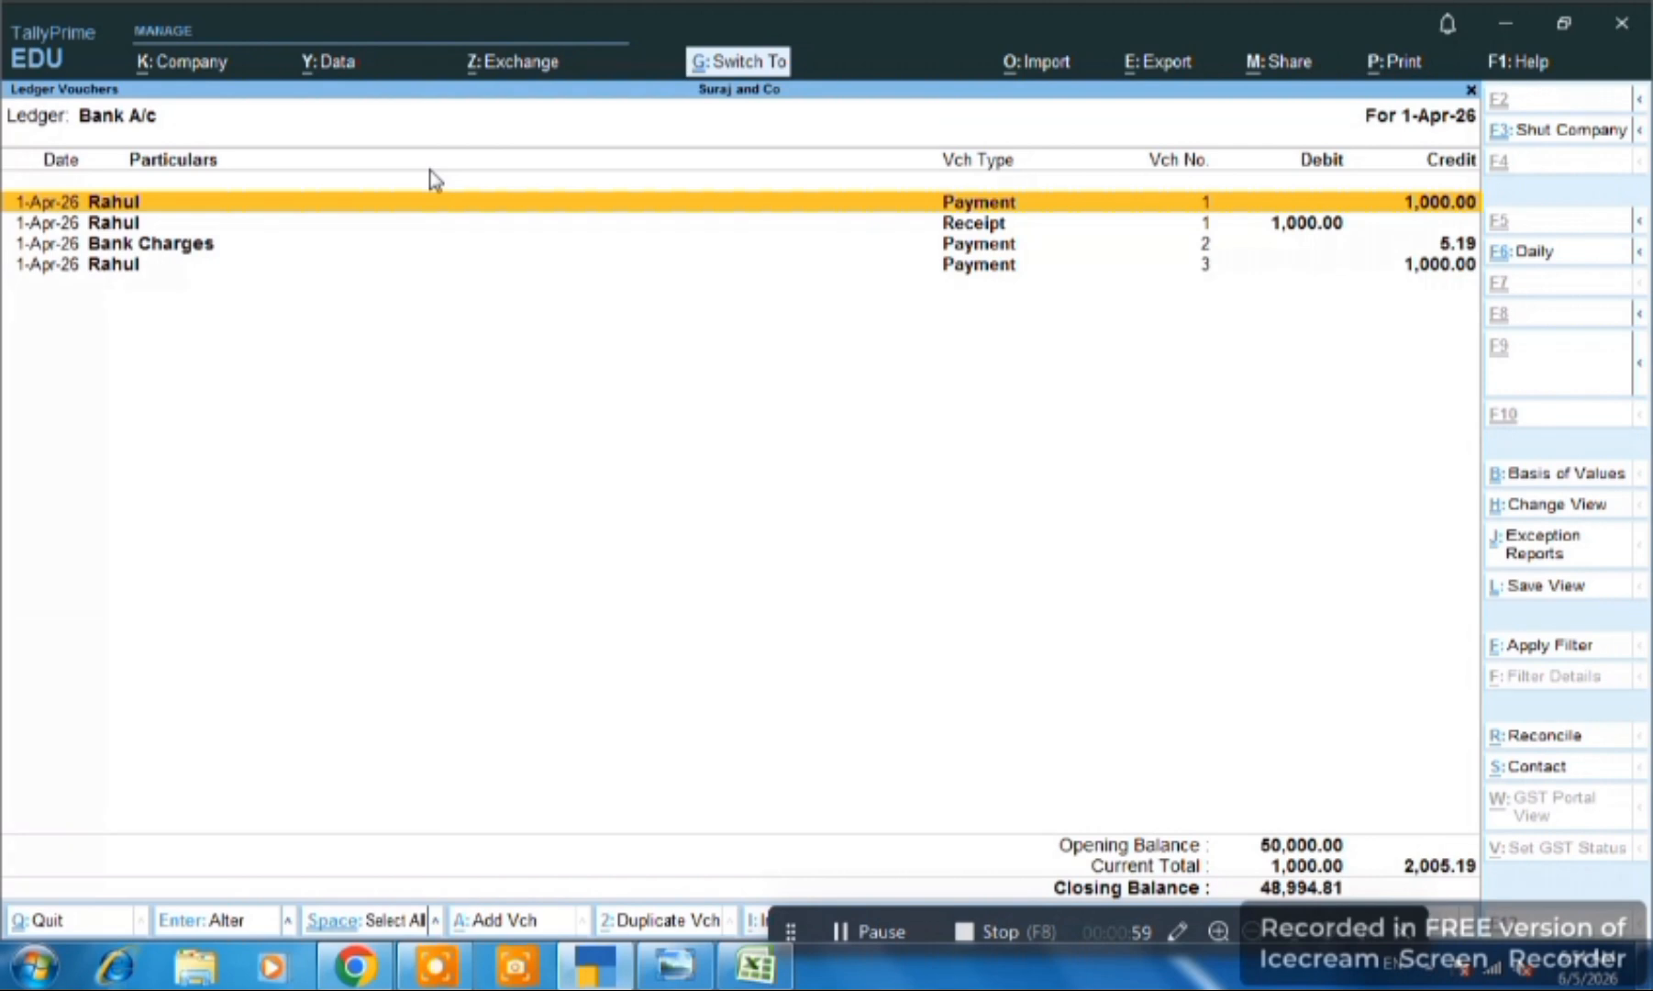
key(Return)
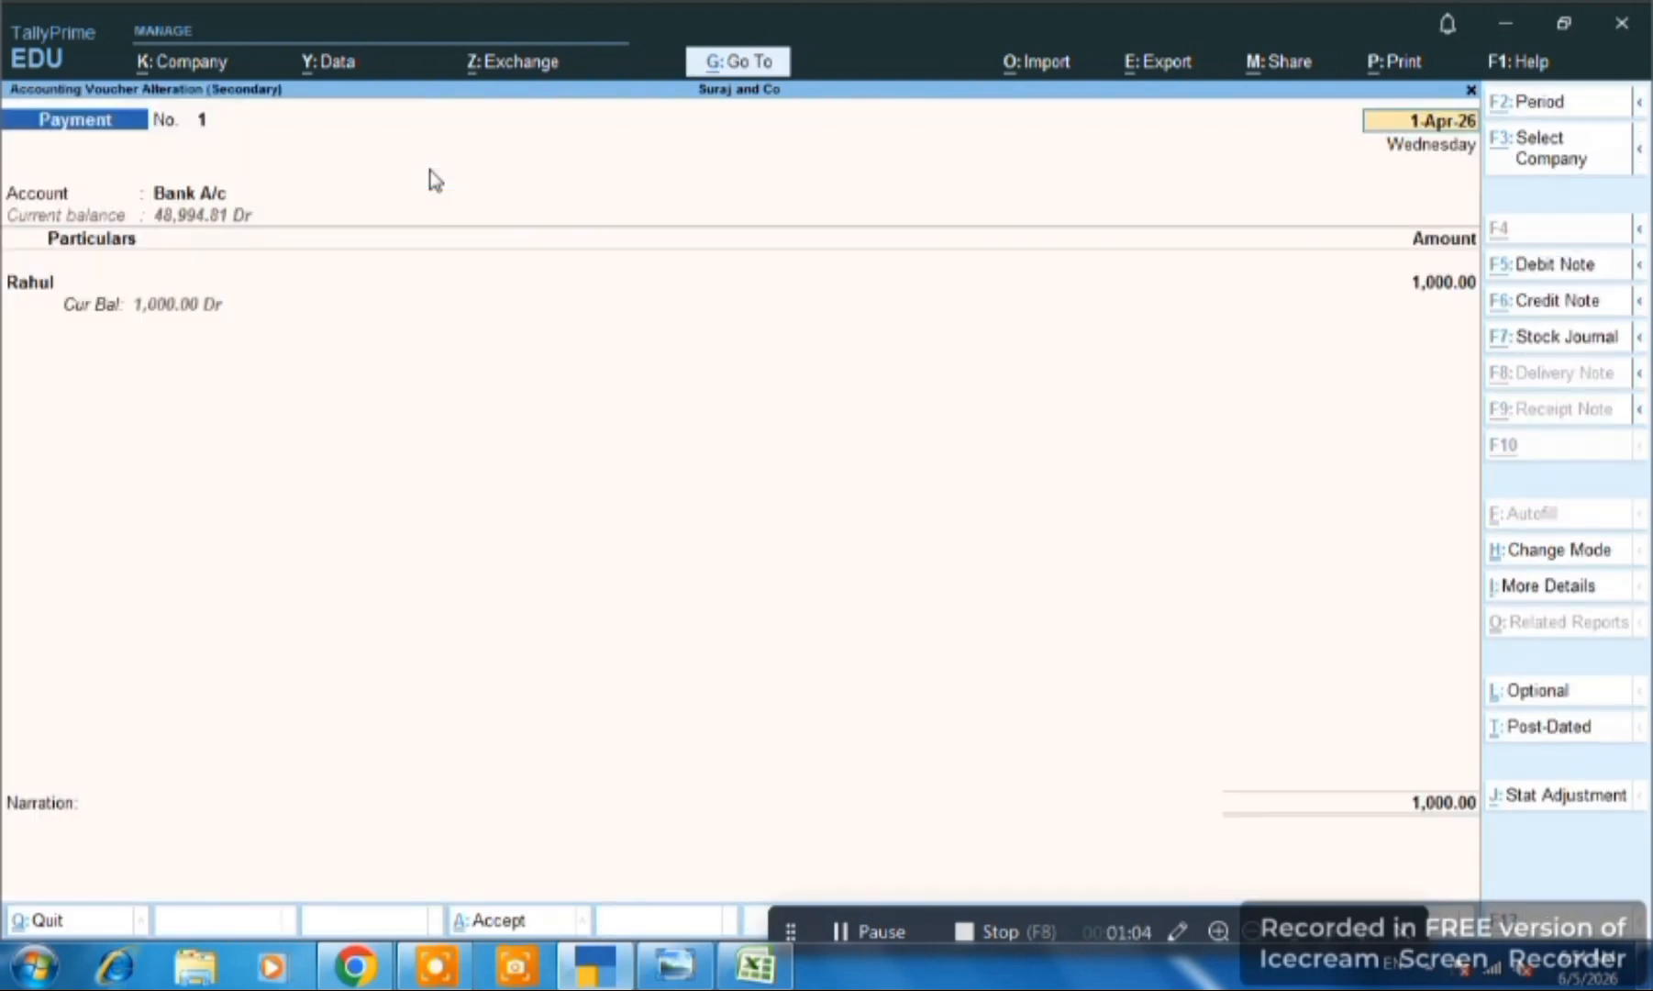
key(alt+d)
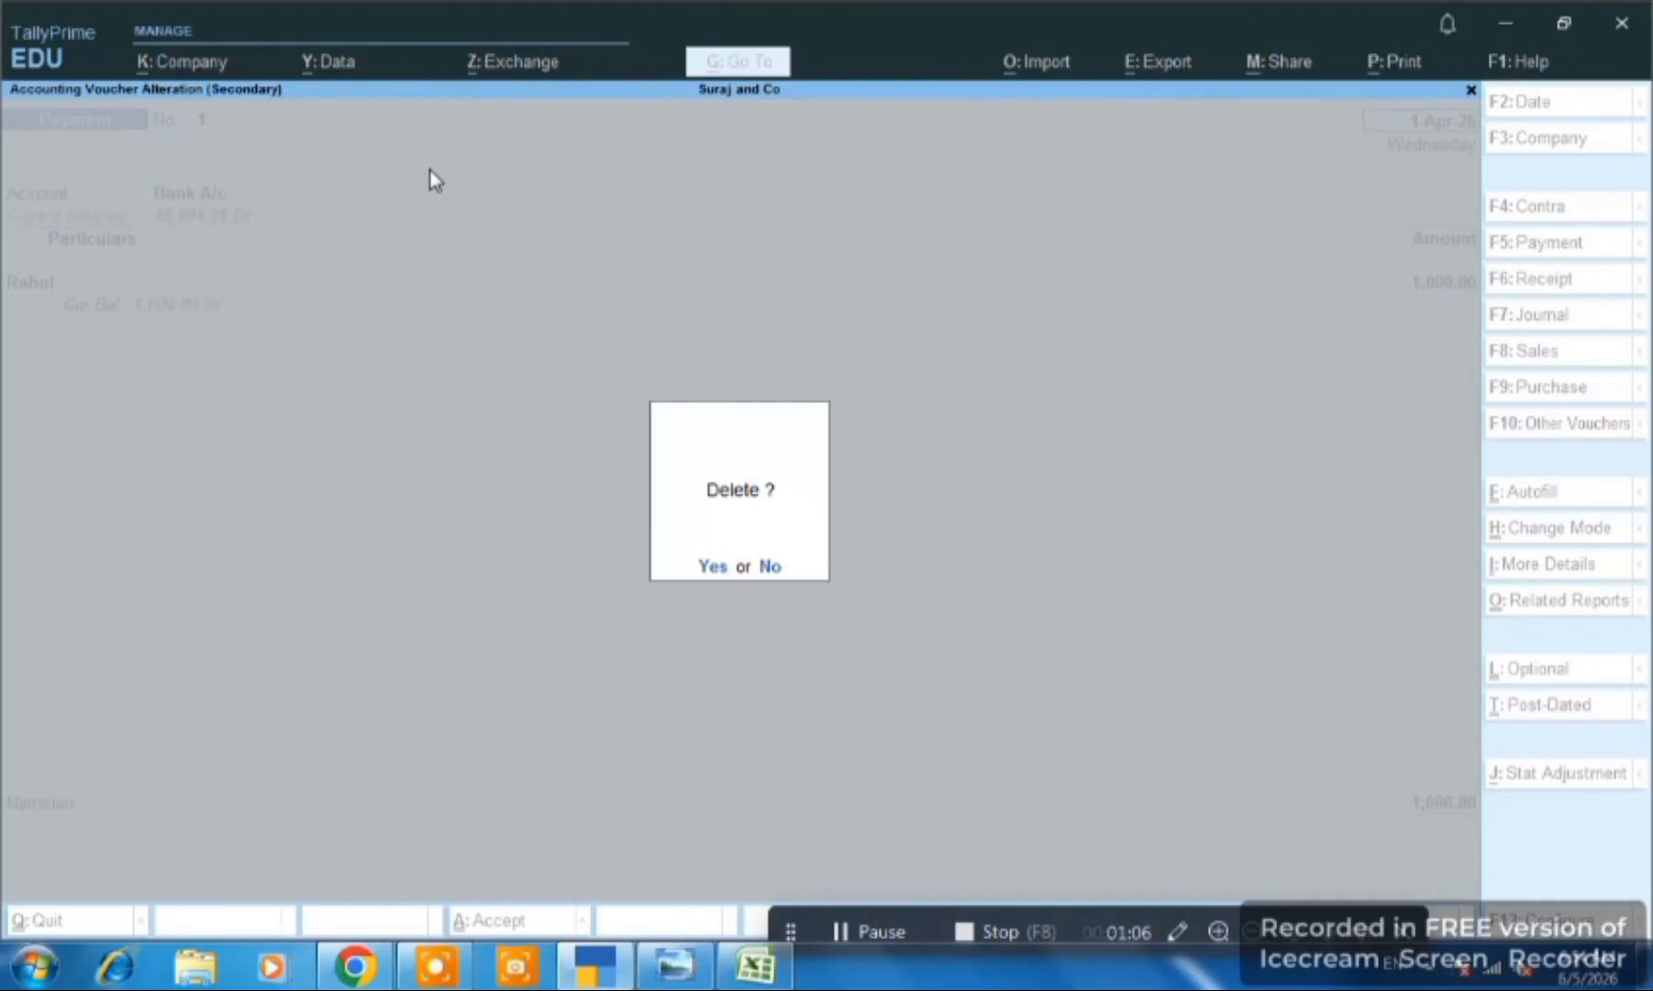
key(y)
key(alt)
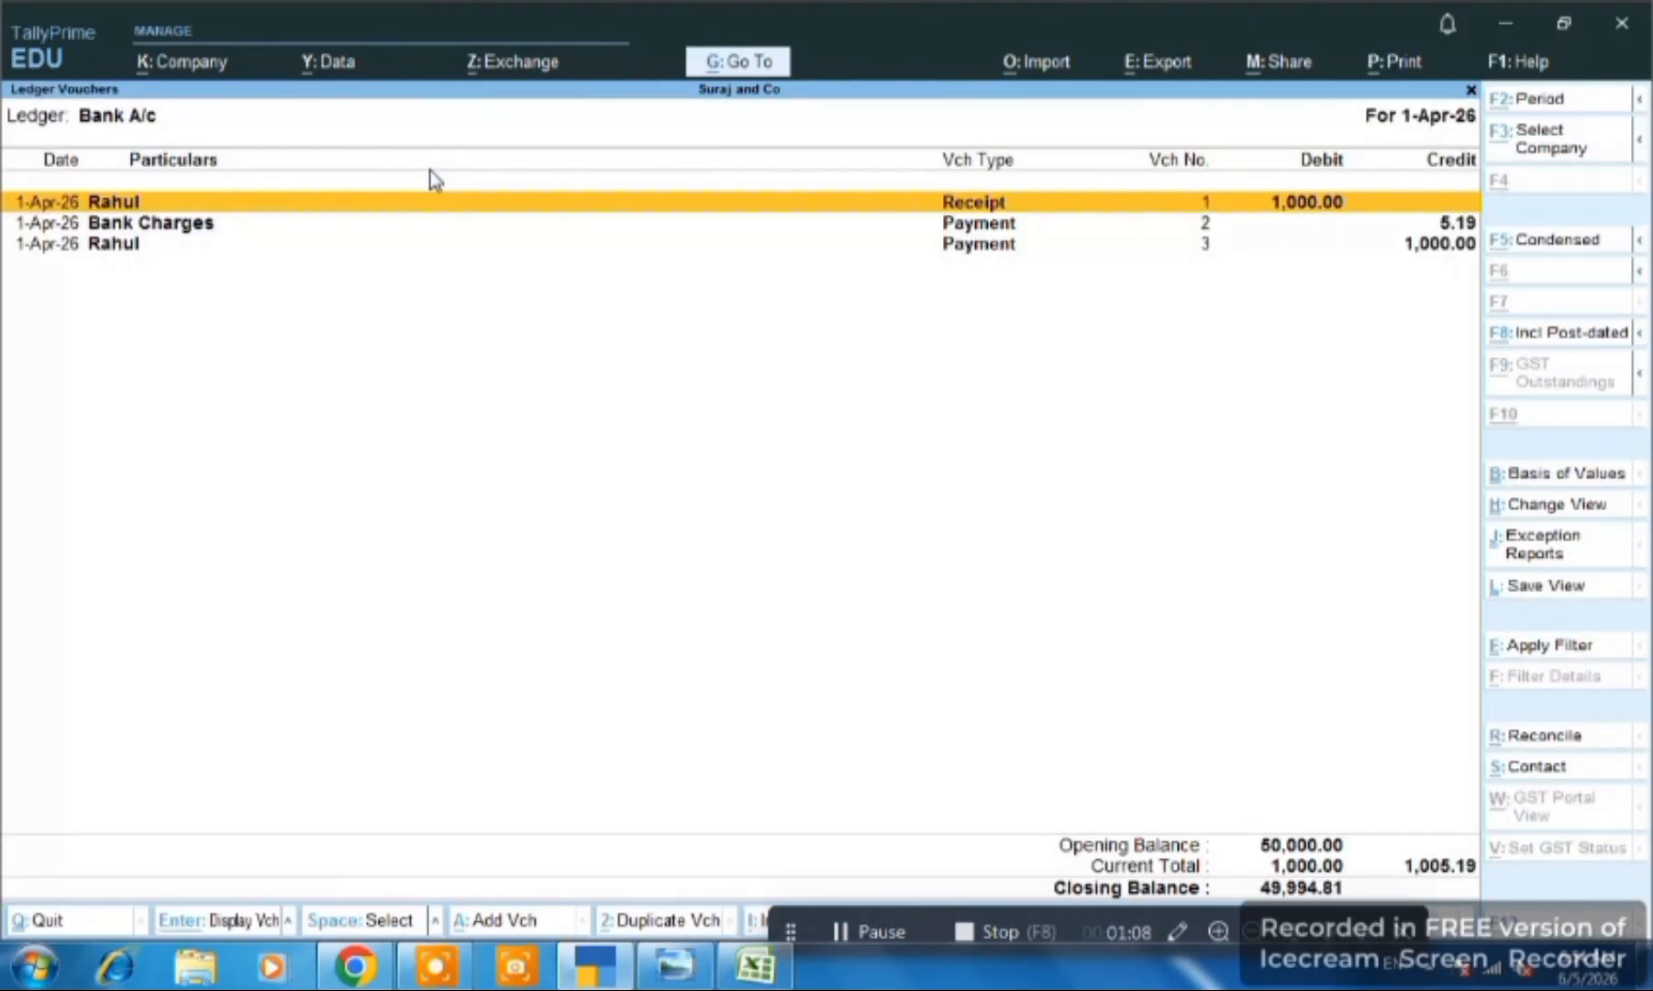
key(alt+d)
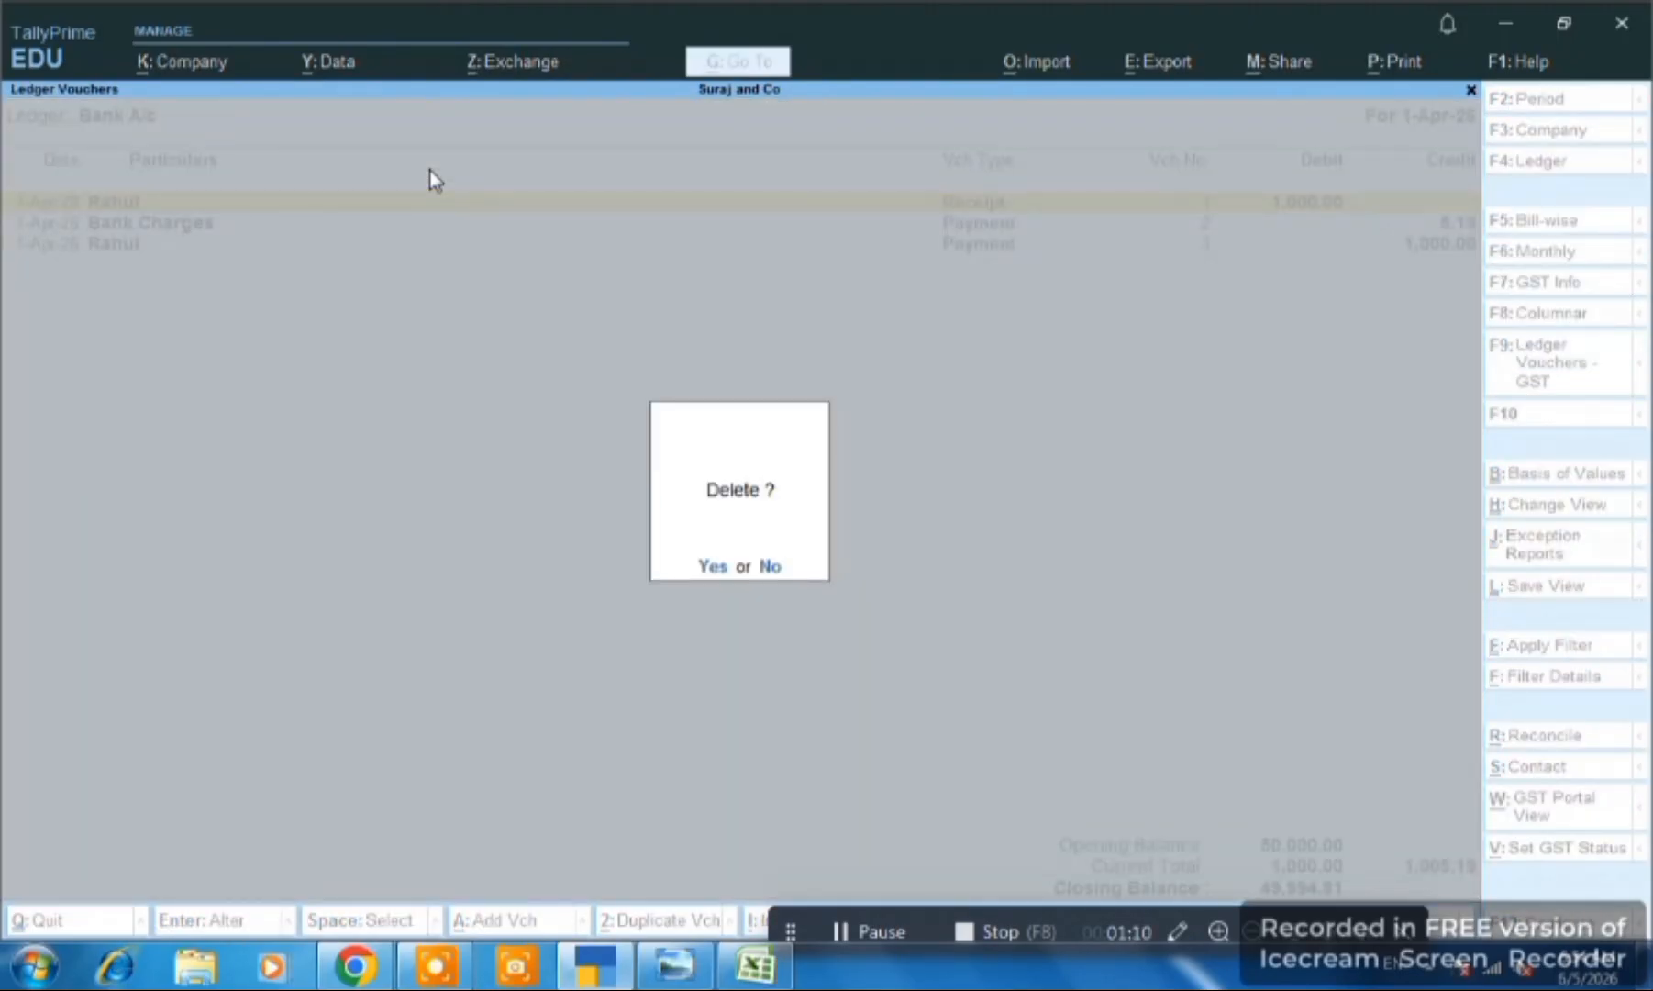
key(y)
- Delete the bank charges payment voucher 2 and the party payment voucher 3, dismissing the Windows color scheme prompt
key(alt)
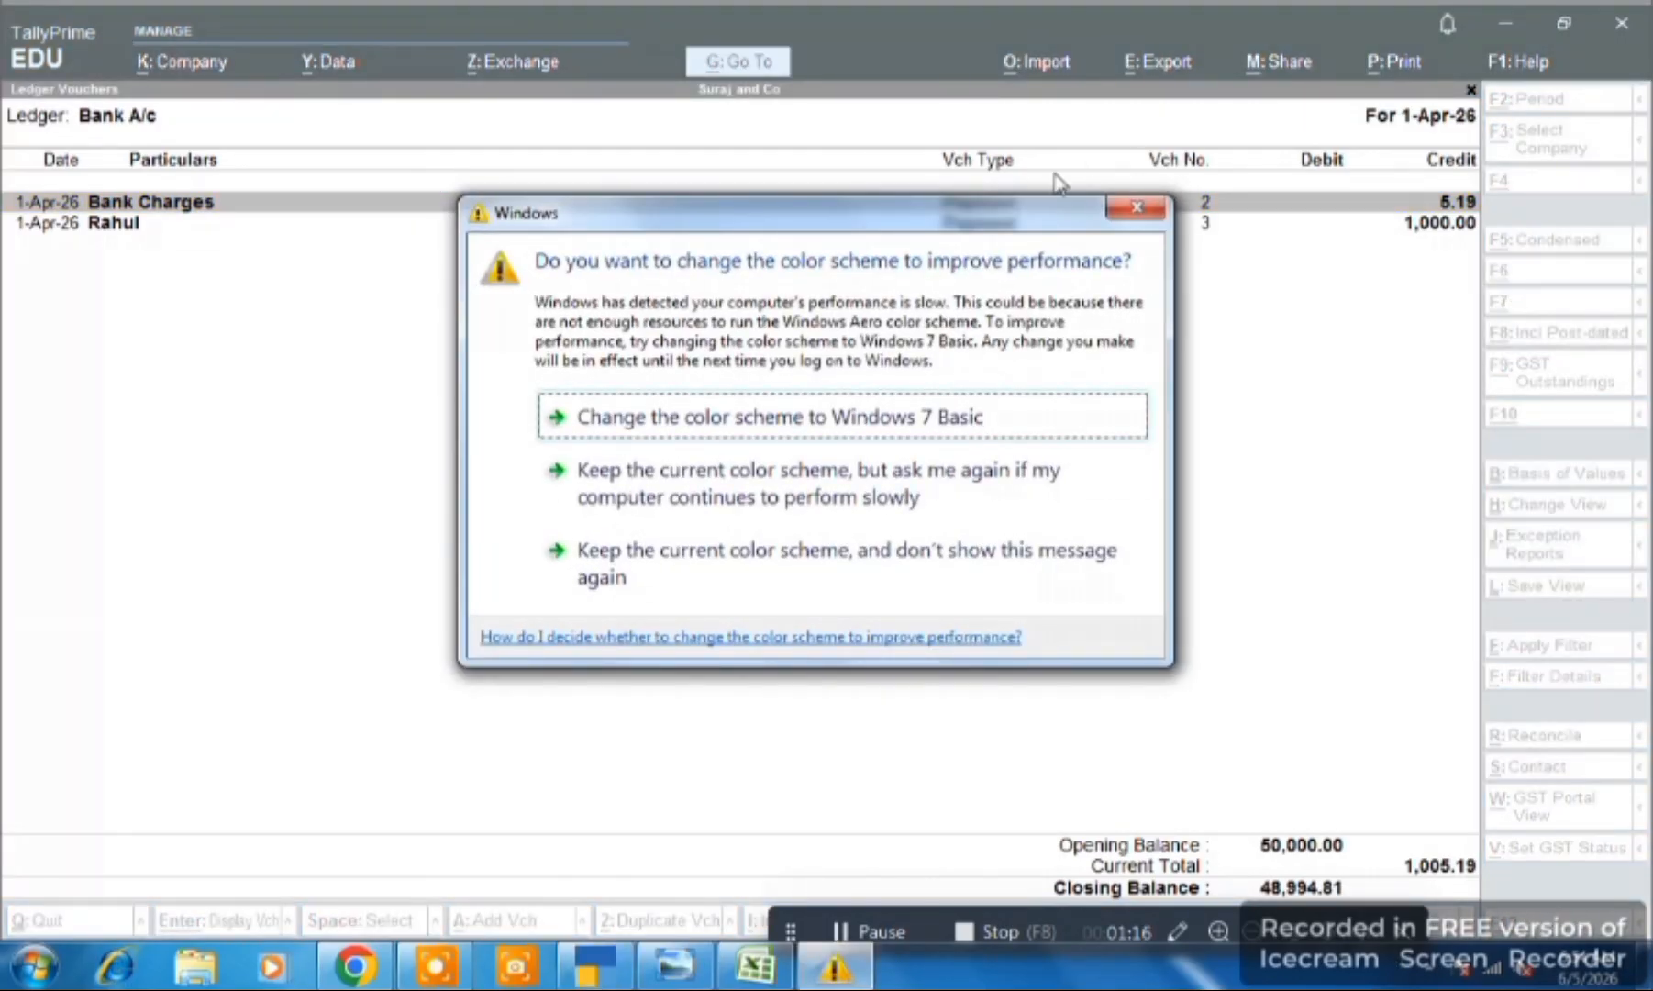
click(1102, 208)
key(alt)
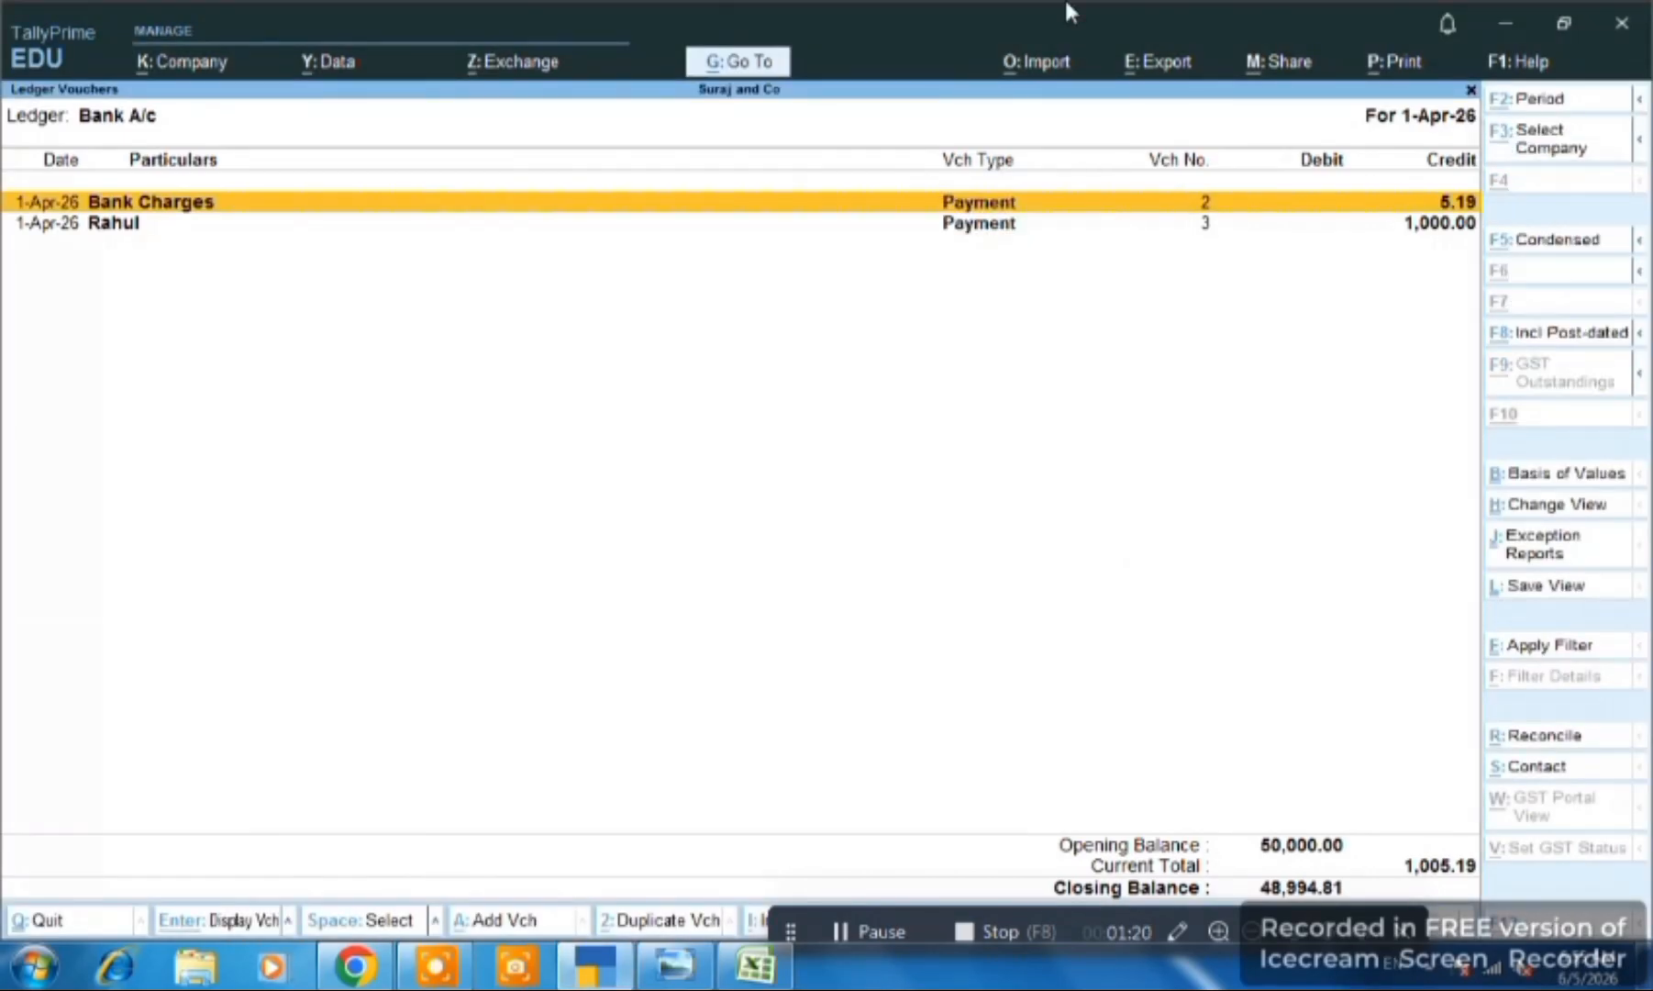
key(alt+d)
key(y)
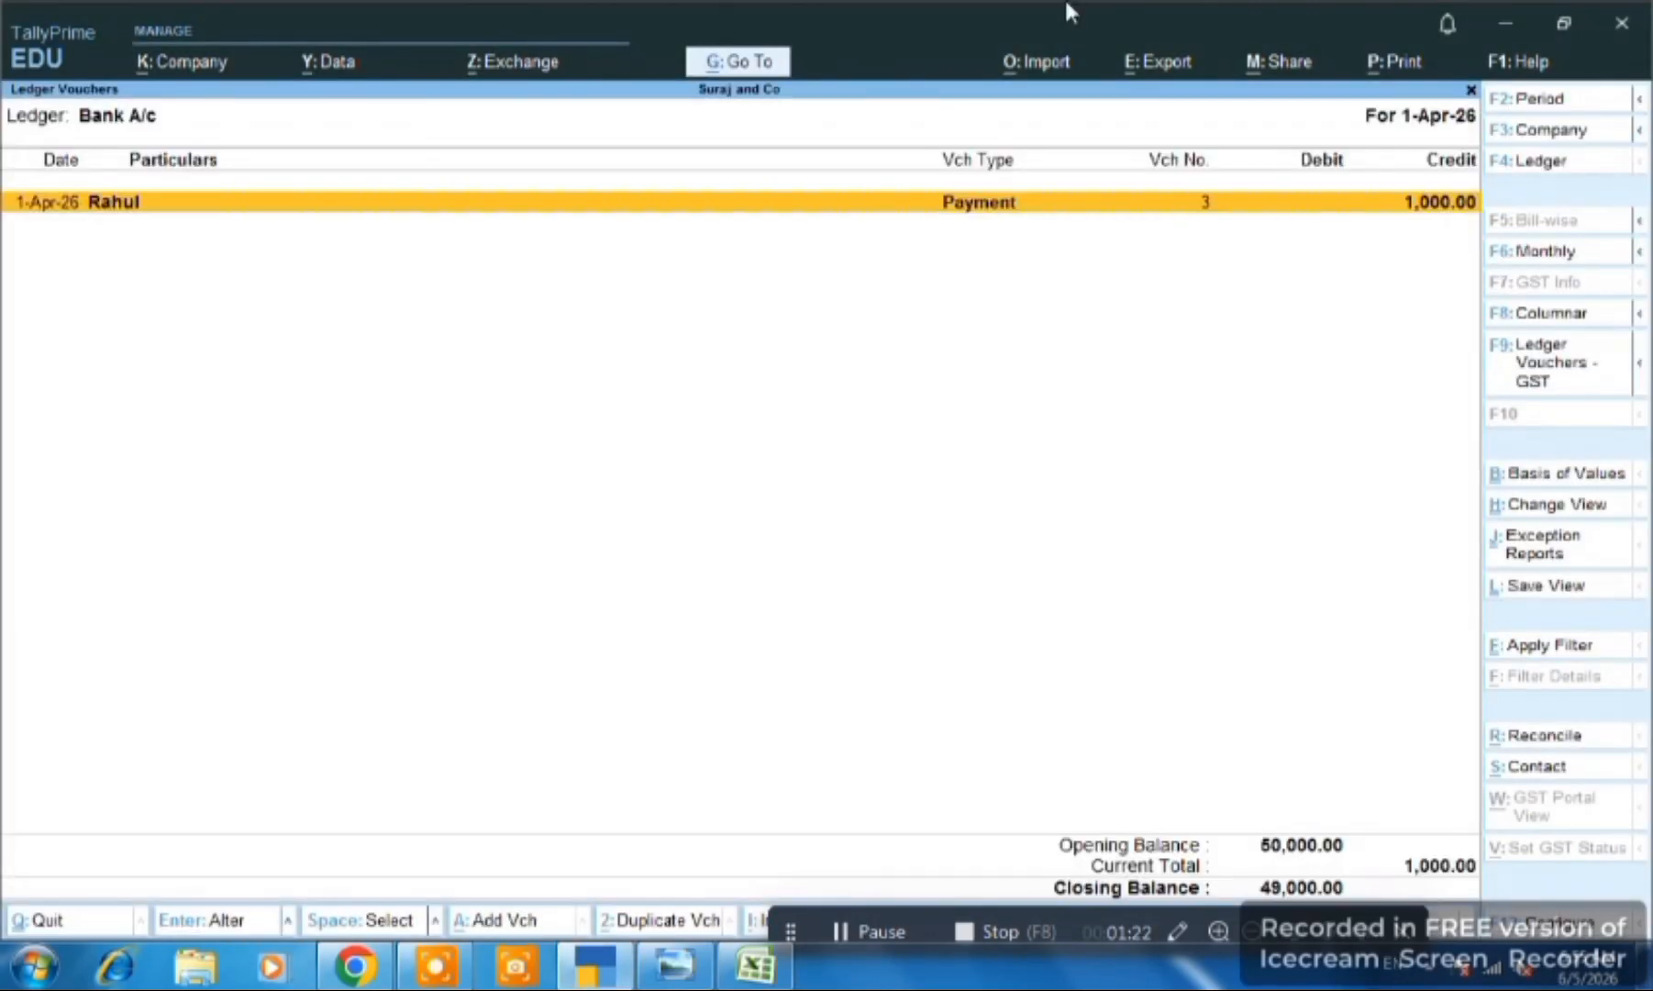
key(alt)
key(alt+d)
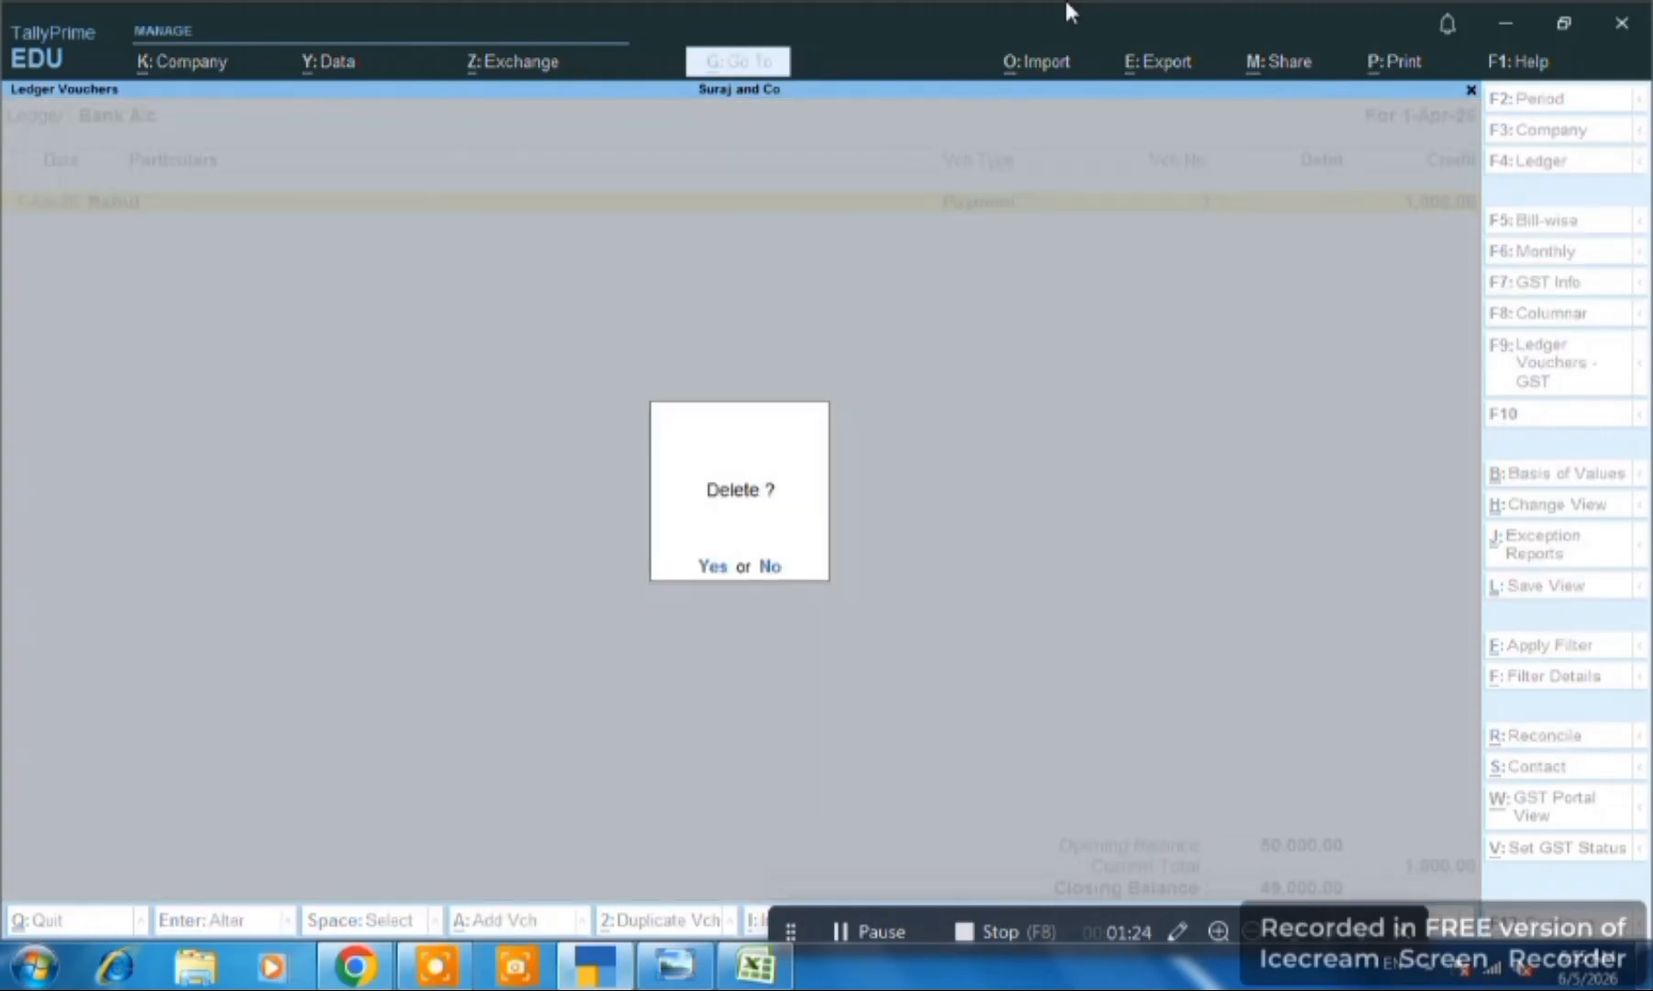
key(y)
- Delete the last remaining payment voucher from the Bank A/c ledger and return to the Gateway of Tally
key(Escape)
key(Escape)
key(Escape)
key(Escape)
key(Escape)
key(Escape)
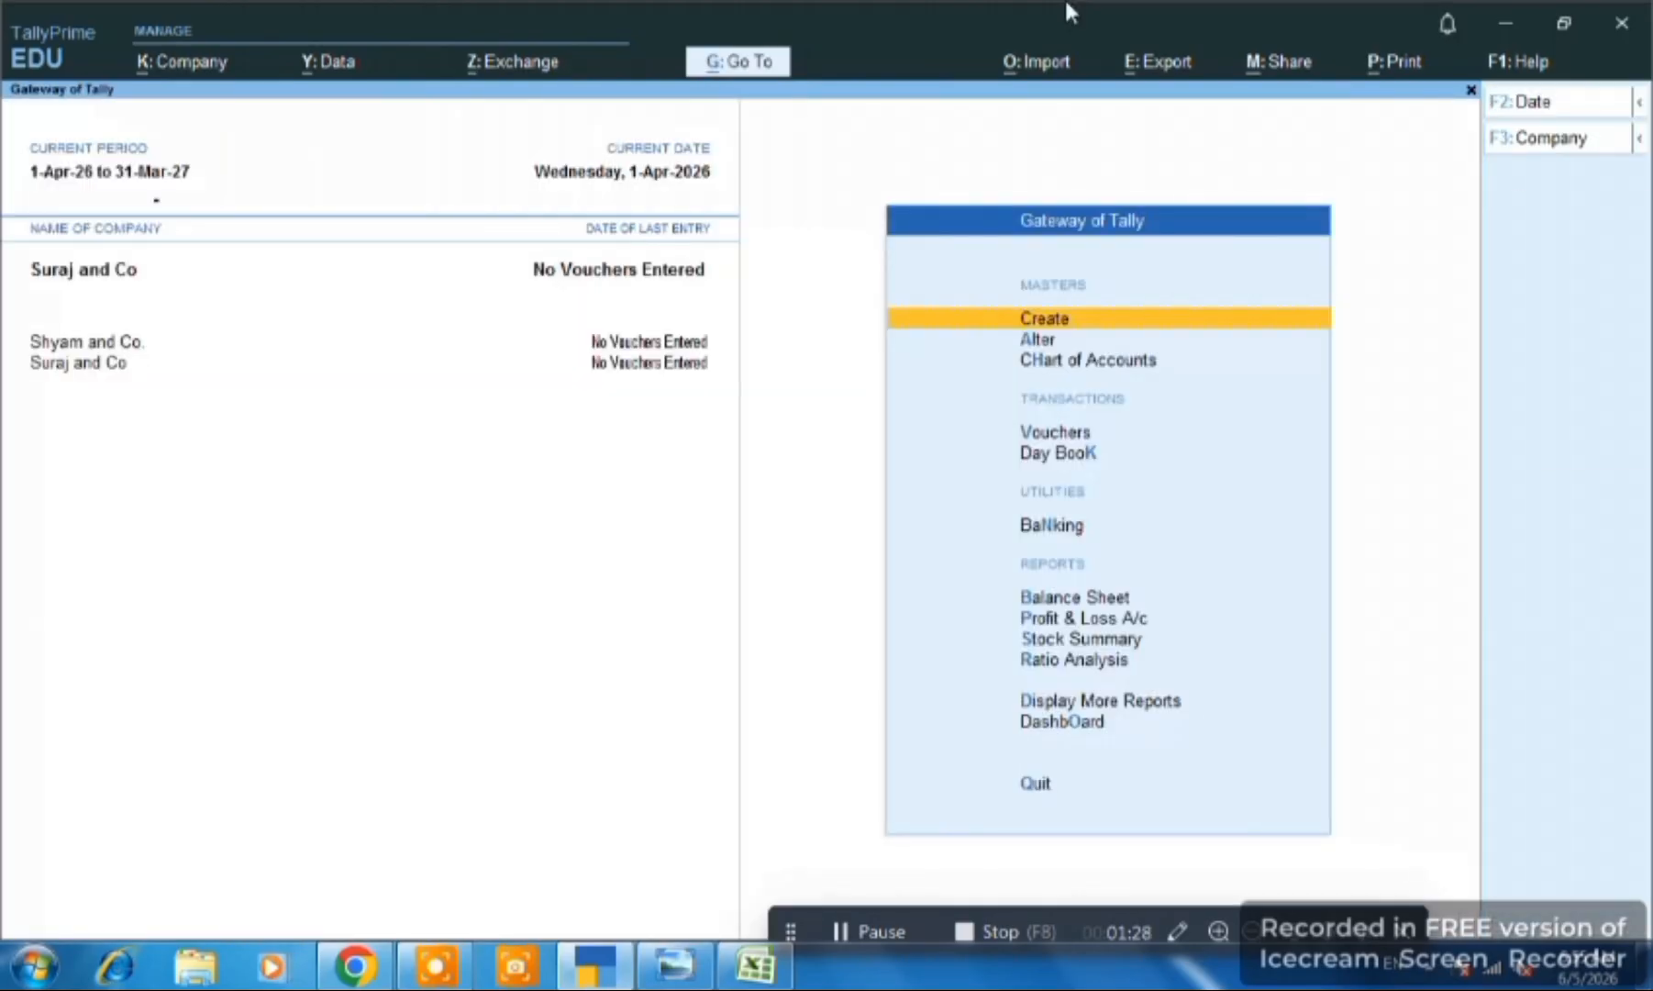
- Check the opening entry of the bank statement in Excel, and return to the Gateway of Tally
key(v)
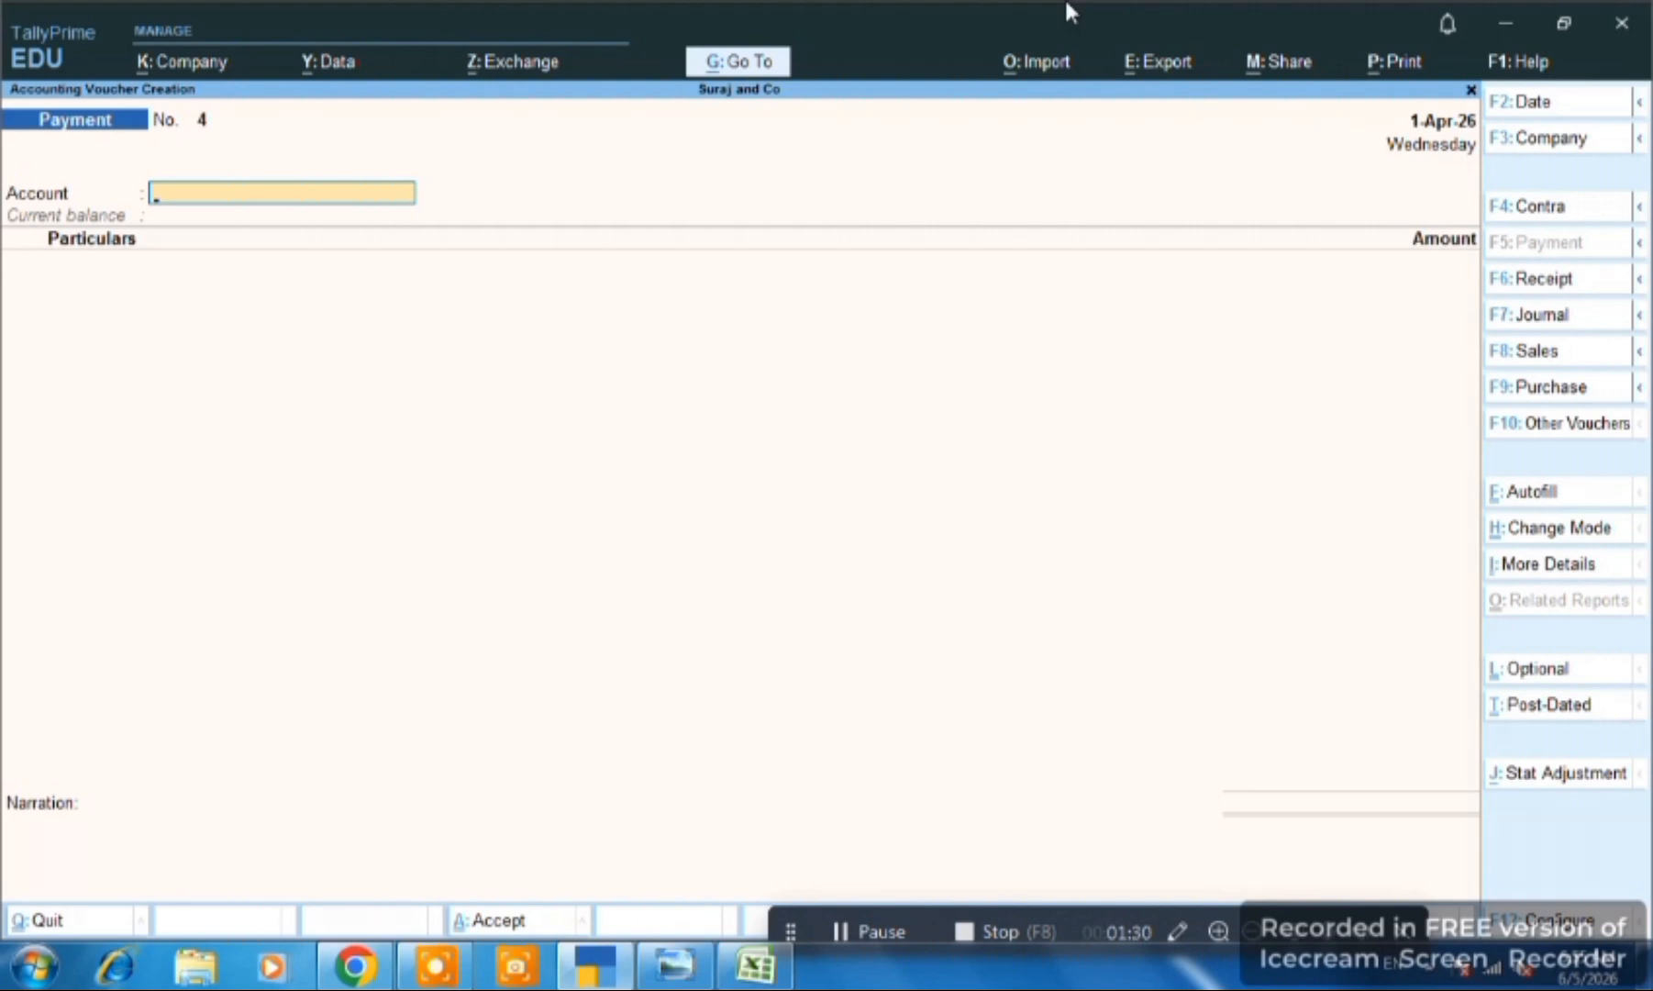
key(alt+Tab)
key(Up)
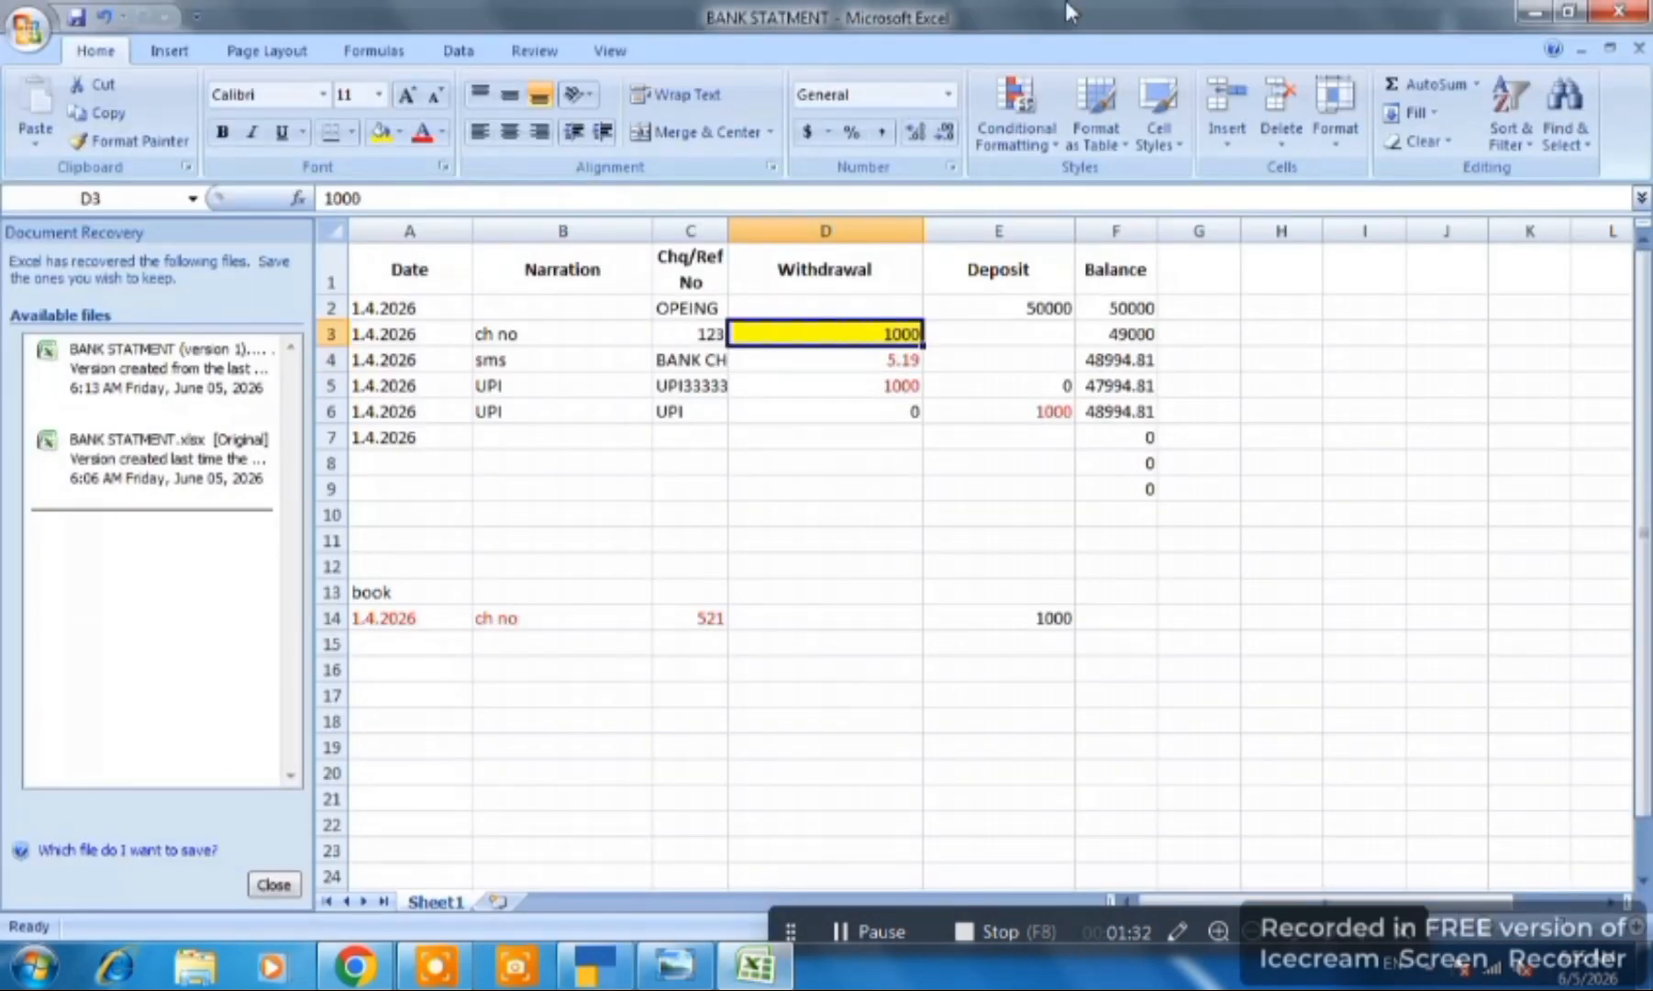
key(Up)
key(alt+Tab)
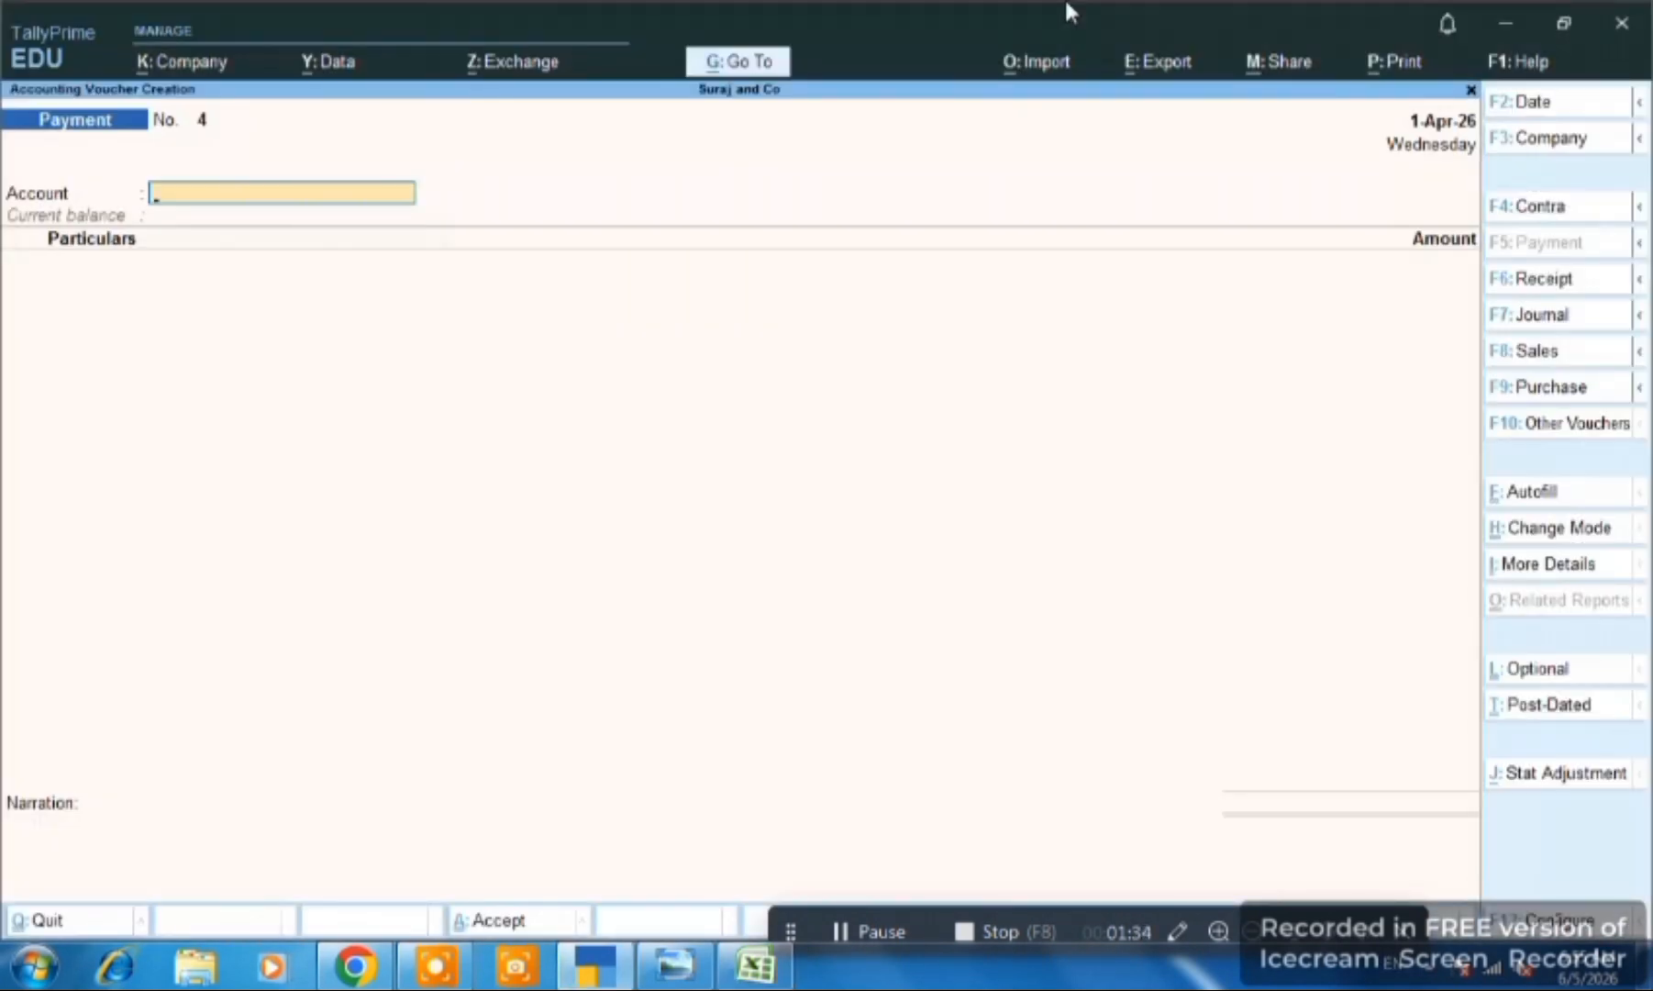
key(Escape)
key(Escape)
key(n)
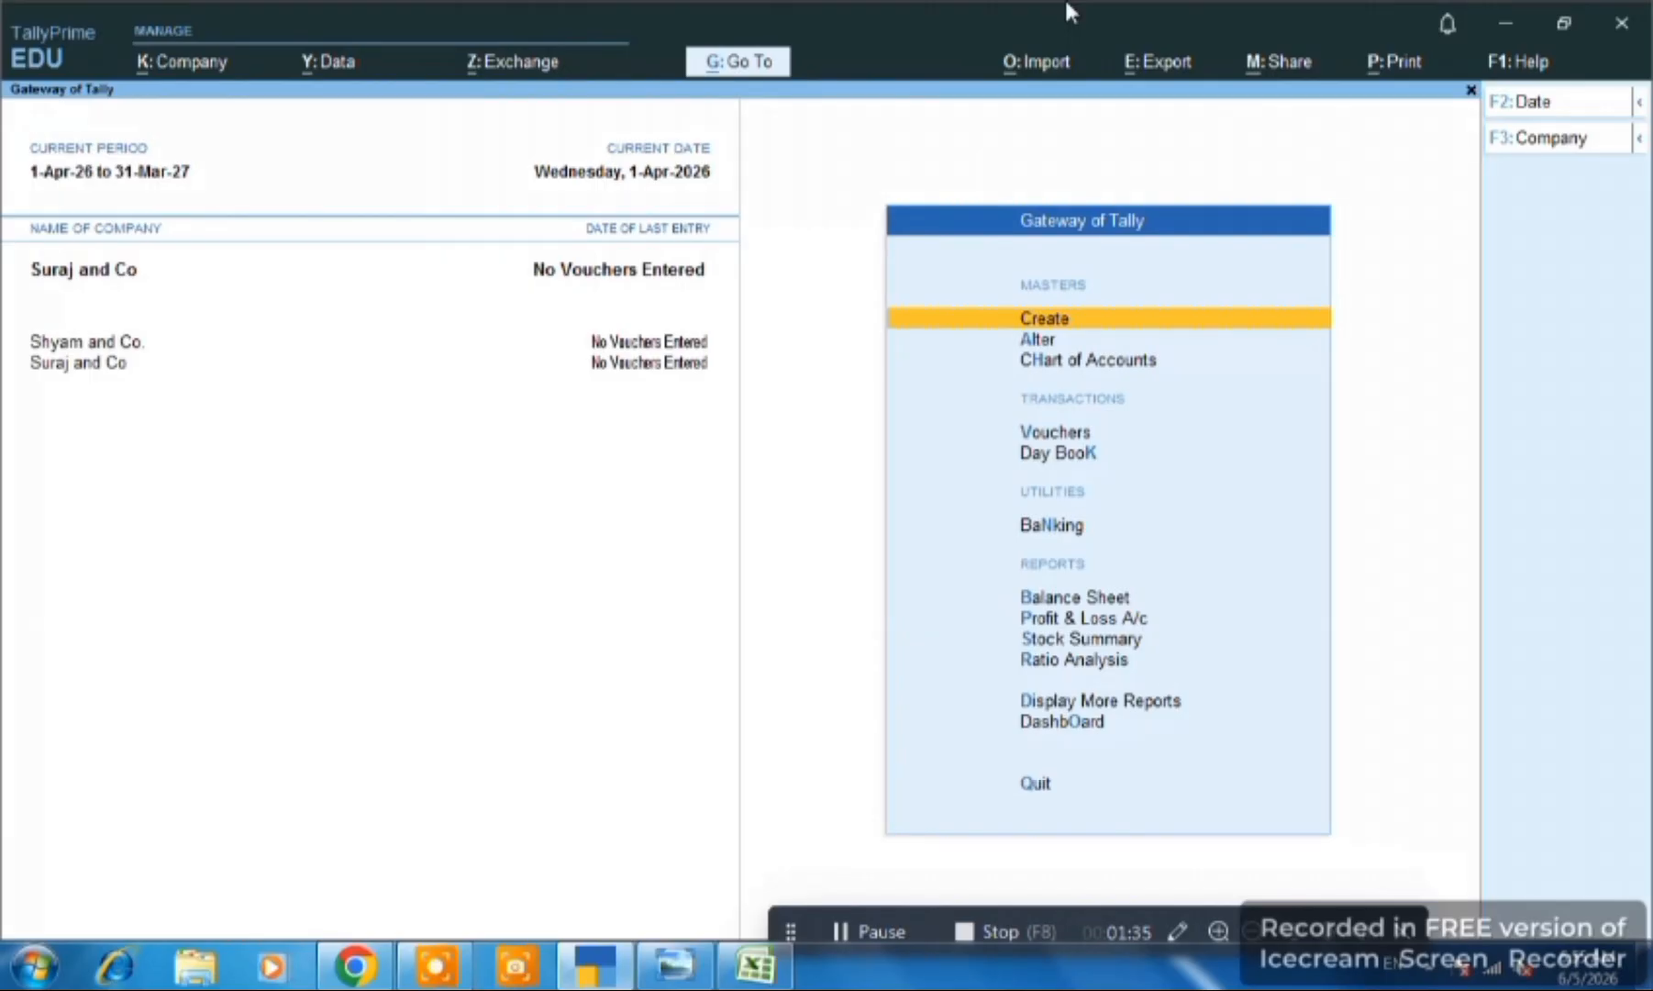
- Display the Bank A/c ledger vouchers to check its balance after the deletions, and return to the Gateway of Tally
text(dalBank)
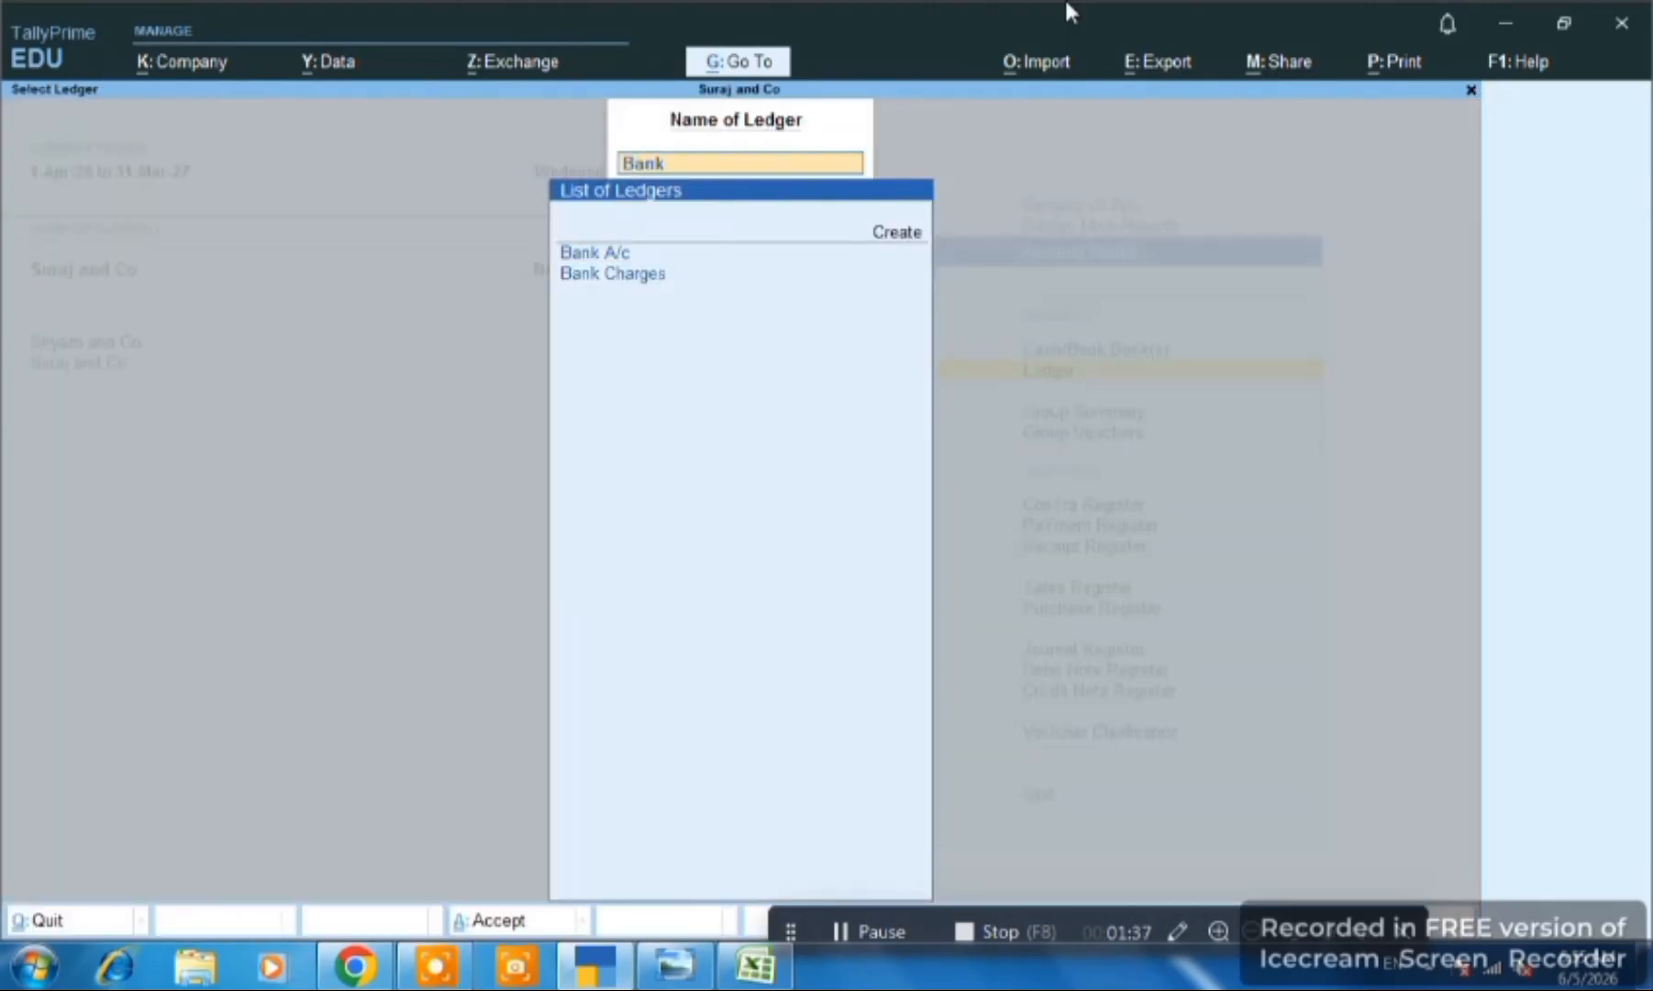
key(Return)
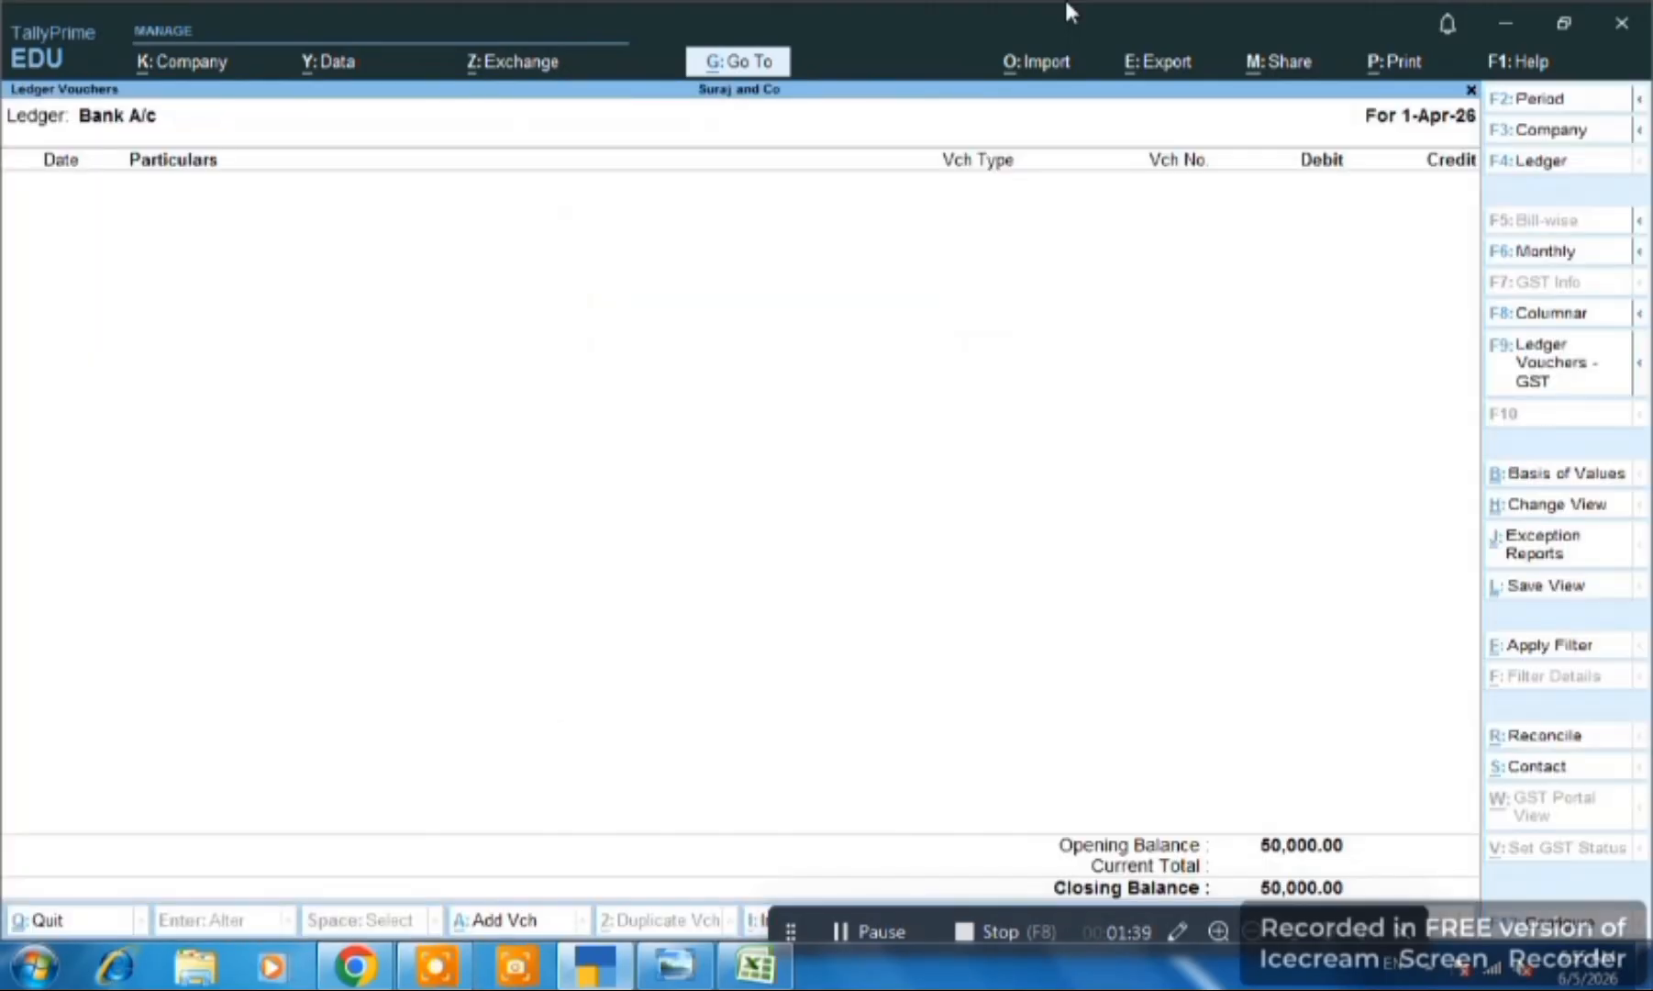
key(Escape)
key(Escape)
key(Escape)
key(Escape)
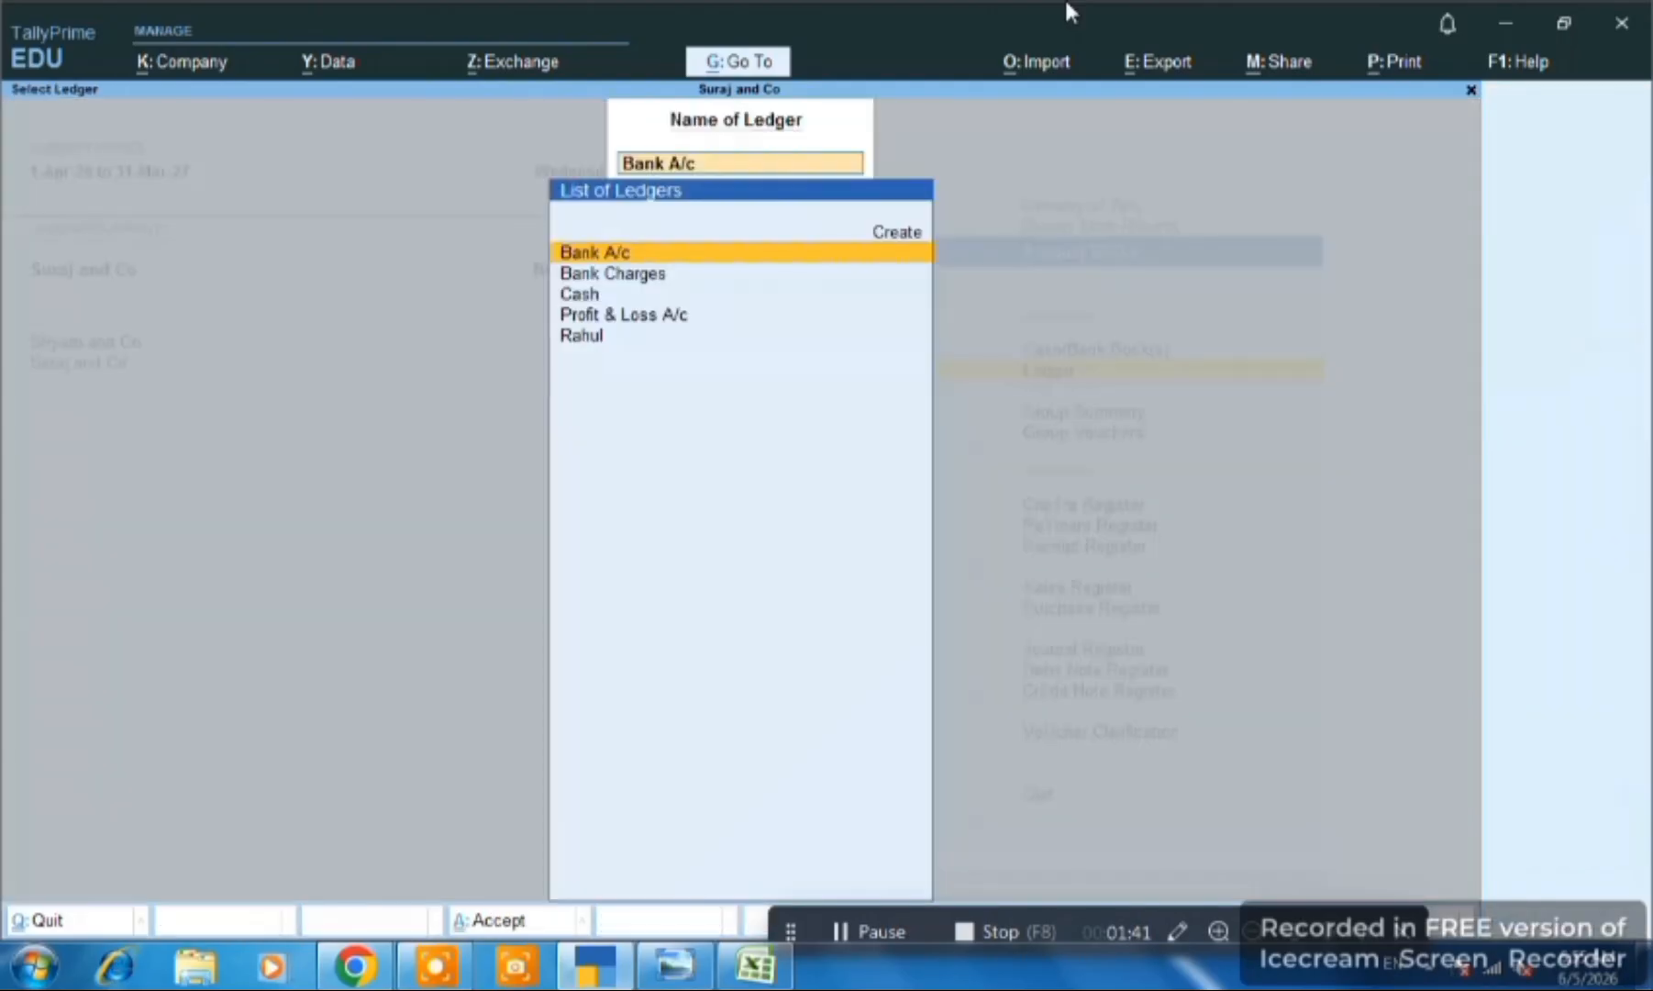
key(Escape)
key(Escape)
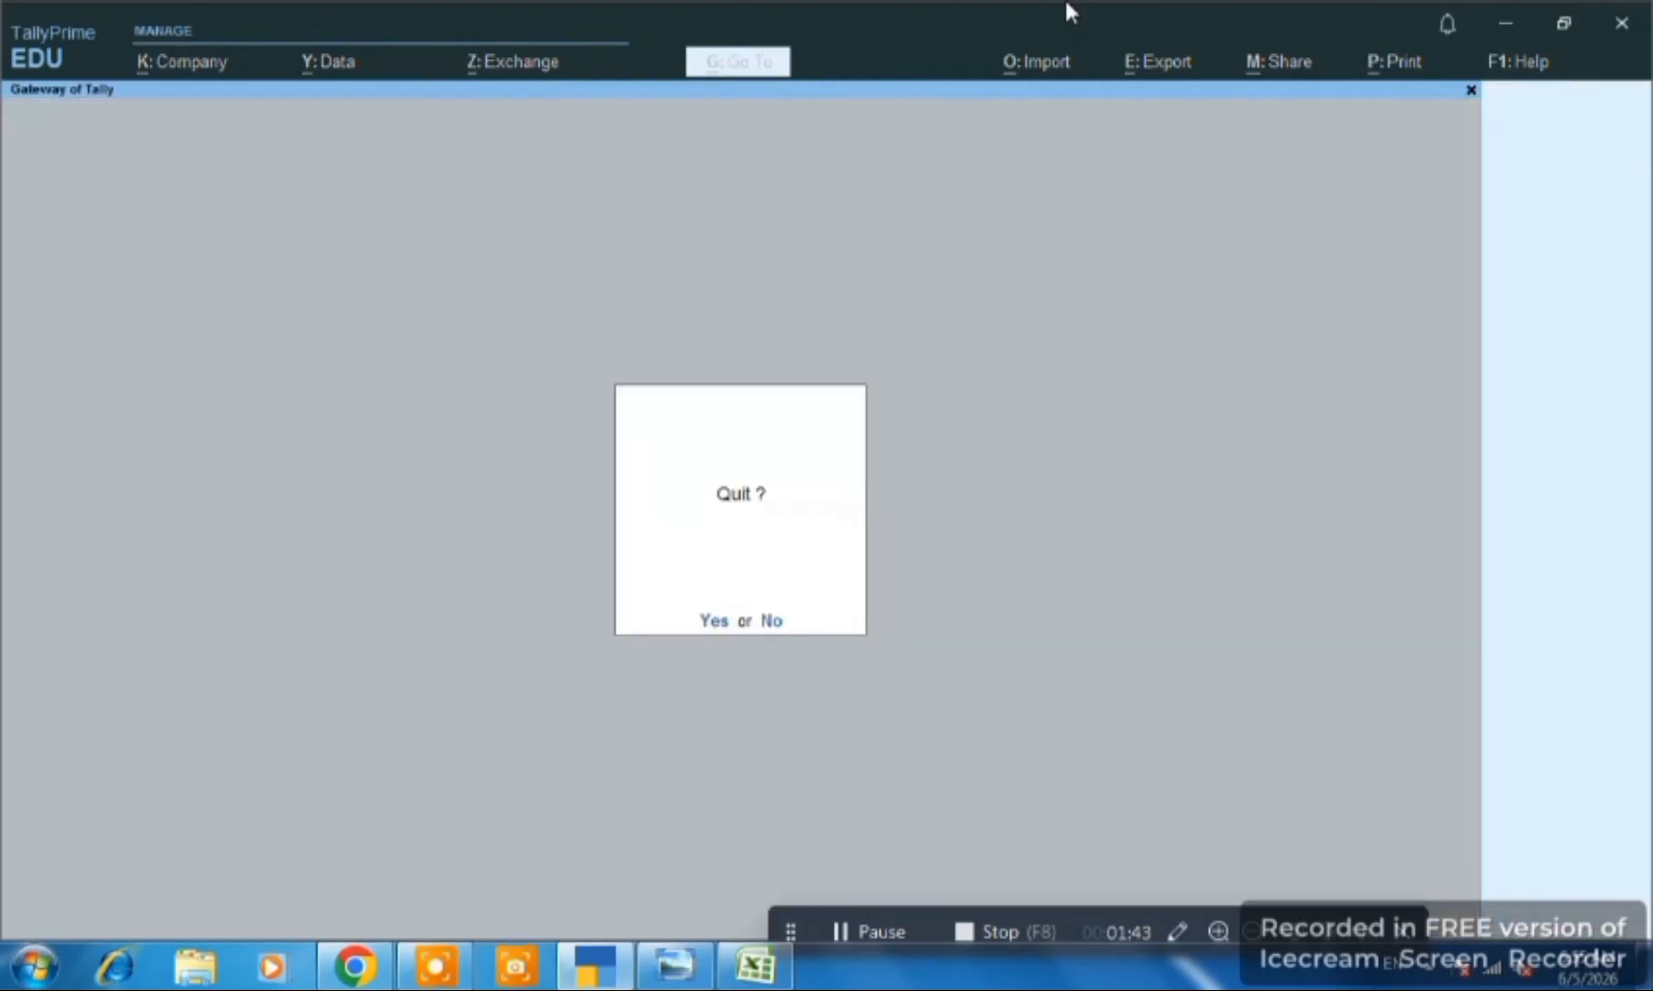
key(Escape)
- Recheck the opening row of the Excel bank statement against the Bank A/c ledger in TallyPrime
key(v)
key(alt+Tab)
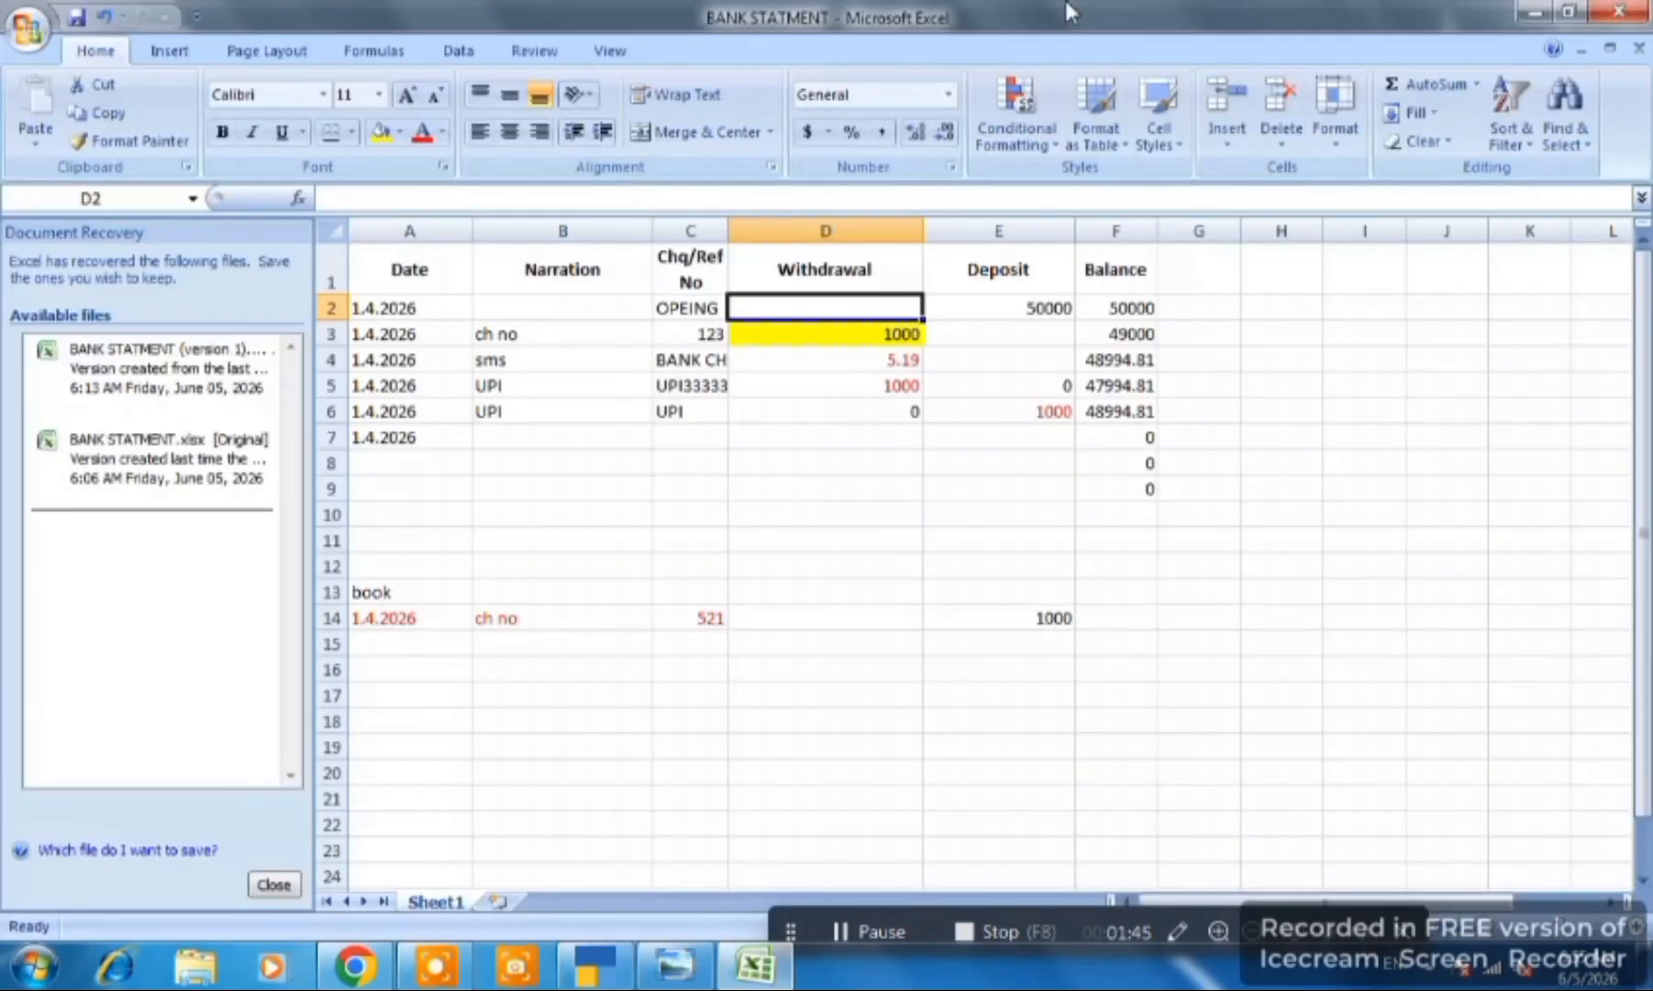
key(alt+Tab)
key(Escape)
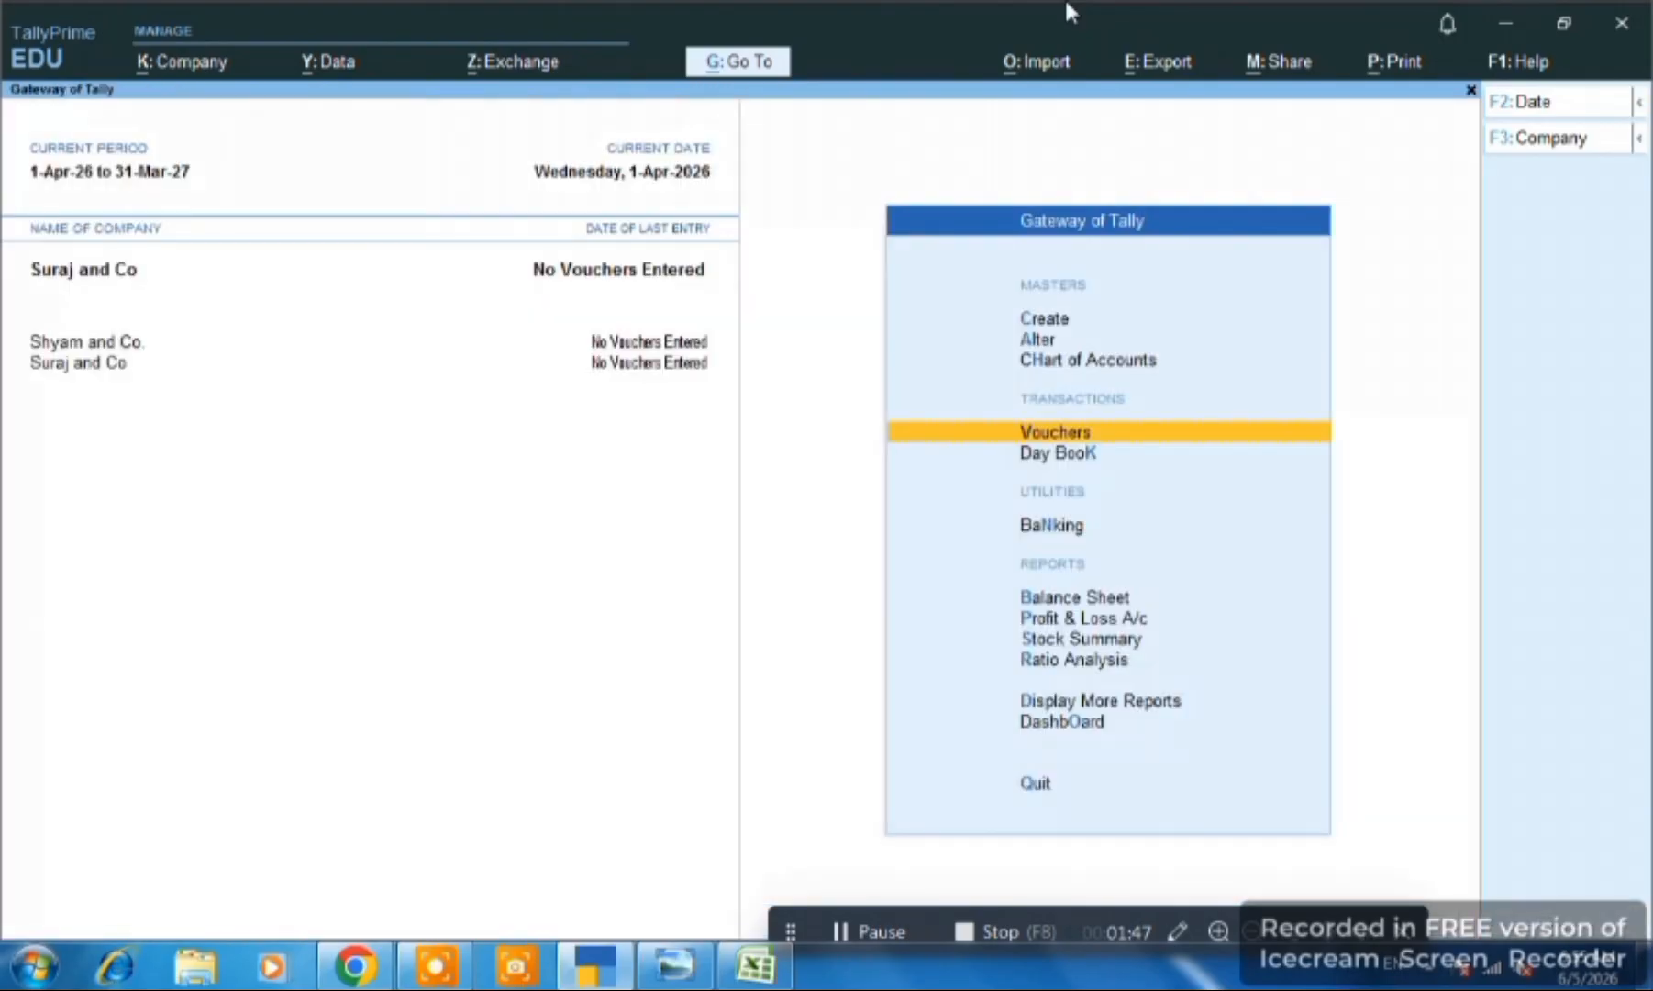
- Review the Bank A/c ledger's bank configuration and opening balance in Ledger Alteration, accept it and return to the Gateway of Tally
key(Up)
key(Up)
key(Return)
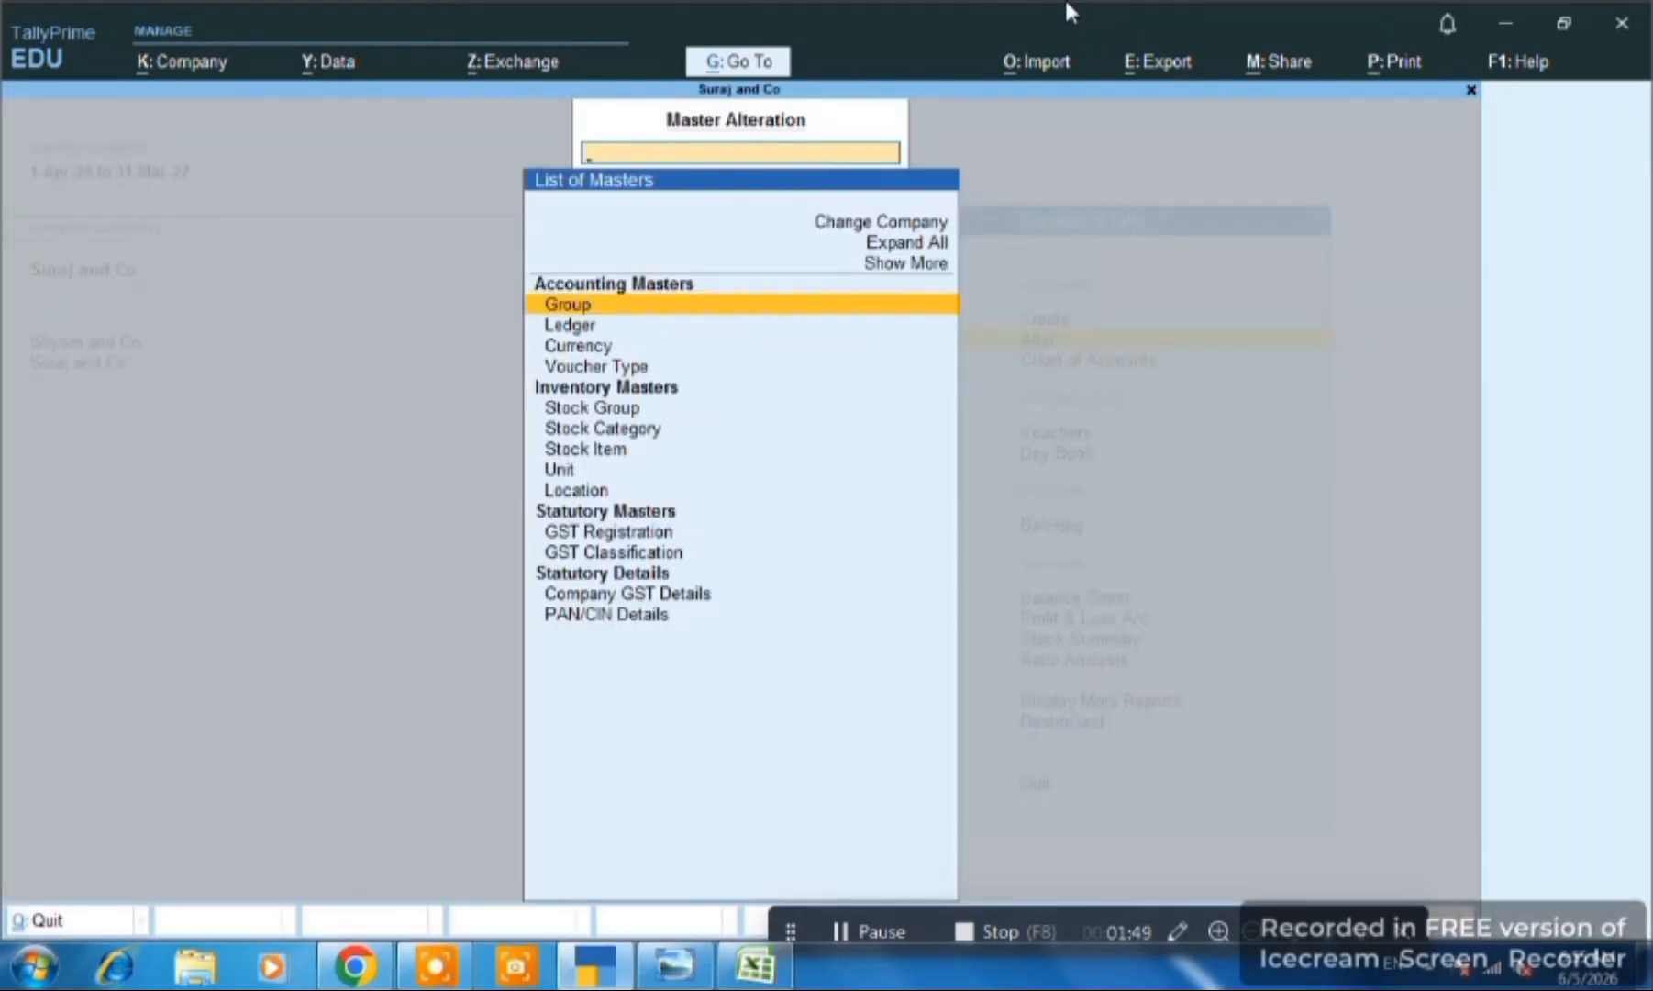
text(Bank)
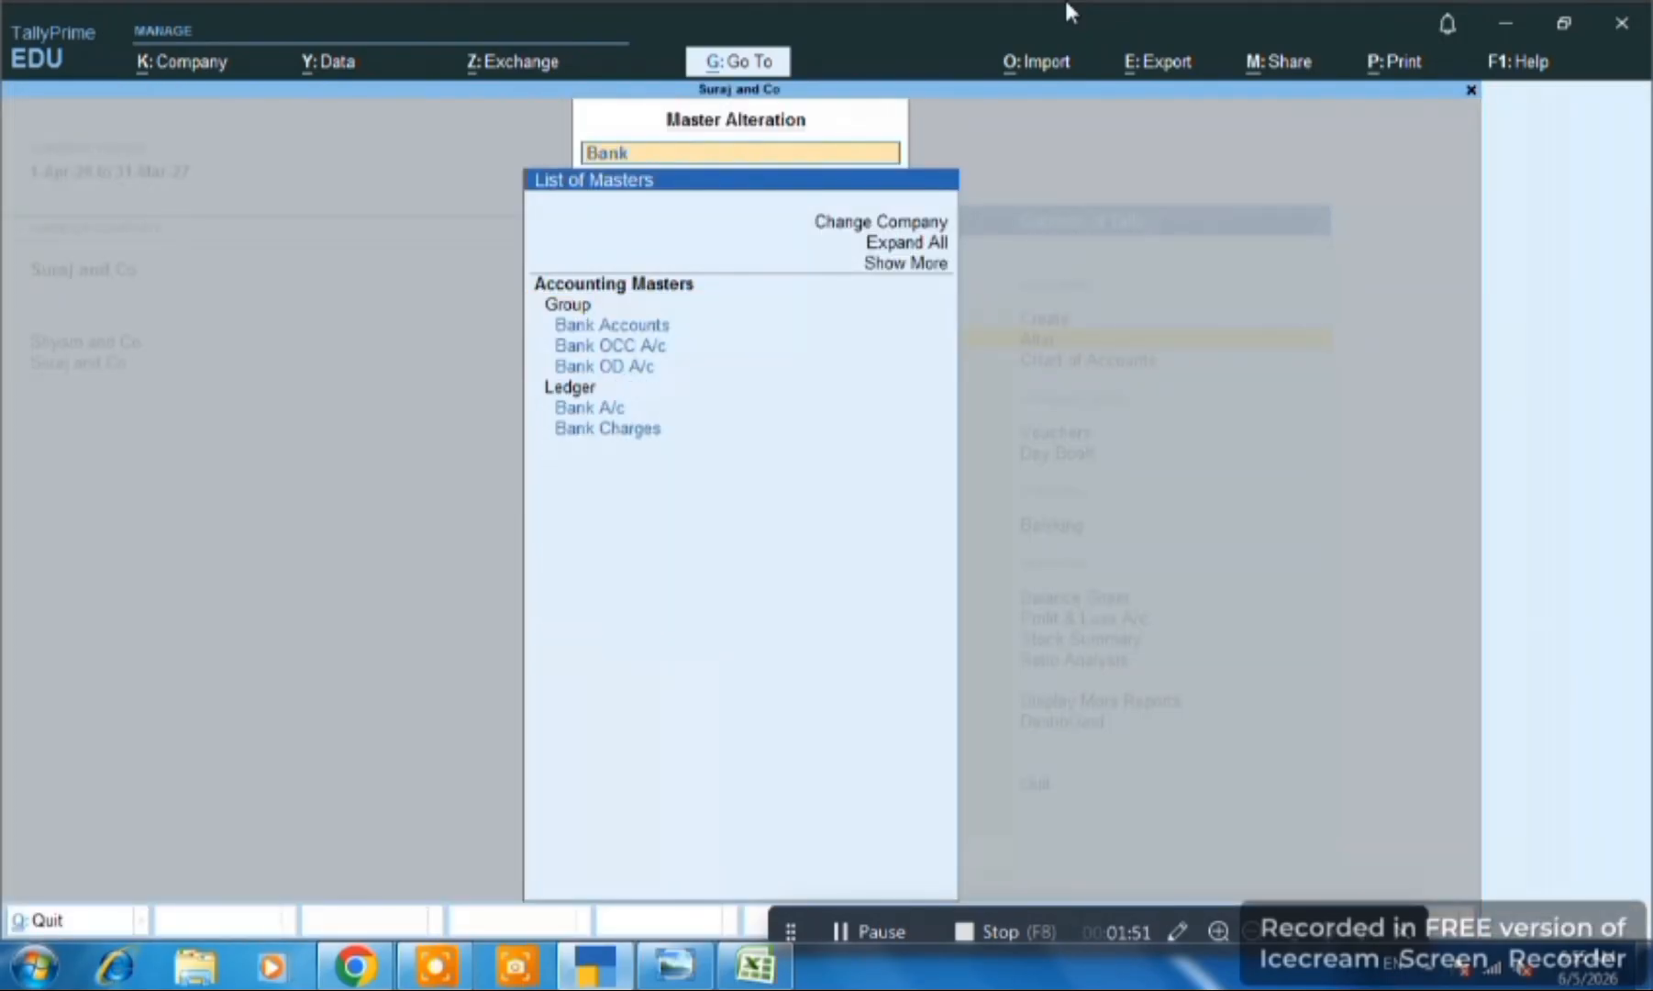
key(Down)
key(Down)
key(Down)
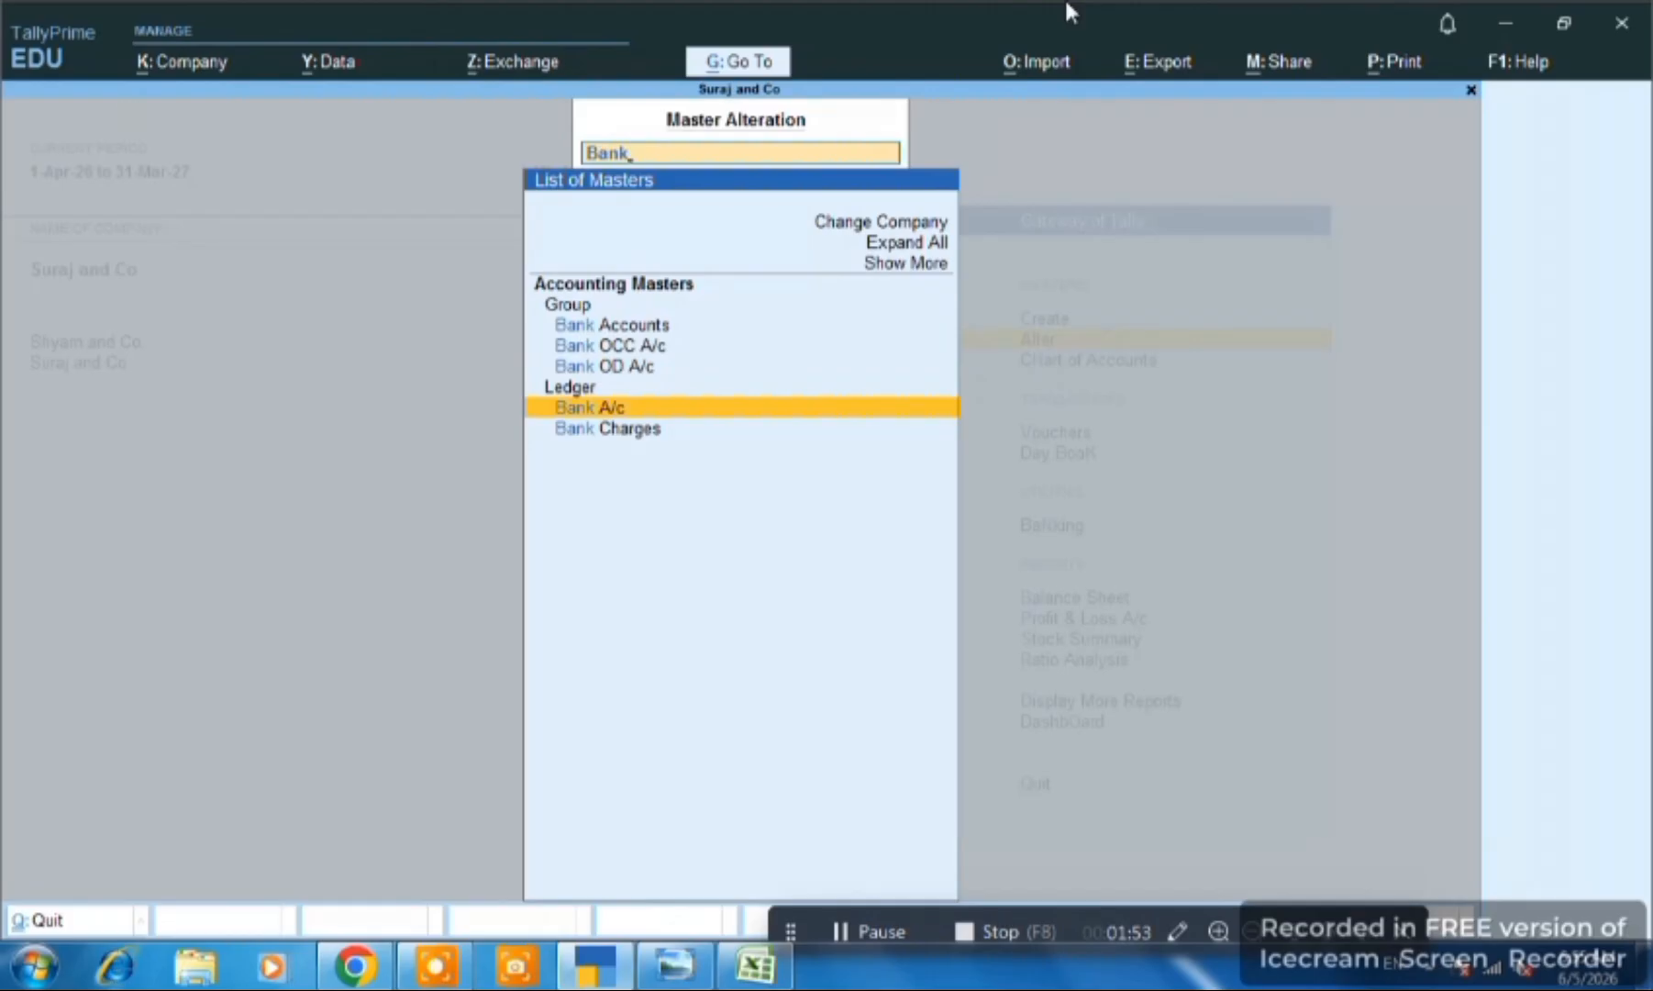
key(Return)
key(Return)
key(Return)
key(Return)
key(Return)
key(Return)
key(Return)
key(Return)
key(Return)
key(Return)
key(Return)
key(Return)
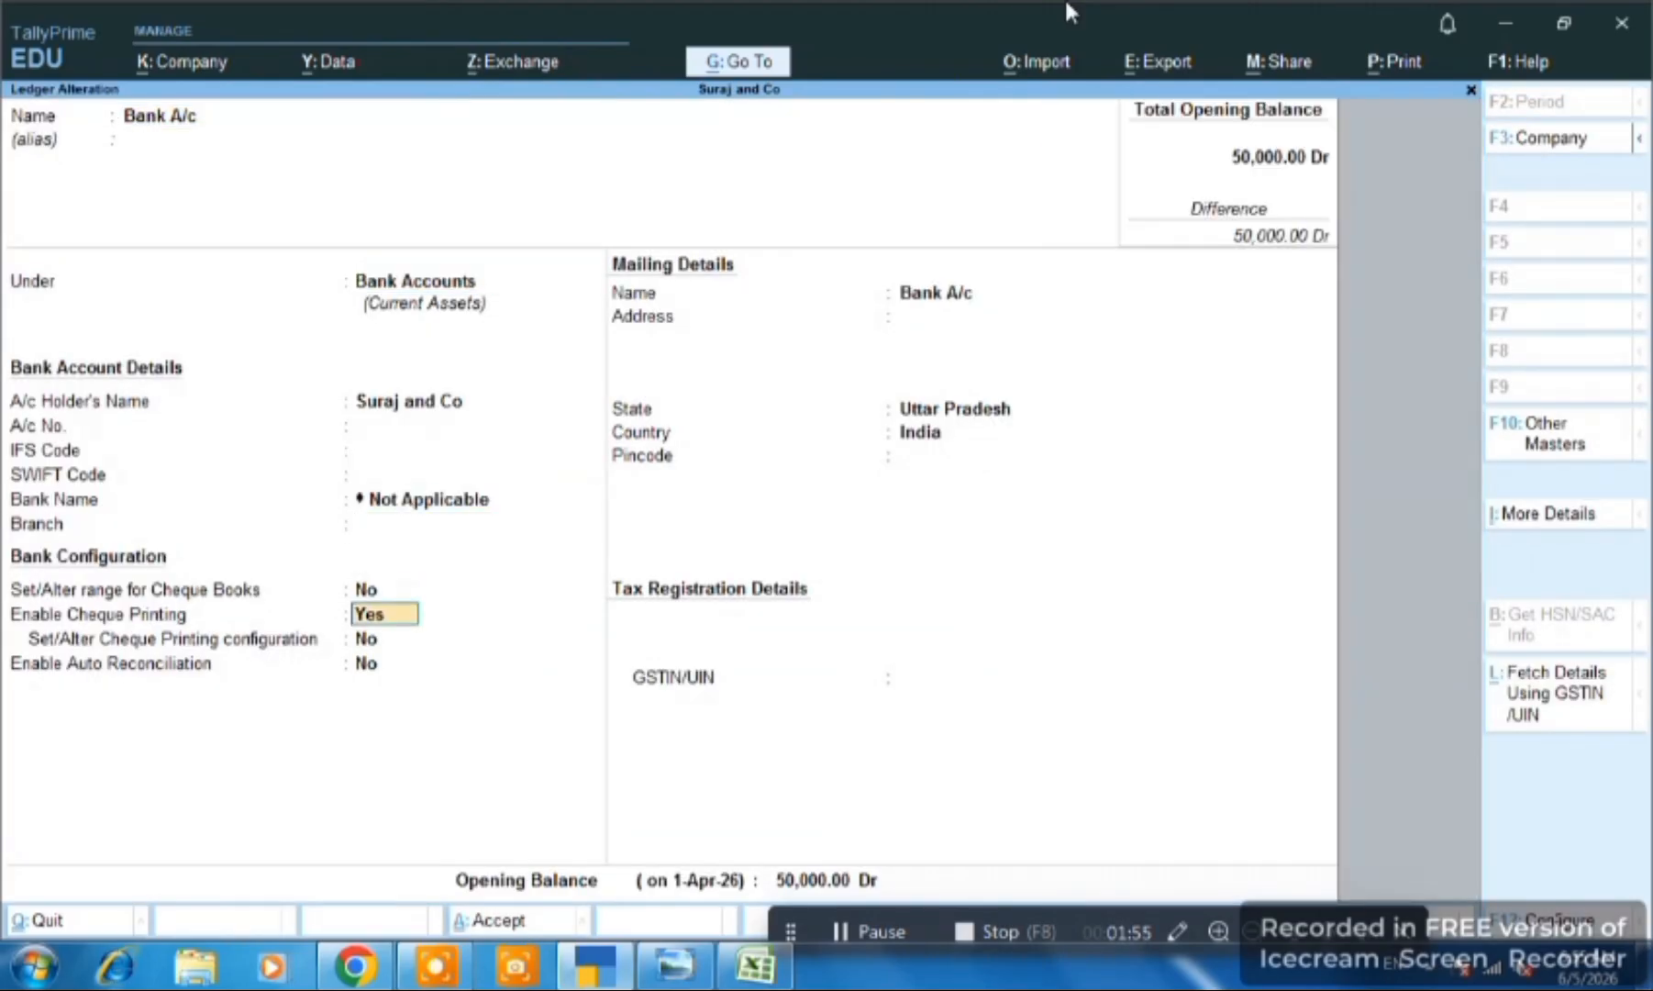
key(Return)
key(Return)
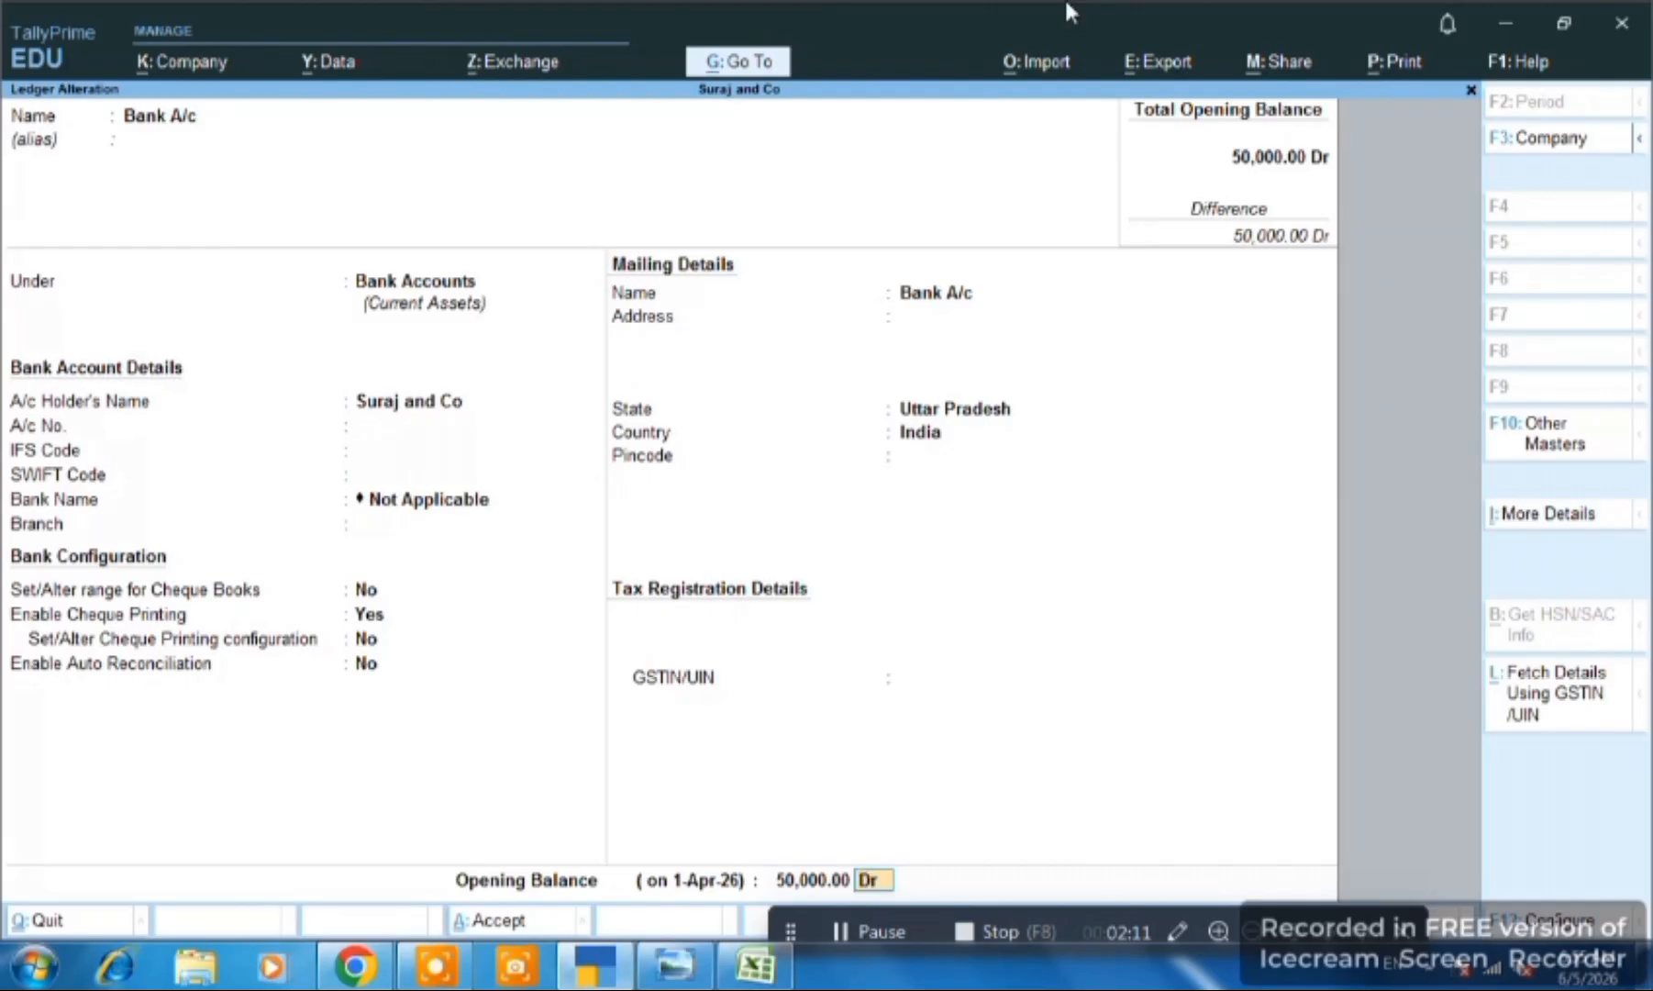
key(Return)
key(Return)
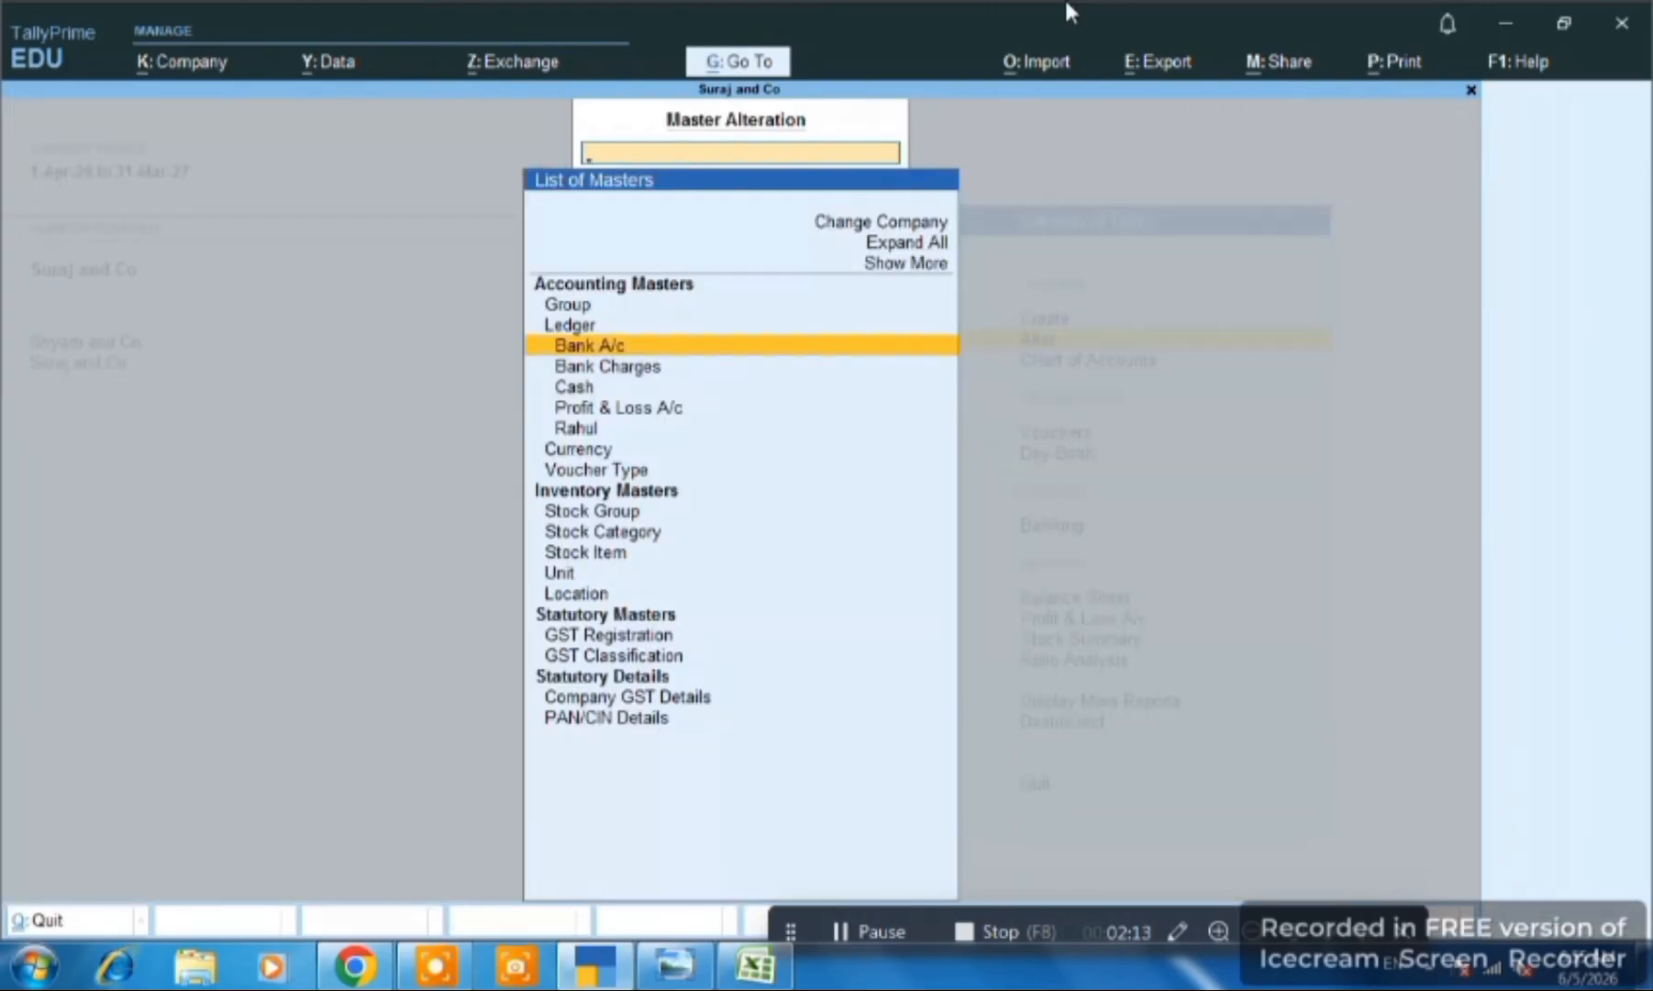
key(Escape)
key(Up)
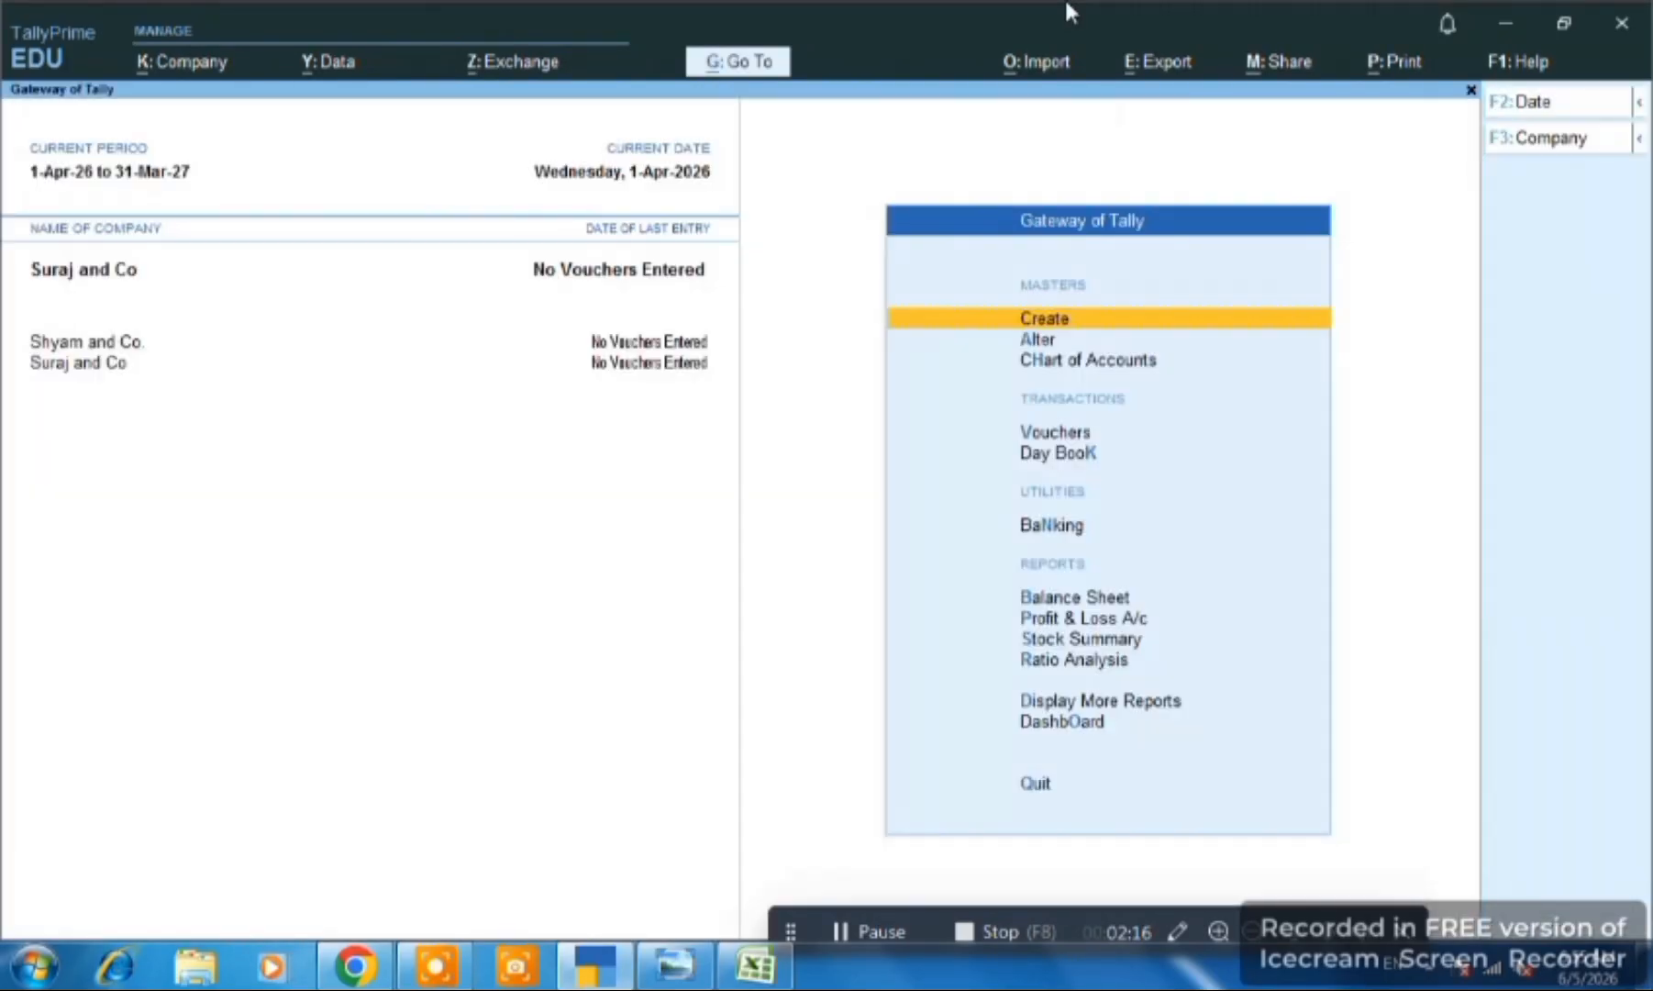
- Open a new payment voucher and examine the date, cheque number and withdrawal amount of the first cheque entry in the Excel statement
key(v)
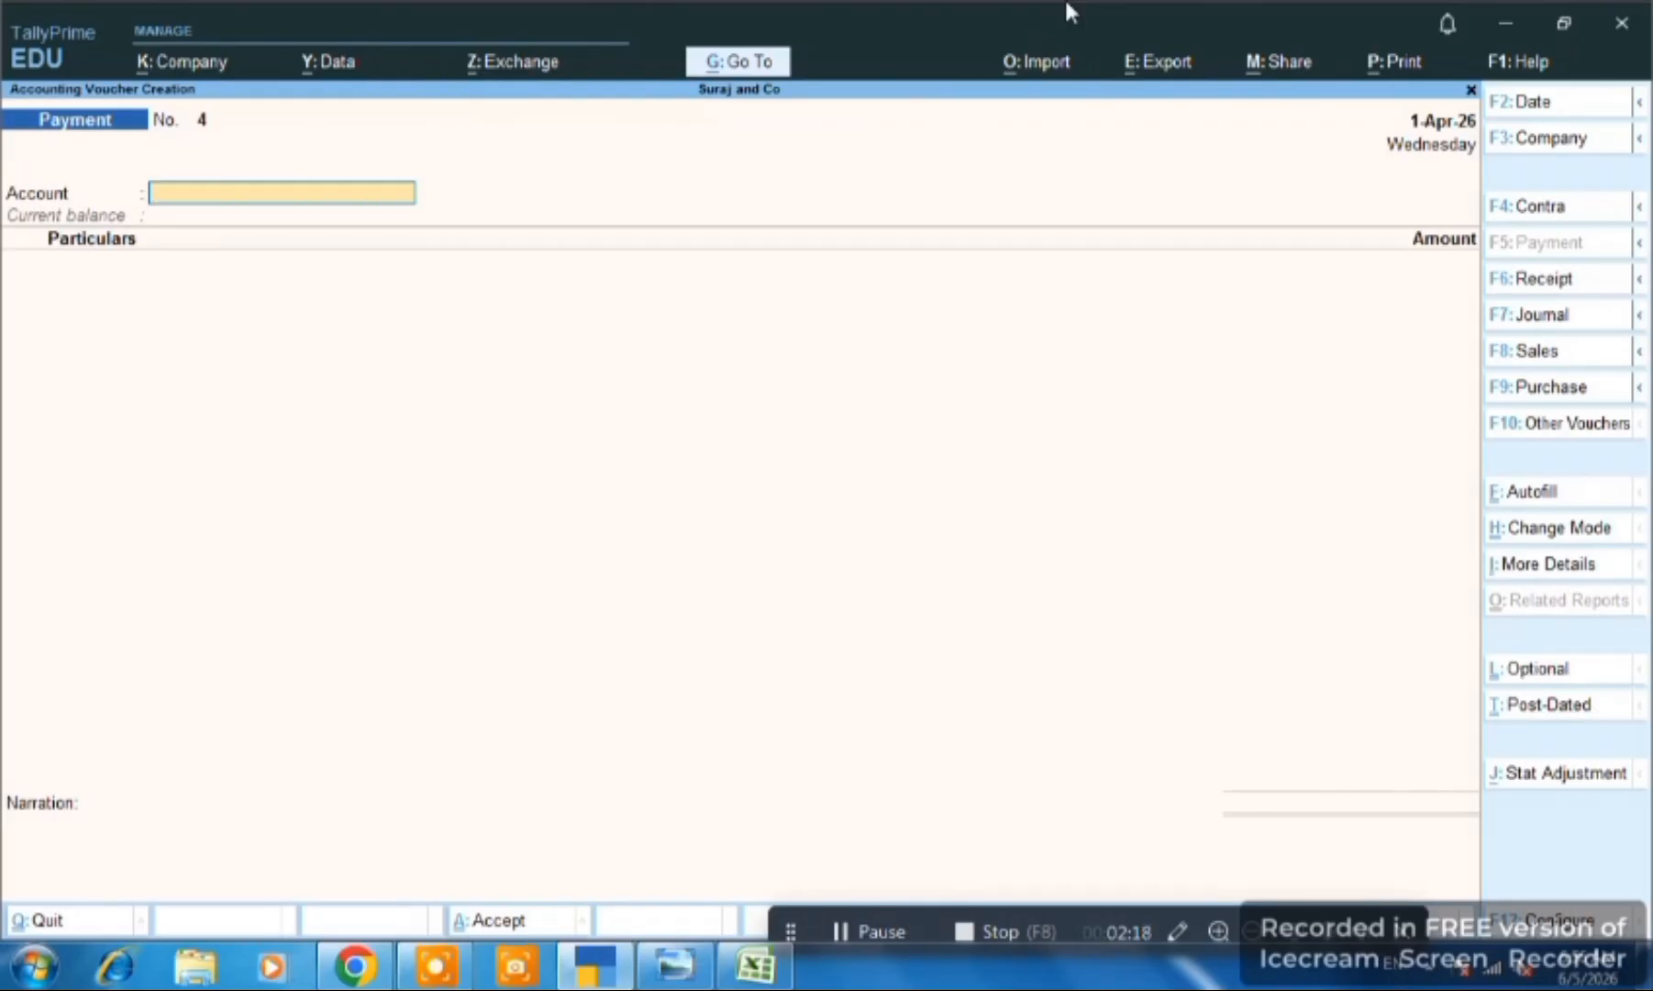
key(alt+Tab)
key(Down)
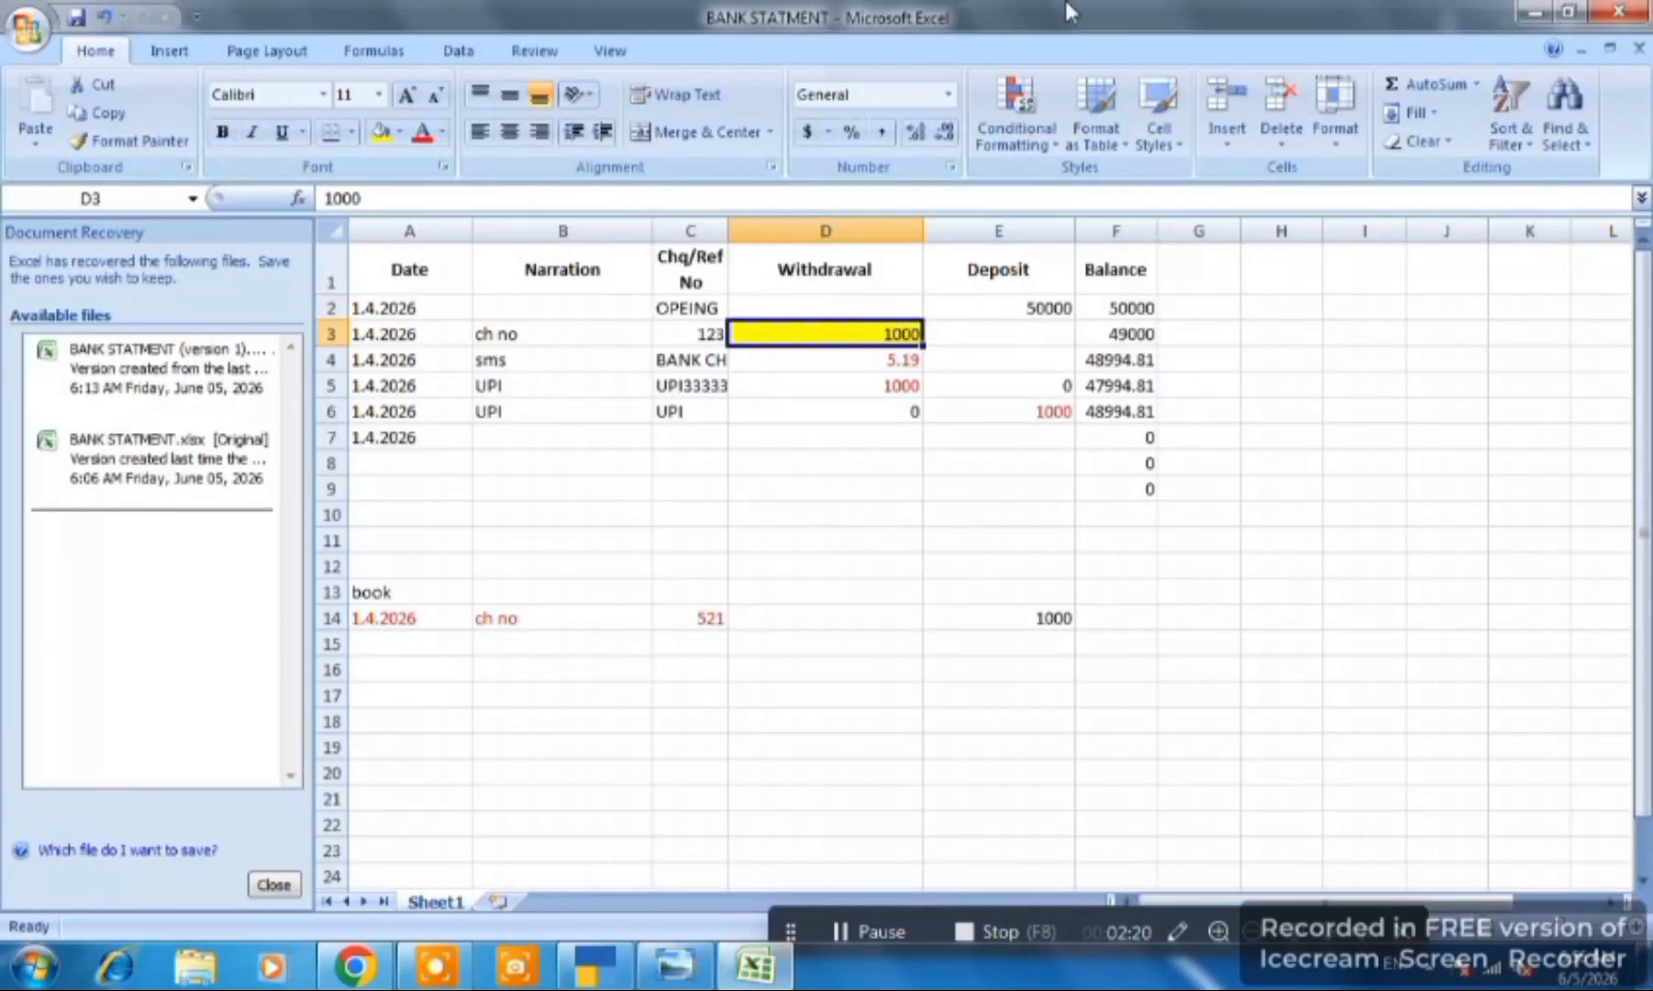
key(Left)
key(Left)
key(Left)
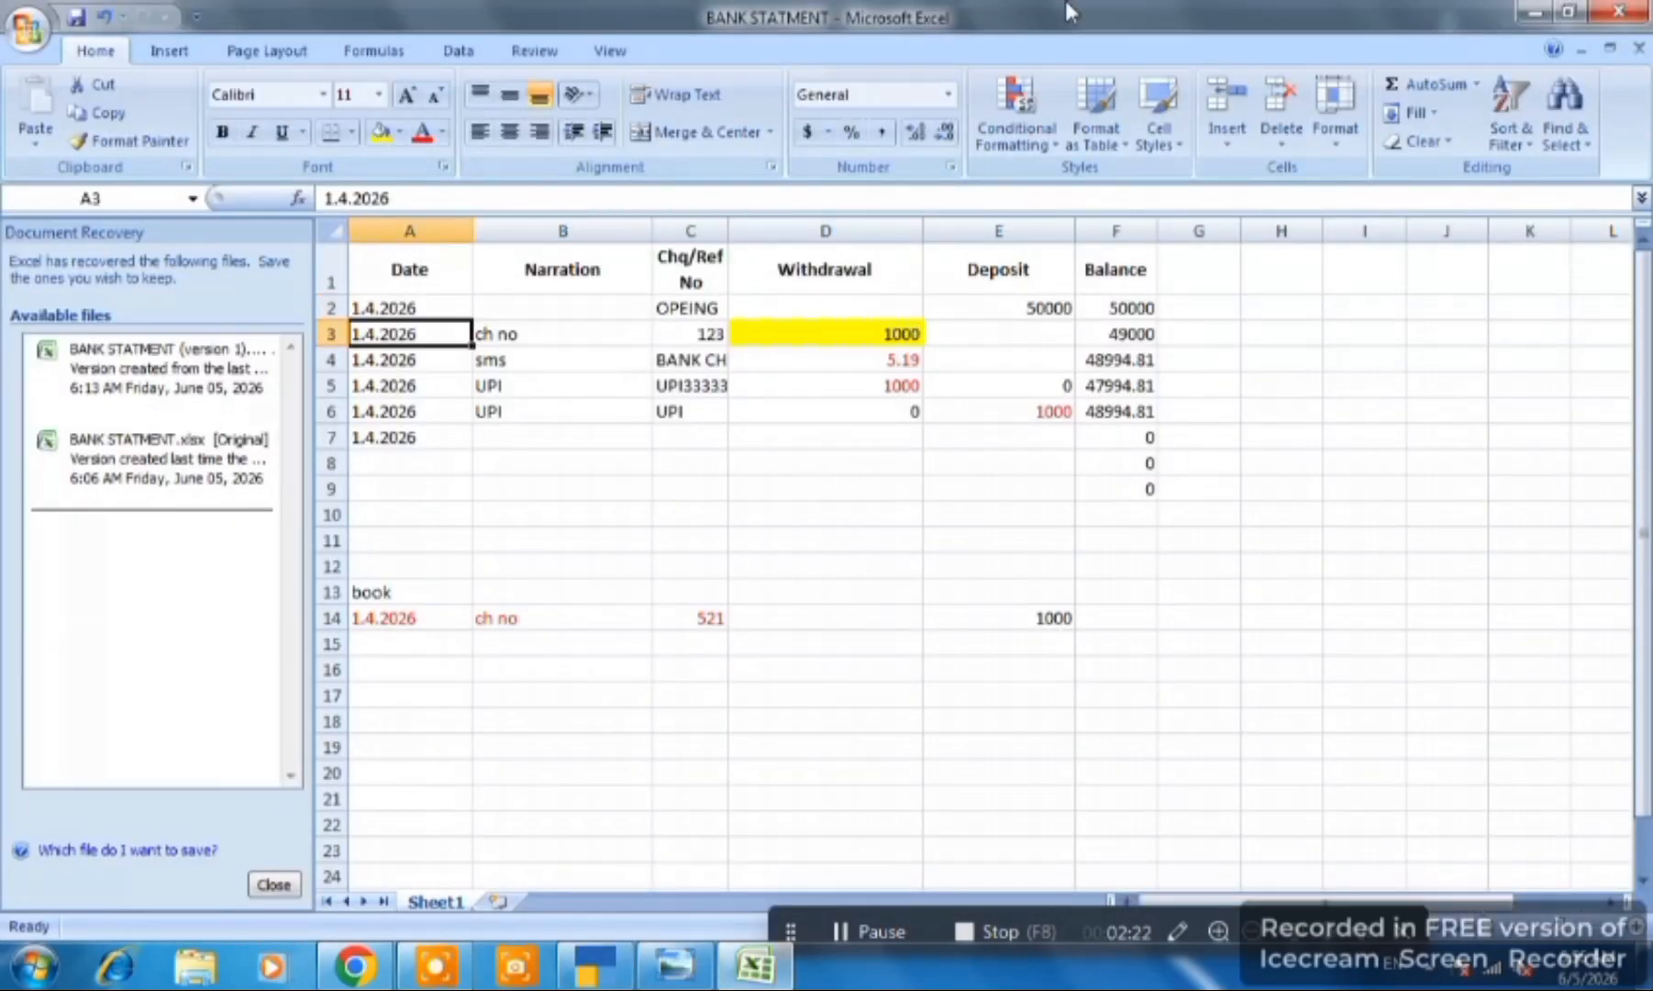
key(Right)
key(Right)
key(Right)
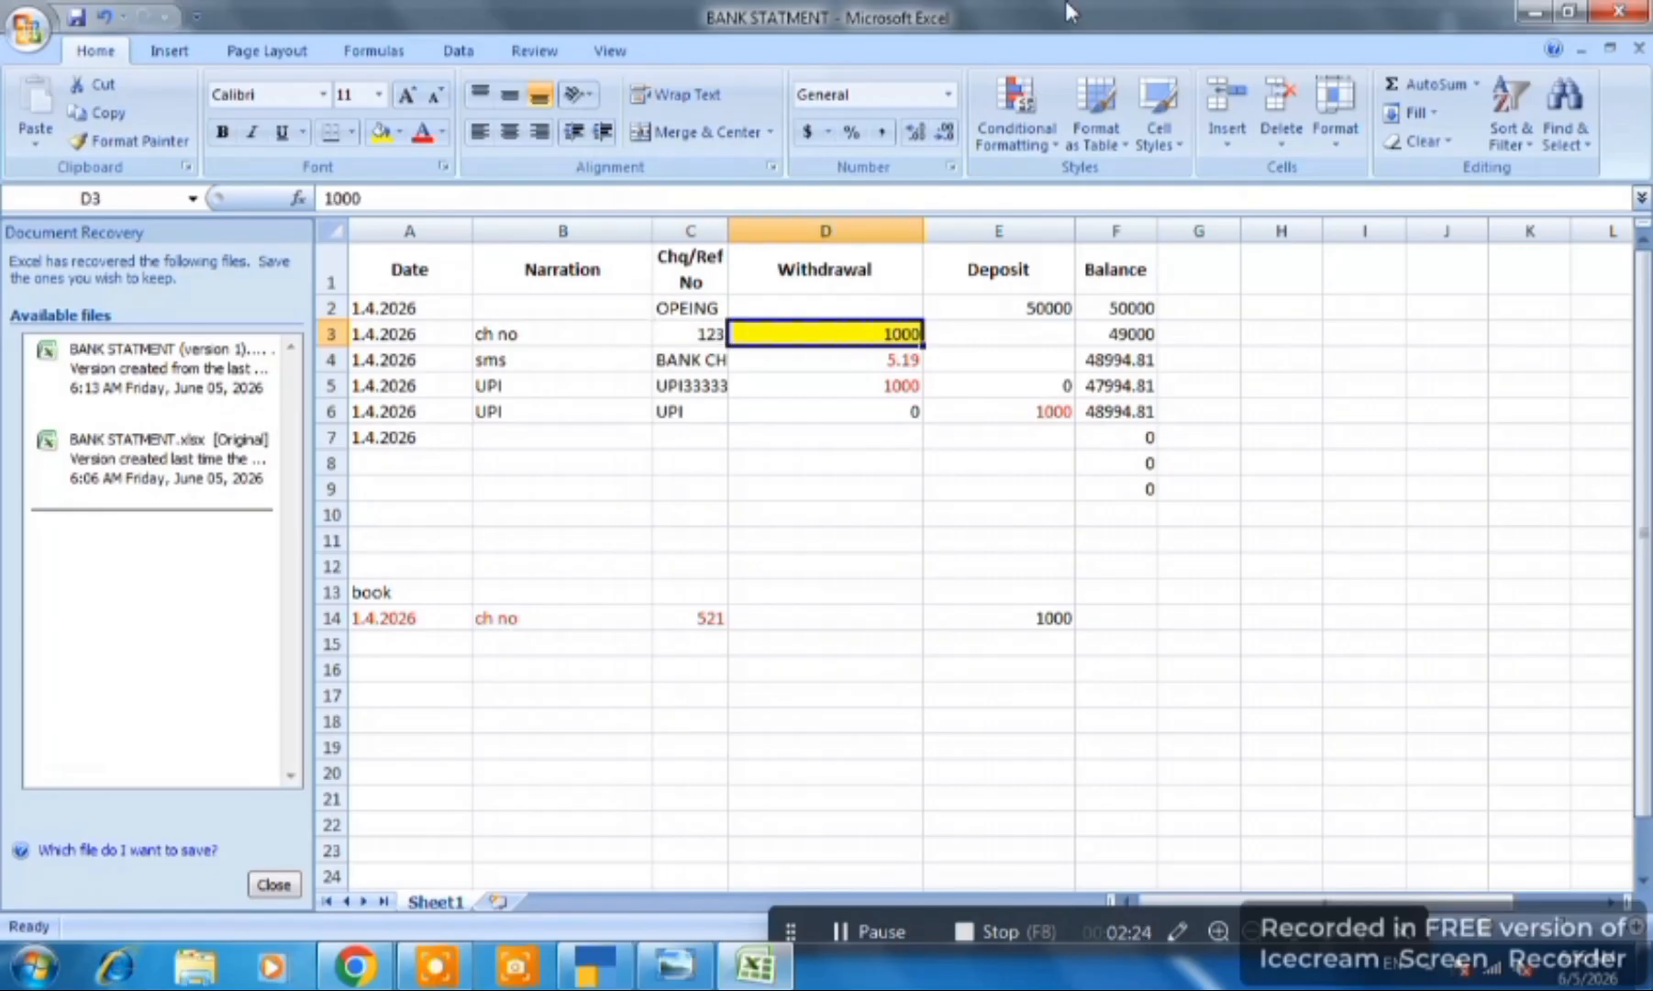
key(Left)
key(Left)
key(Left)
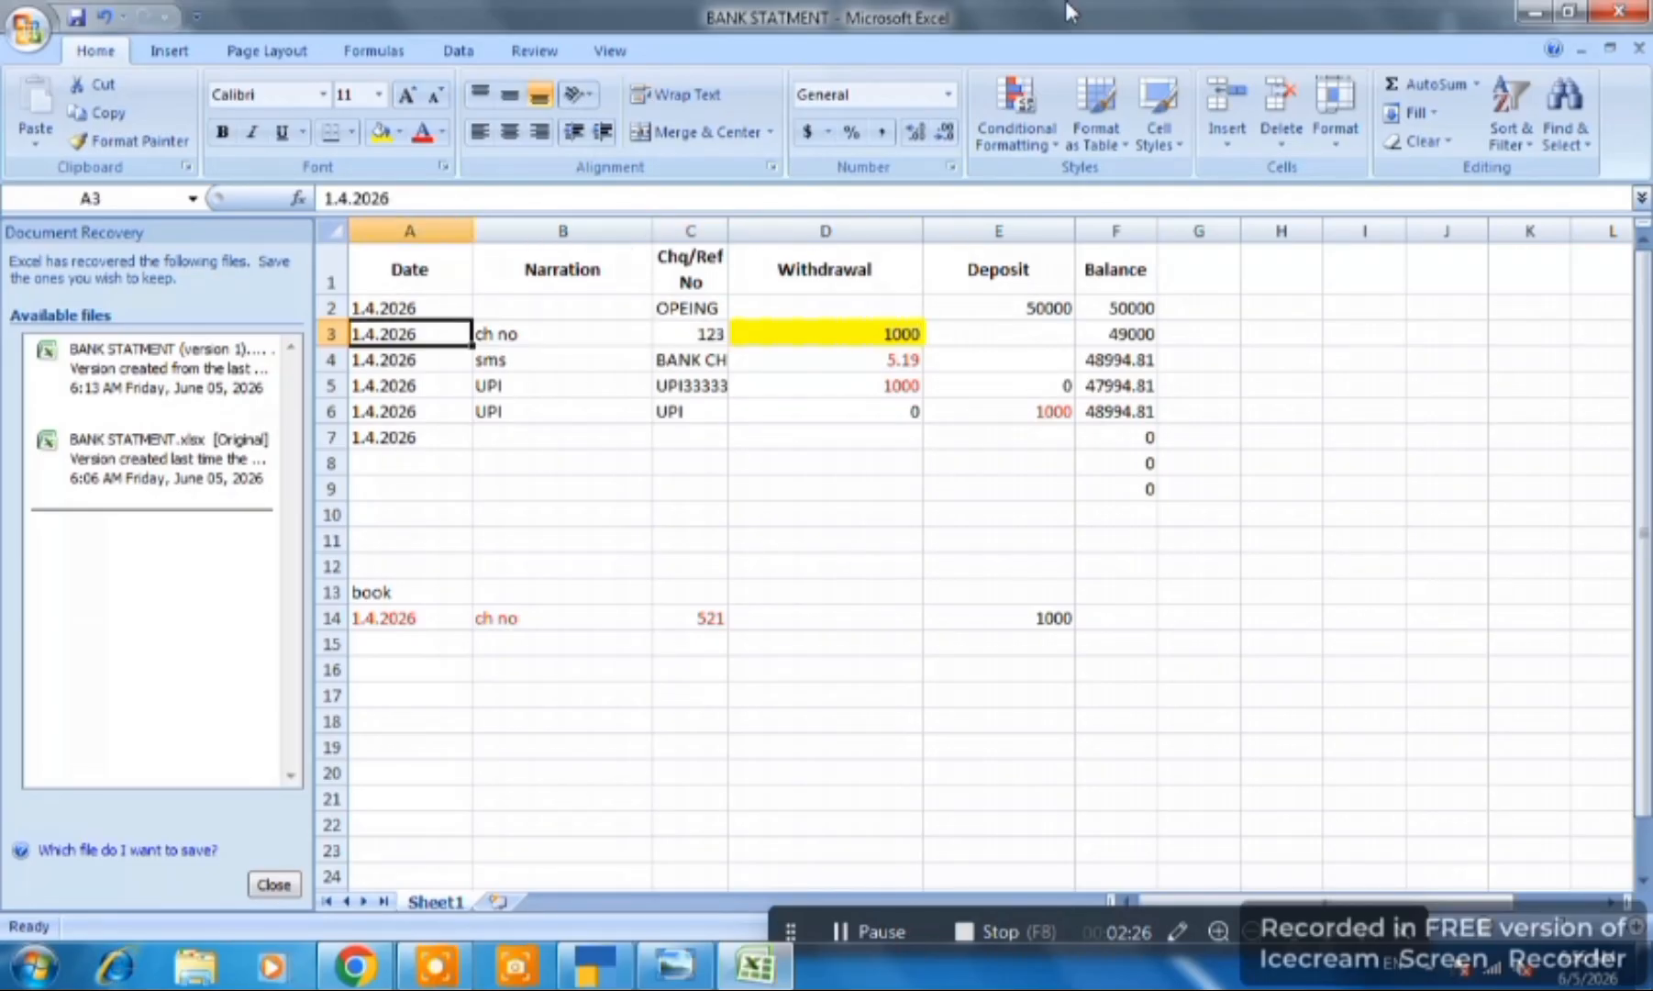
key(Right)
key(Right)
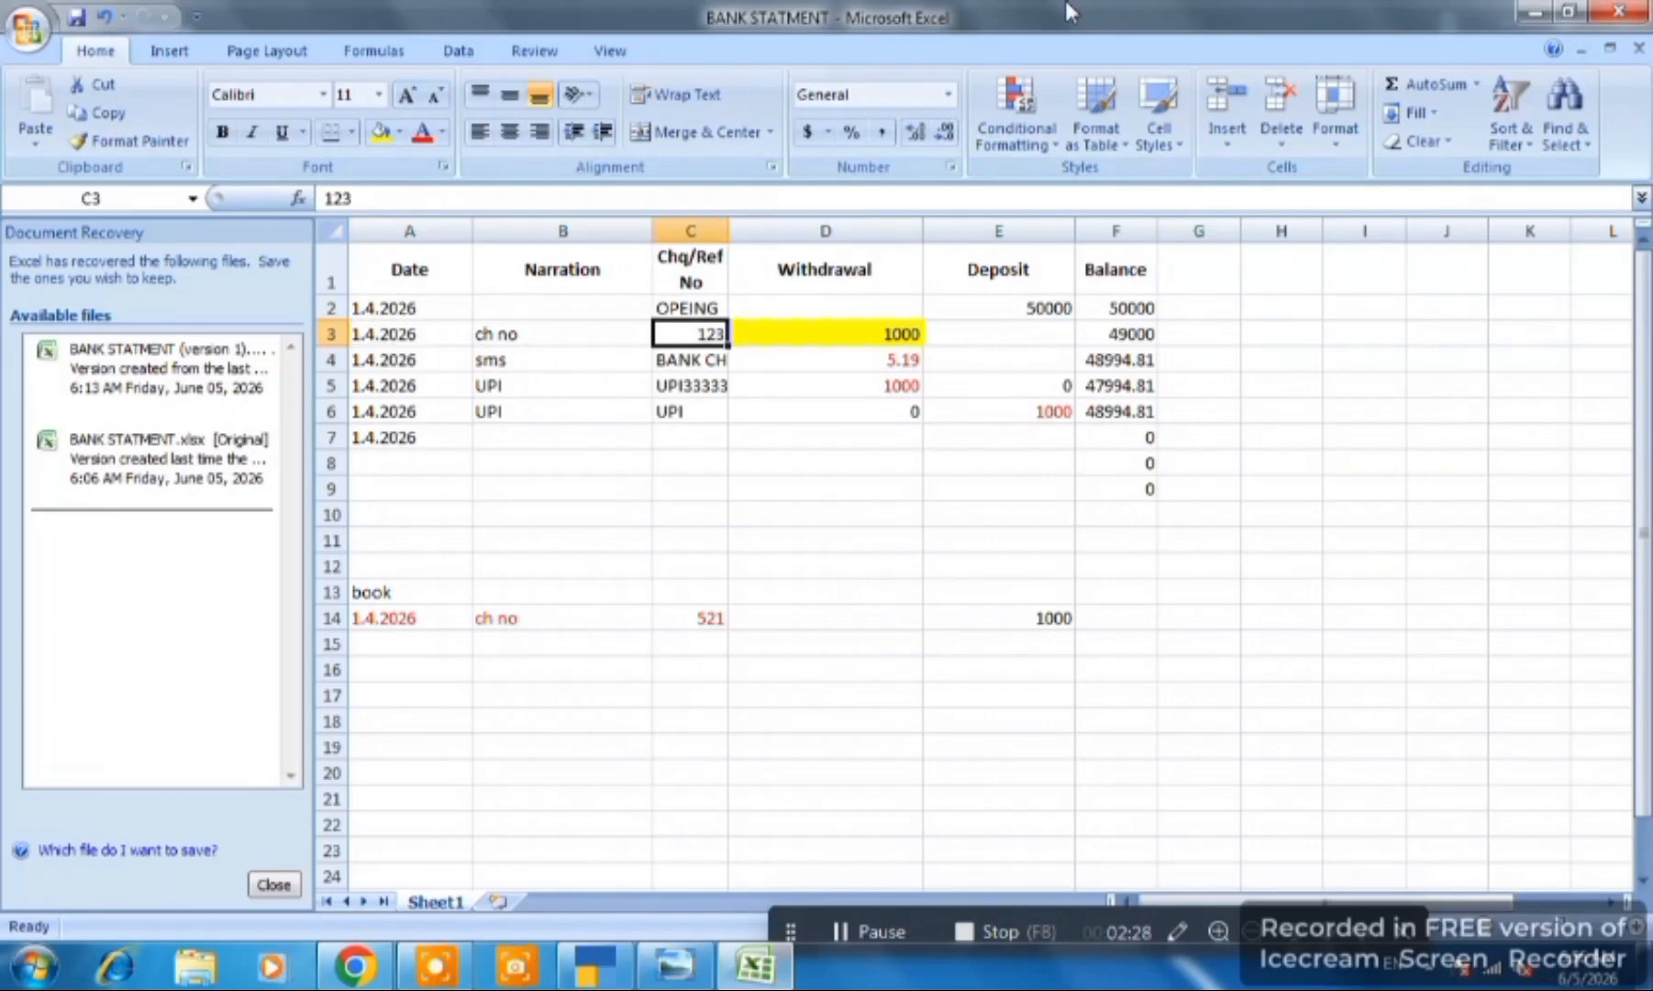
key(alt+Tab)
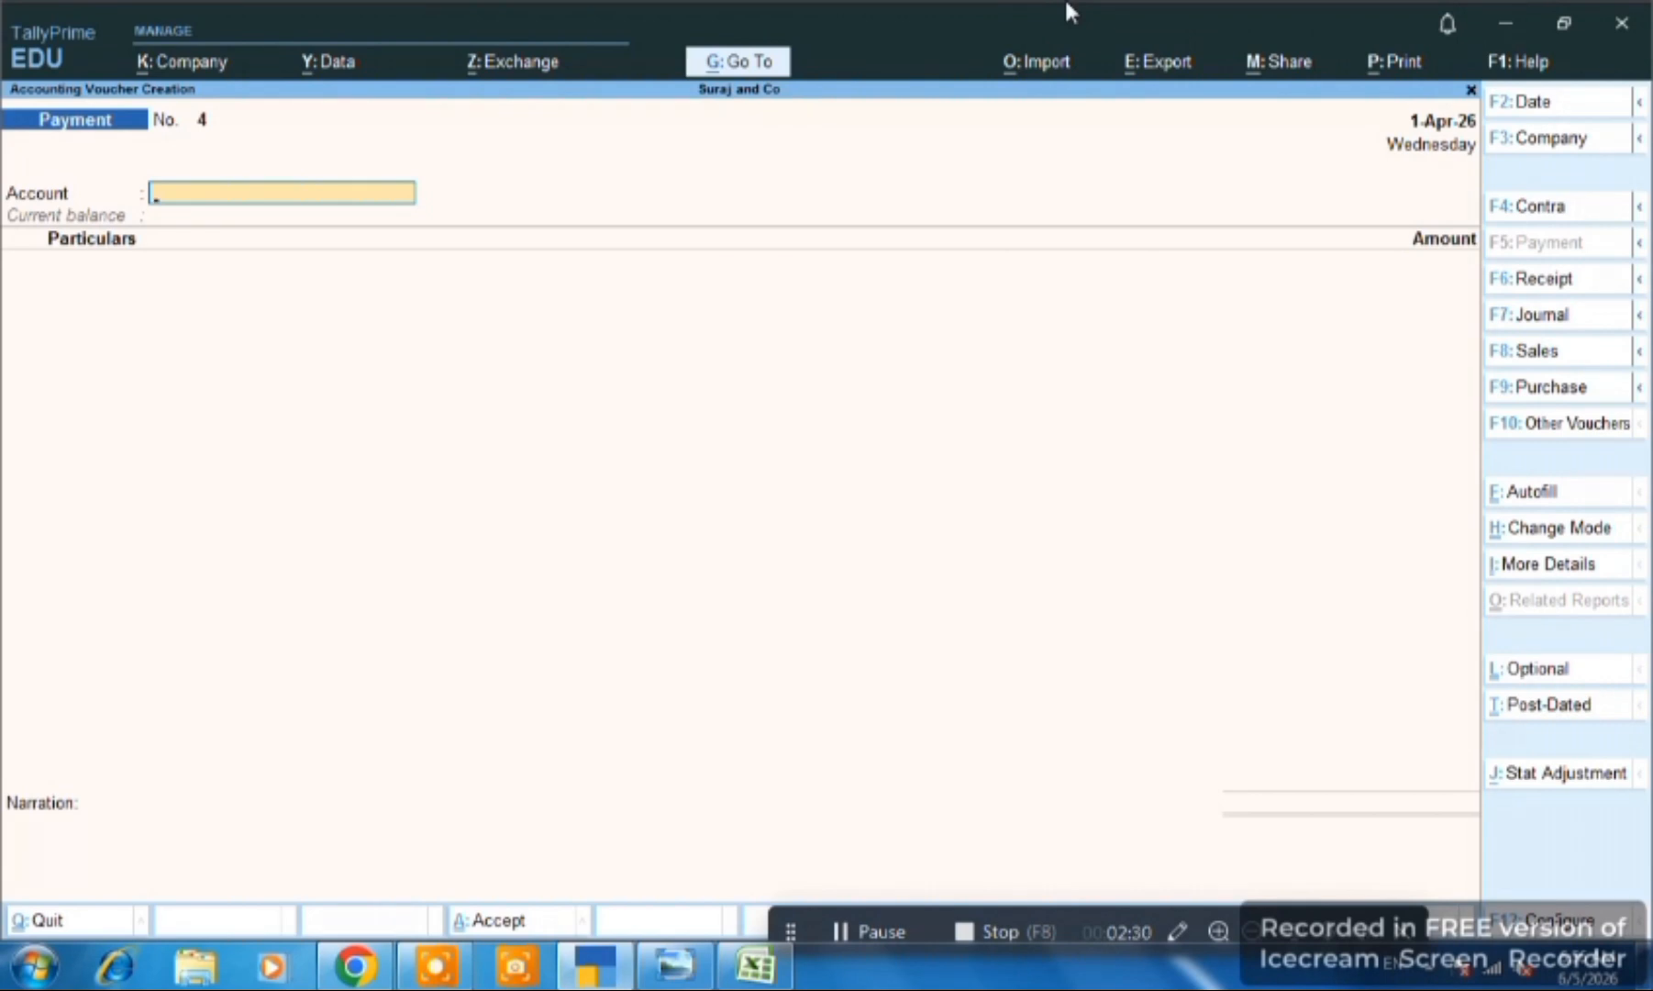
- Fill in the payment voucher with Bank A/c as account and 1000 to the party ledger, dismissing the Windows color scheme prompt
text(Bank)
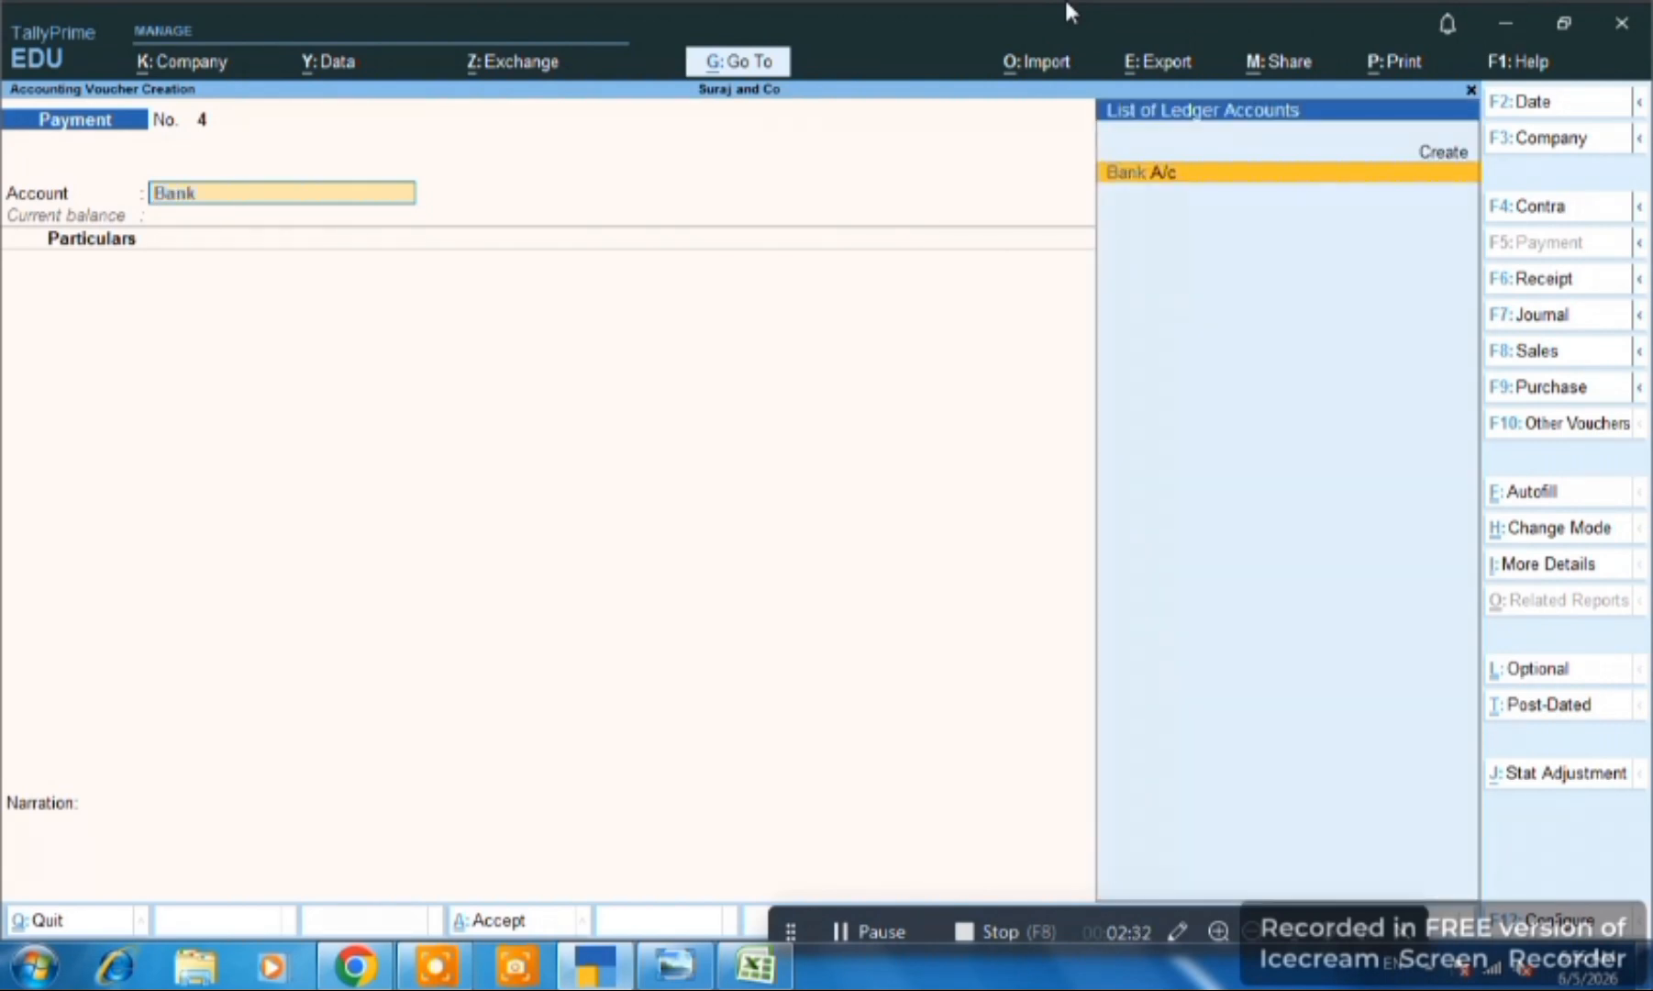
key(Return)
text(Ra)
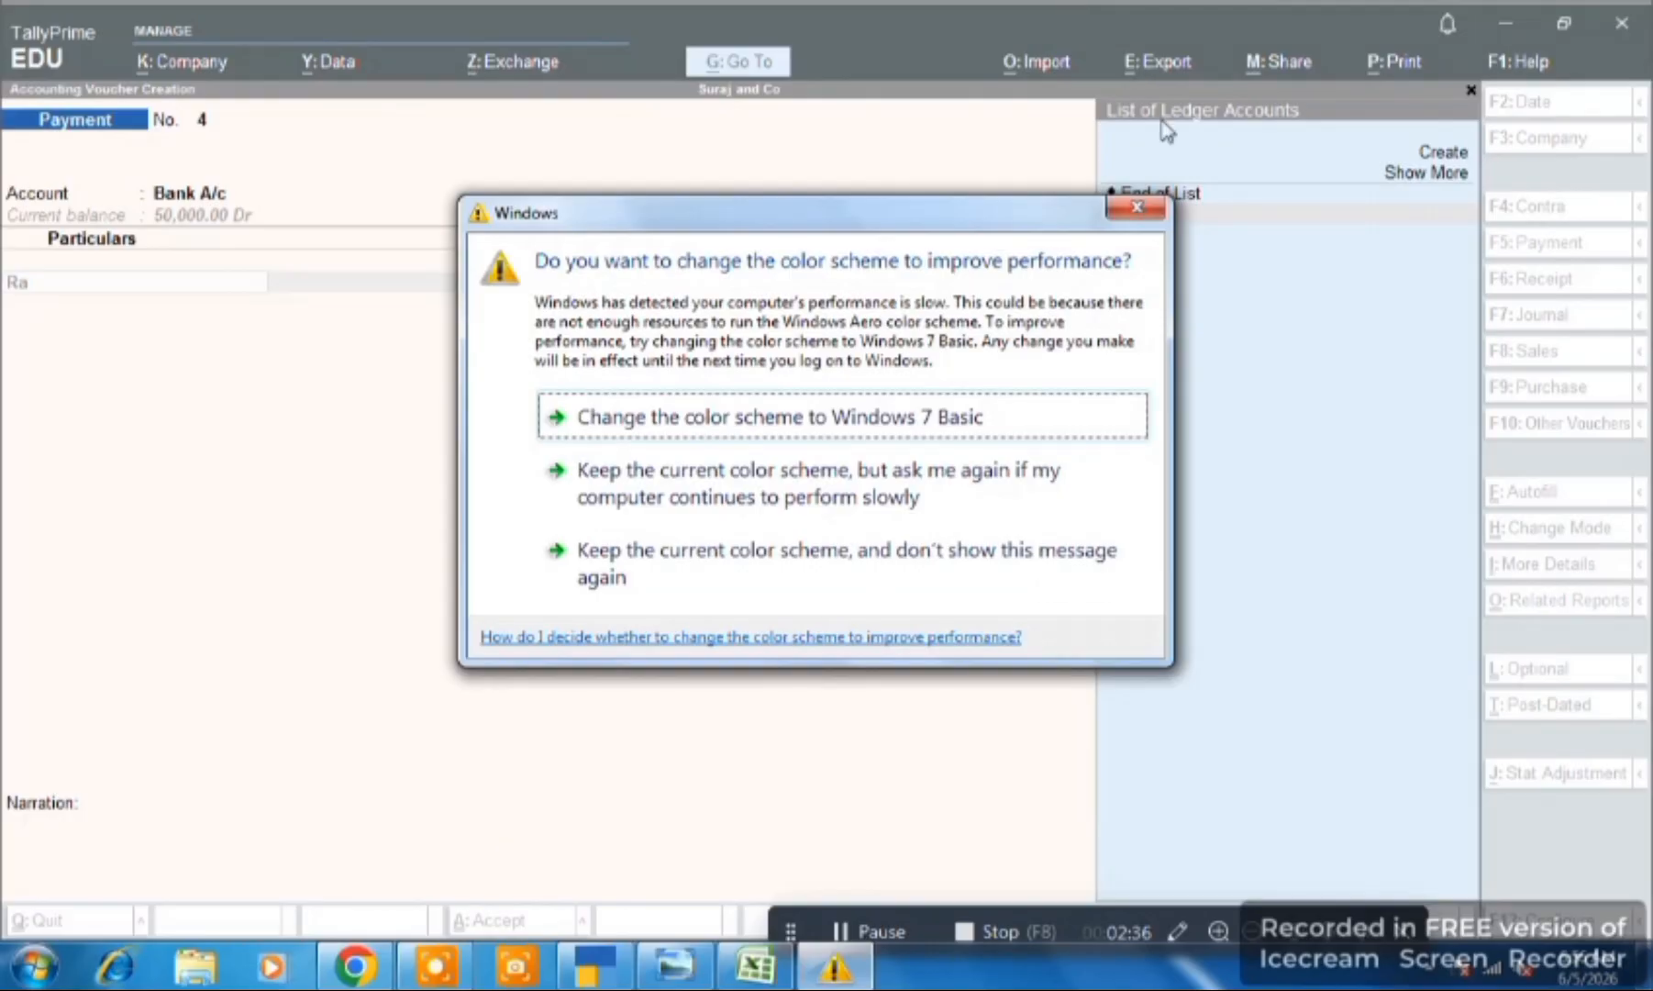
click(1144, 208)
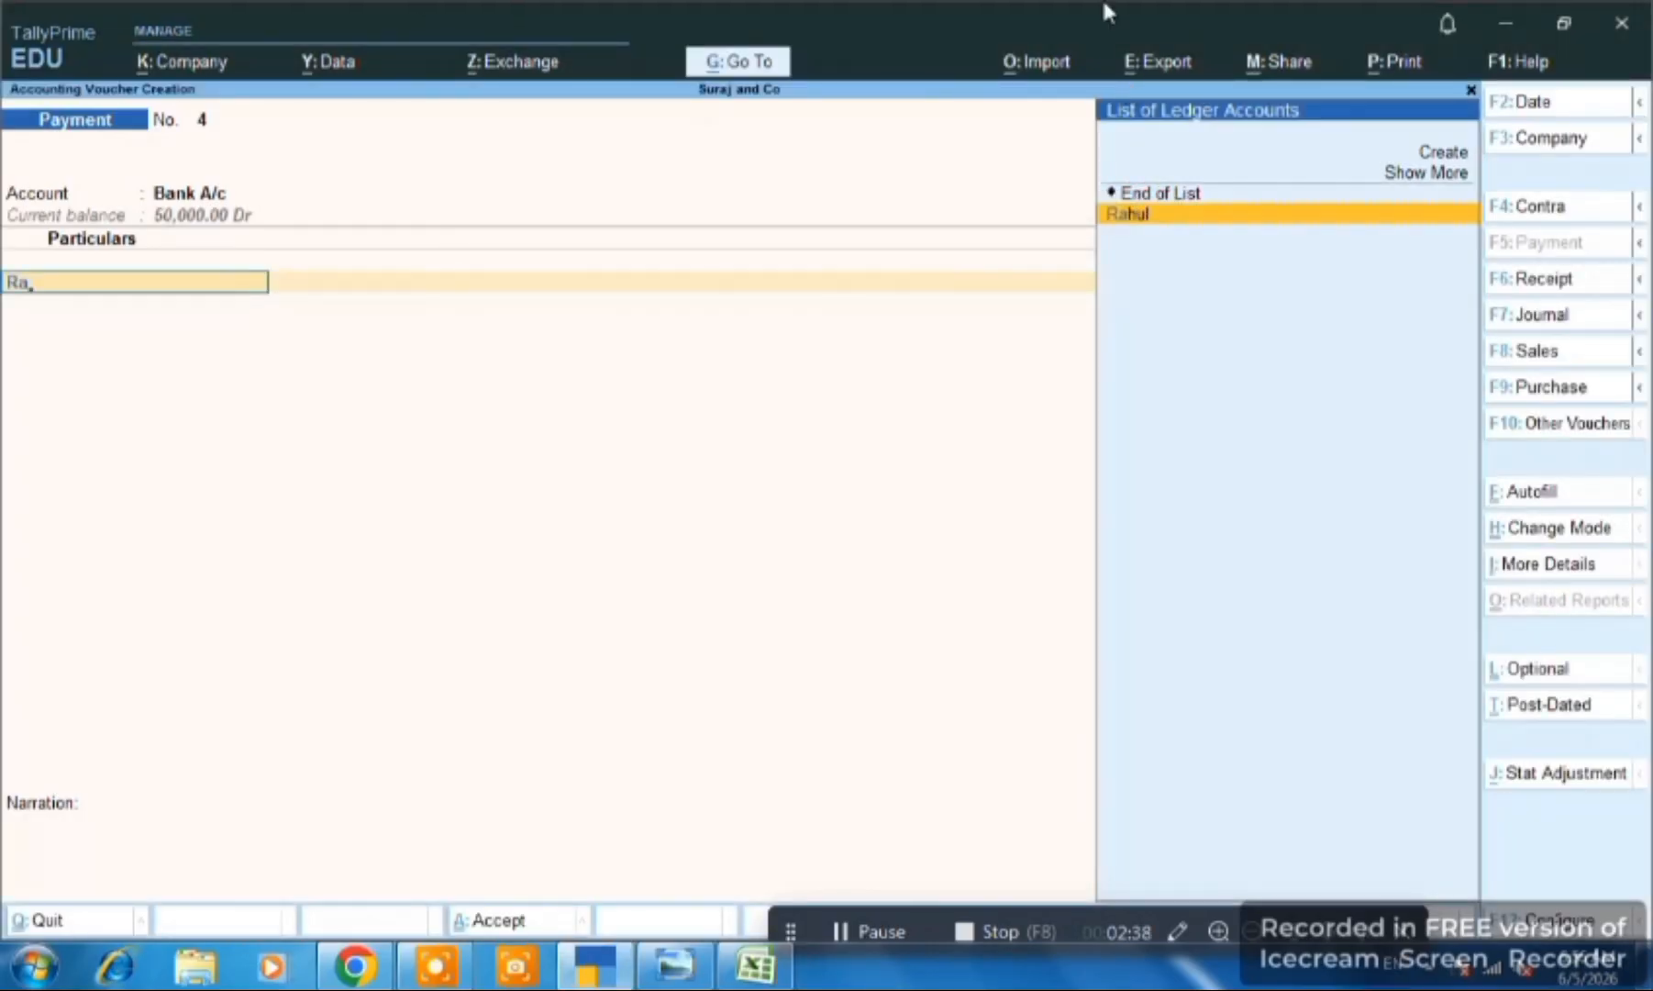
key(Return)
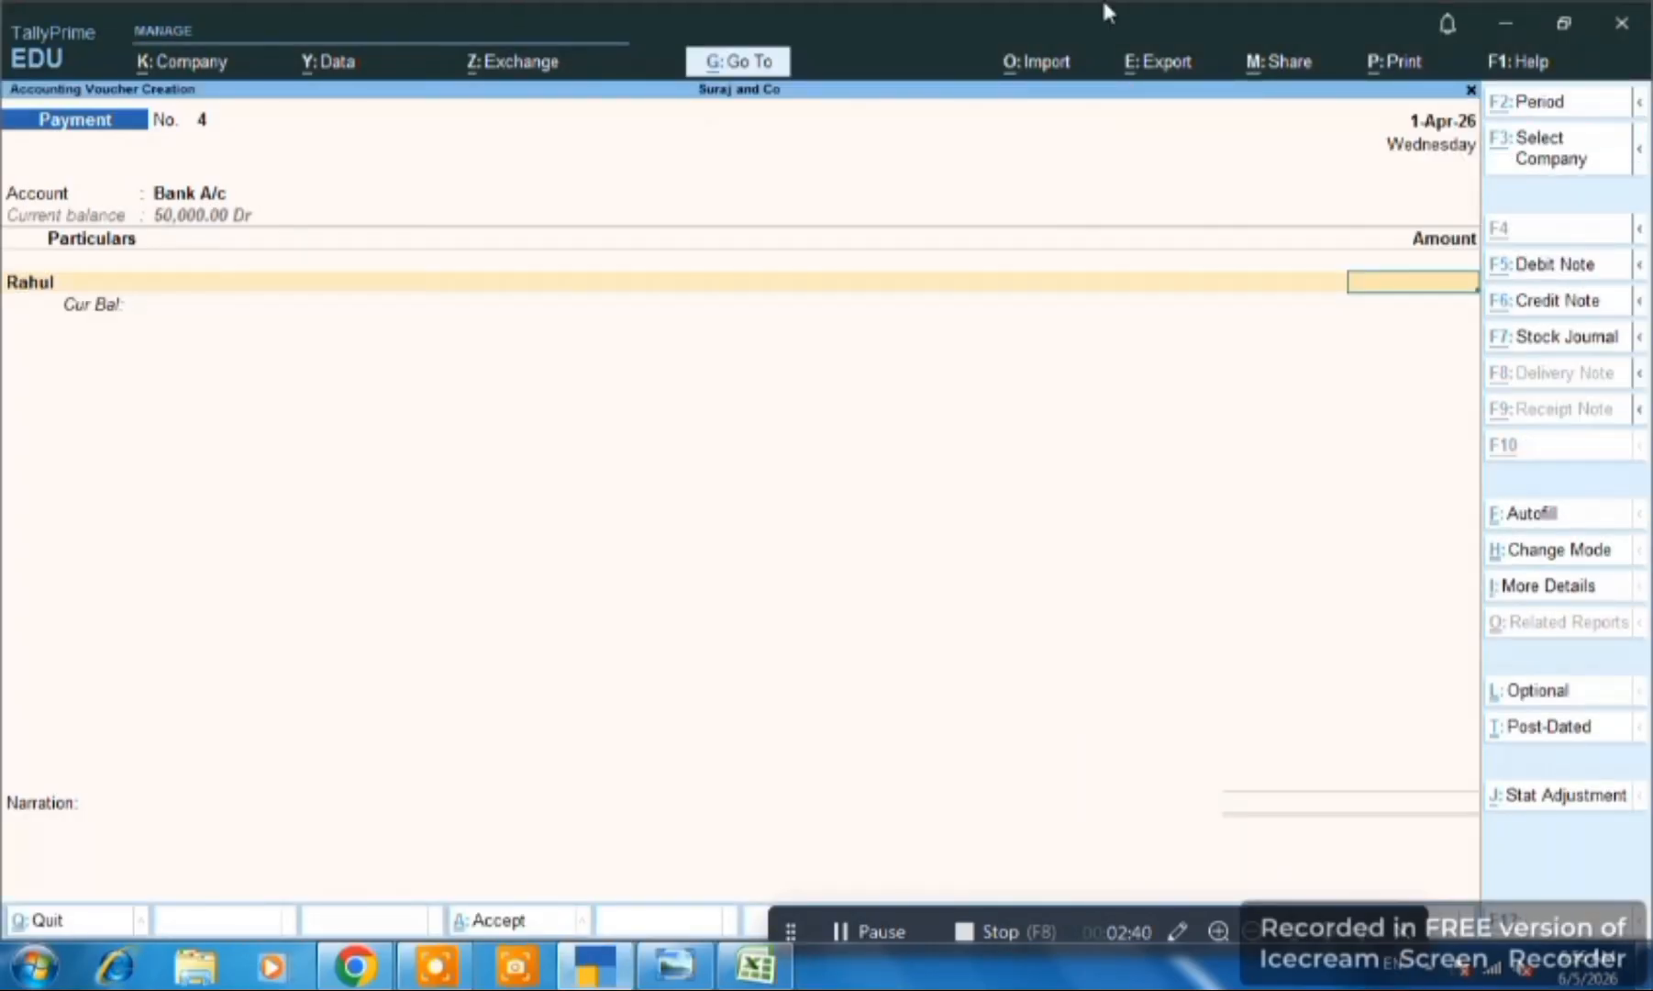
key(alt+Tab)
key(alt+Tab)
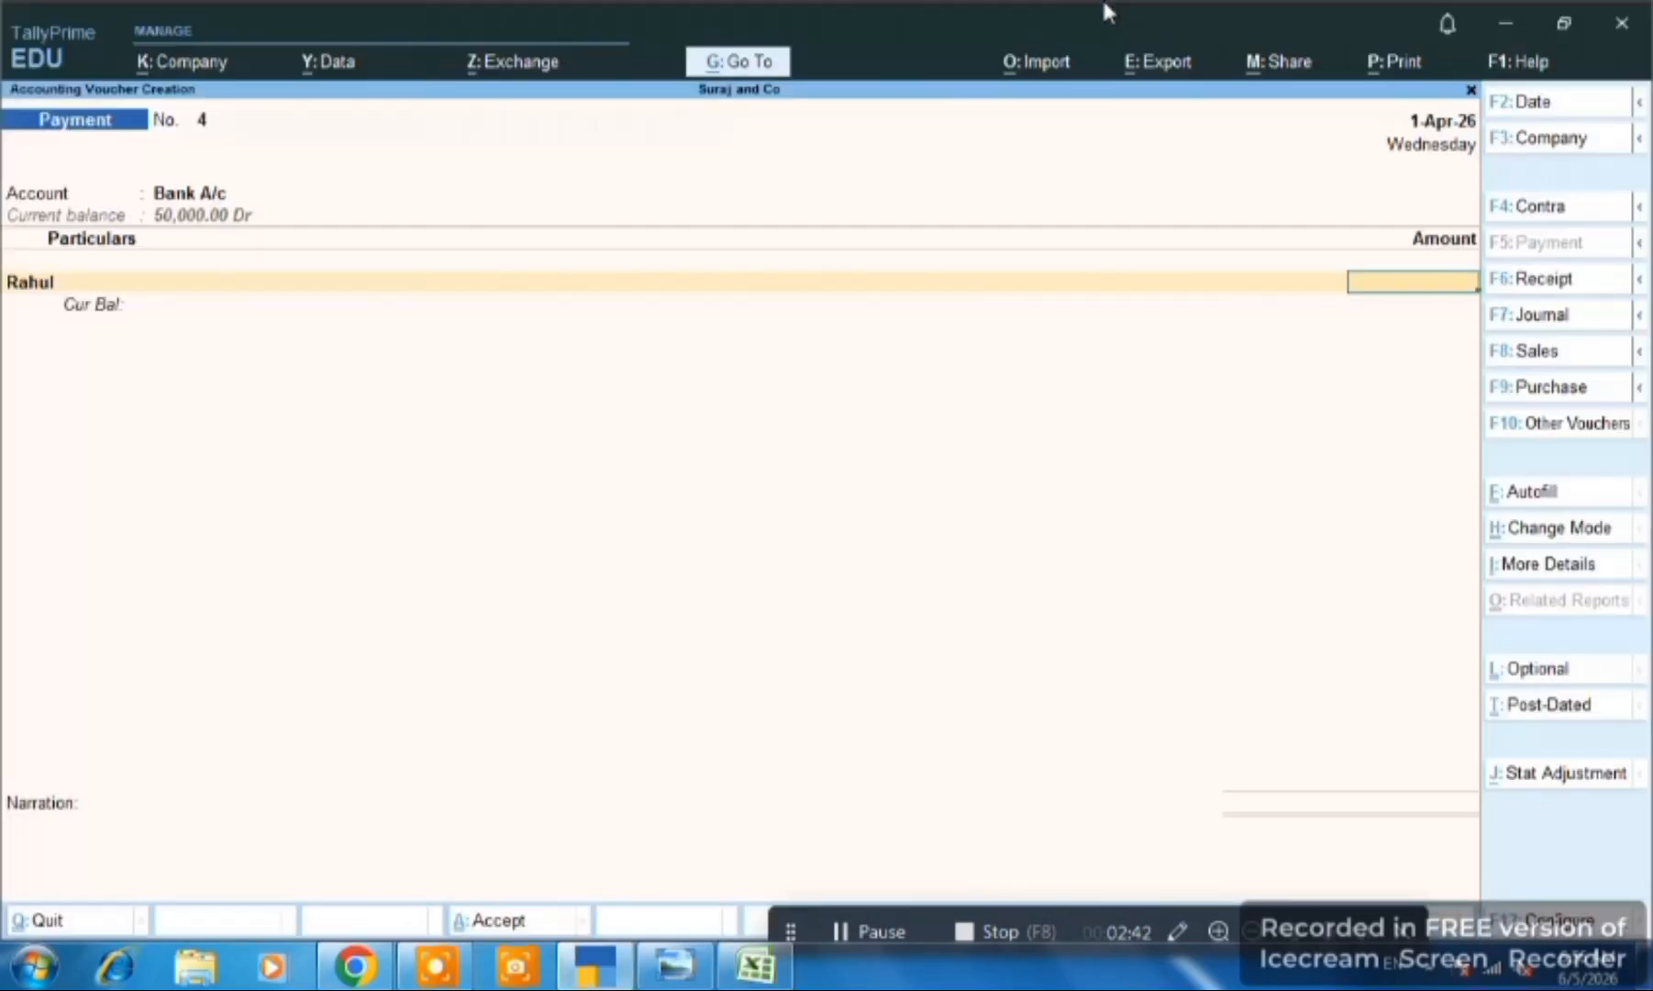
text(1000)
key(Return)
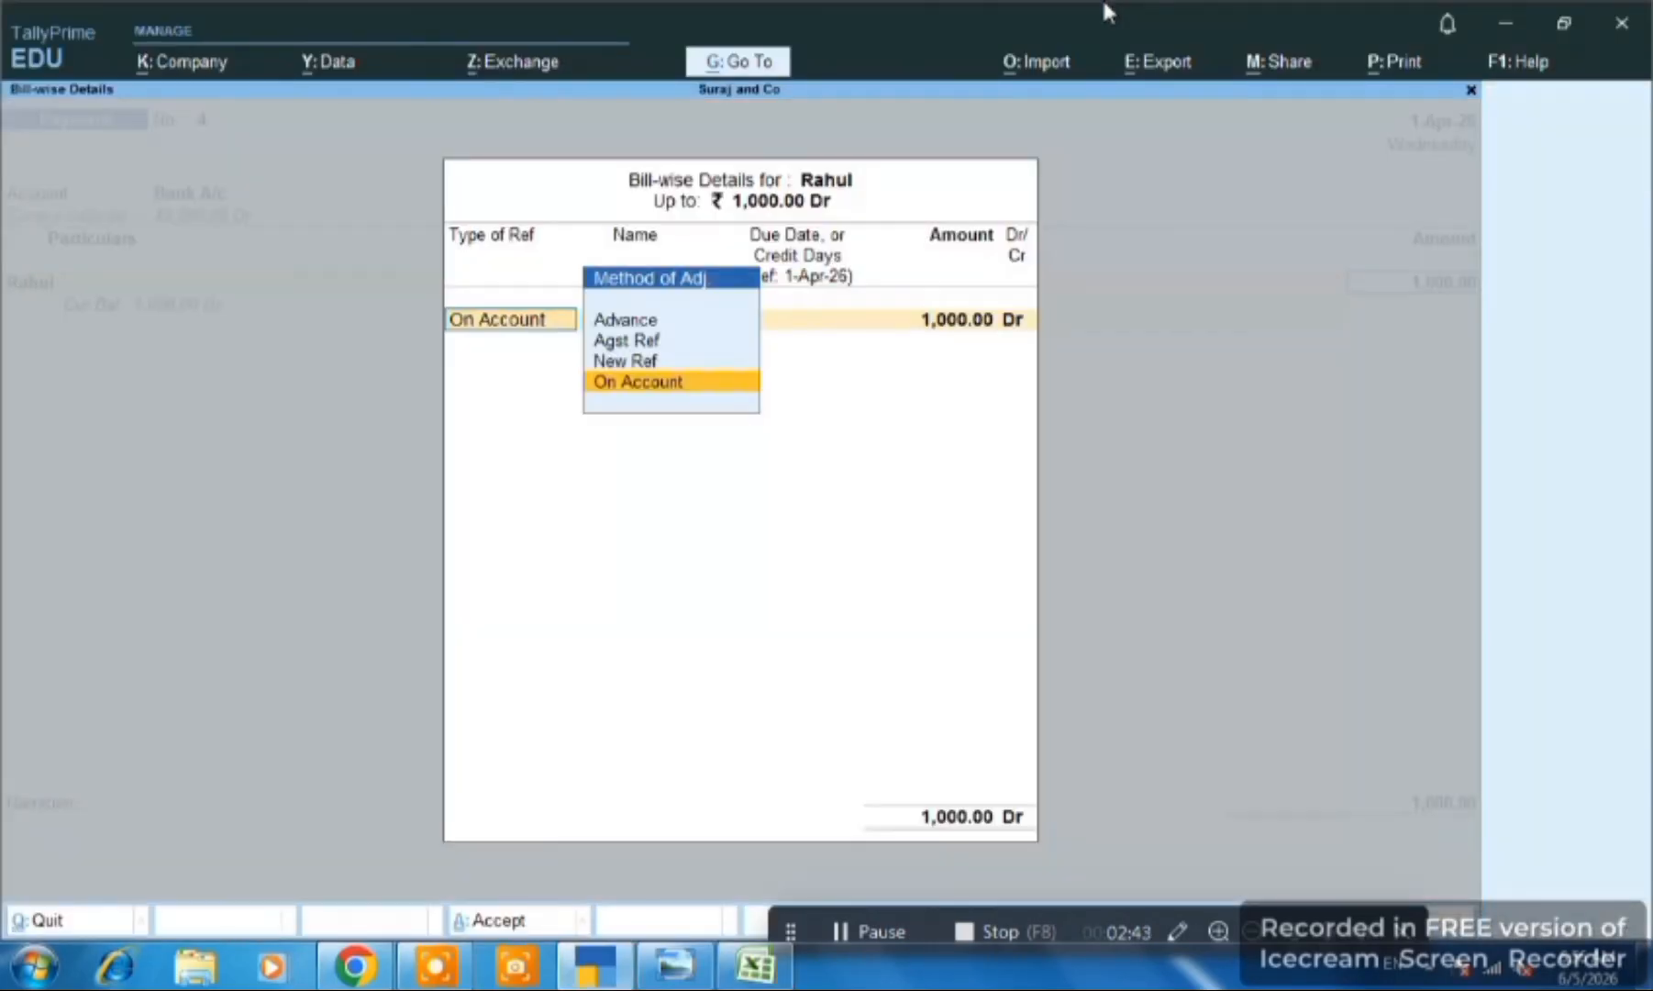
- Allocate the party payment On Account, keep Cheque as the bank transaction type, and accept the payment voucher
key(Return)
key(Return)
key(Return)
key(Return)
key(Return)
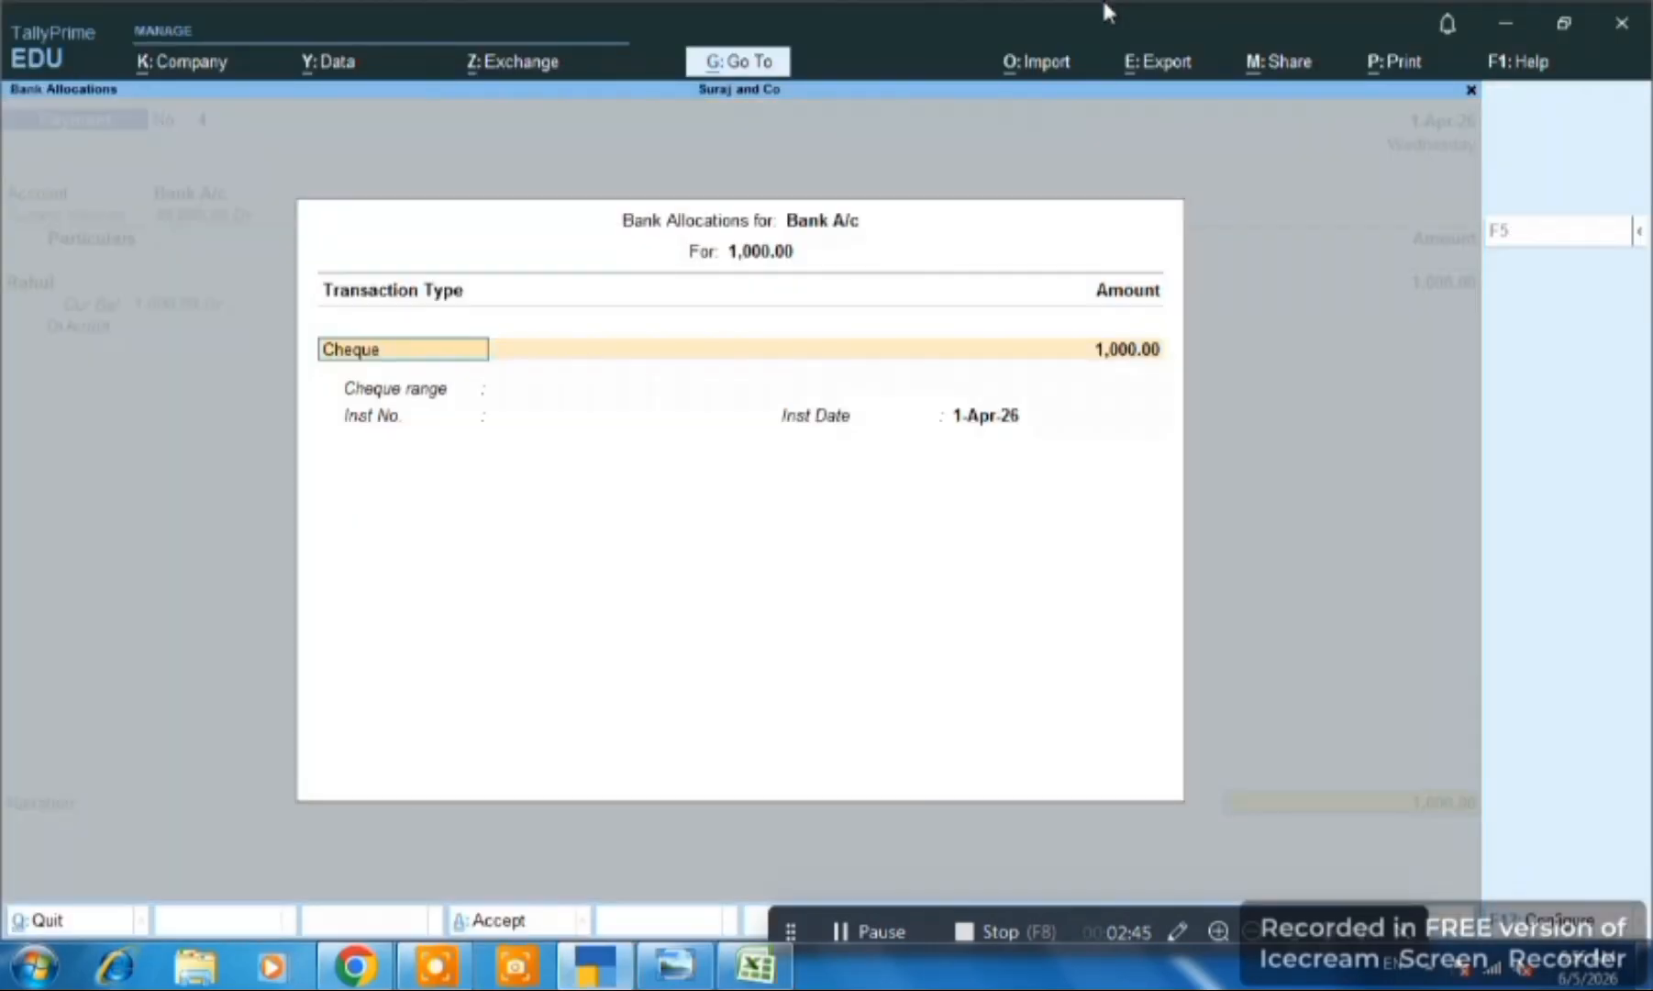
key(Return)
key(Return)
key(Return)
key(Return)
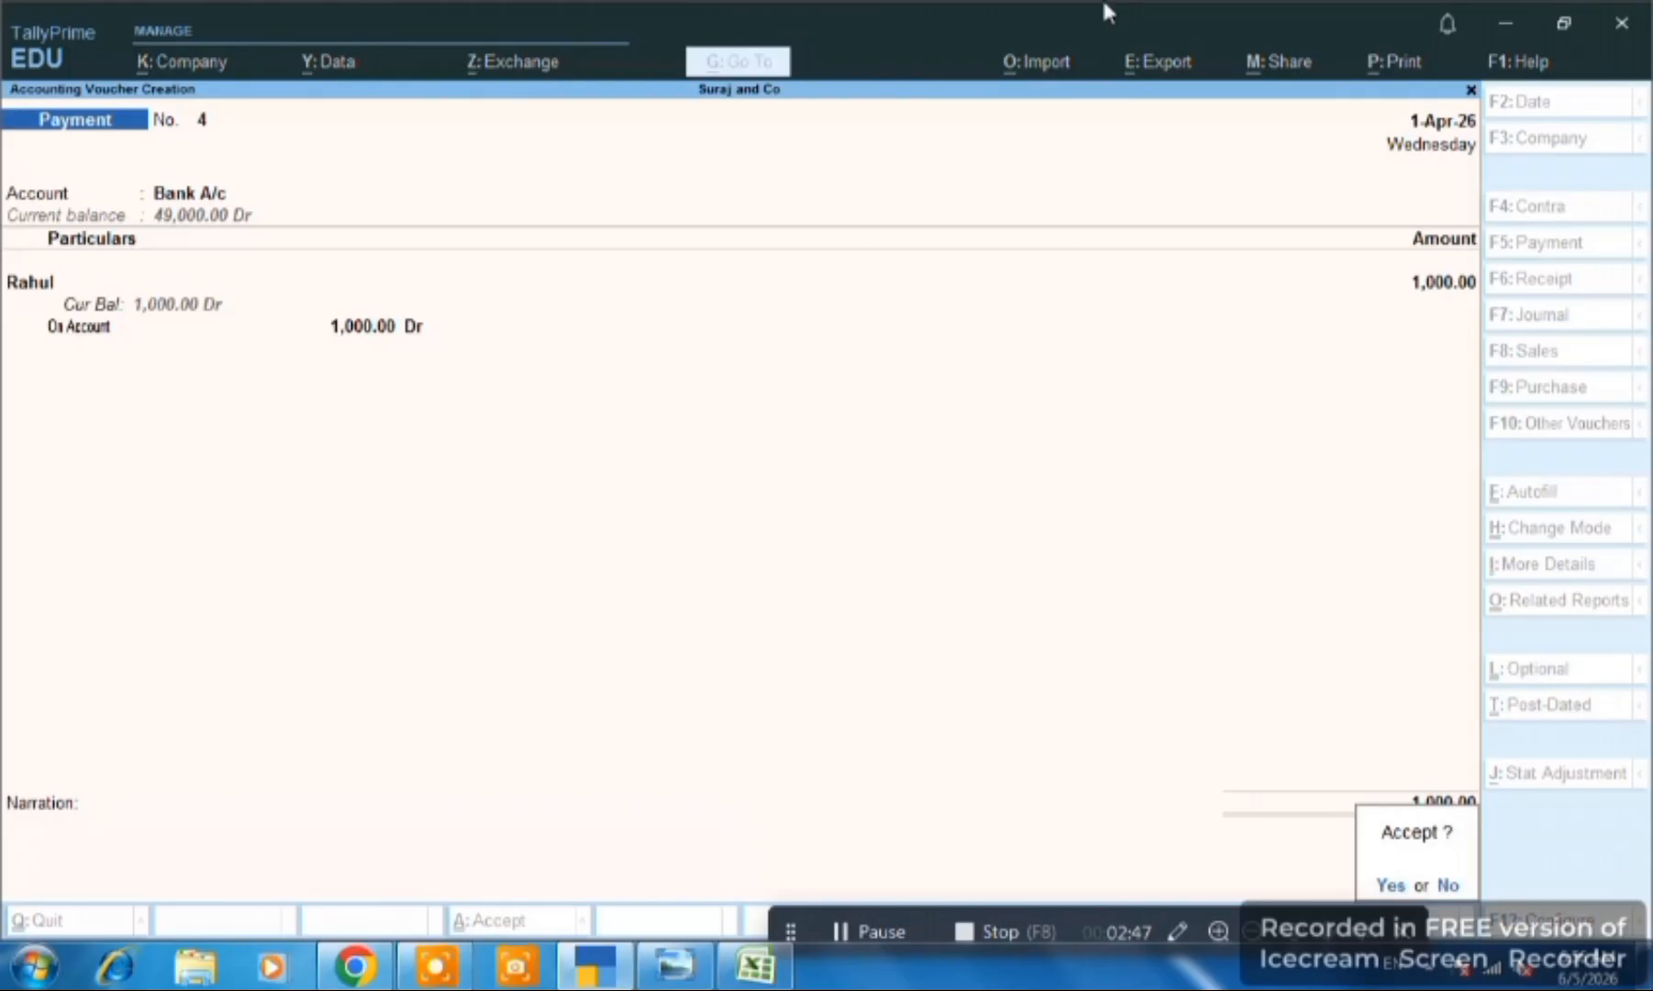
key(Return)
- Check the bank charges row in the Excel statement and set Bank A/c as the account of the new TallyPrime payment voucher
key(alt+Tab)
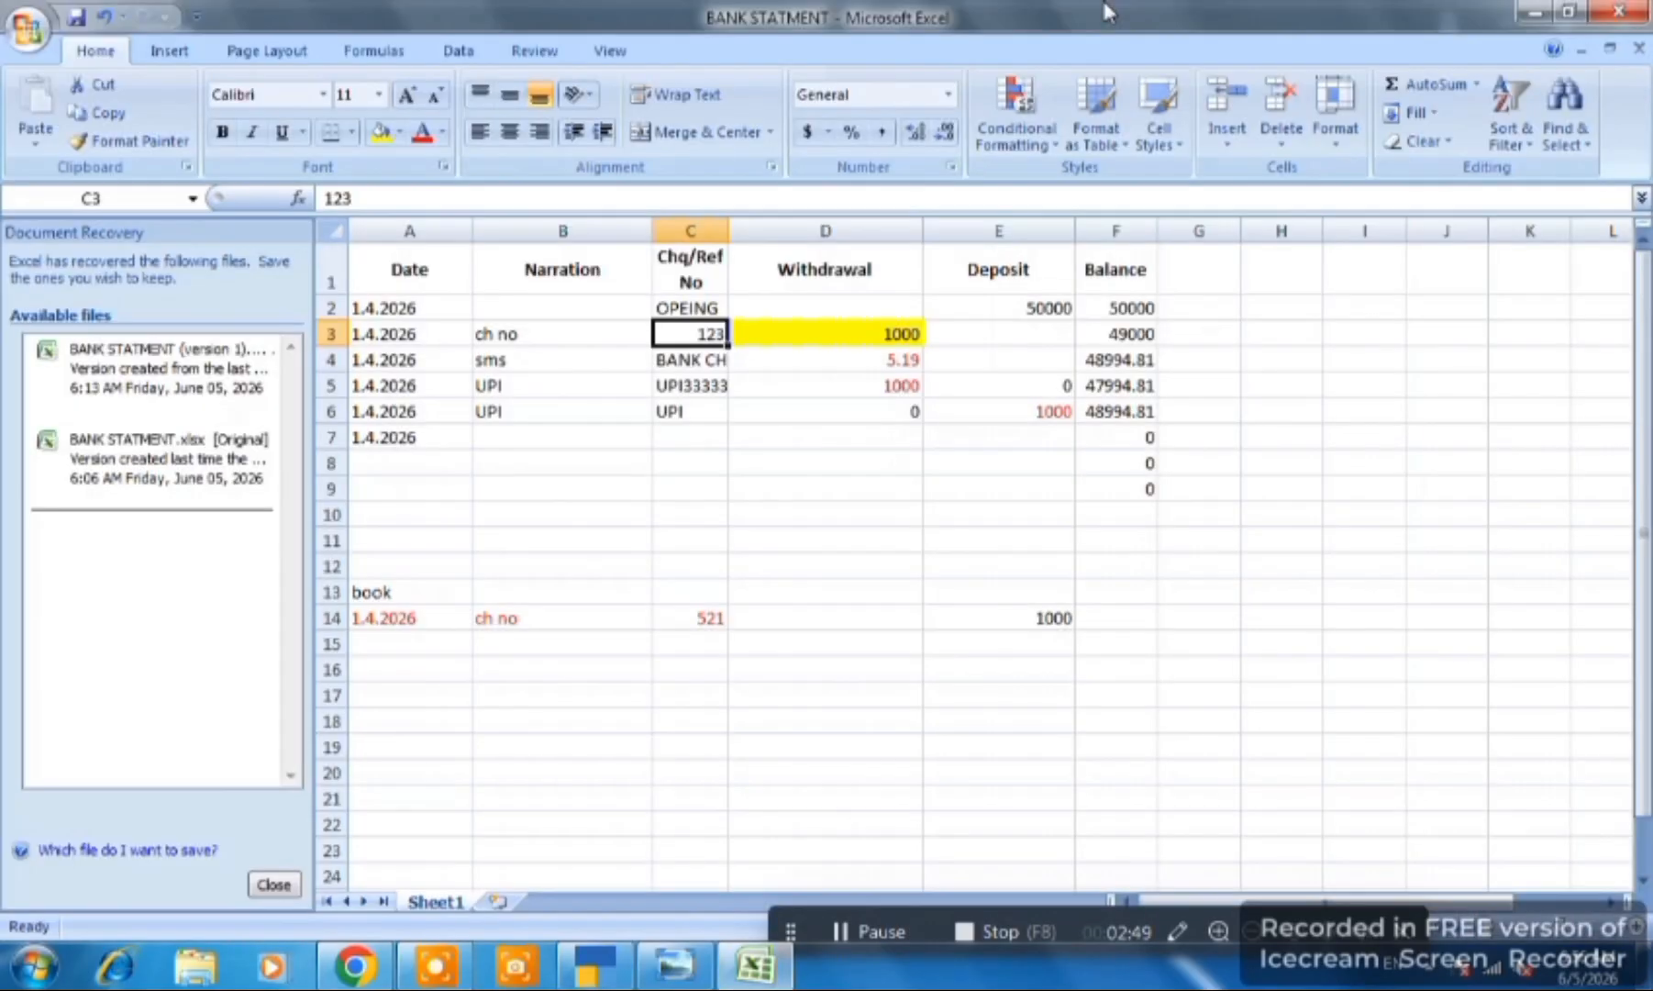
key(Down)
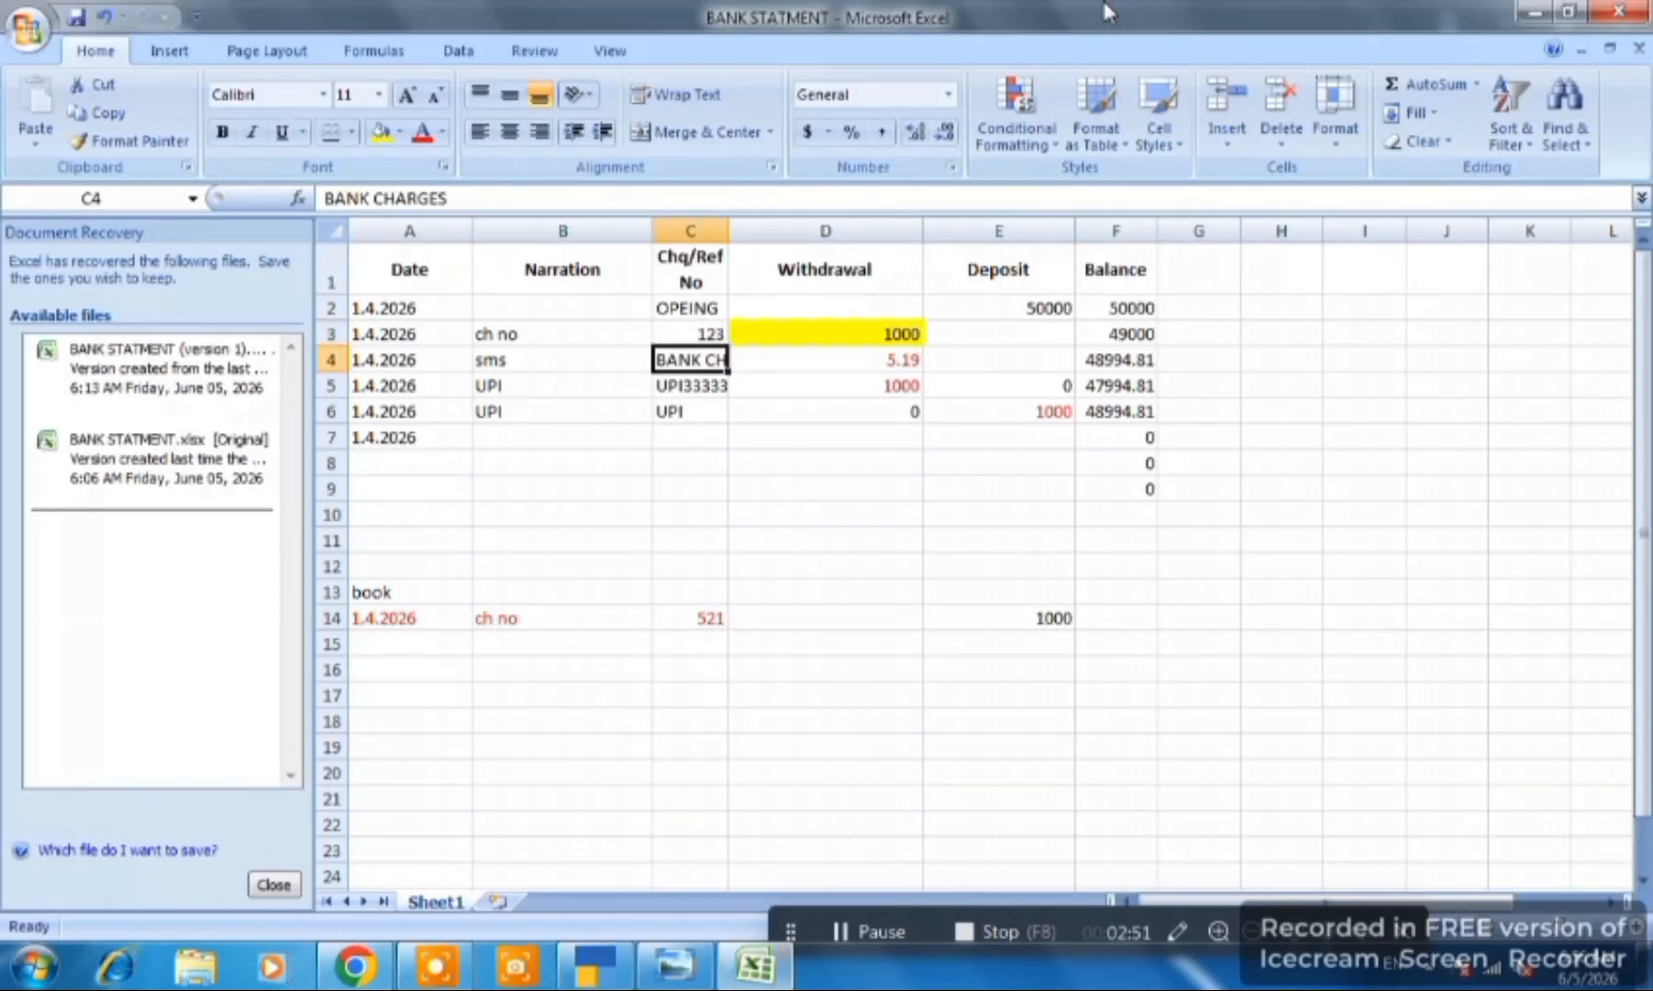
key(alt+Tab)
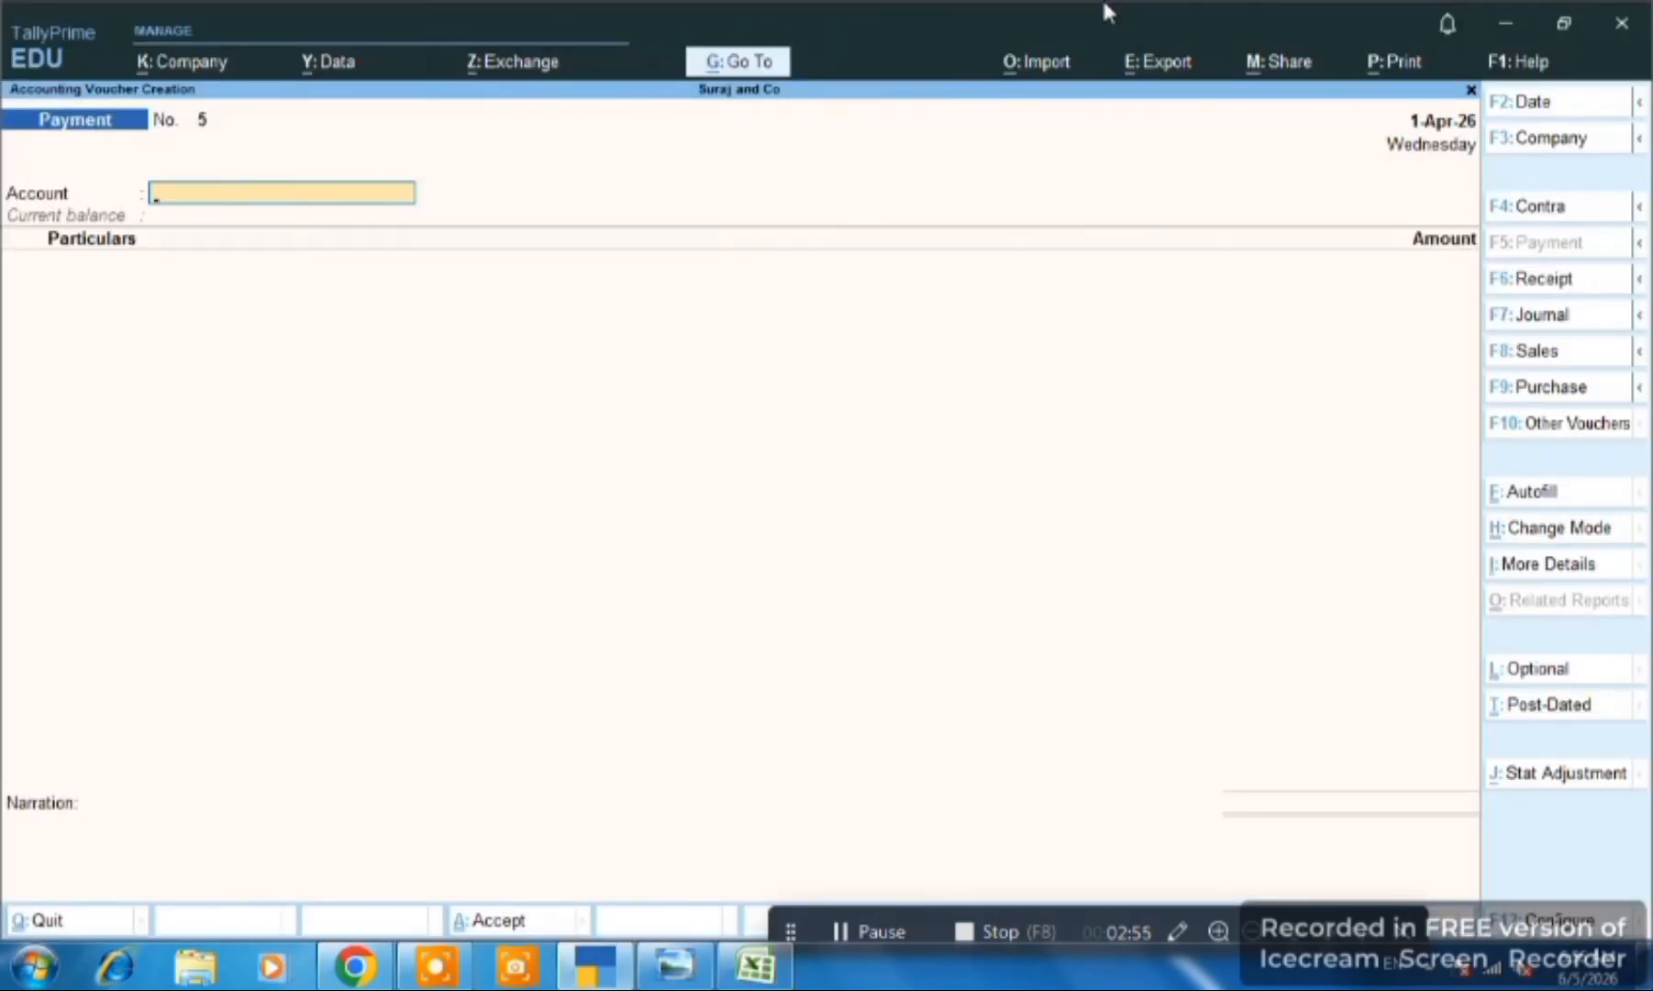
text(Ban)
key(Return)
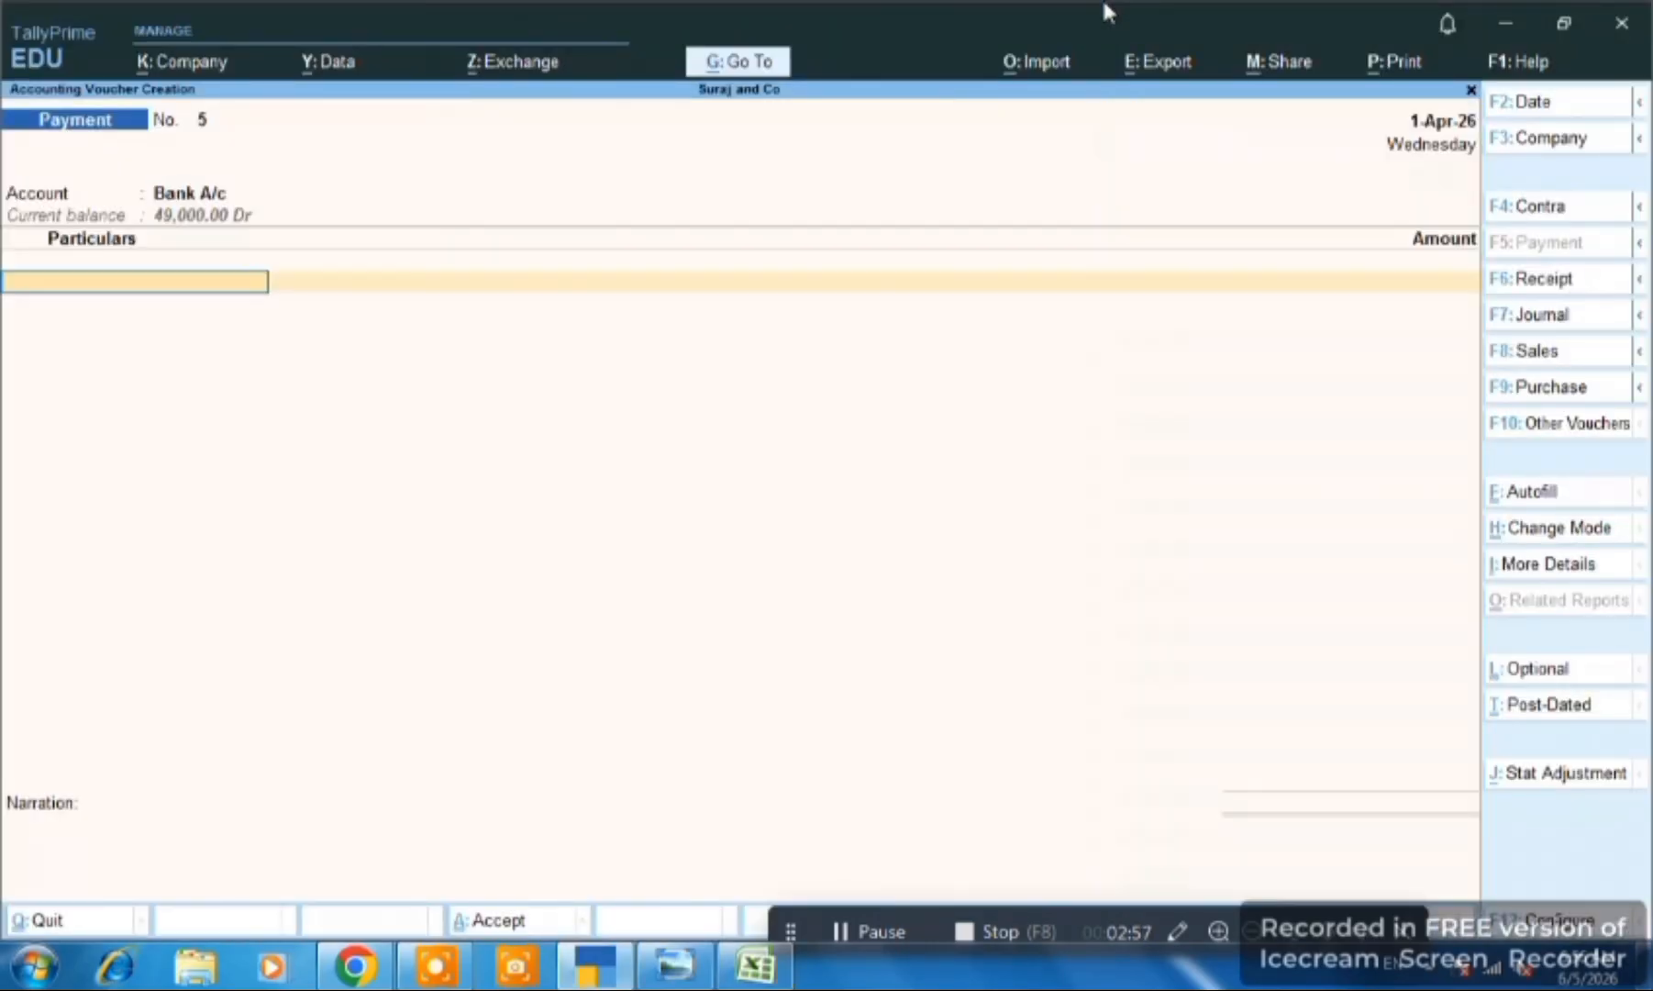
- Dismiss the spelling error and choose the Bank Charges ledger as the payment voucher's particulars
text(Sala)
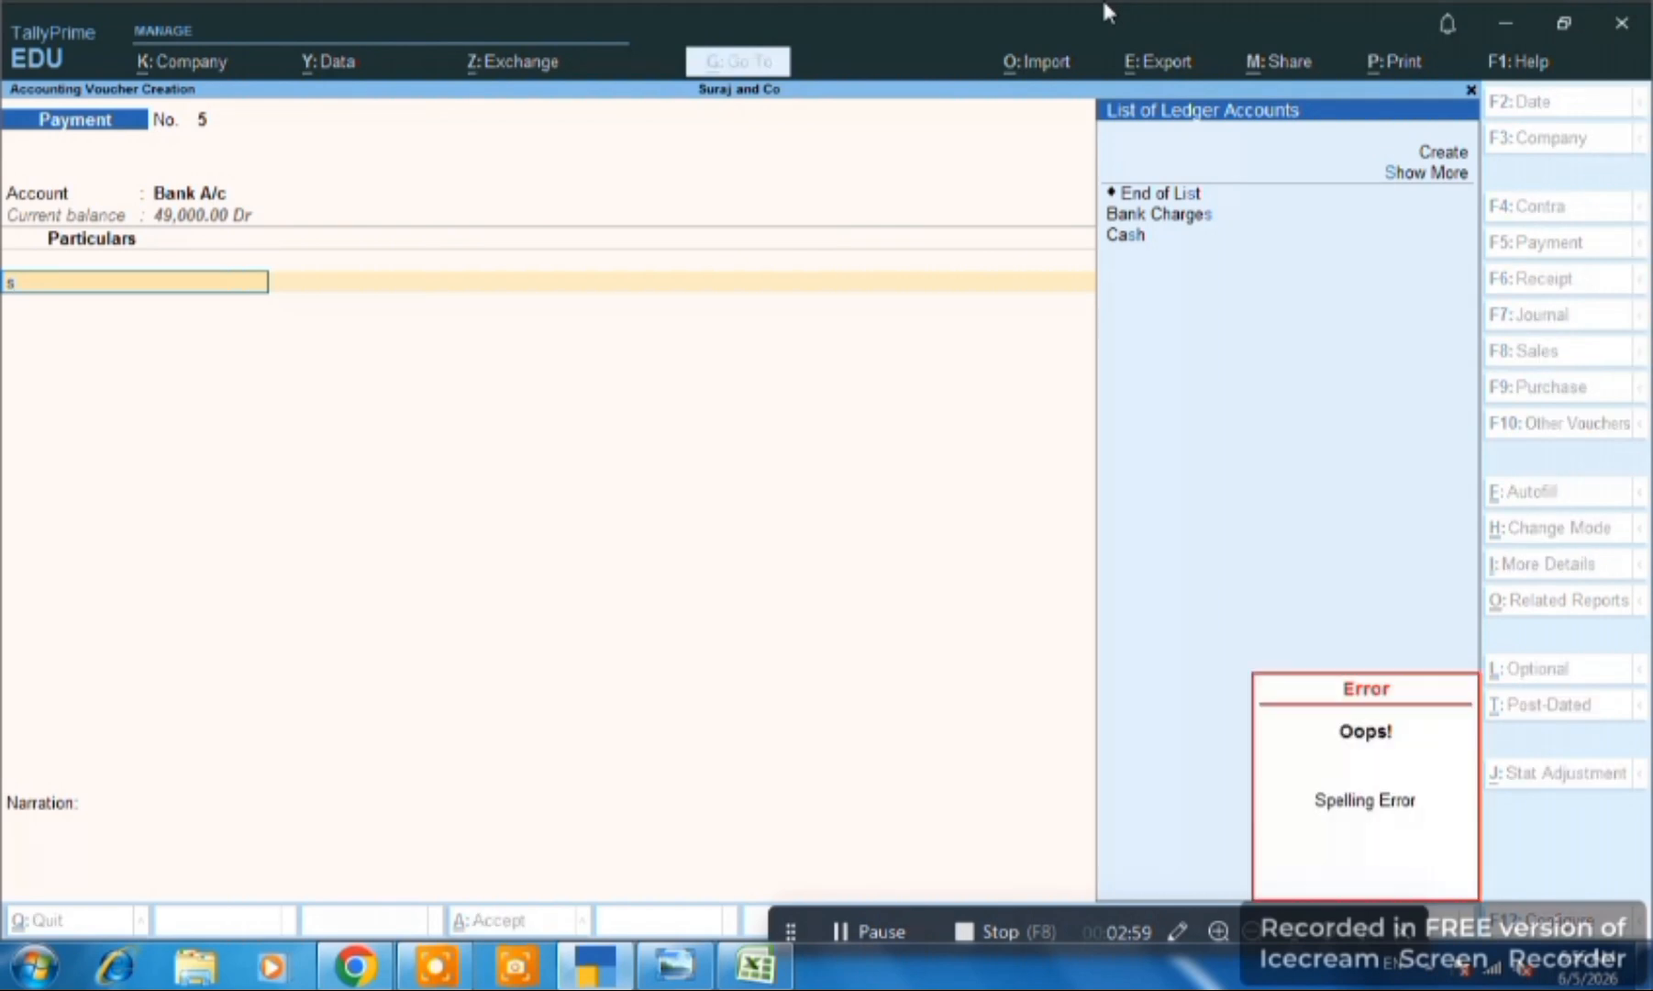
key(Escape)
text(y)
key(Return)
key(Return)
key(Down)
key(Down)
key(Down)
key(Down)
key(Down)
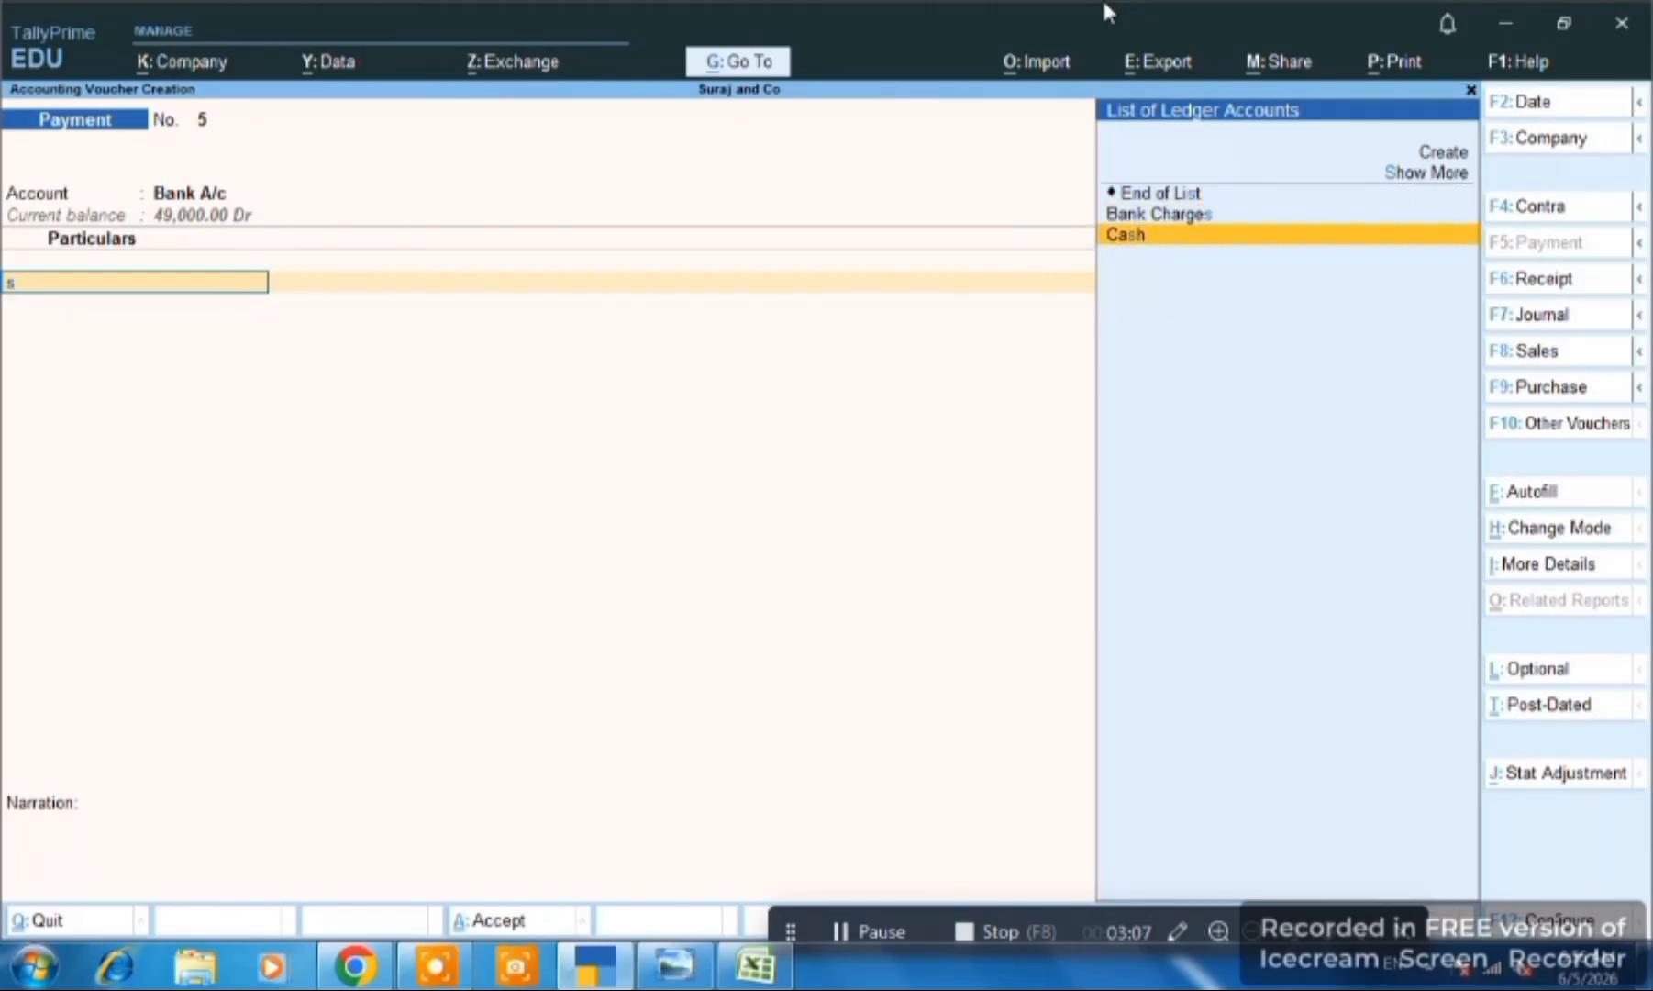
key(Up)
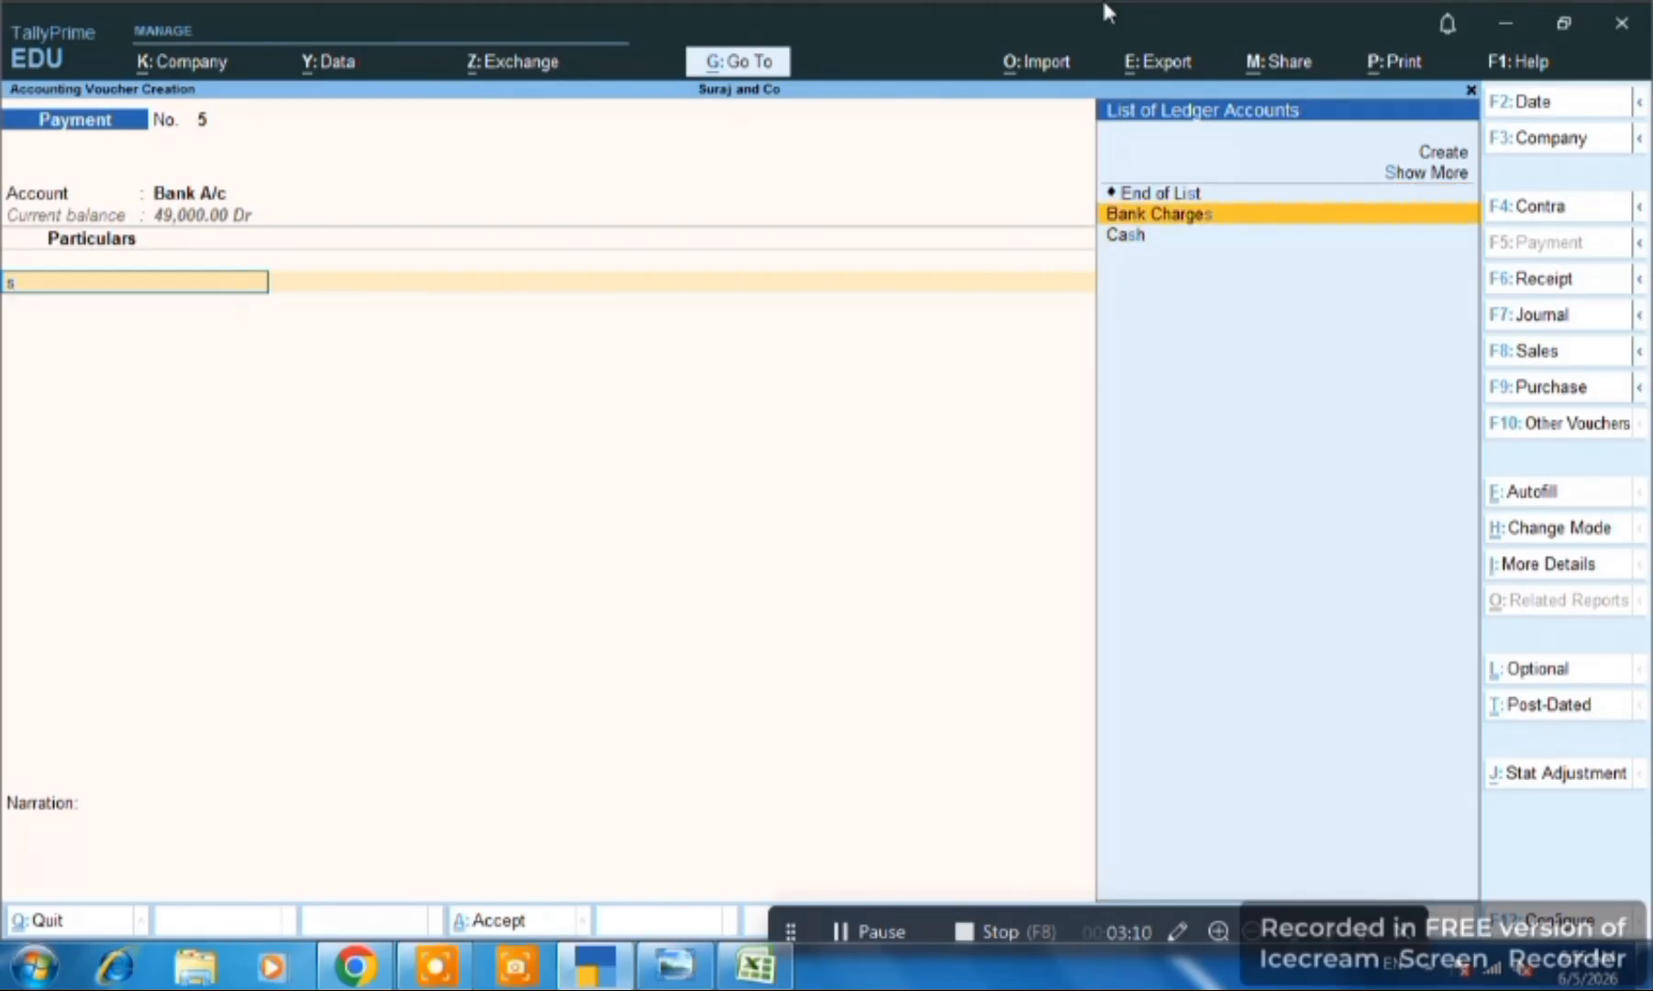
key(alt+Tab)
key(alt+Tab)
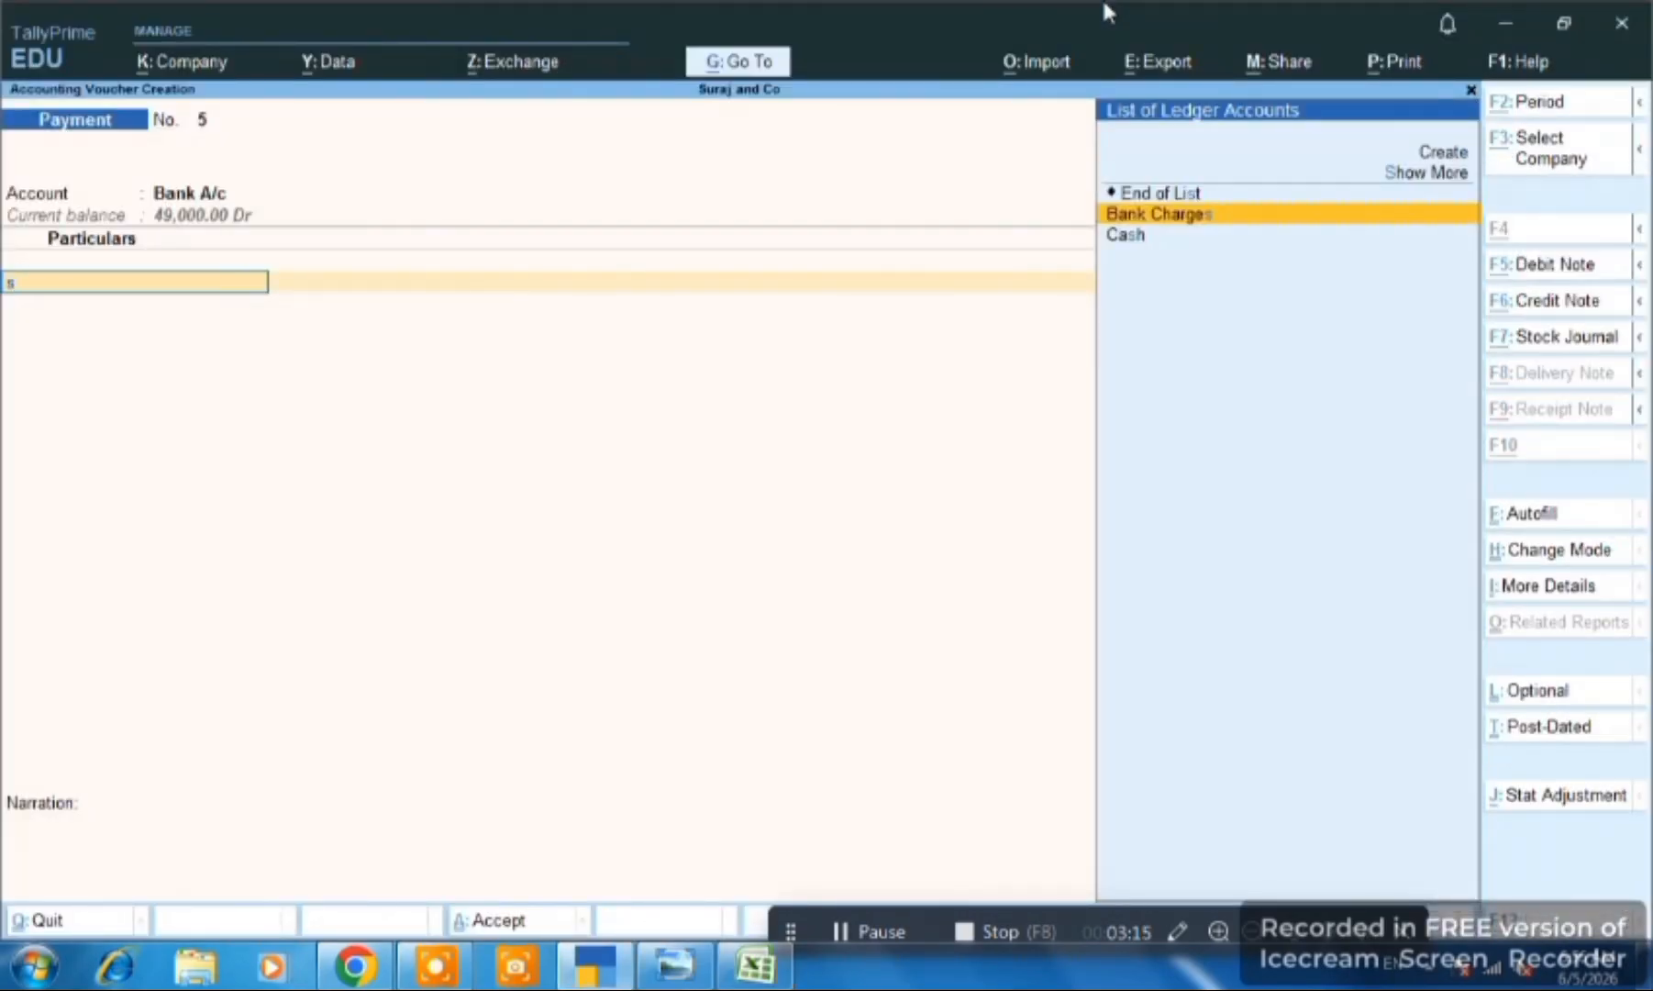
key(alt+Tab)
key(alt+Tab)
key(Return)
- Check the charge in the Excel statement, enter 5.19 as the Bank Charges amount and accept the payment voucher
key(alt+Tab)
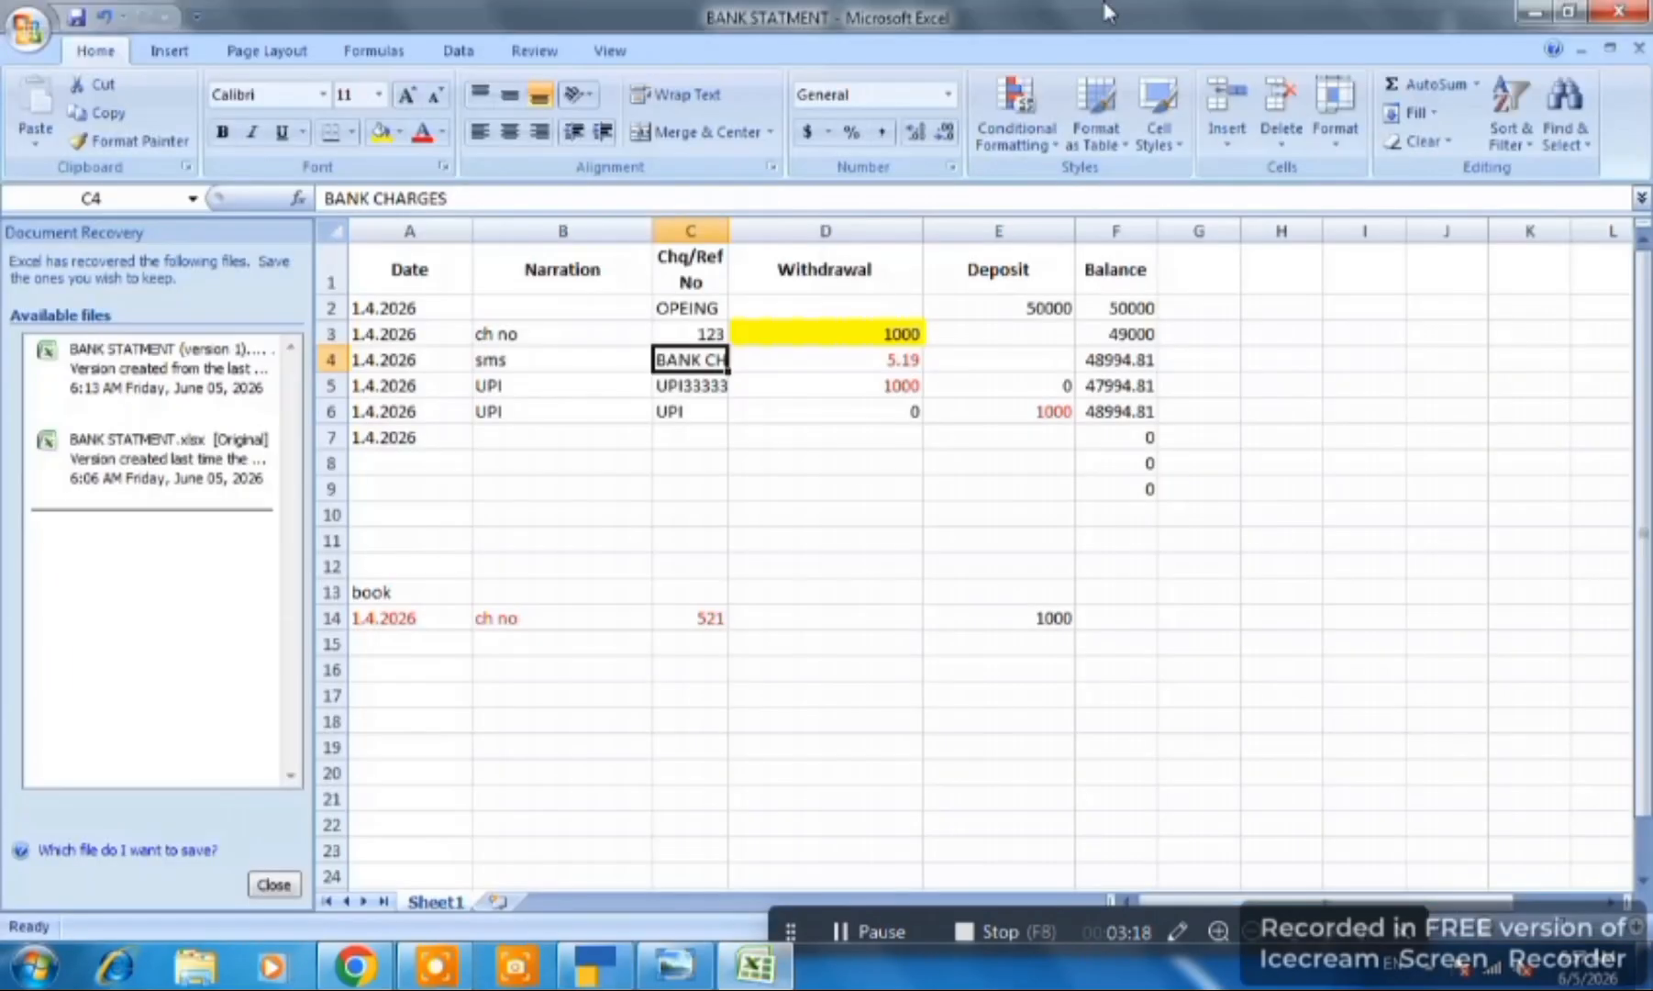
key(alt+Tab)
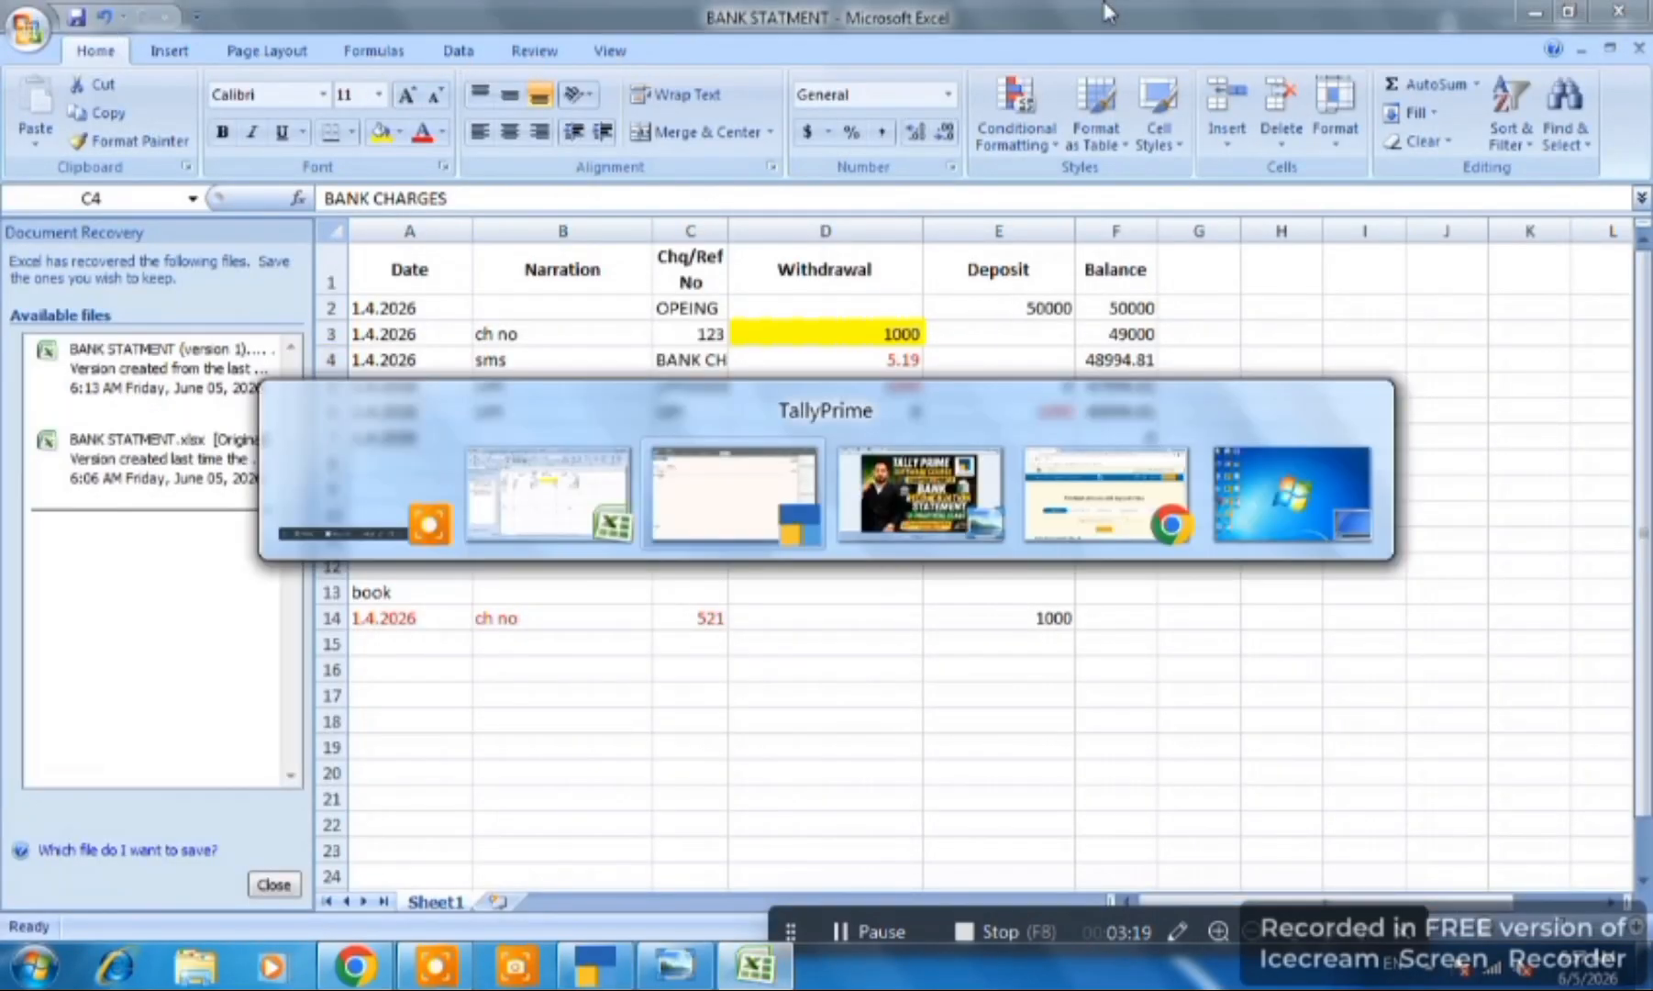
text(5.19)
key(Return)
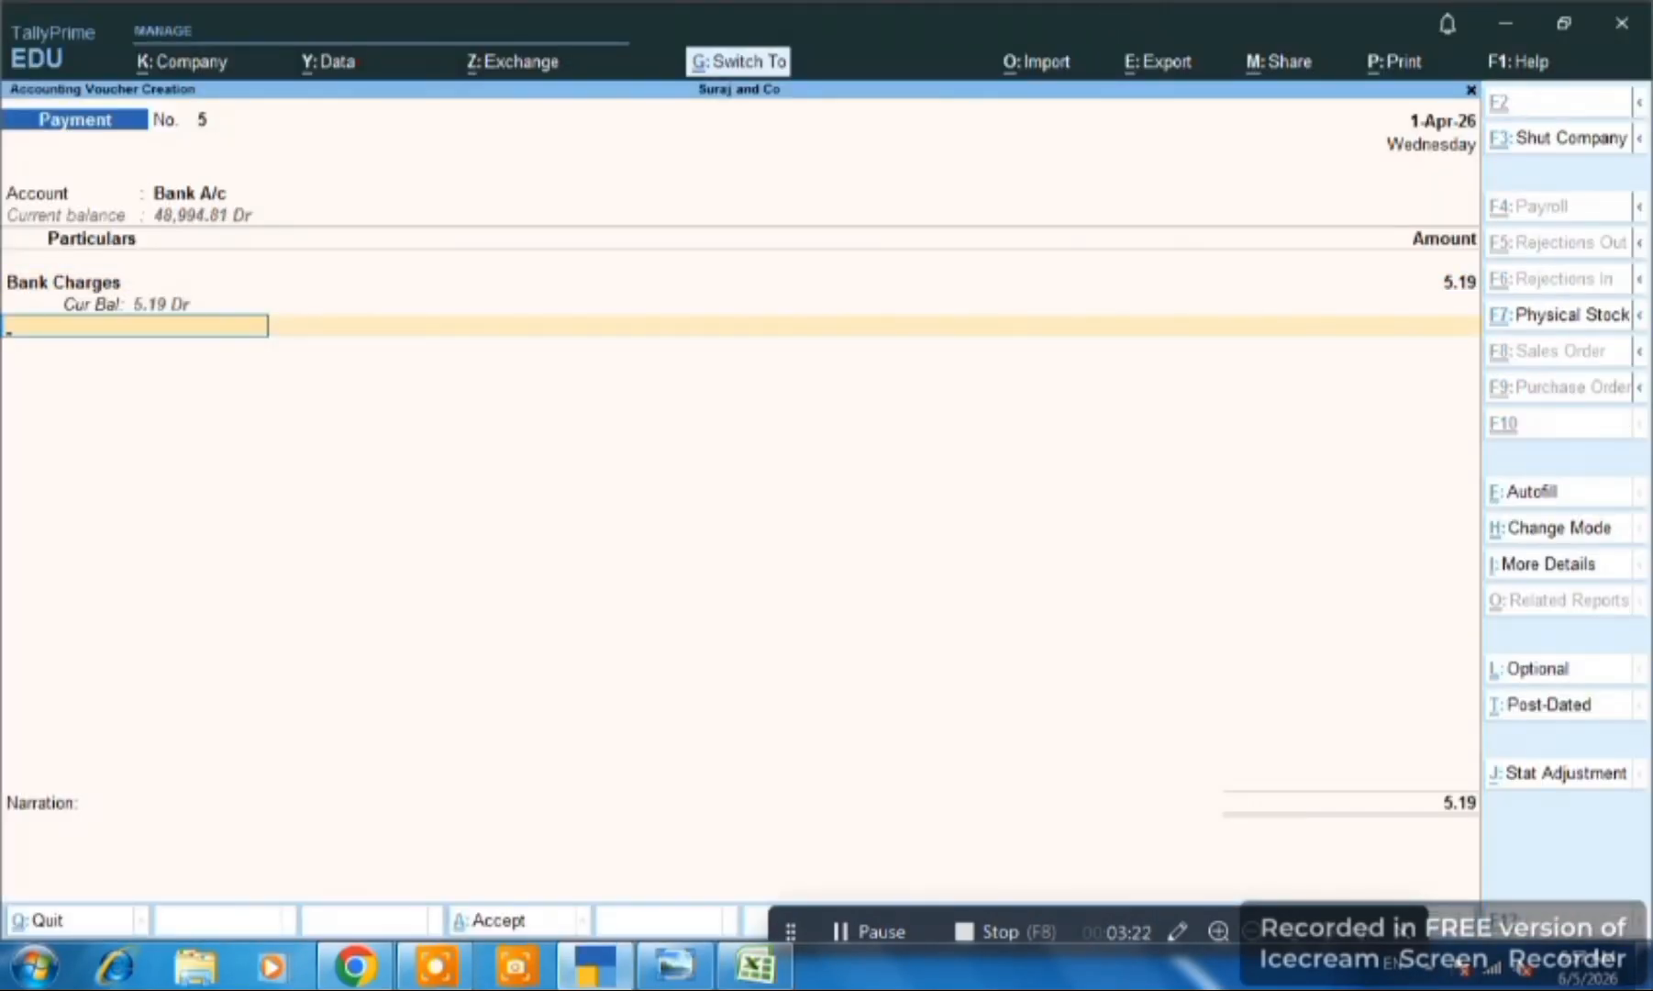
key(ctrl+a)
- Check the UPI33333 row in the Excel statement and set Bank A/c as the account of the next TallyPrime payment voucher
key(alt+Tab)
key(Down)
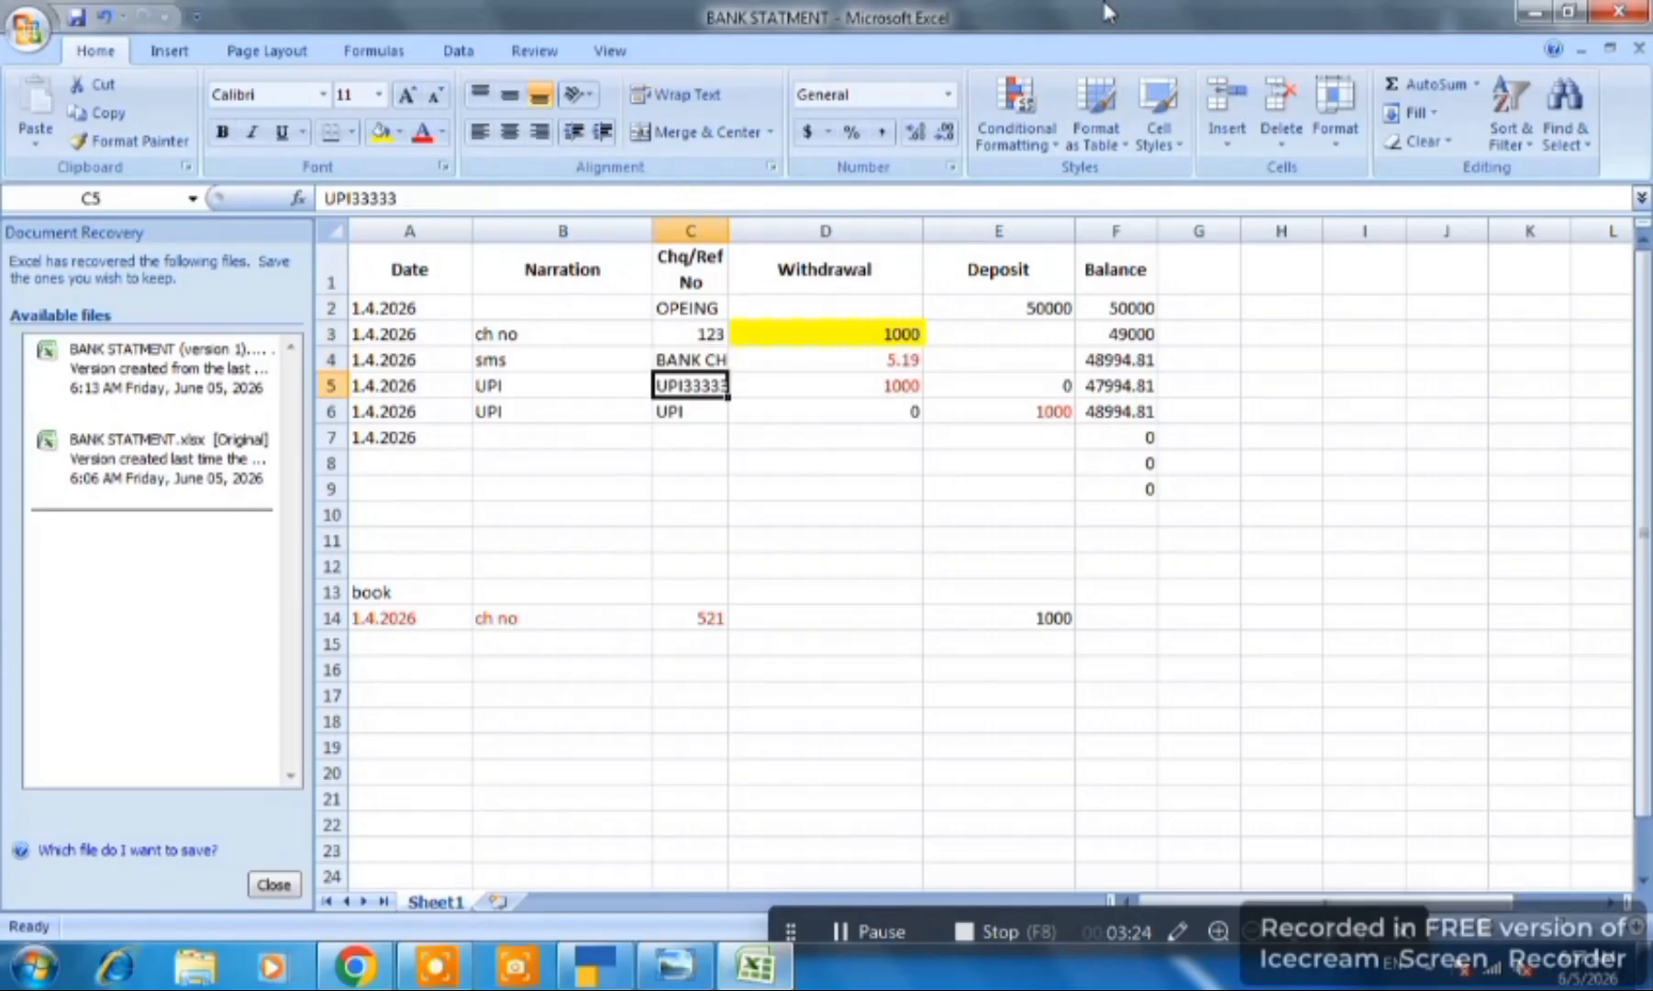
key(Left)
key(Left)
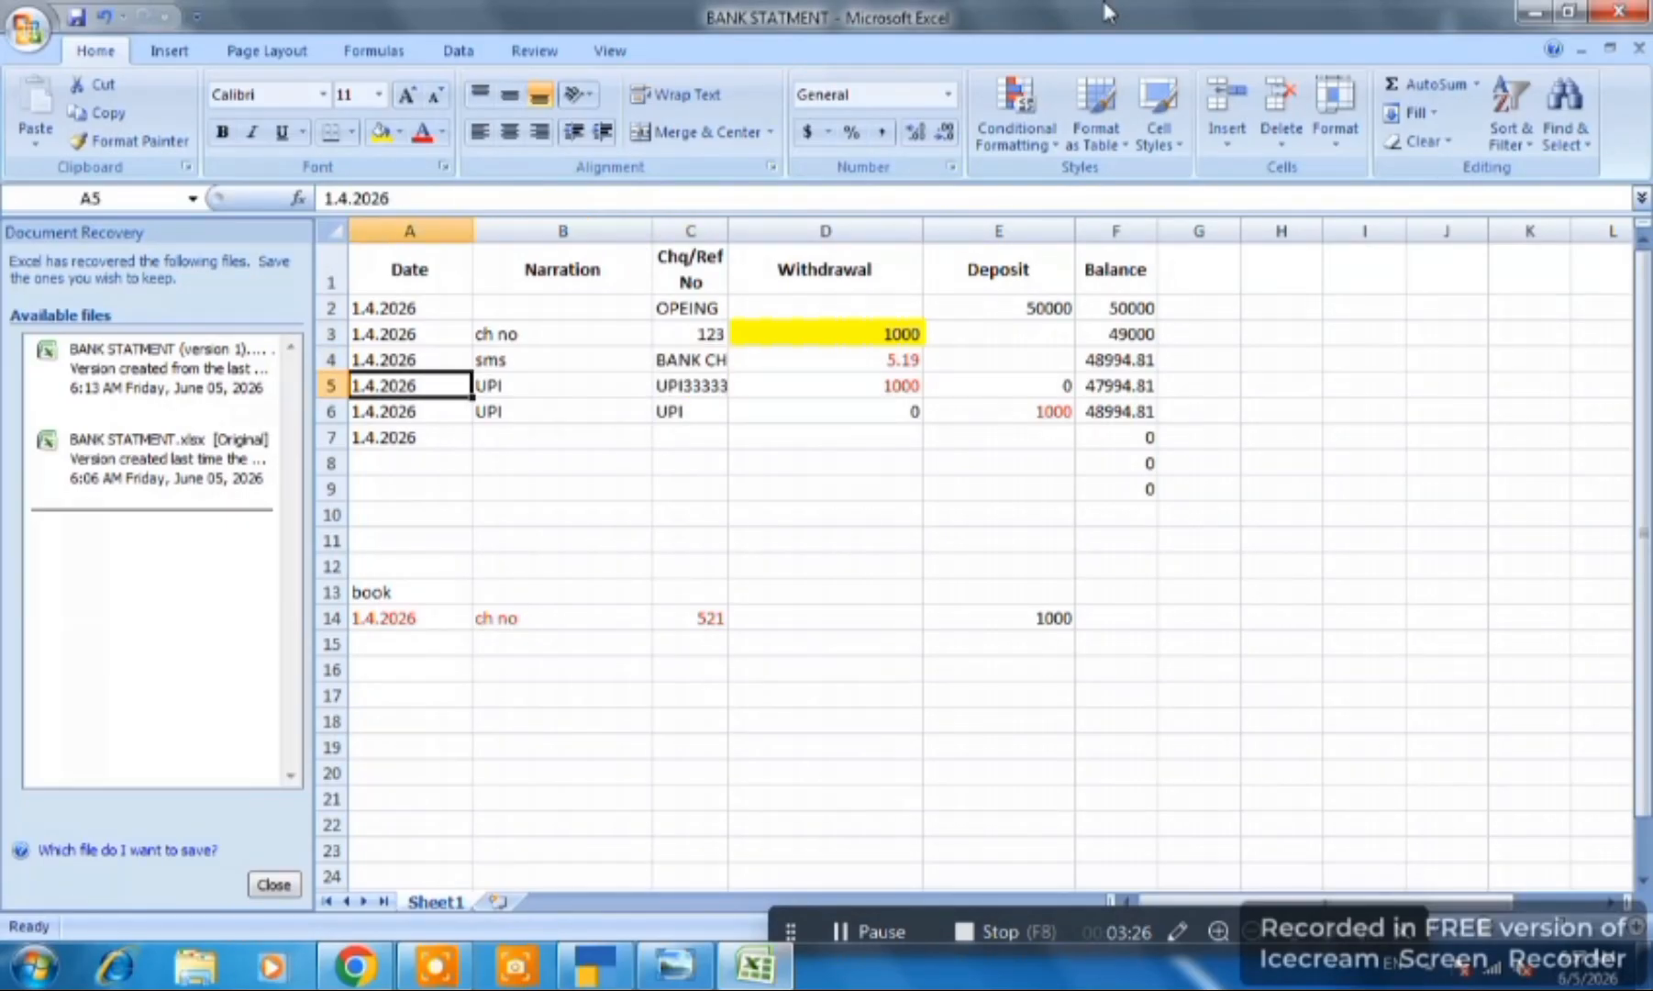
key(Right)
key(Right)
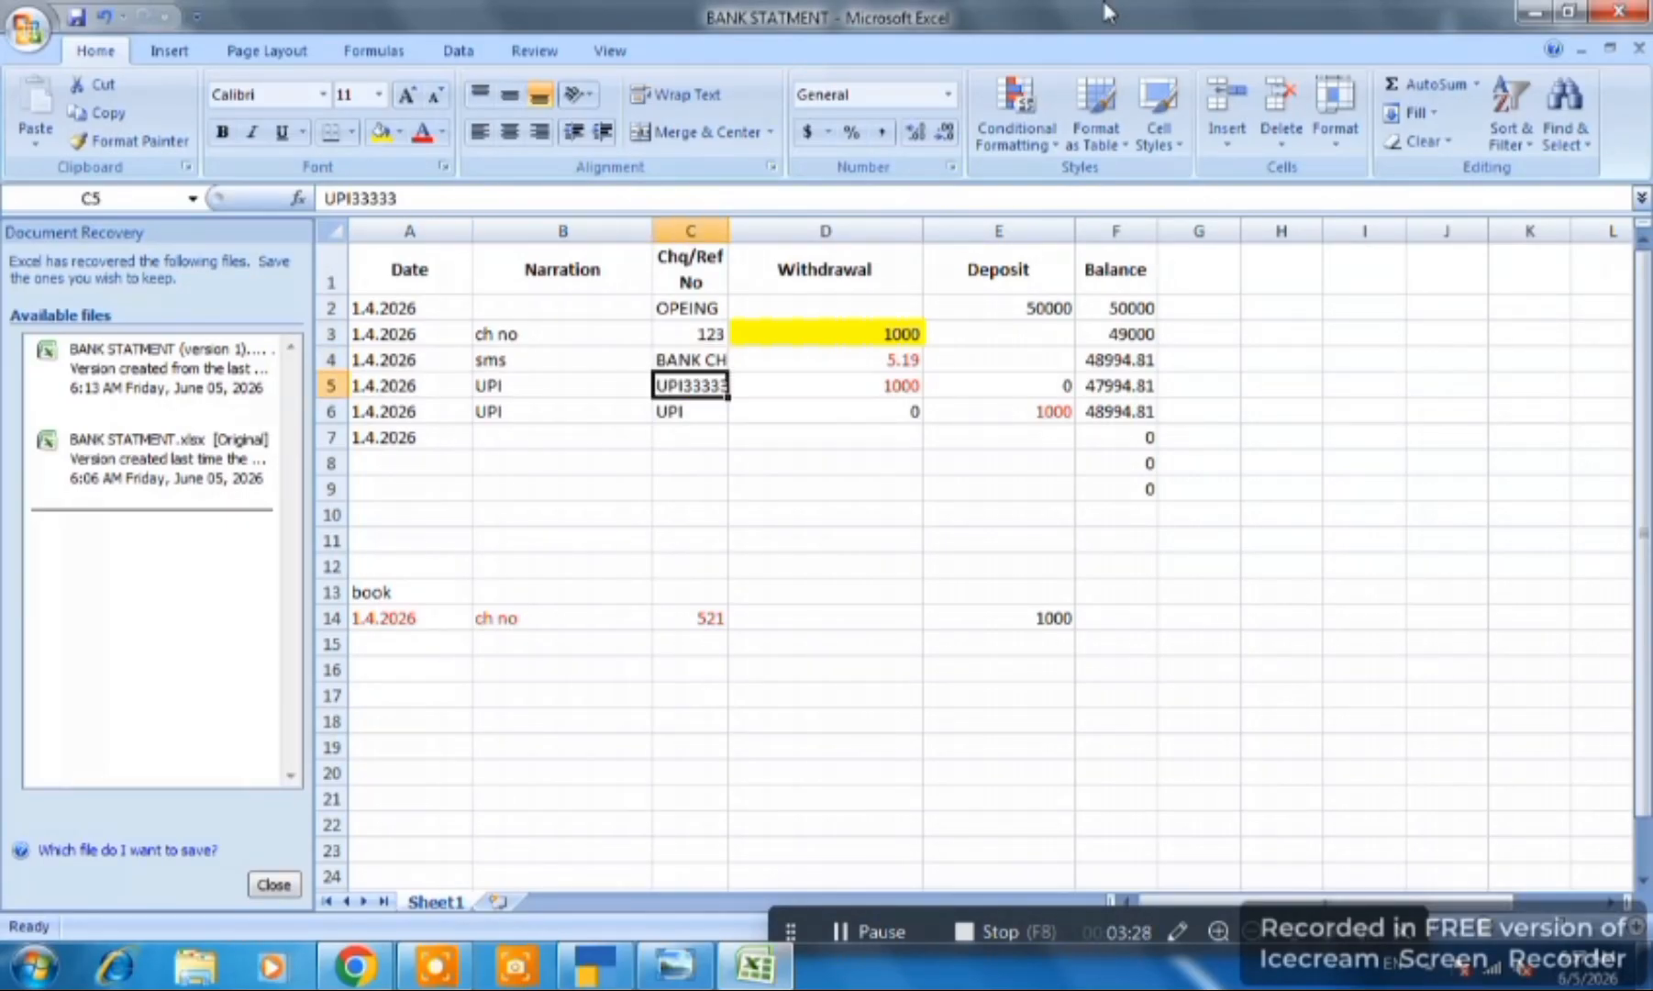
key(alt+Tab)
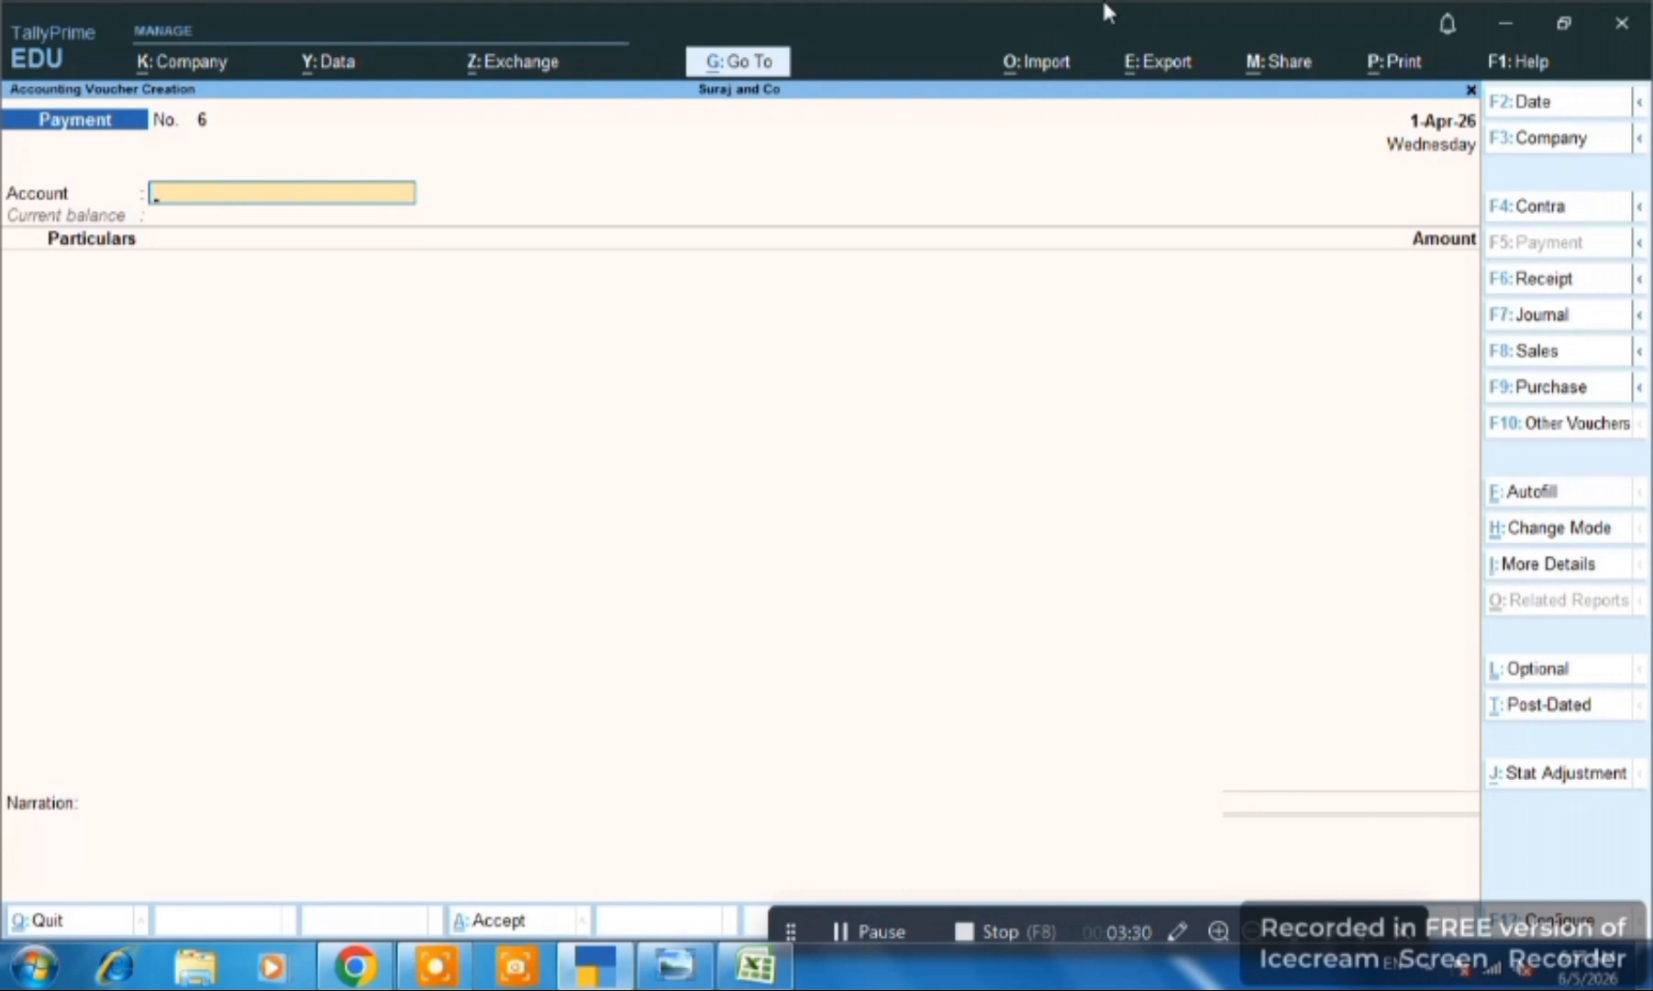
text(Bank)
key(Return)
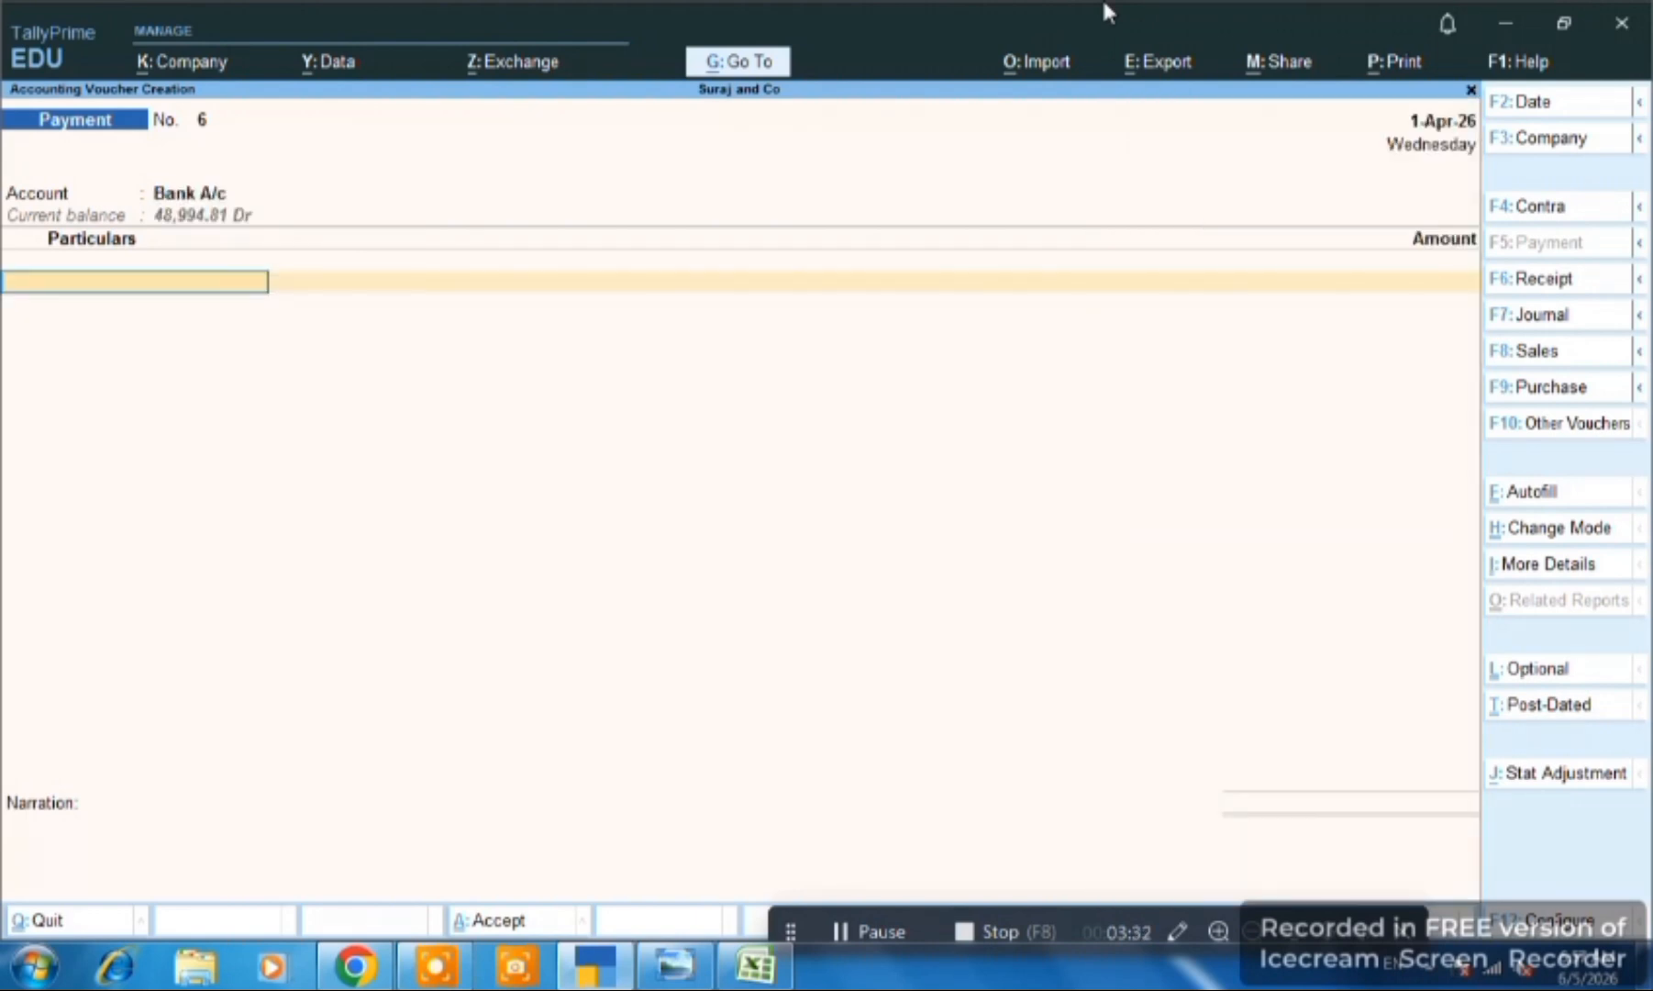
- Recheck the UPI withdrawal in Excel and enter the party ledger with an amount of 1000 in the payment voucher
key(alt+Tab)
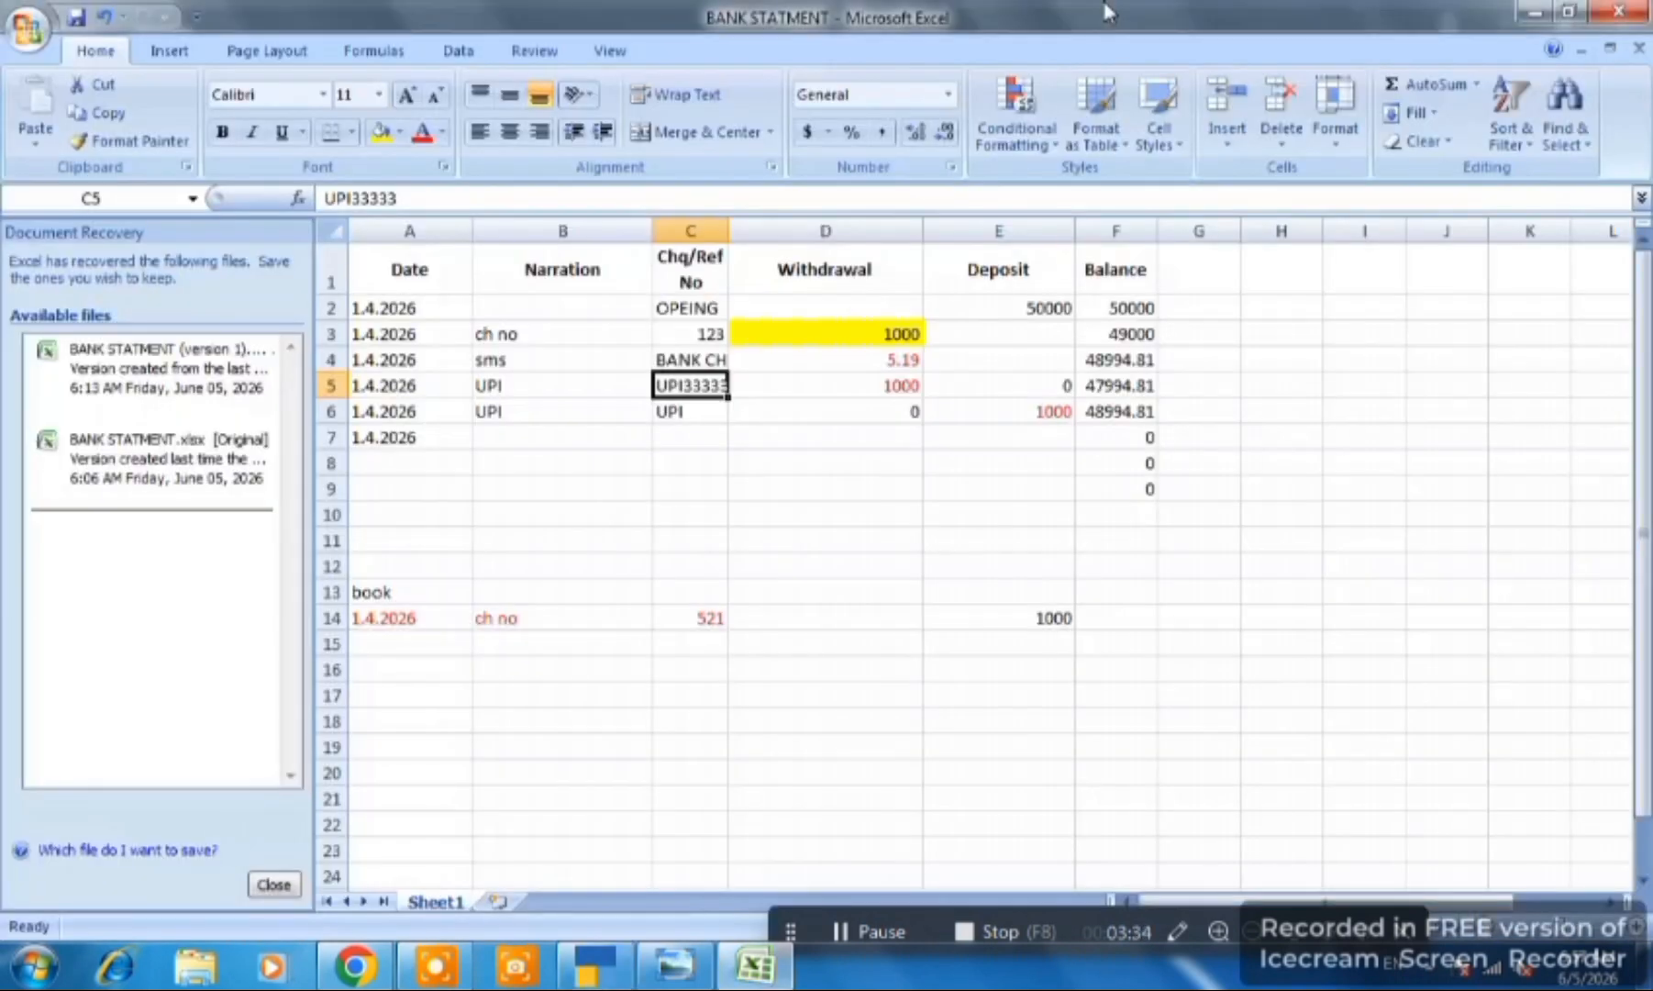
key(alt+Tab)
text(Rahul)
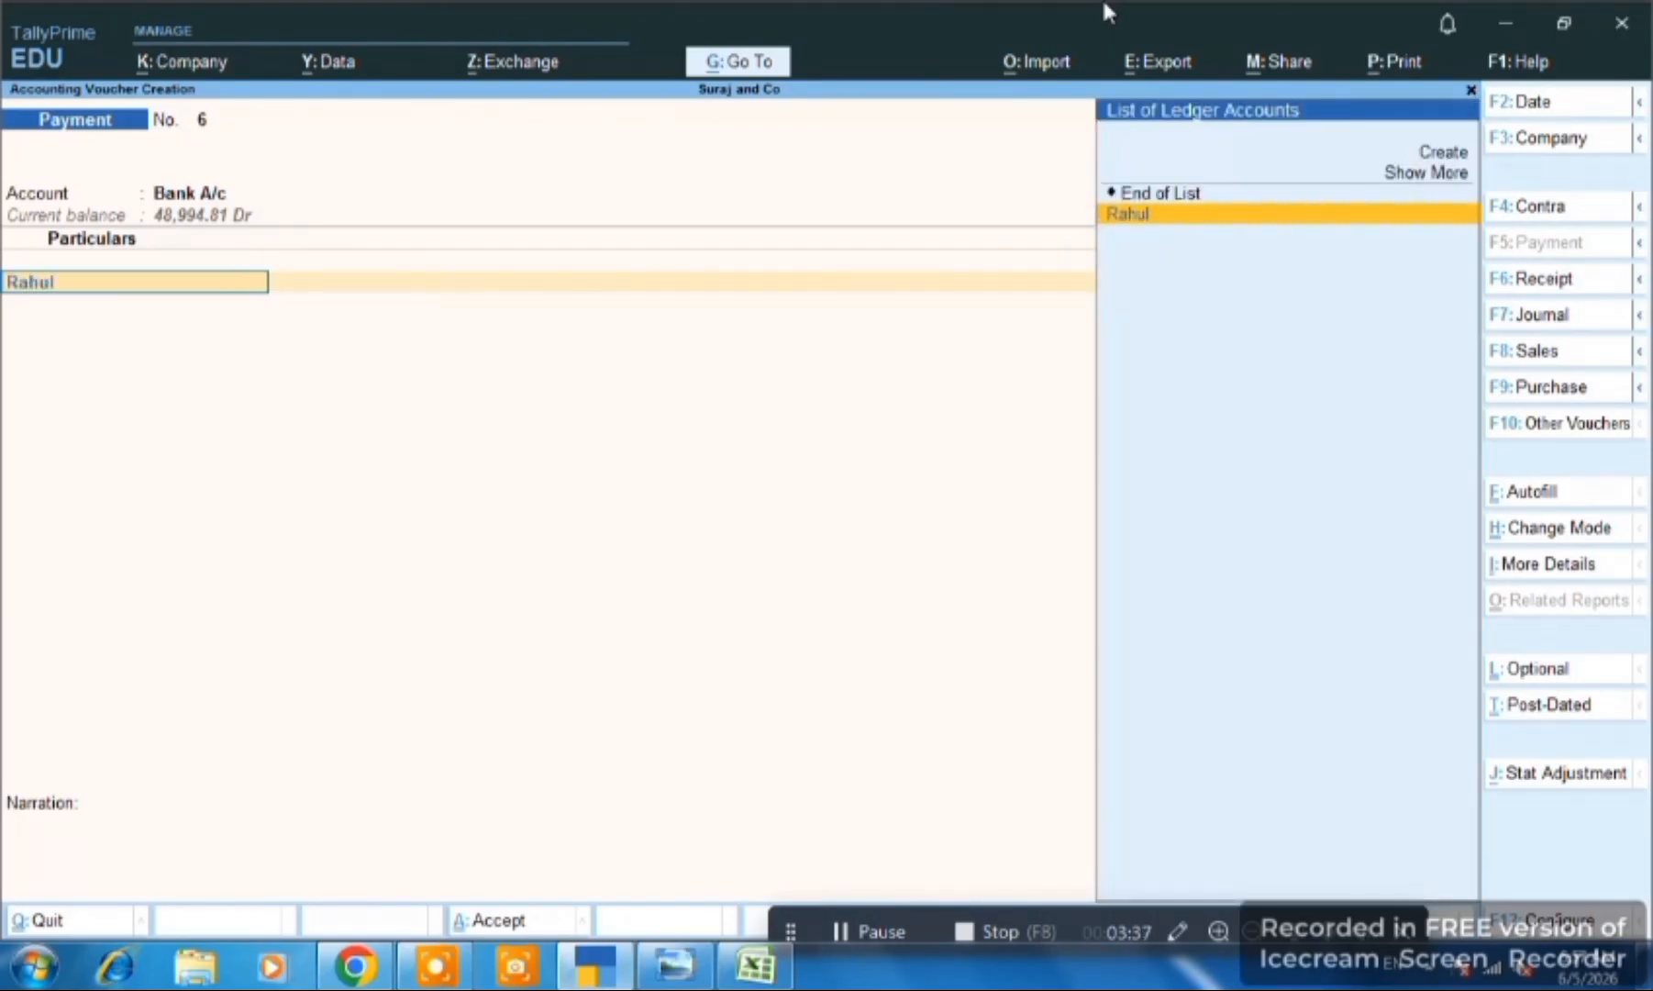
key(Return)
text(1000)
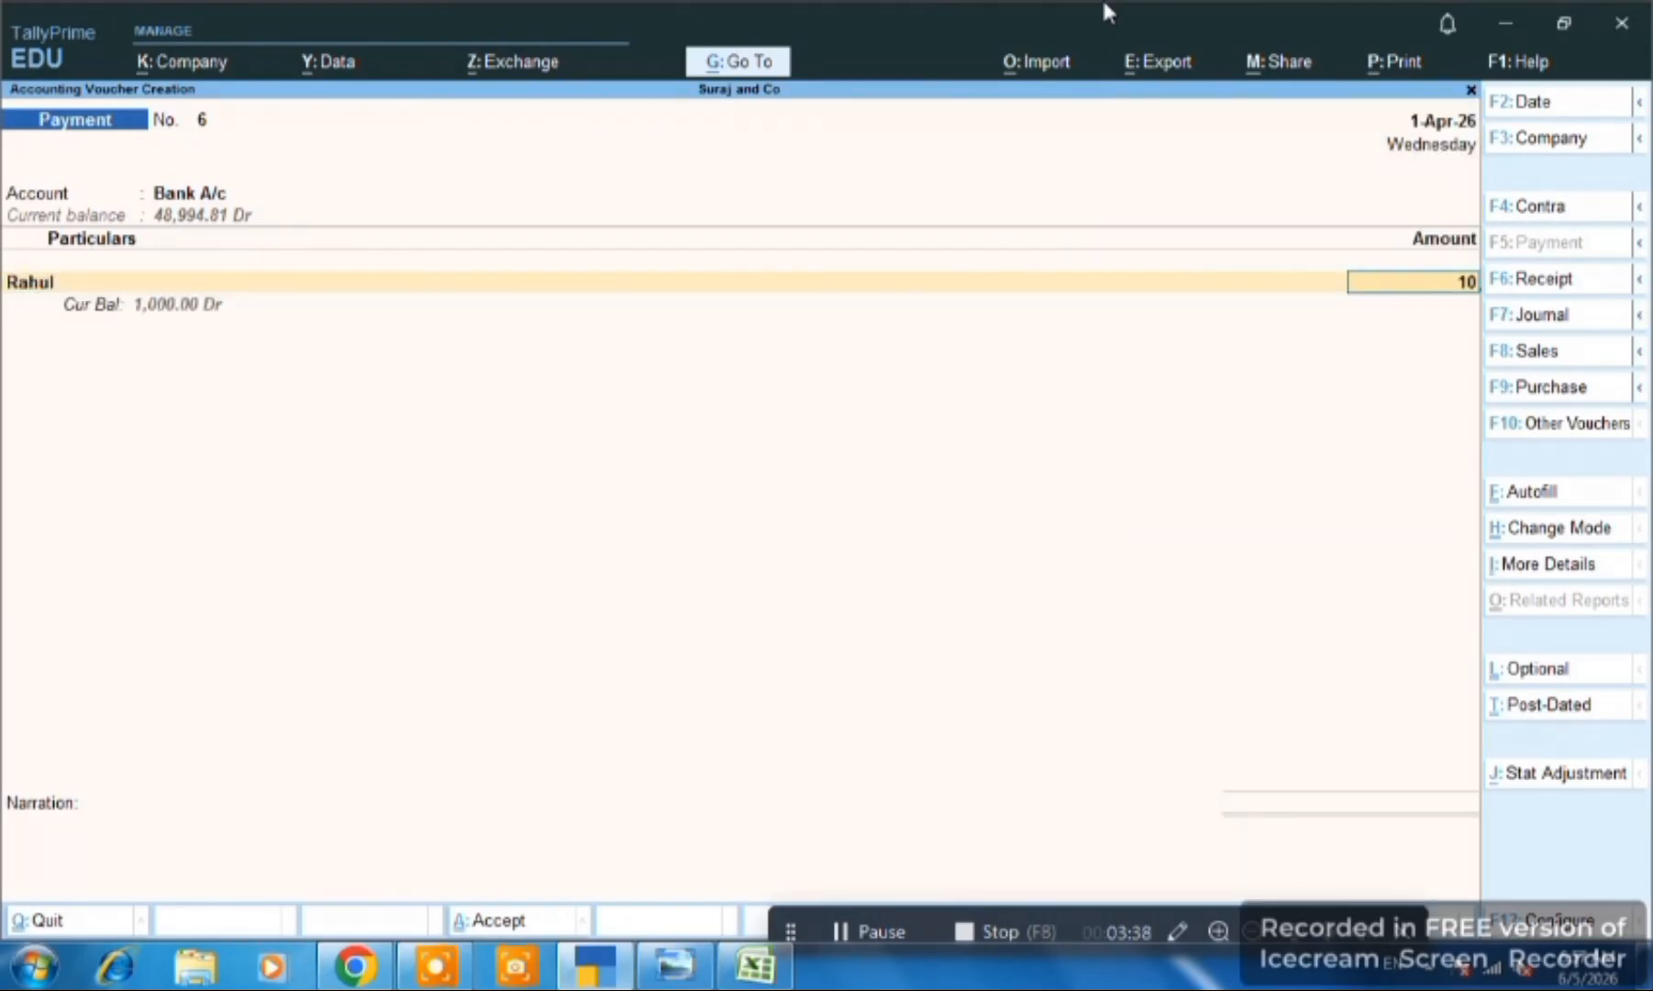
- Allocate the 1000 UPI payment On Account in the bill-wise details and accept the payment voucher
key(Return)
key(Return)
key(Return)
key(Return)
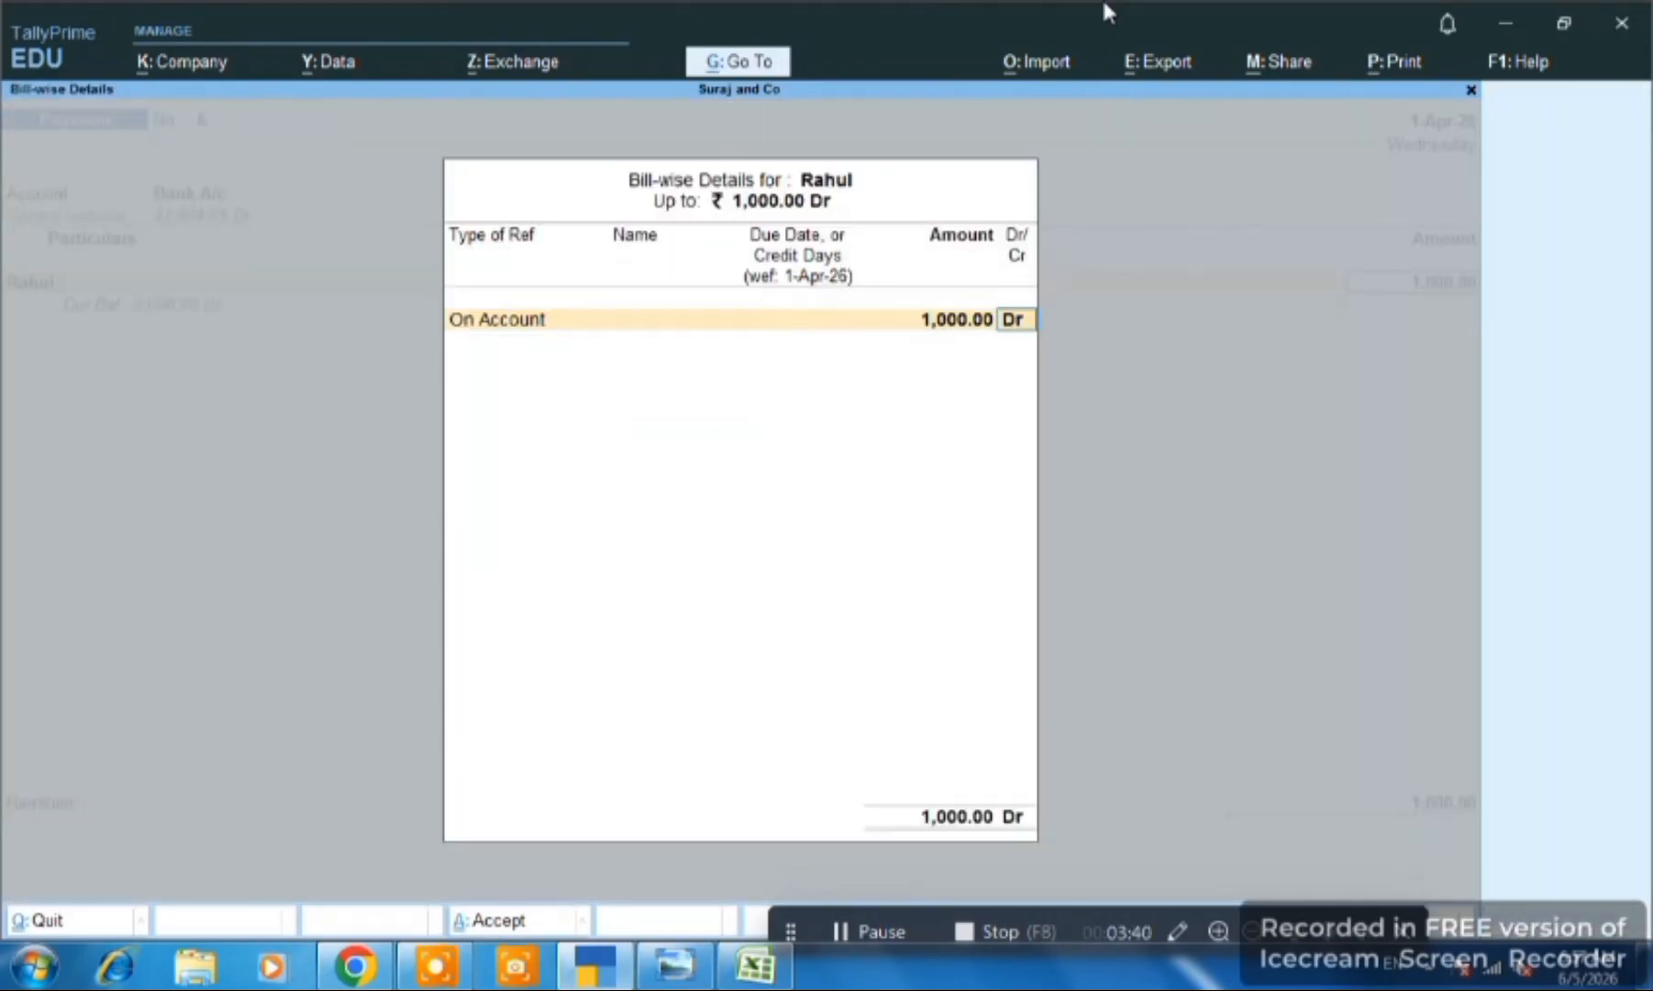
key(ctrl+a)
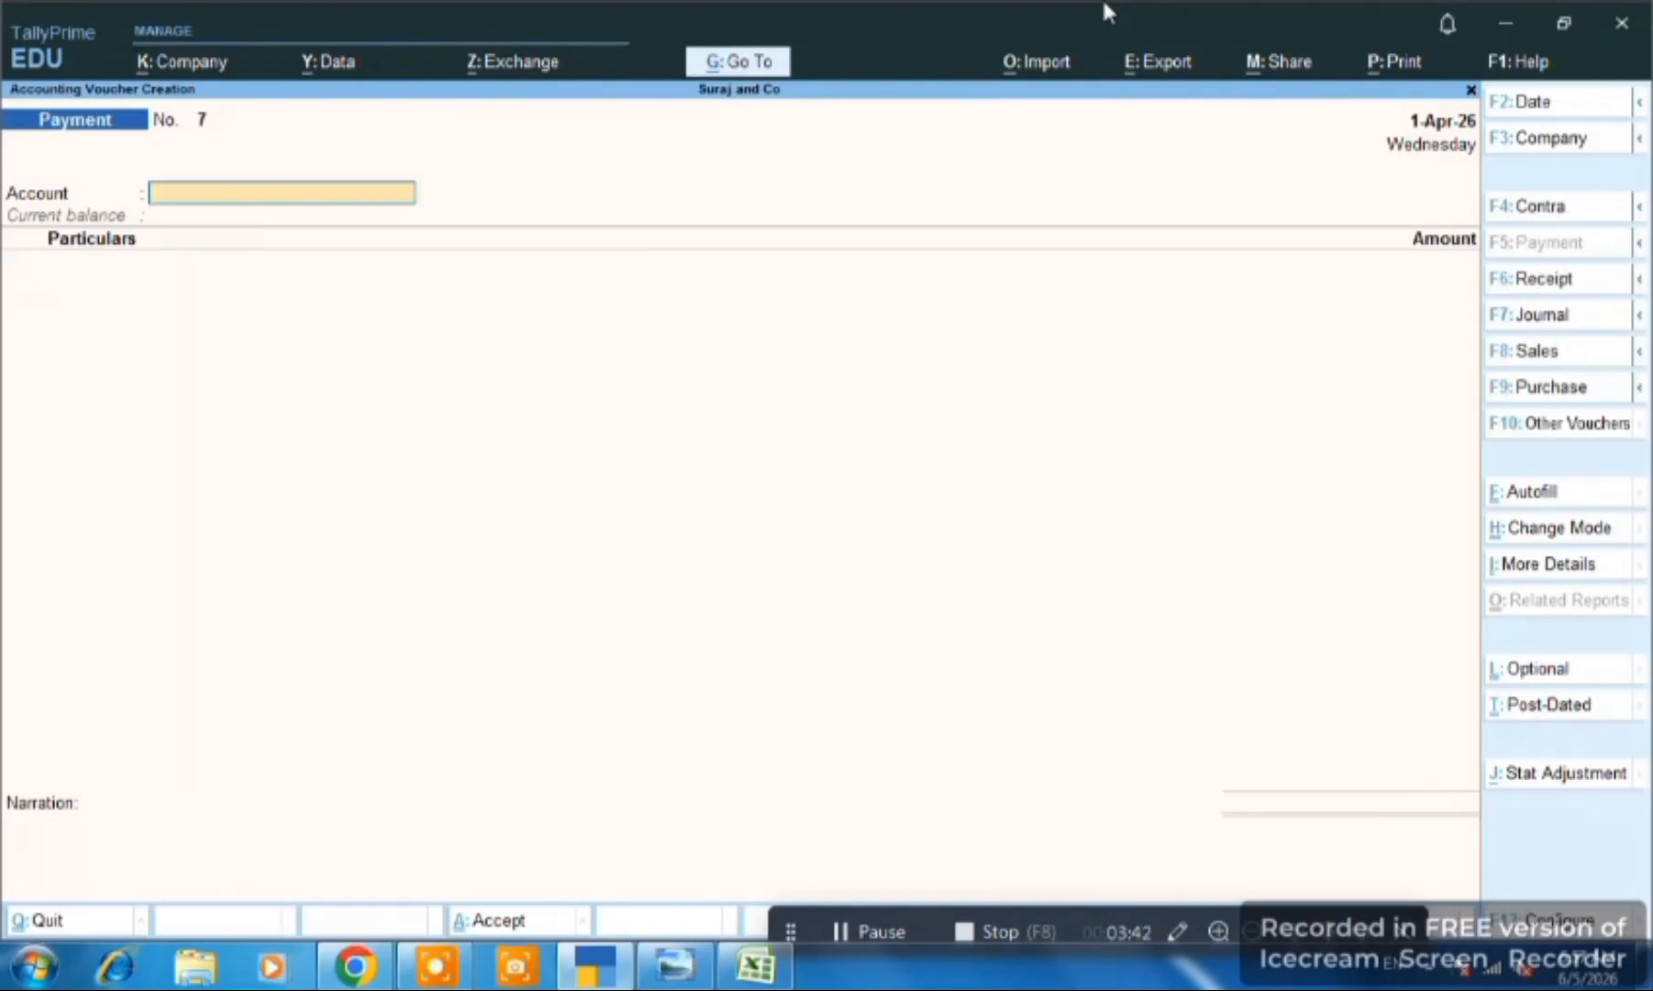
- Check the UPI deposit row in the Excel statement and start a TallyPrime receipt voucher with Bank A/c as account
key(alt+Tab)
key(Down)
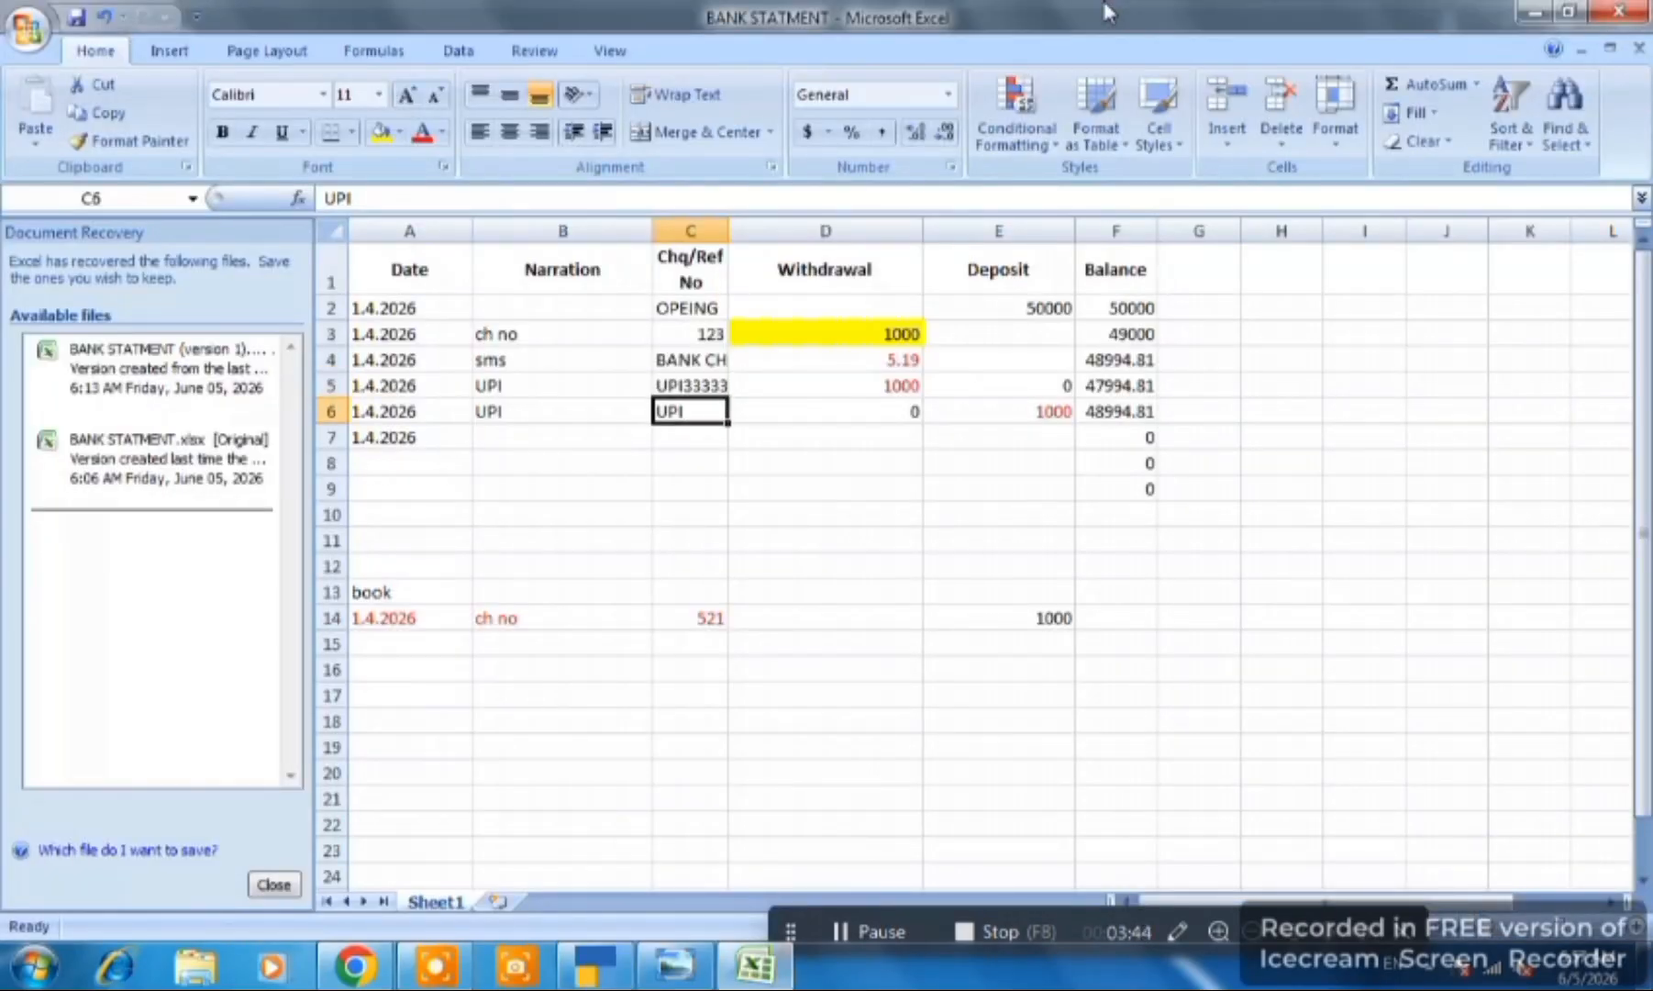
key(Left)
key(Left)
key(alt+Tab)
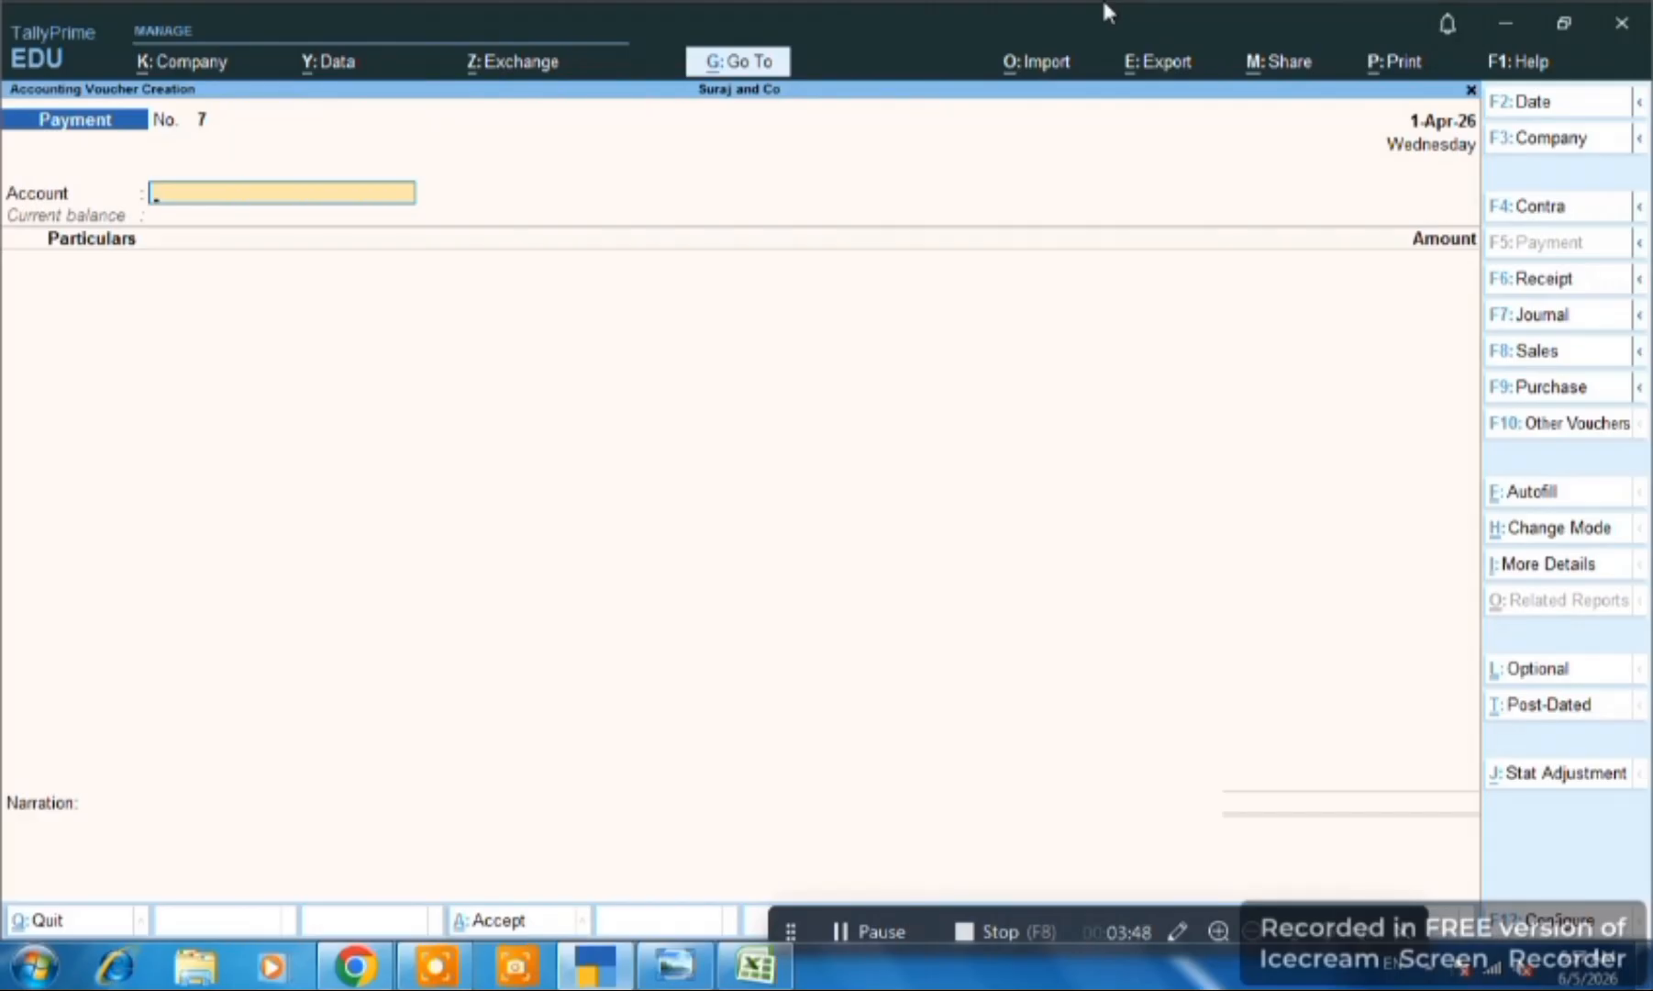
key(F6)
text(Bank)
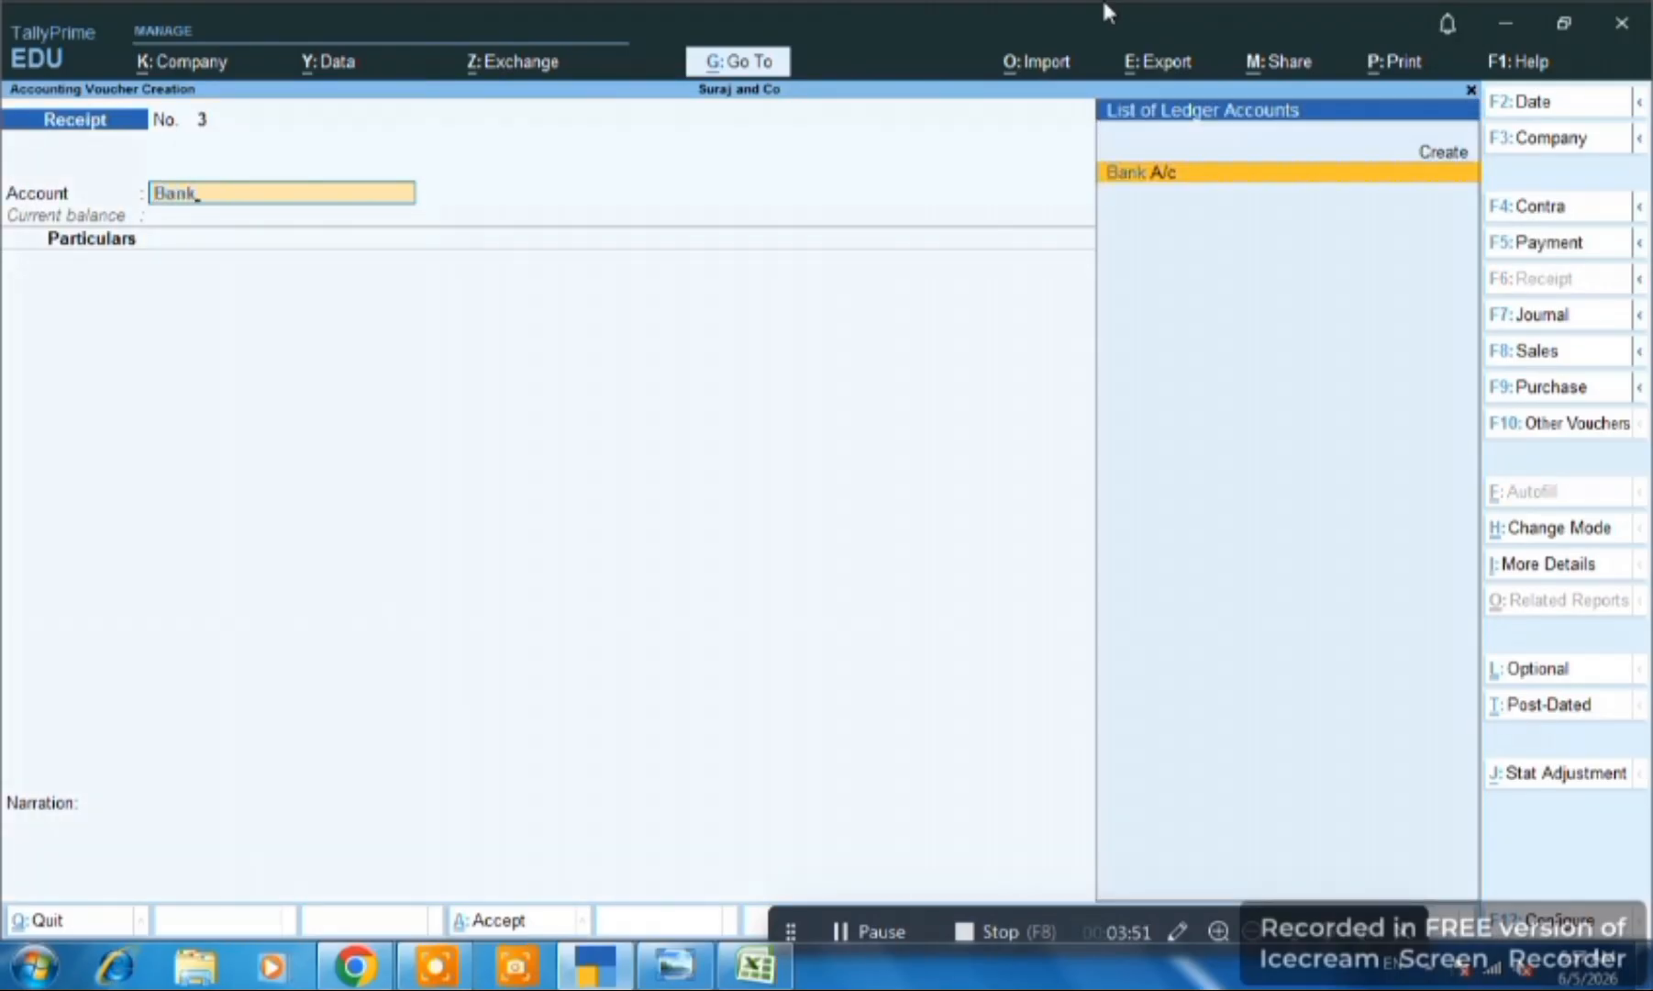
key(Return)
- Enter 1000 received from the party ledger, allocate it On Account and accept the receipt voucher
text(Rahul)
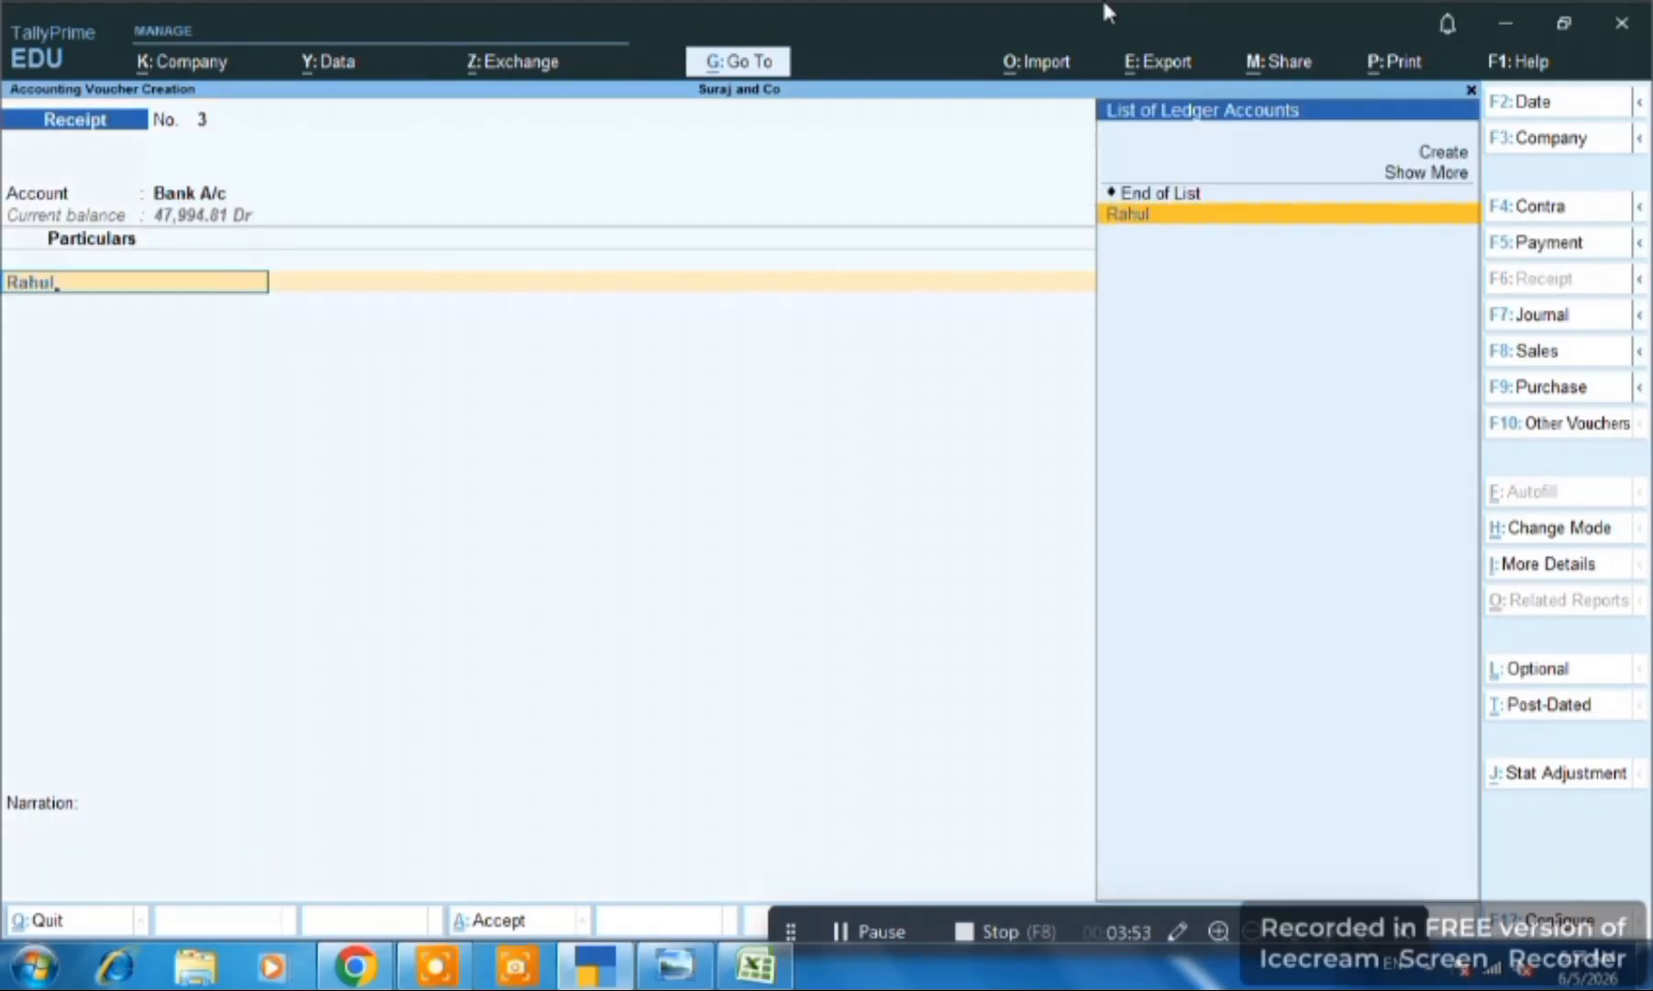
key(Return)
text(1000)
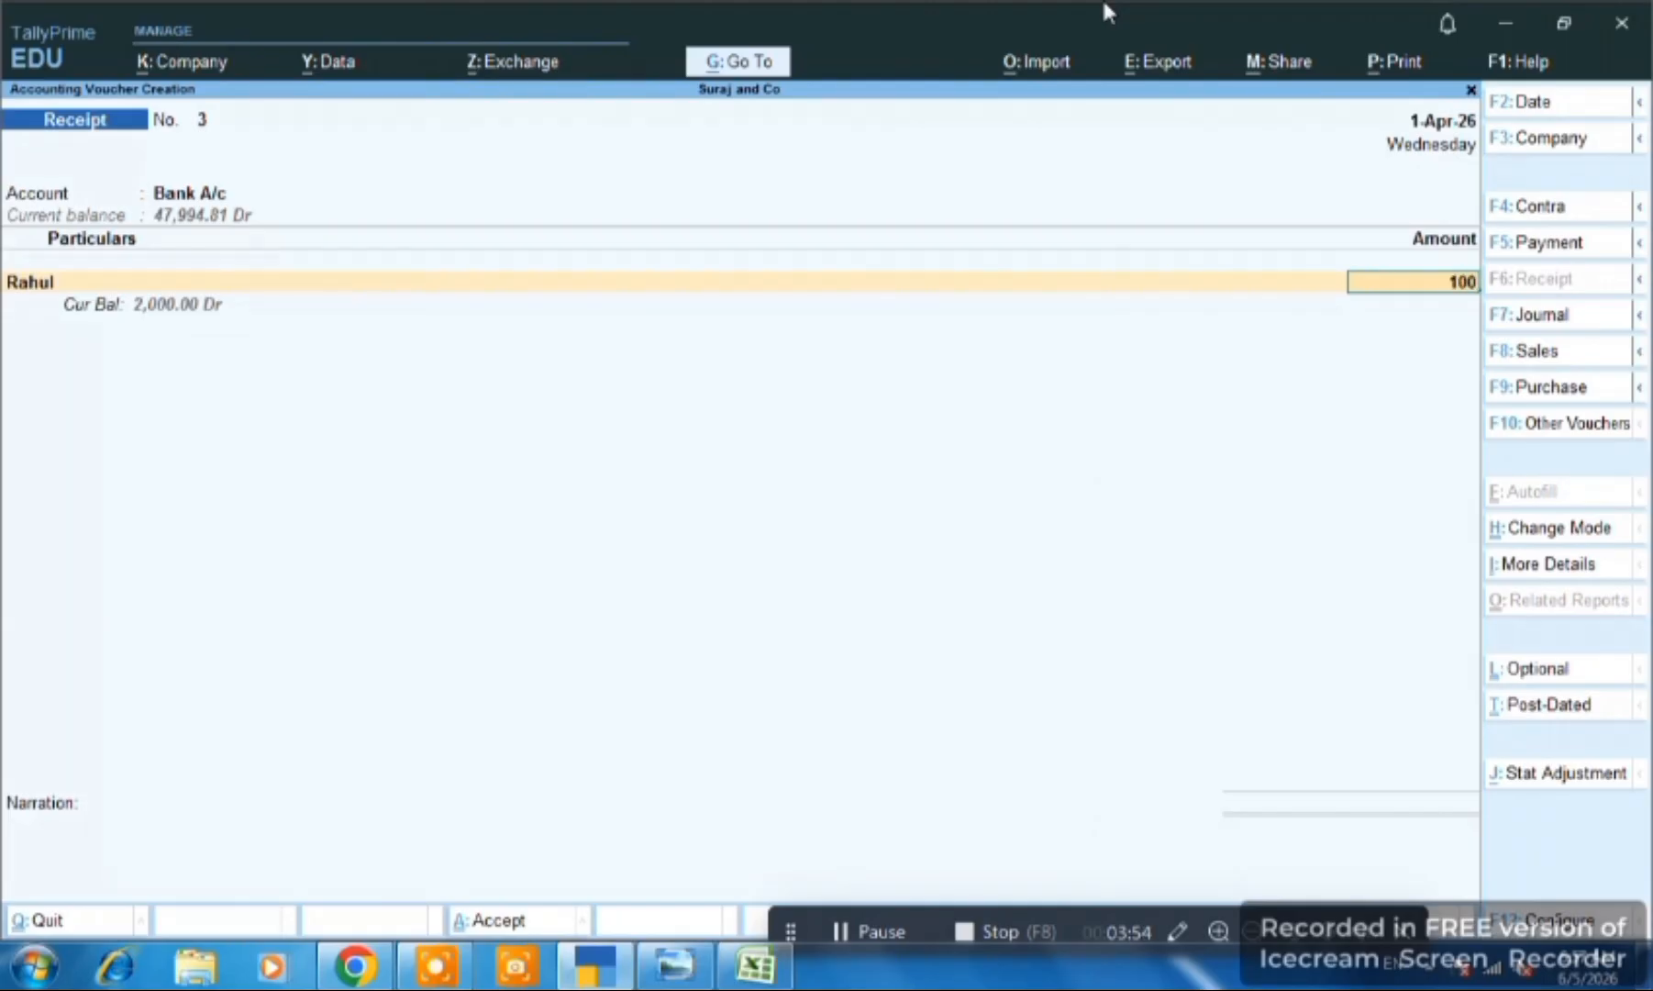
key(Return)
key(Return)
key(Return)
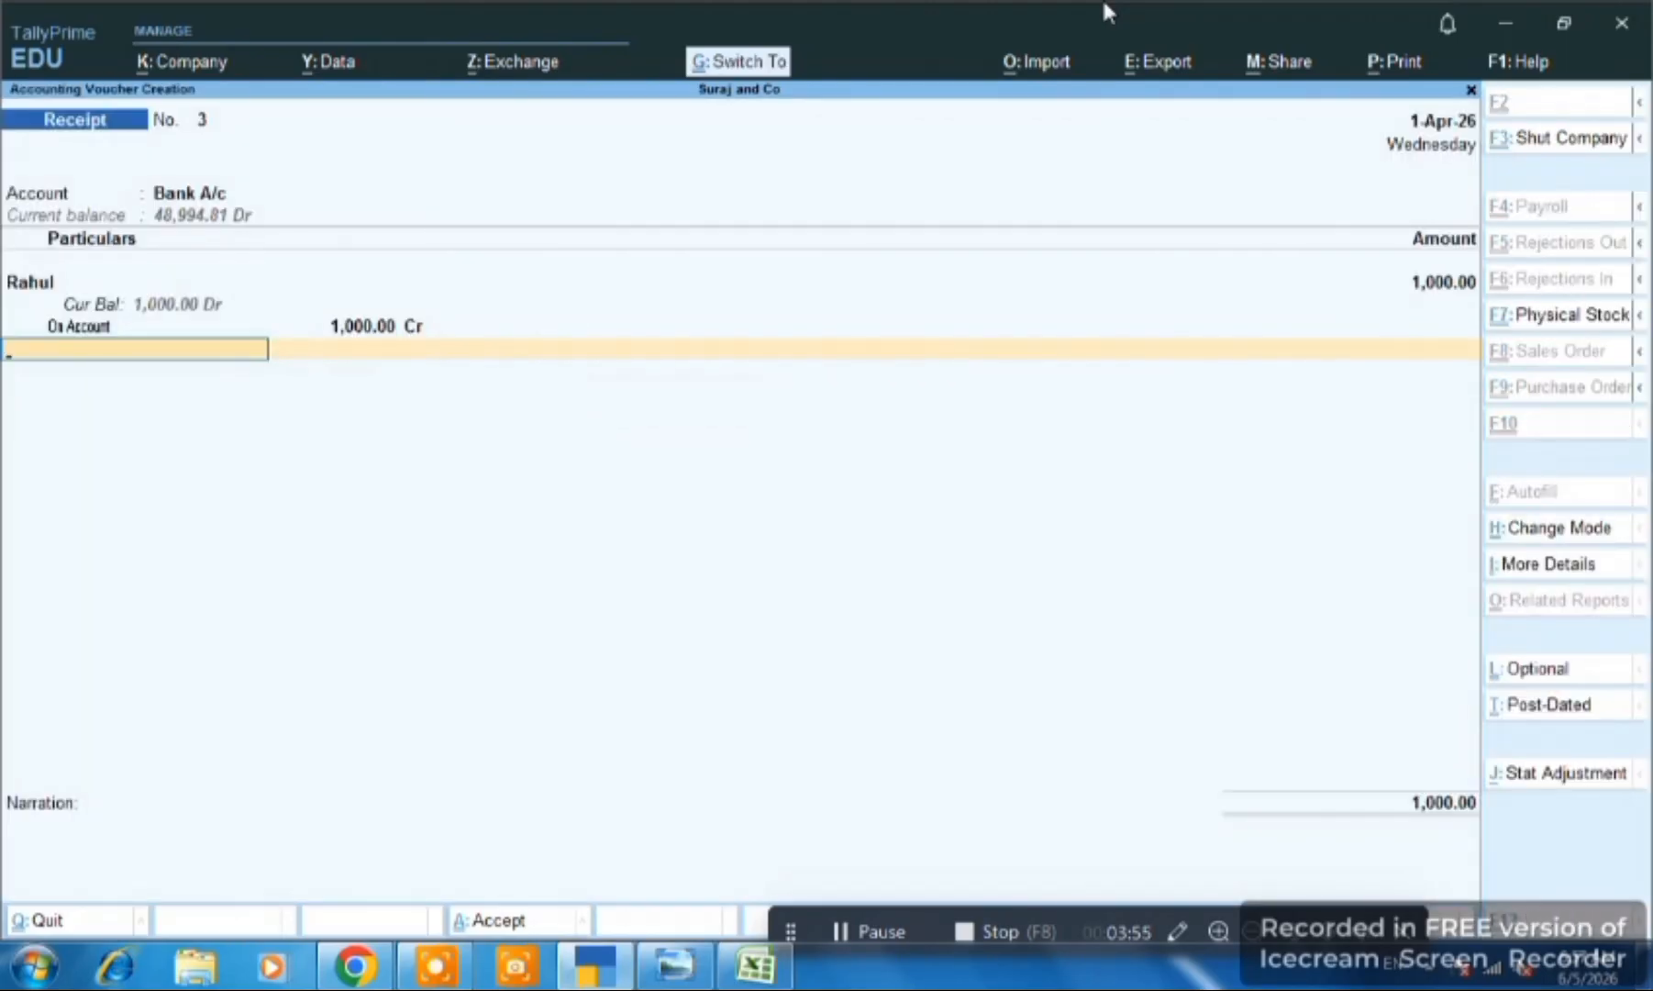
key(ctrl+a)
- Examine the UPI deposit amount and the date and details of the book entry for cheque 521 in the Excel statement
key(alt+Tab)
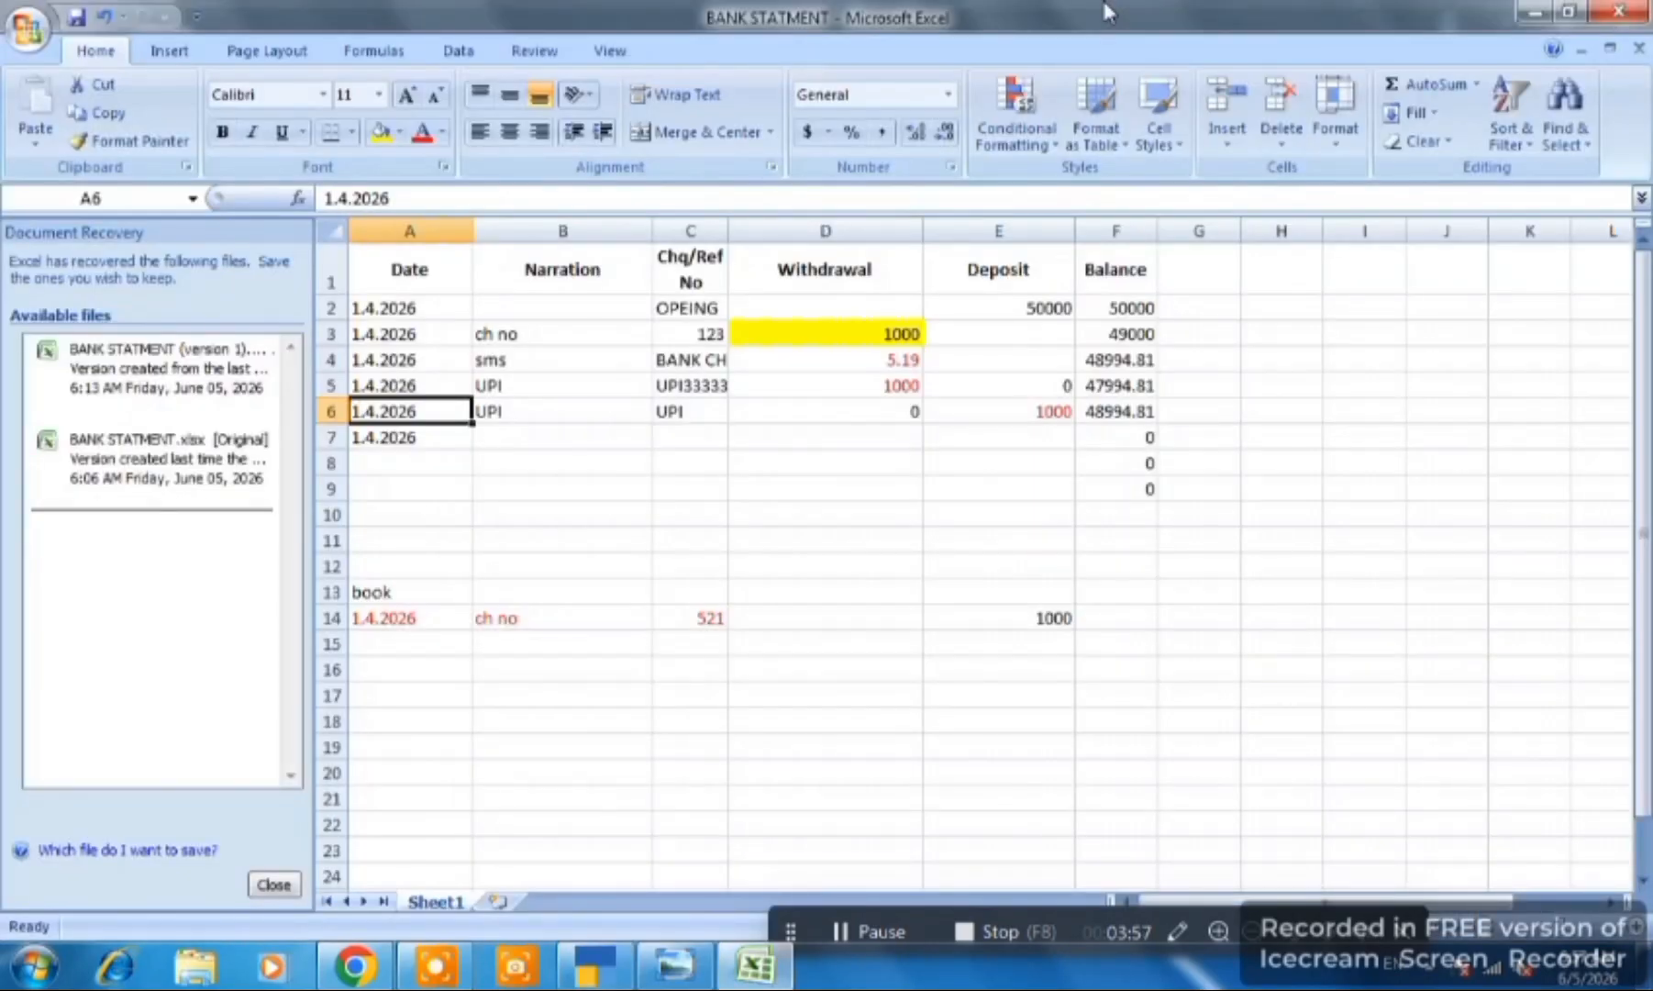
key(Down)
key(Right)
key(Right)
key(Right)
key(Right)
key(Up)
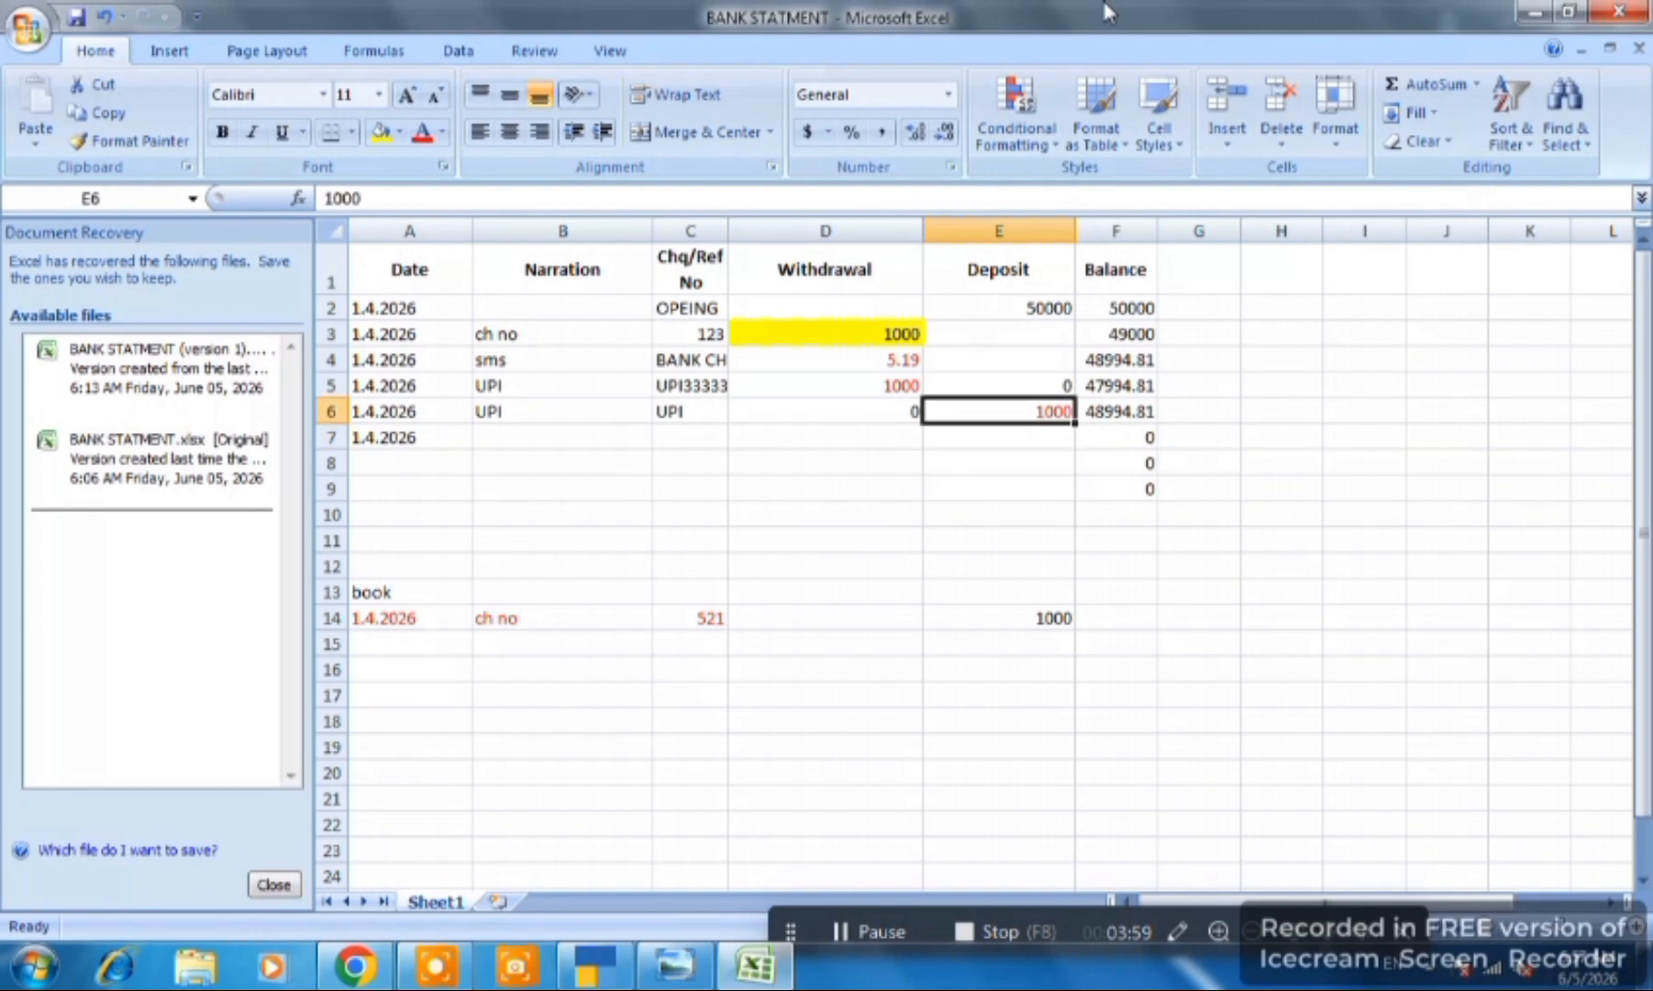
key(Down)
key(Down)
key(Down)
key(Down)
key(Down)
key(Down)
key(Down)
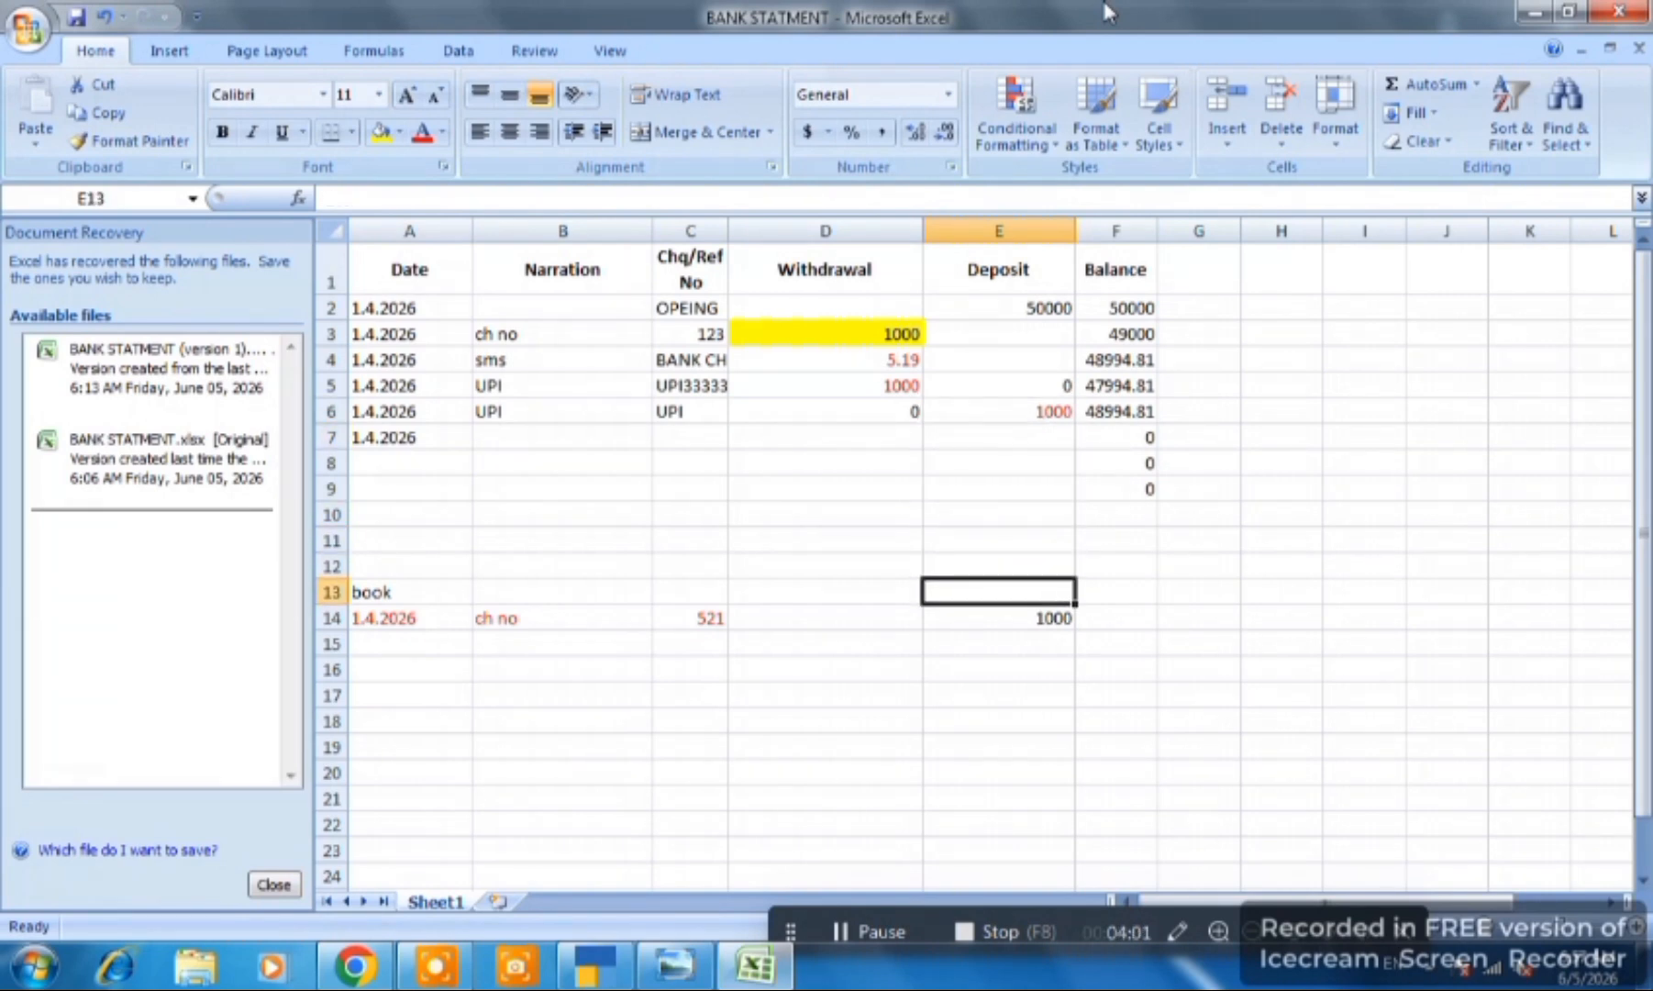
key(Left)
key(Left)
key(Left)
key(Down)
key(Left)
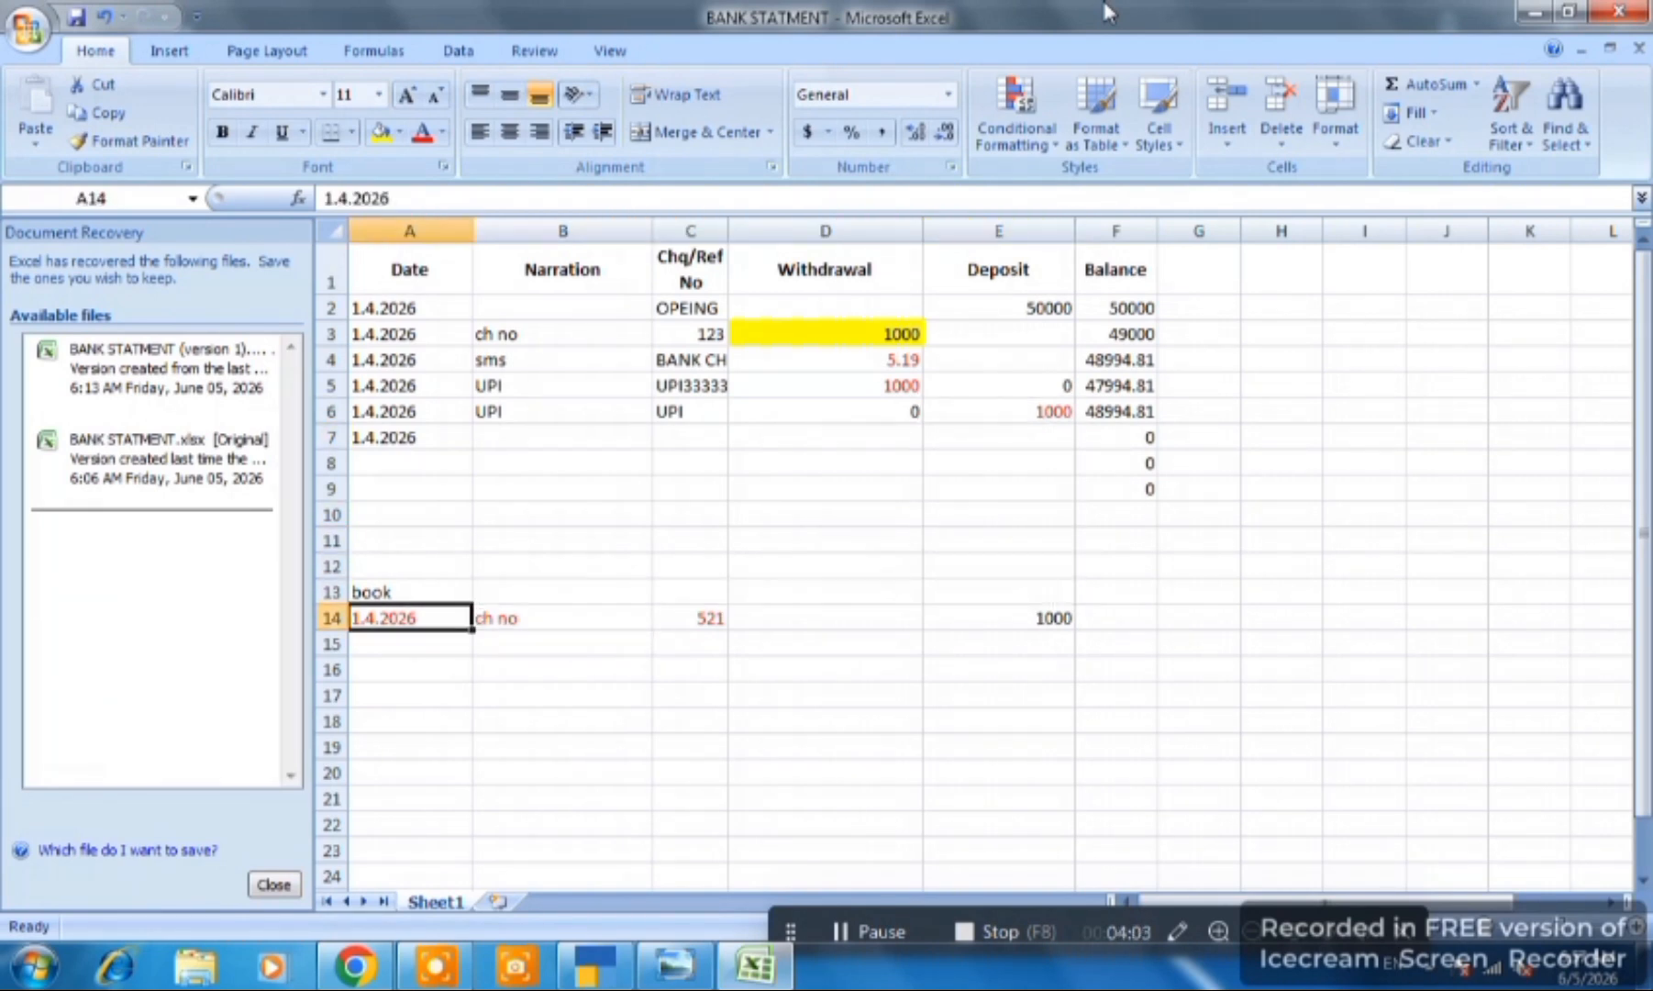
- Fill in a new TallyPrime receipt voucher with Bank A/c as account and 1000 from the party ledger
key(alt+Tab)
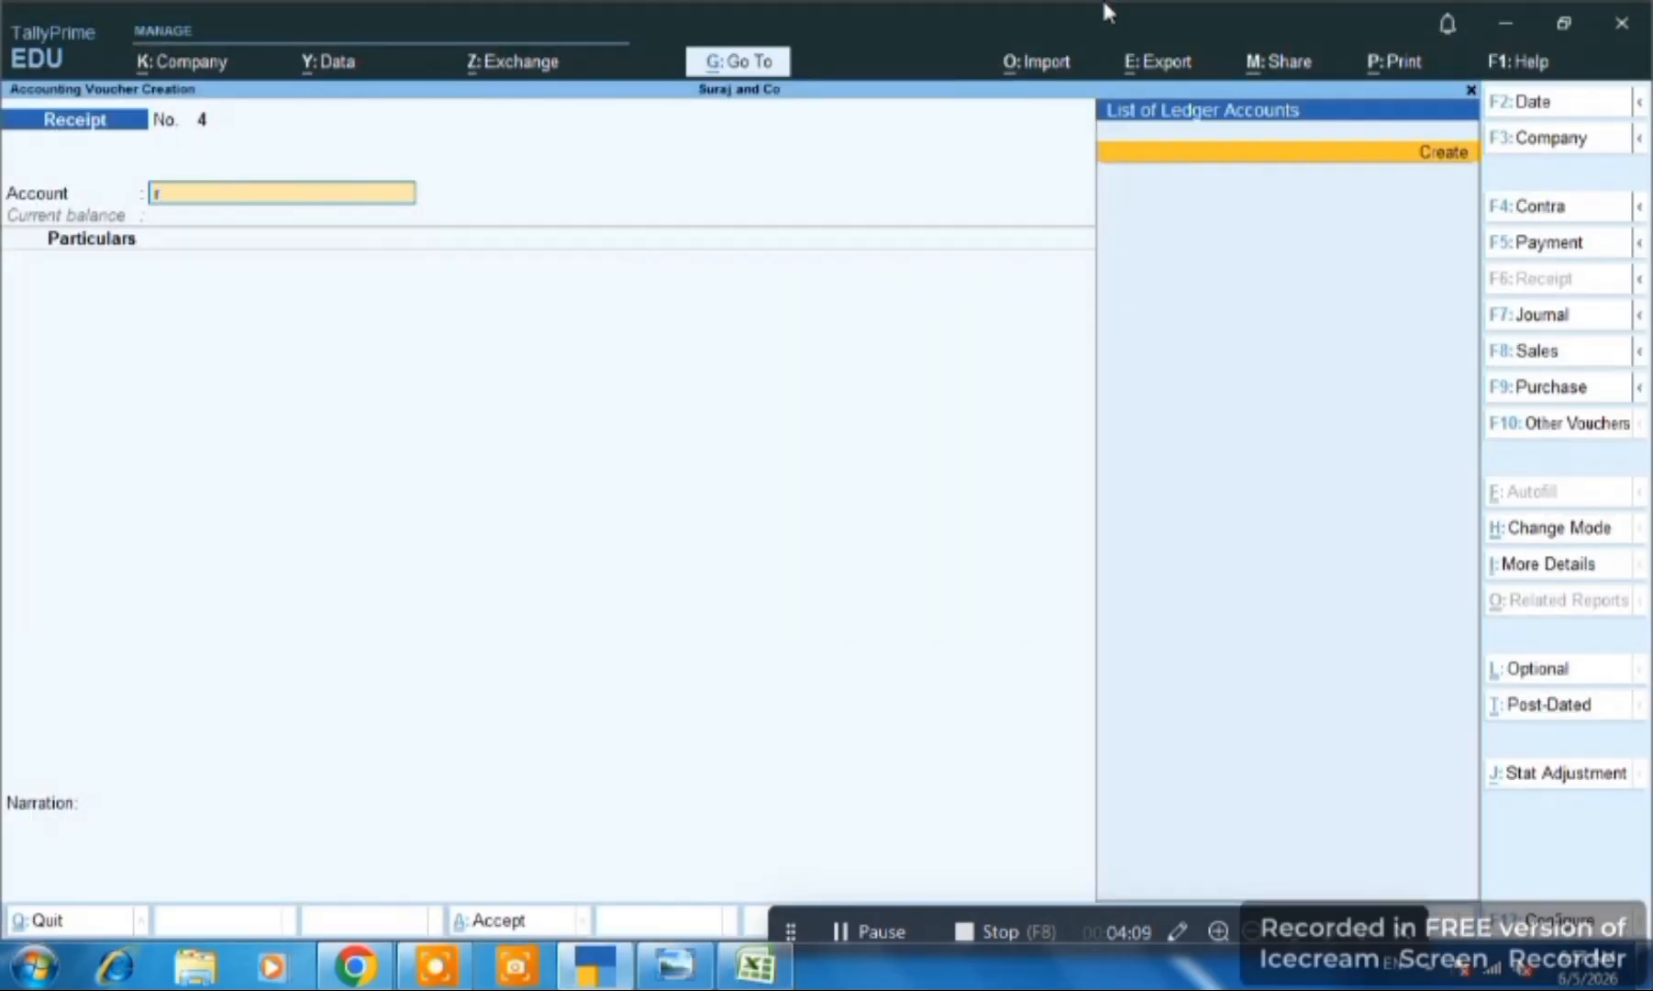
text(ban)
key(Return)
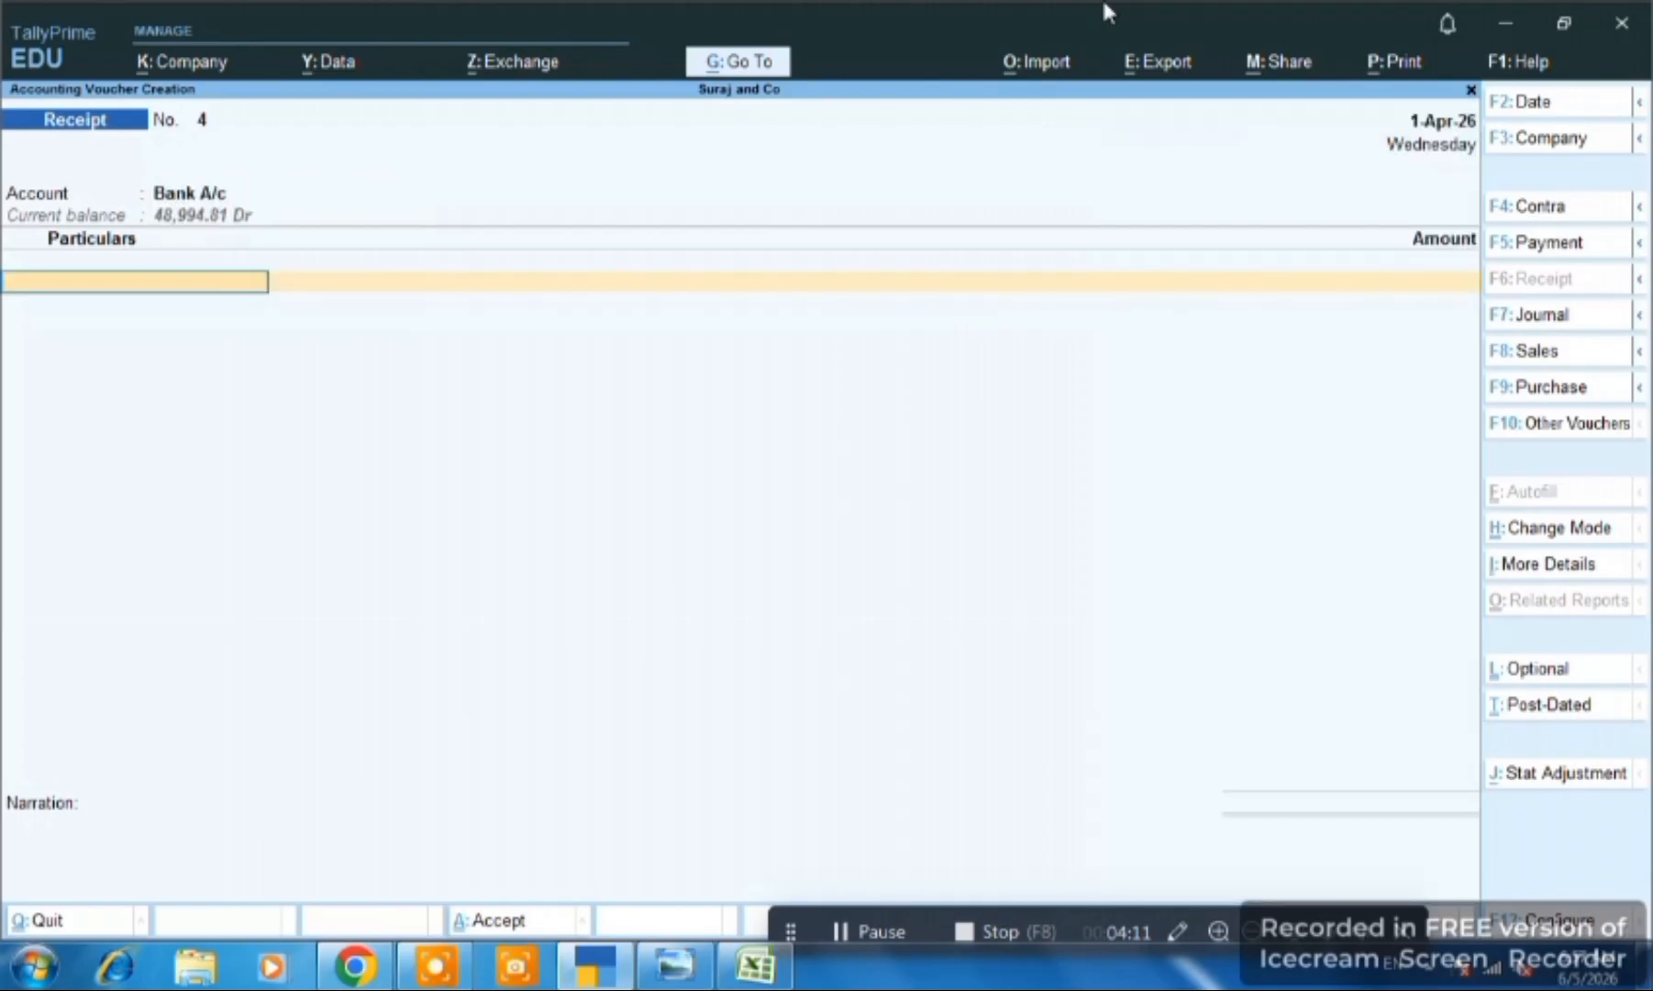
text(Rahul)
key(Return)
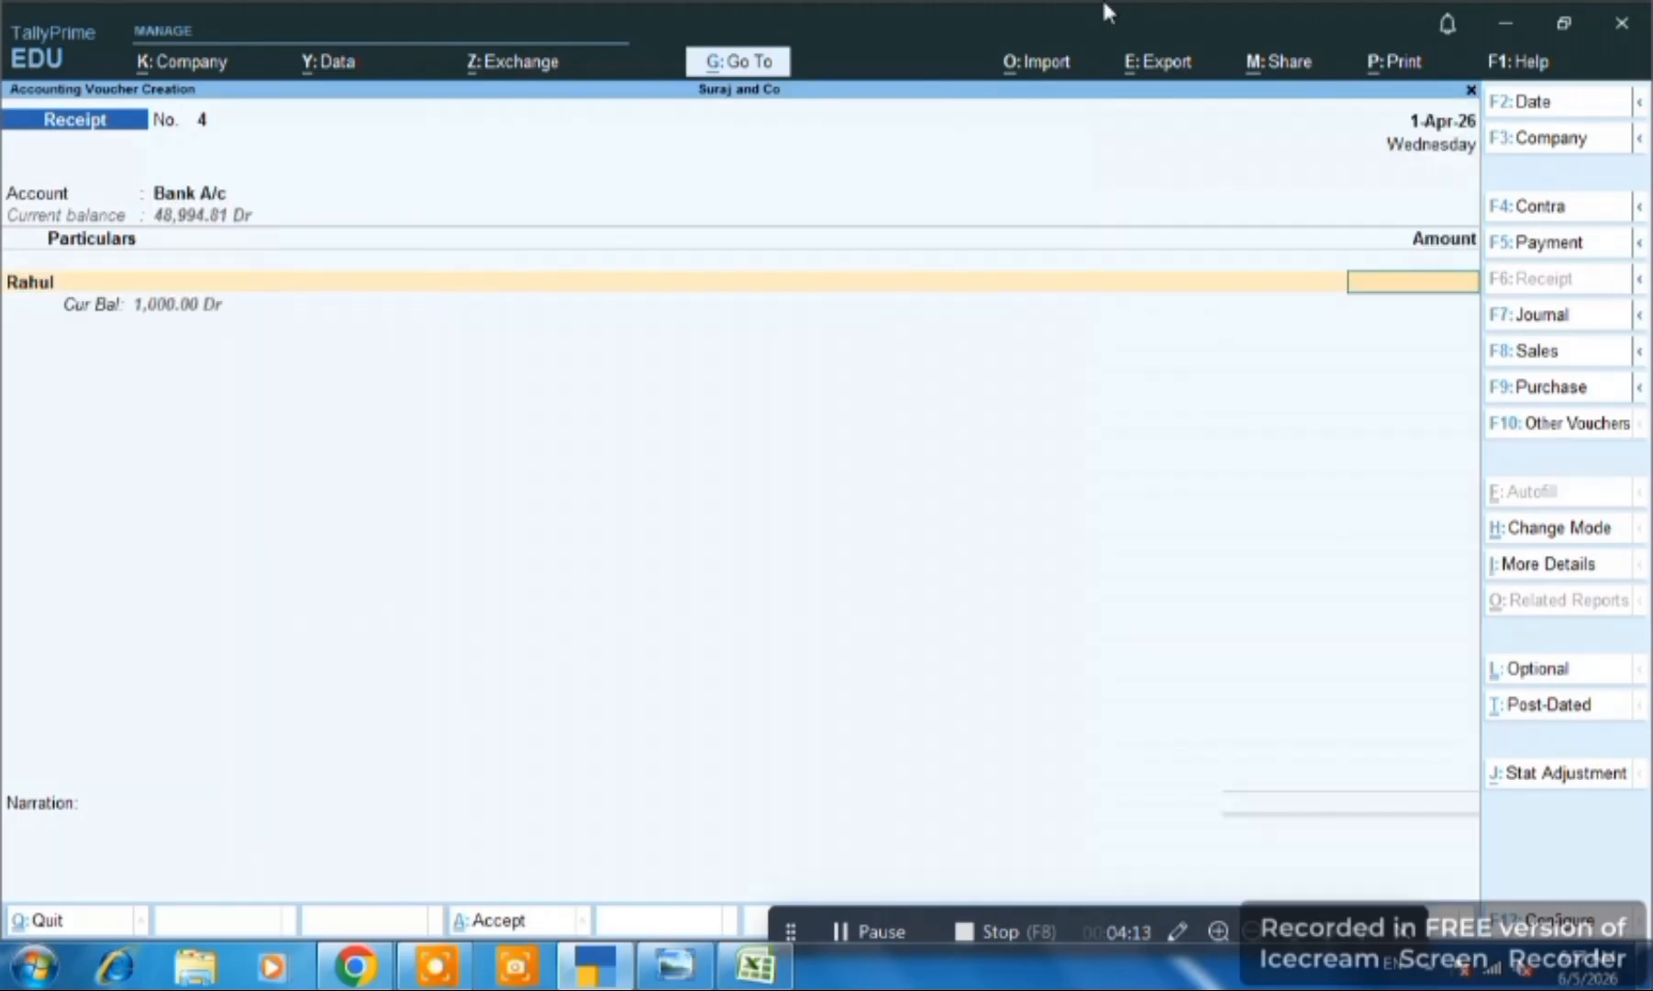
text(1000)
key(Return)
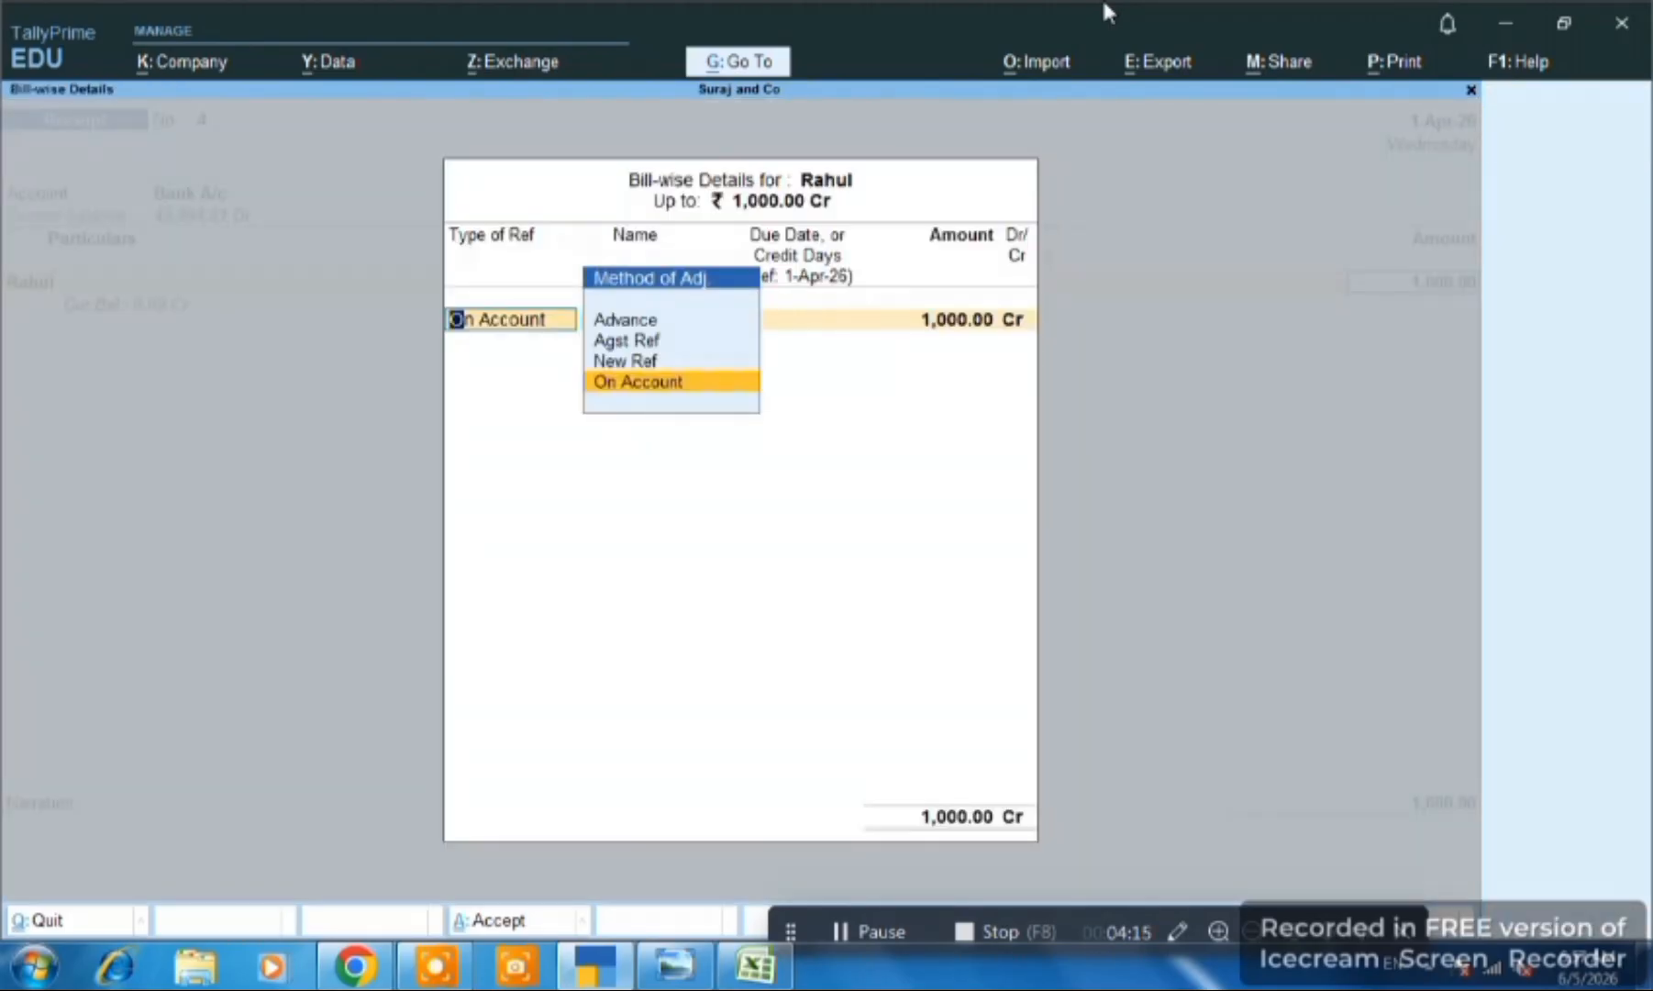
- Allocate the 1,000 receipt from the party ledger On Account and continue to the bank allocation for Bank A/c
key(Return)
key(Return)
key(Return)
key(Return)
key(Return)
key(Return)
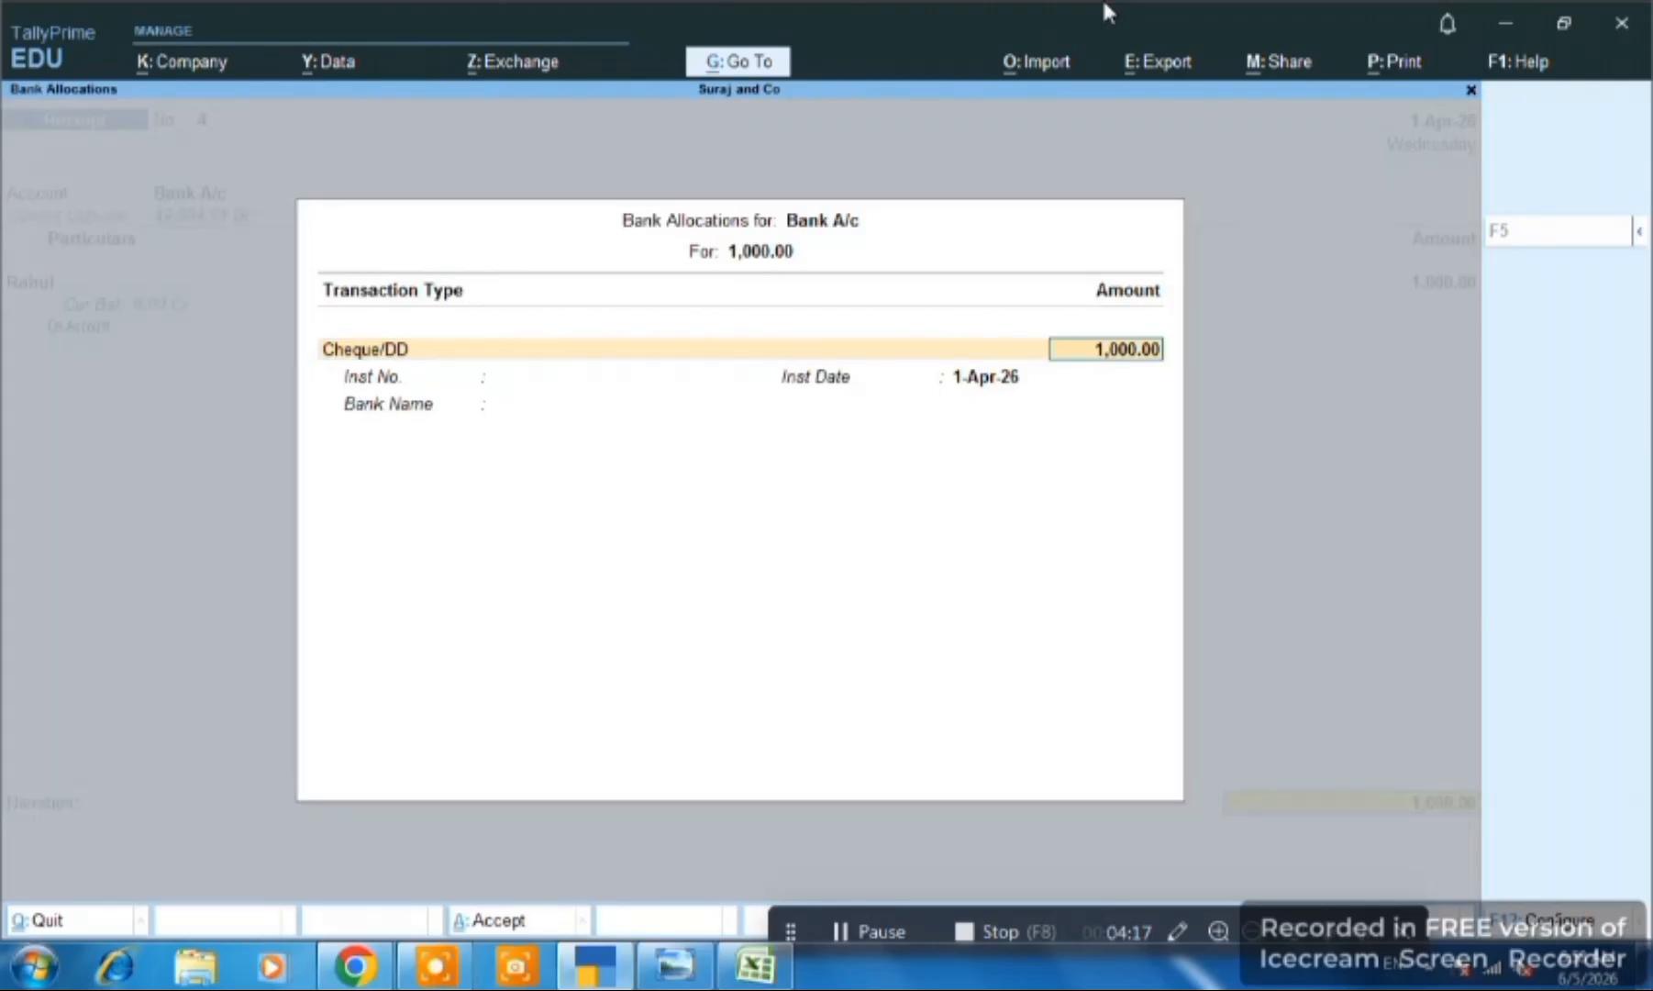
- Accept the Cheque/DD bank allocation of 1,000, save the receipt voucher without a narration and leave voucher entry
key(Return)
key(Return)
key(Return)
key(Return)
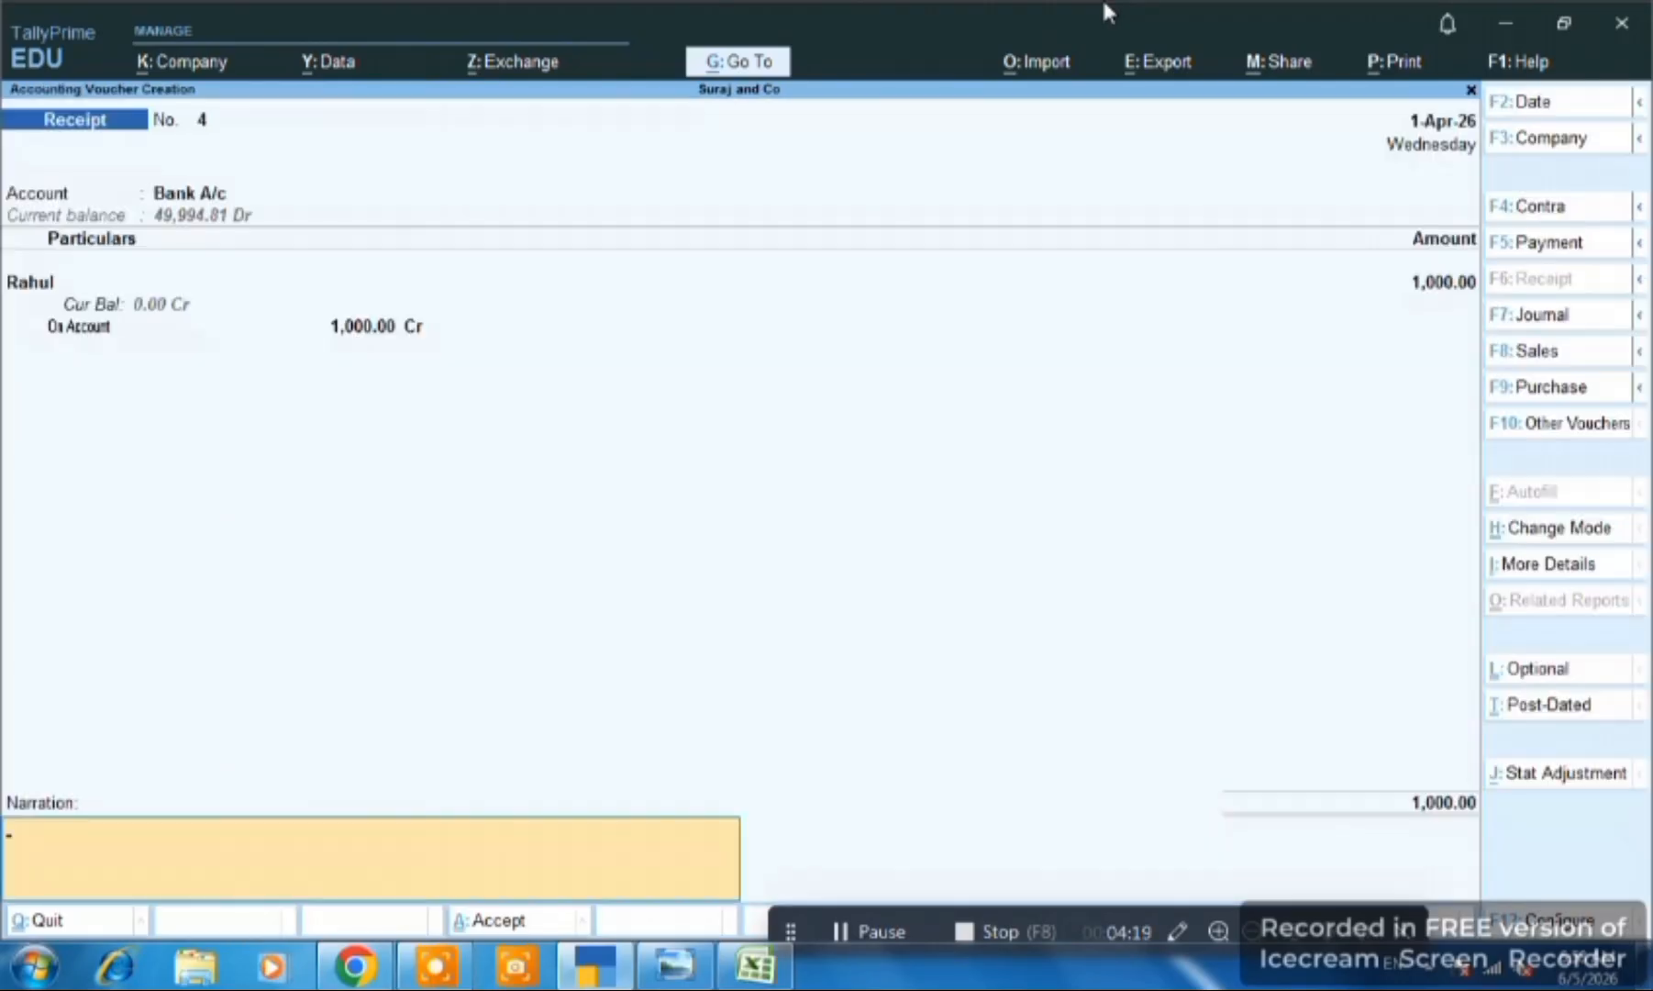
key(Return)
key(Return)
key(Escape)
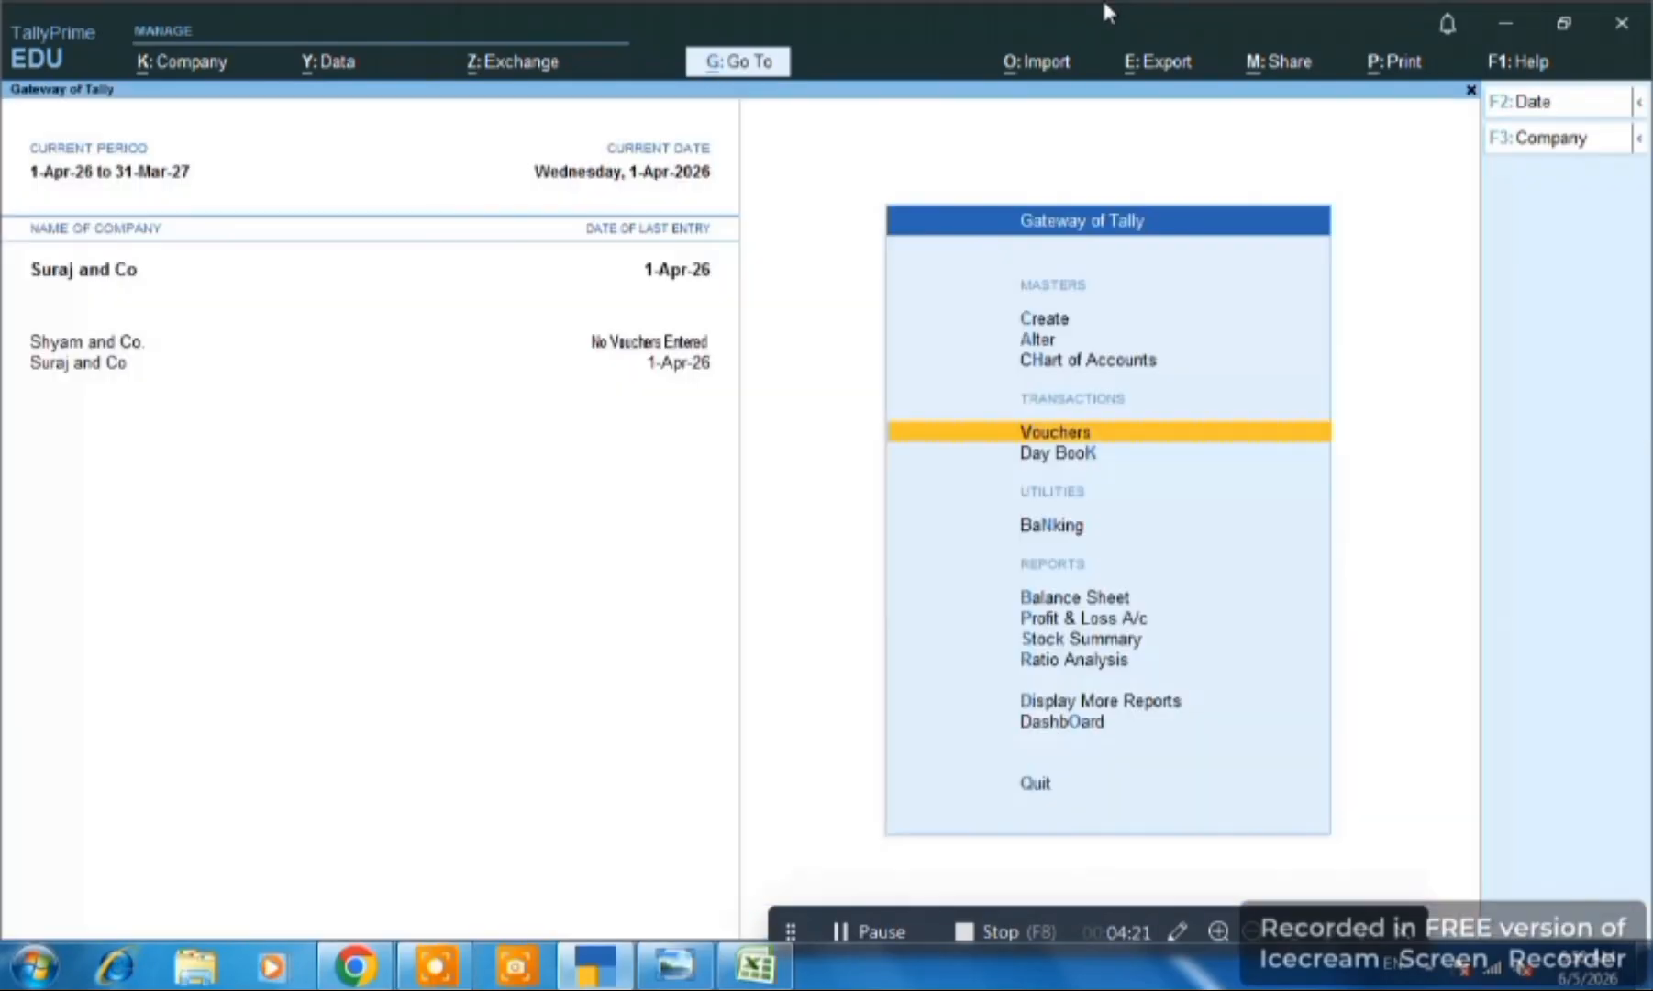
- Open the Bank Reconciliation under Banking for the Bank A/c ledger
key(Down)
key(Down)
key(Down)
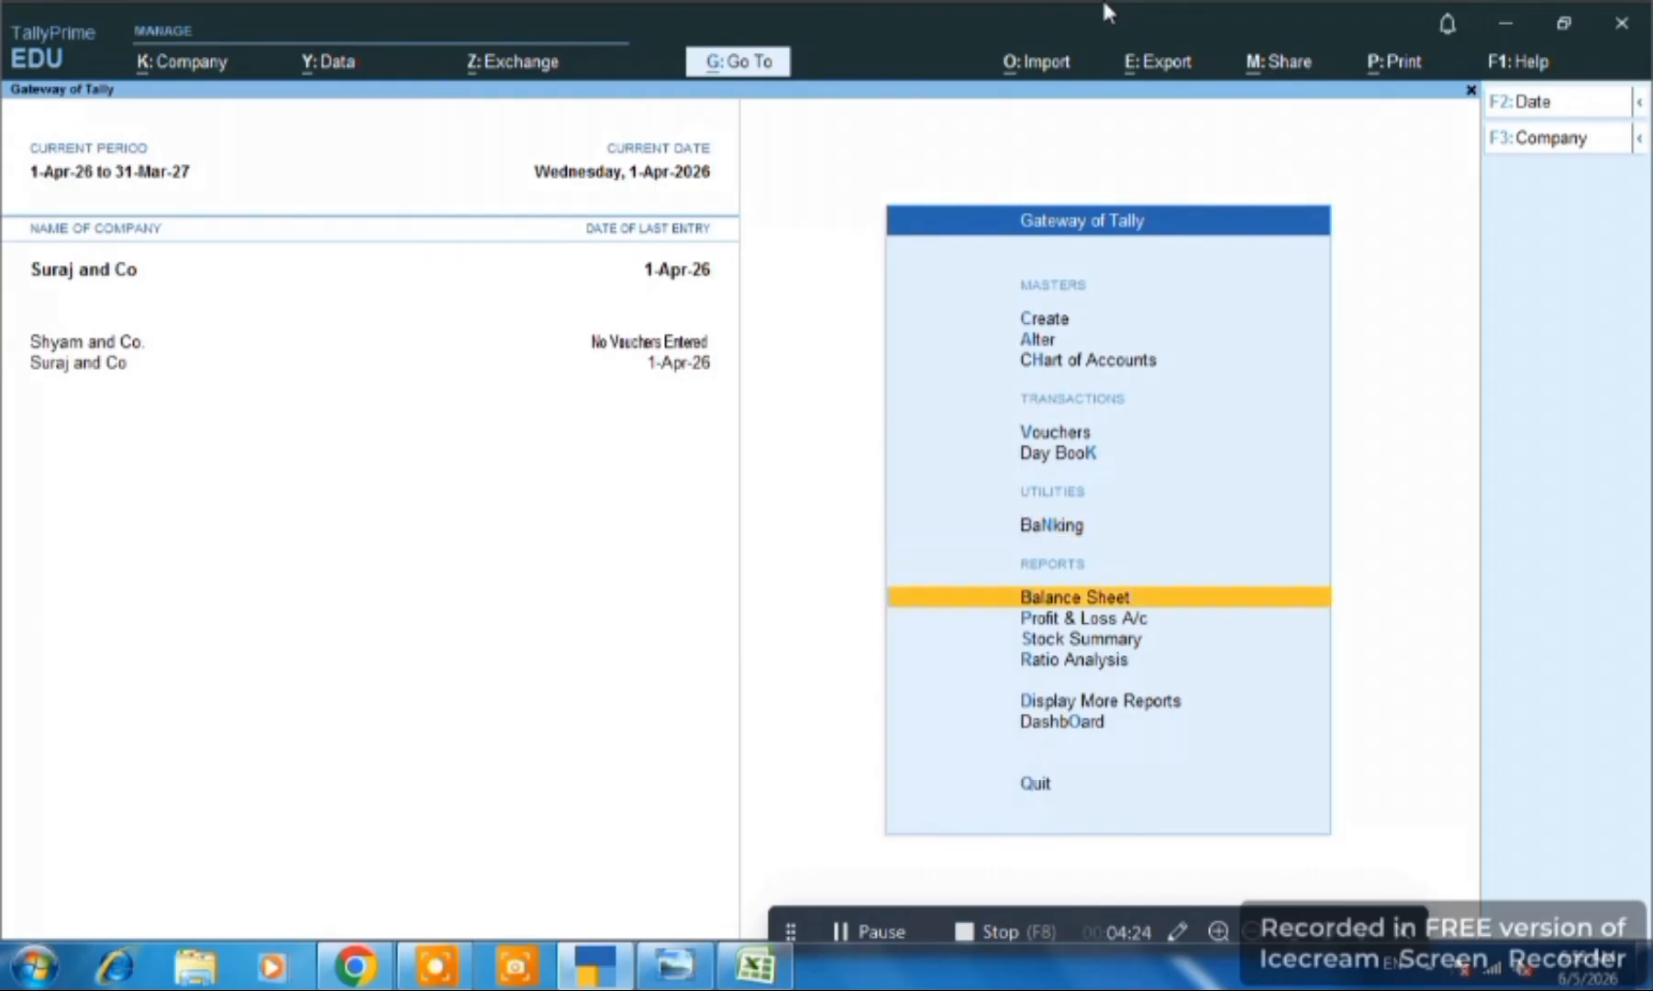
key(Up)
key(Return)
key(Down)
key(Down)
key(Down)
key(Down)
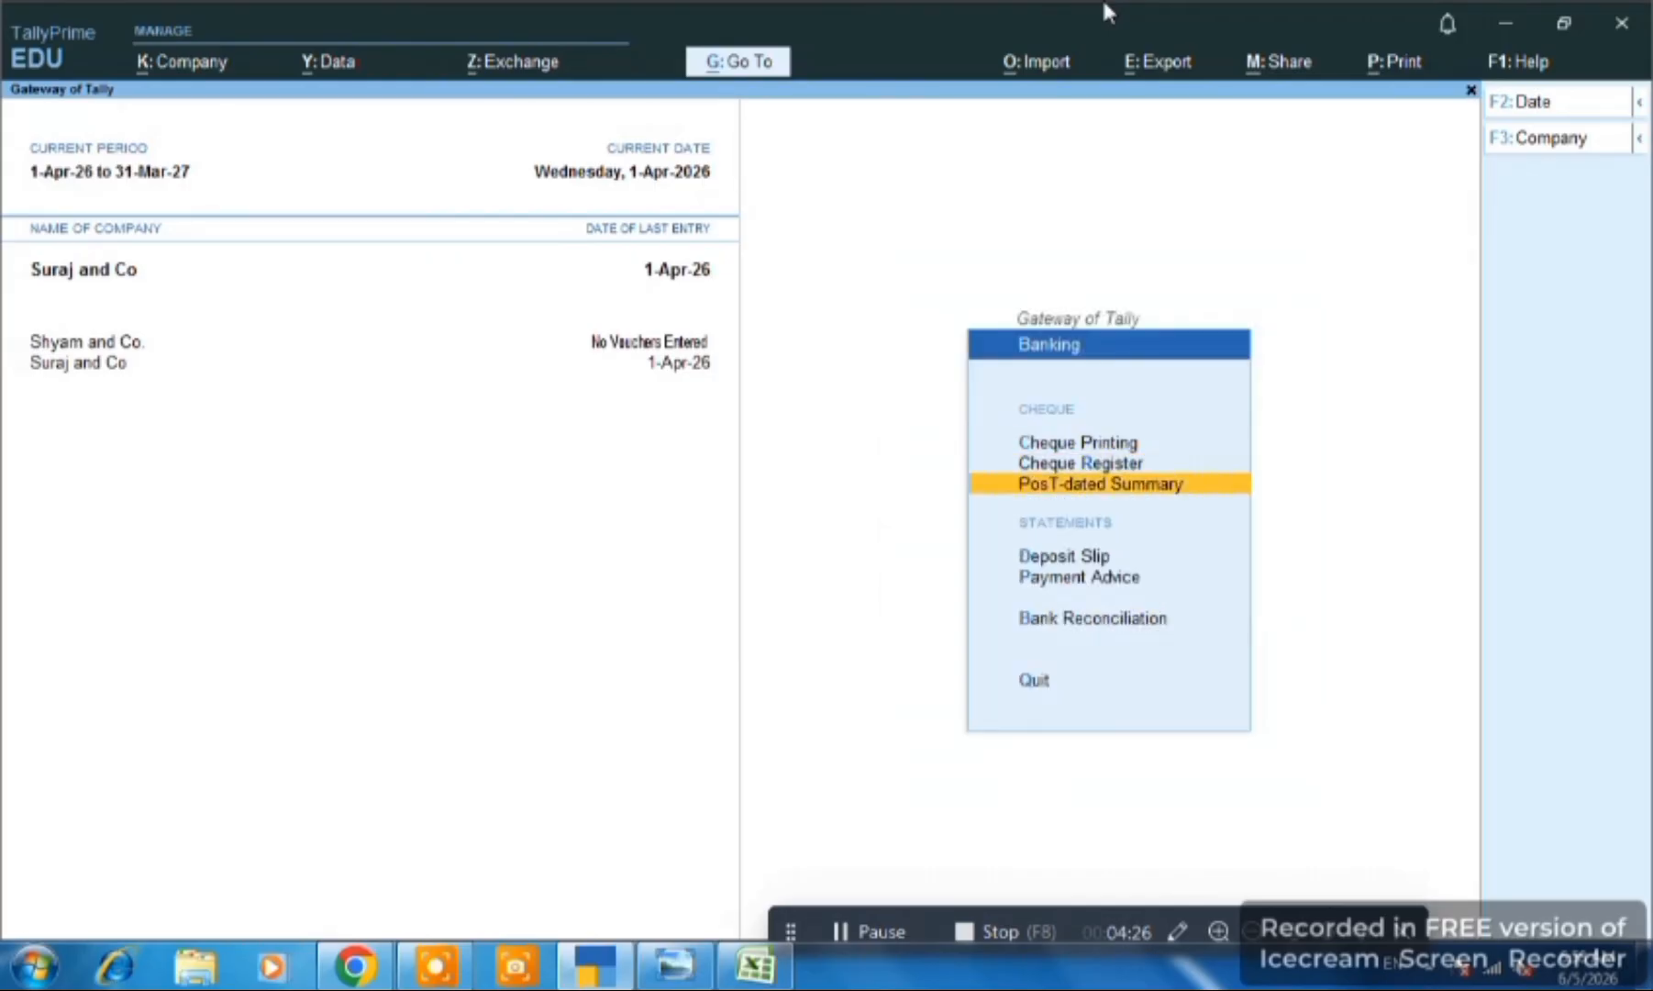
key(Return)
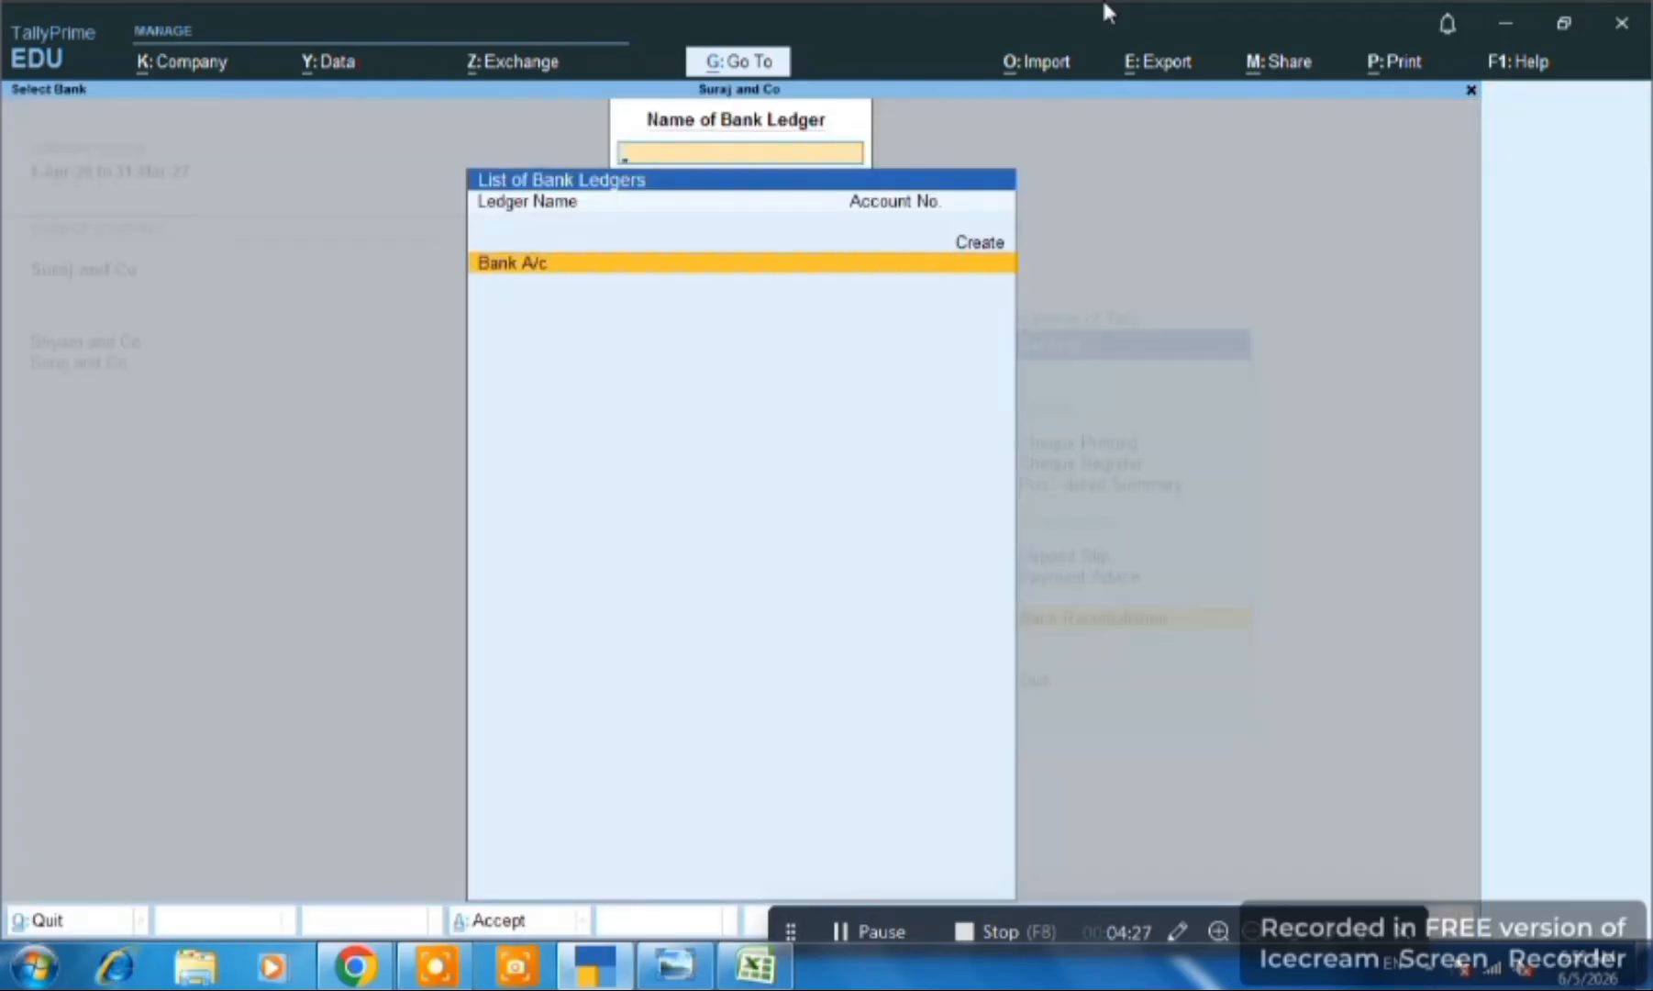
key(Return)
- Switch to the Excel statement and check the withdrawal row for cheque 123
key(alt+Tab)
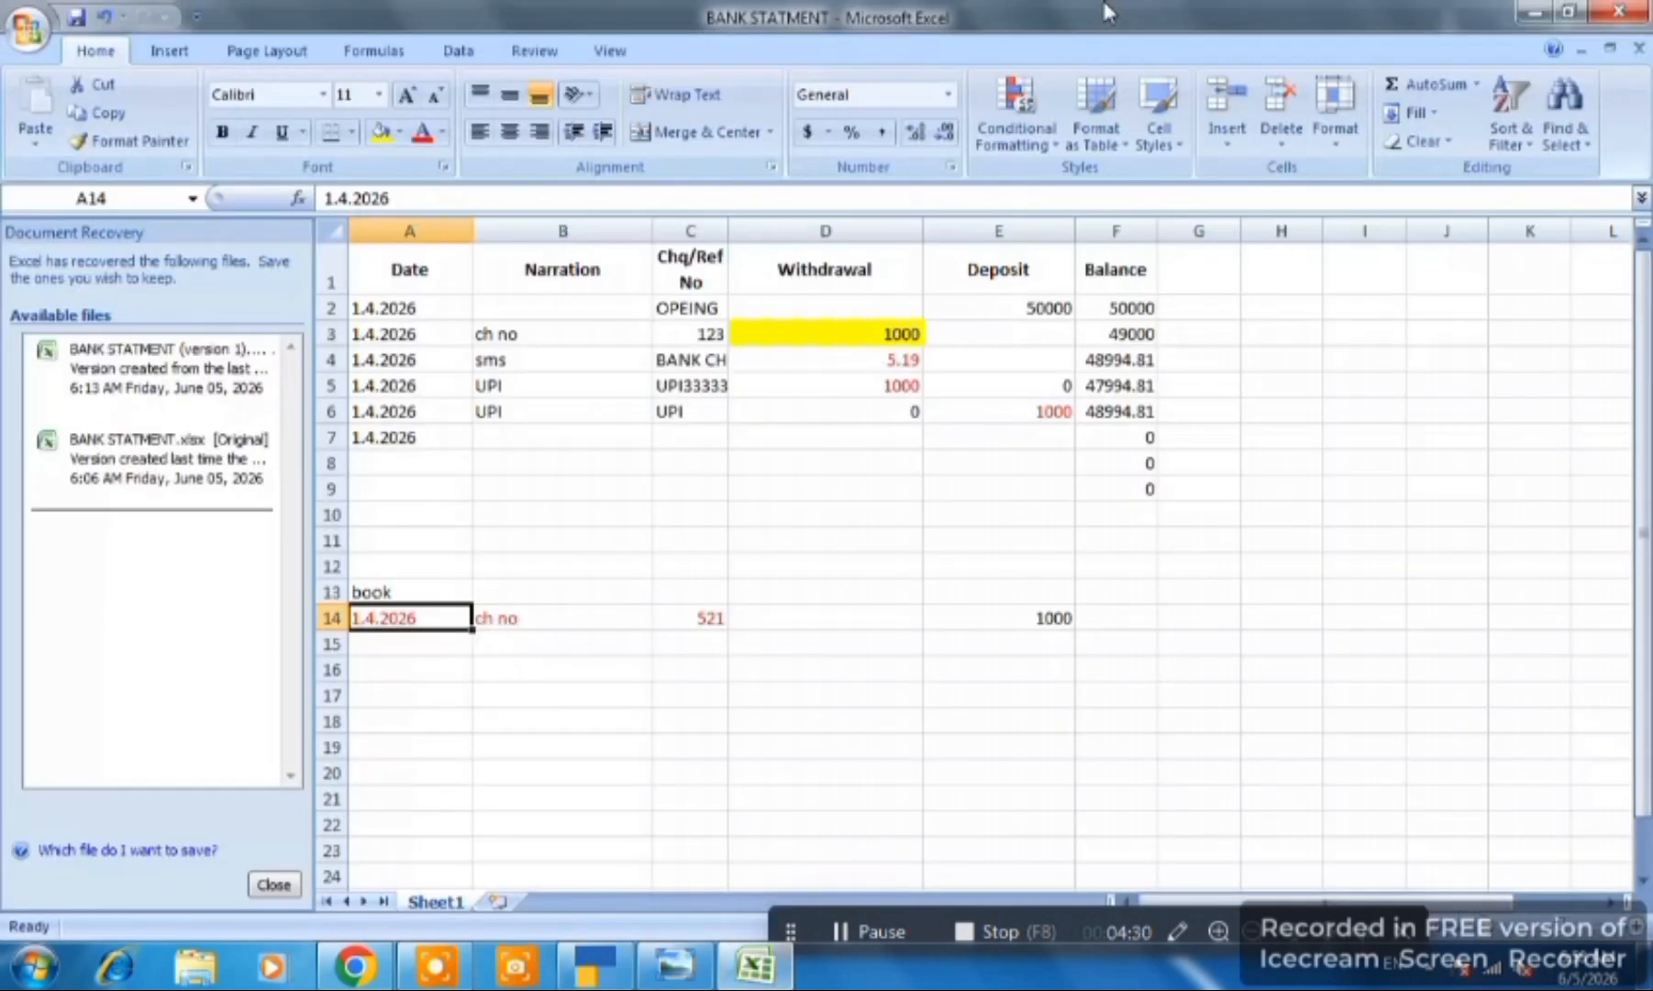
key(Up)
key(Up)
key(Up)
key(Up)
key(Up)
key(Up)
key(Up)
key(Up)
key(Up)
key(Up)
key(Right)
key(Right)
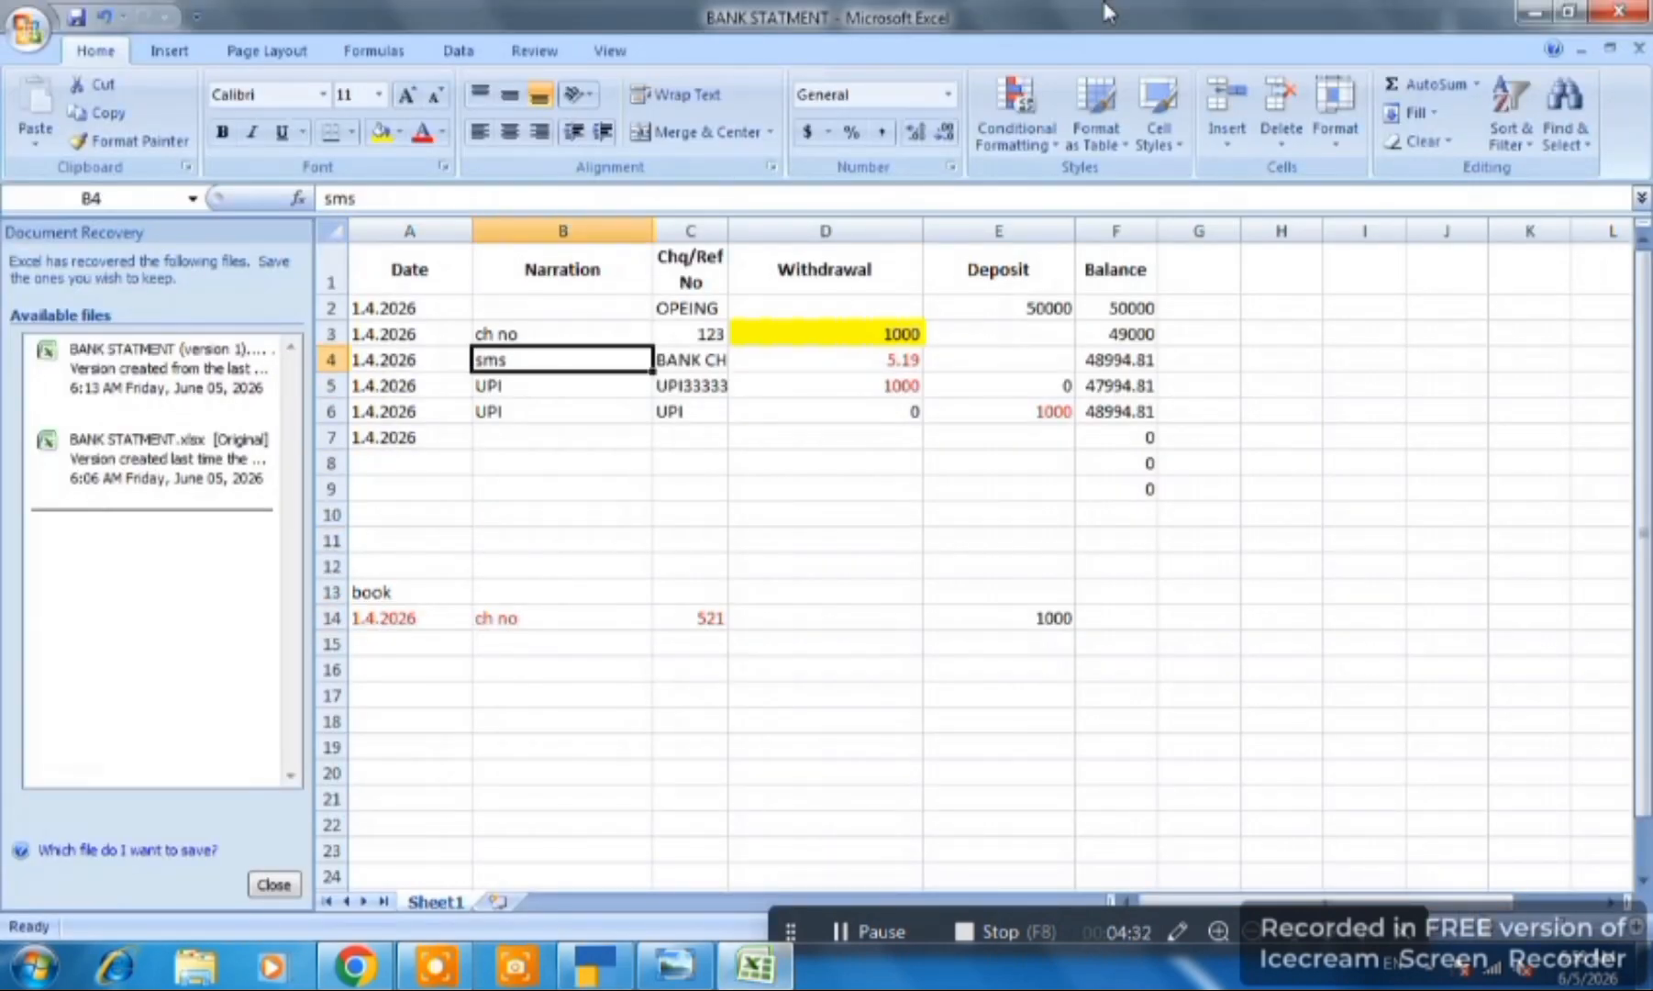
key(Right)
key(Up)
- Enter bank date 1.4.2026 for the first party payment and the Bank Charges payment in TallyPrime, following the Excel statement rows
key(alt+Tab)
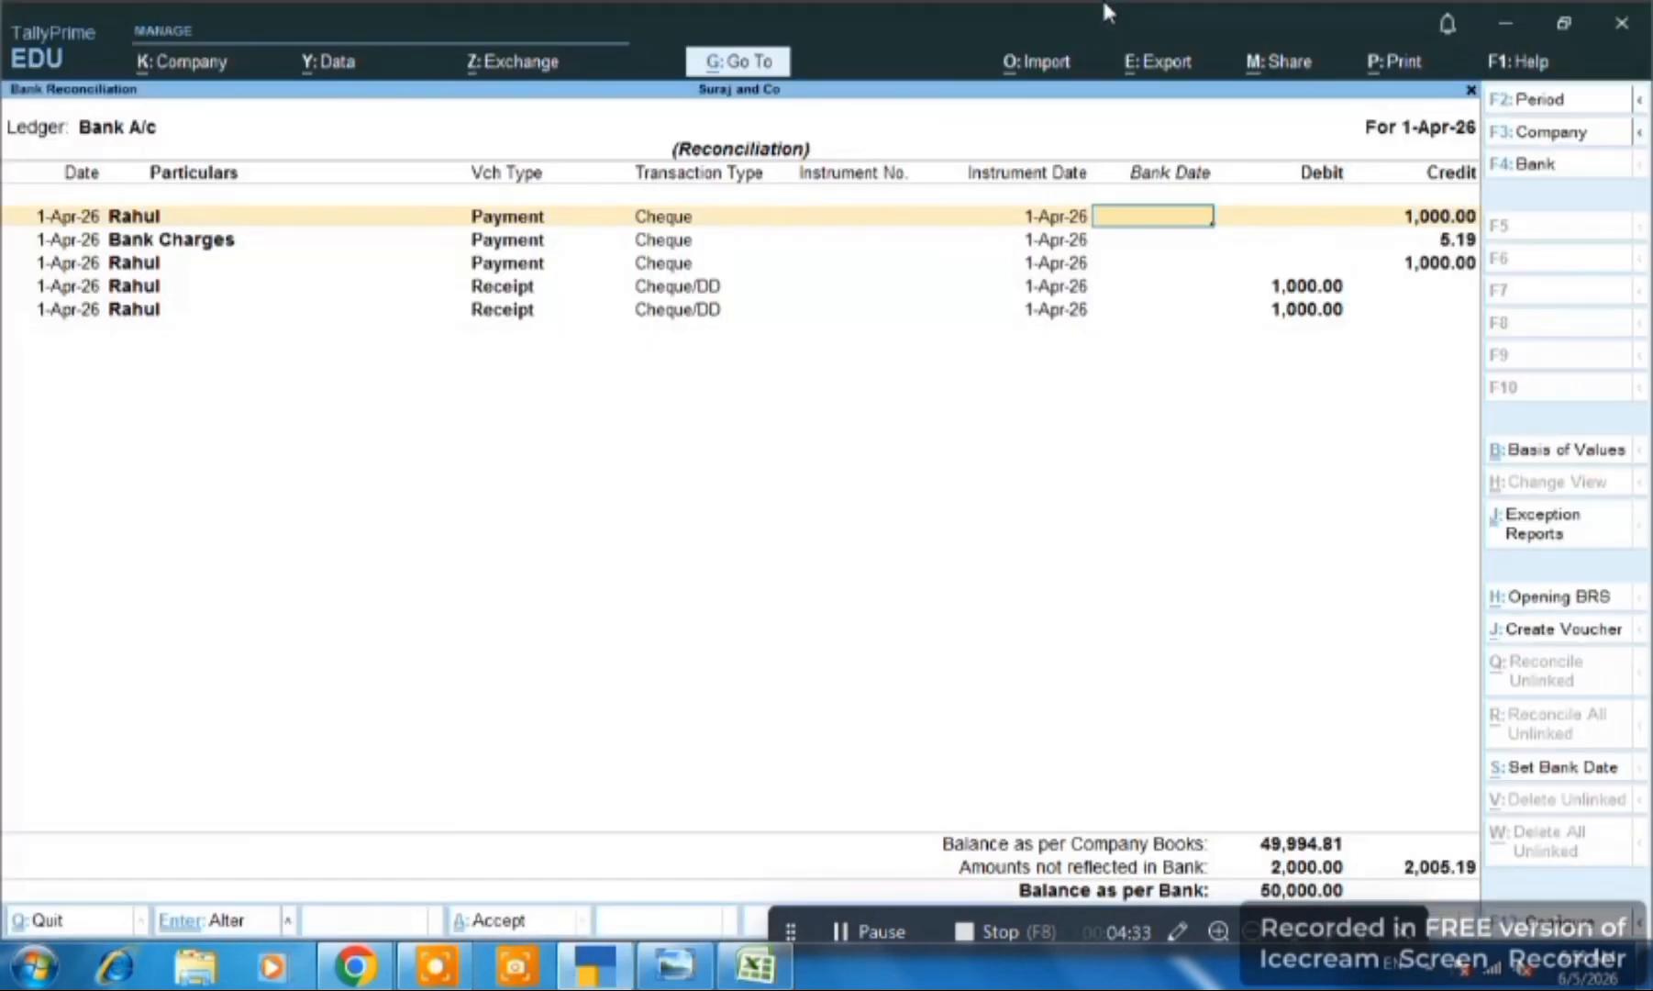
text(1.4.2026)
key(alt+Tab)
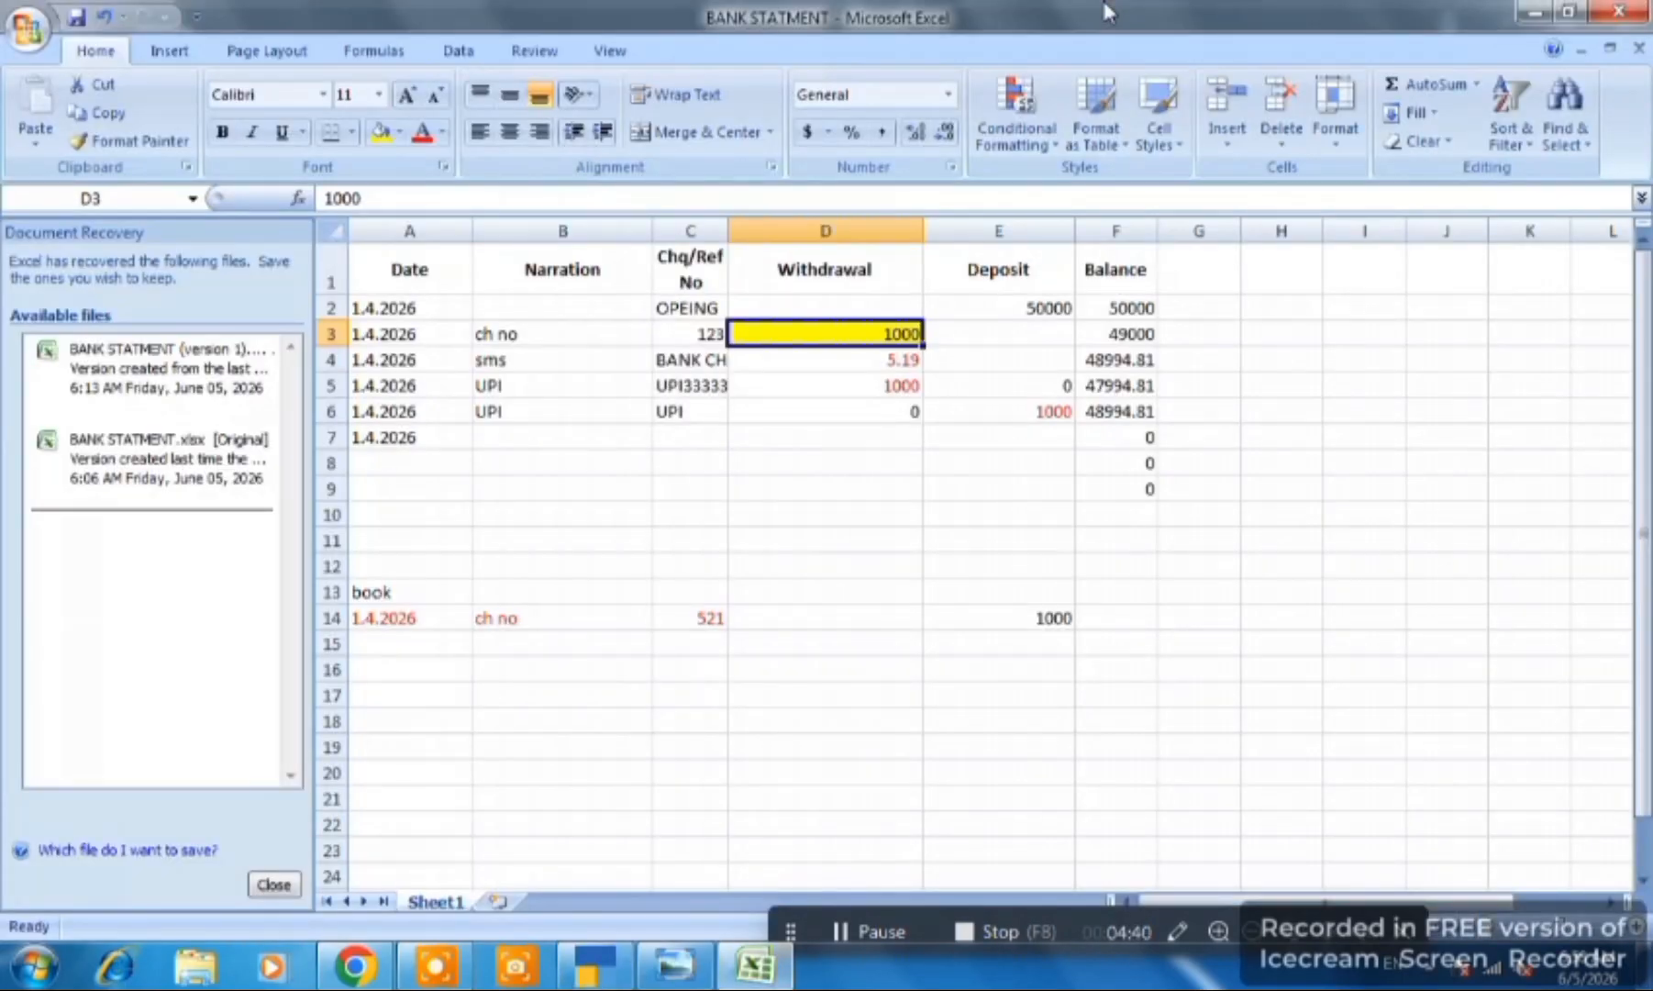
key(Down)
key(alt+Tab)
text(1.4.2026)
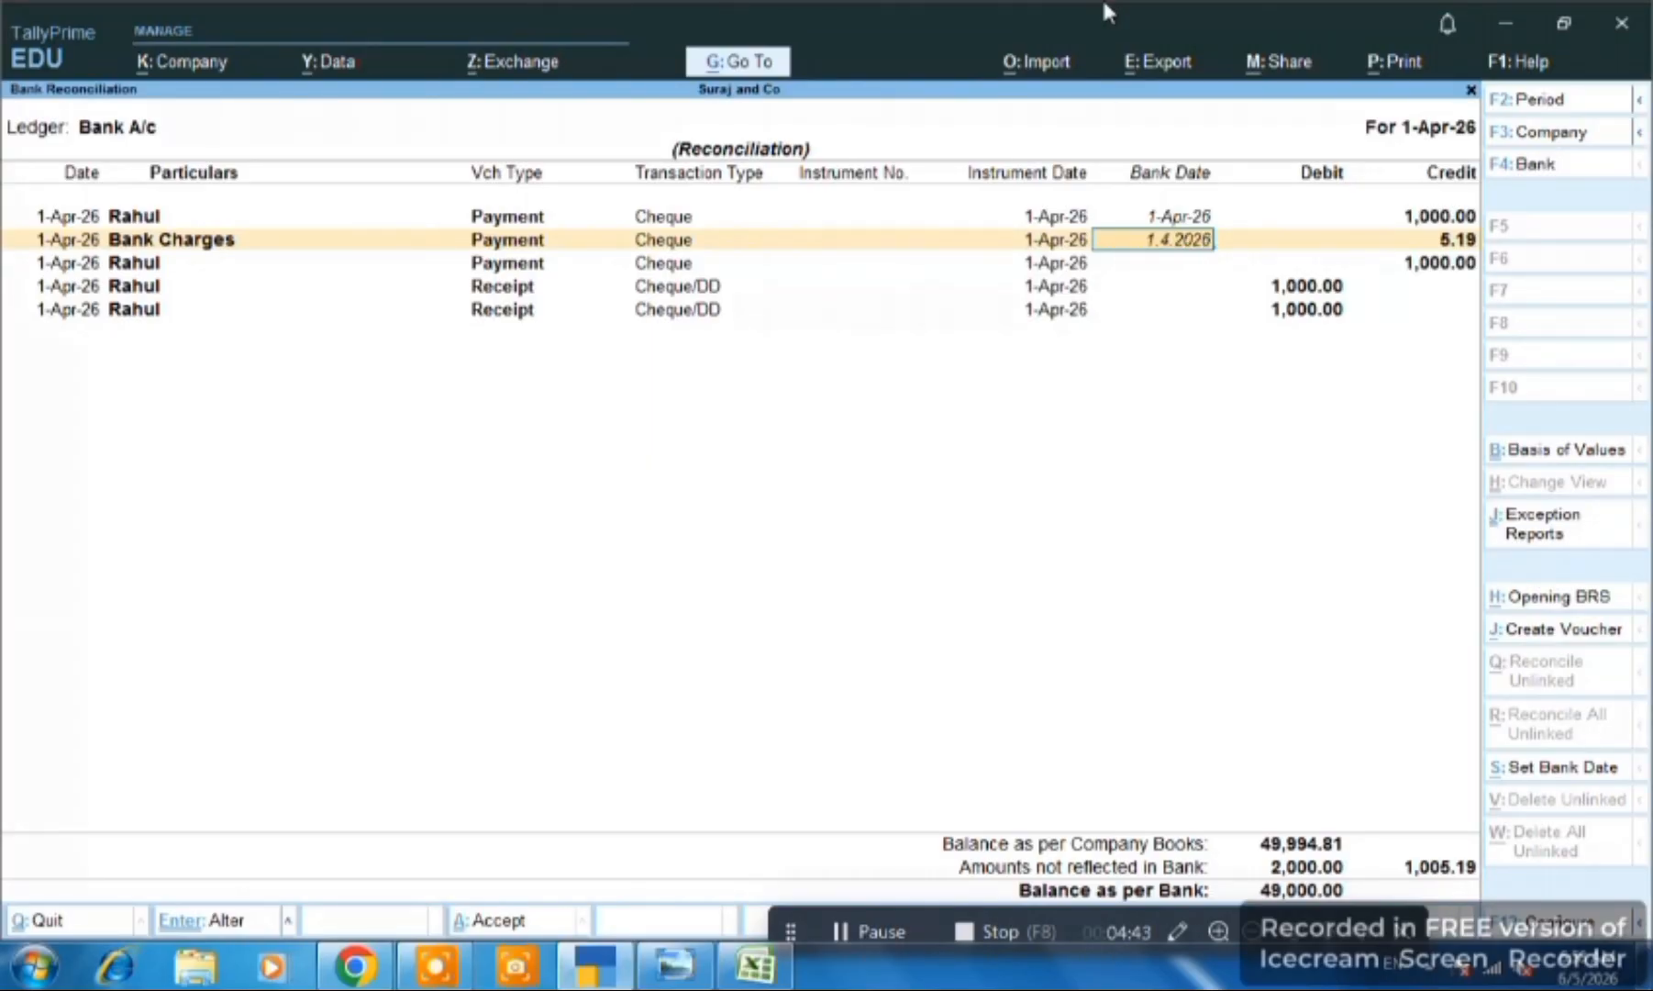
key(Return)
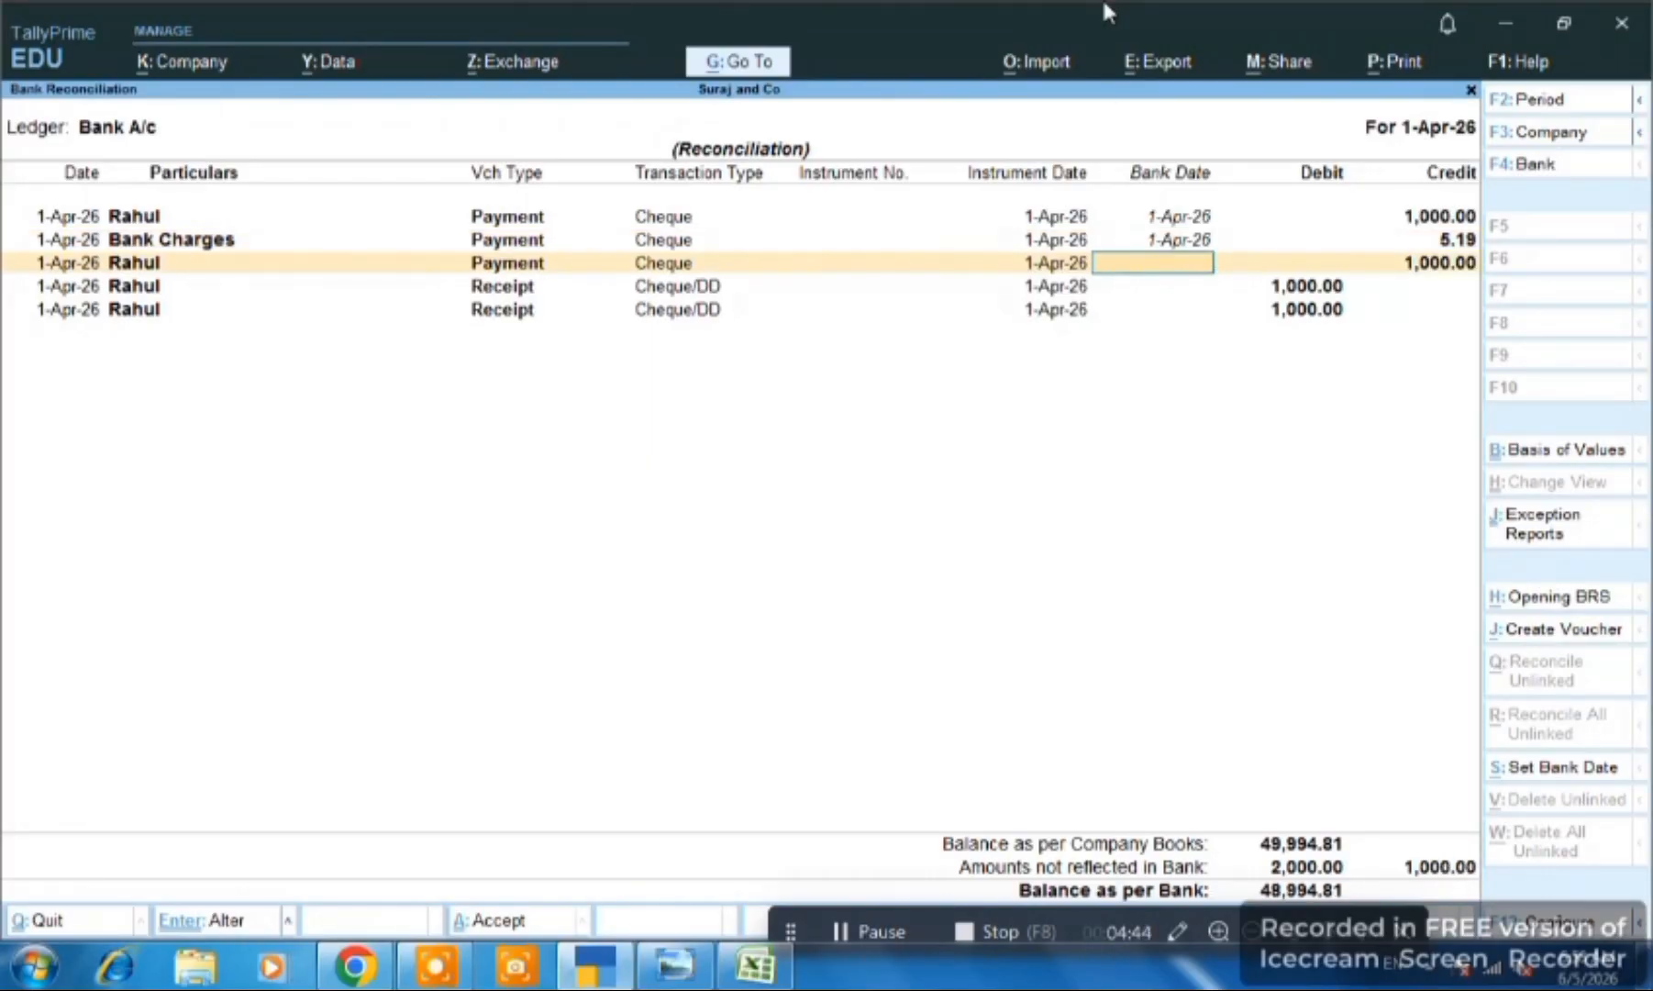
- Compare the bank charges and first UPI withdrawal rows in the Excel statement with the TallyPrime reconciliation lines
key(alt+Tab)
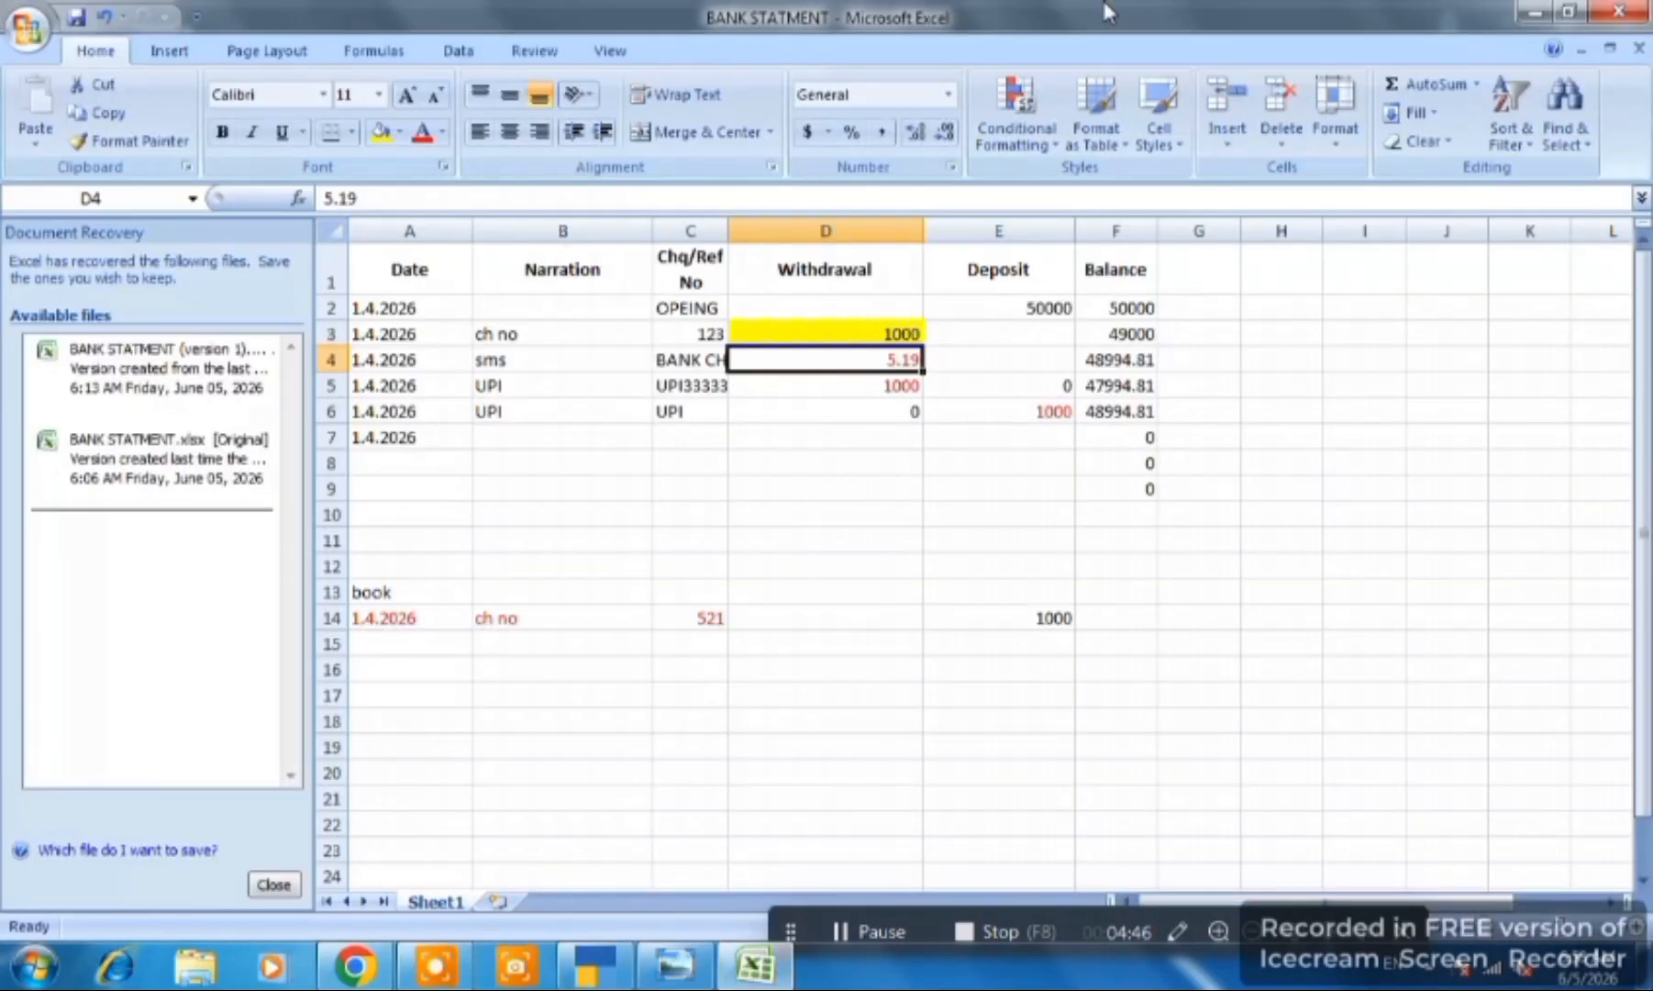
key(alt+Tab)
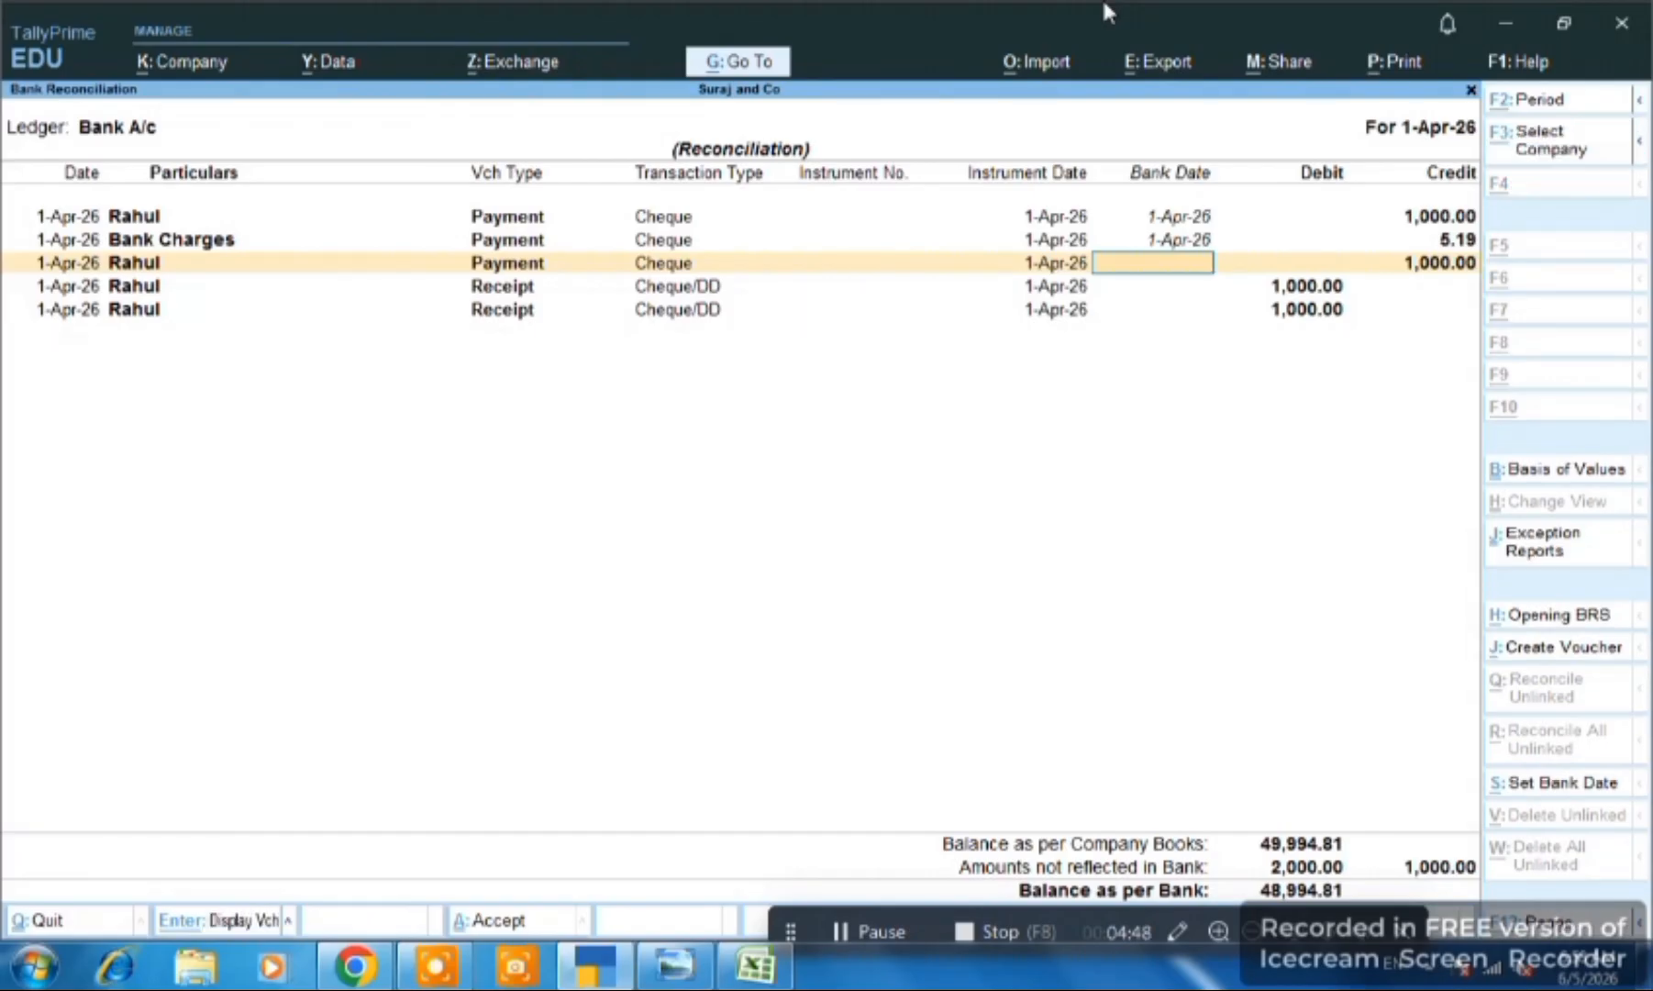
key(alt+Tab)
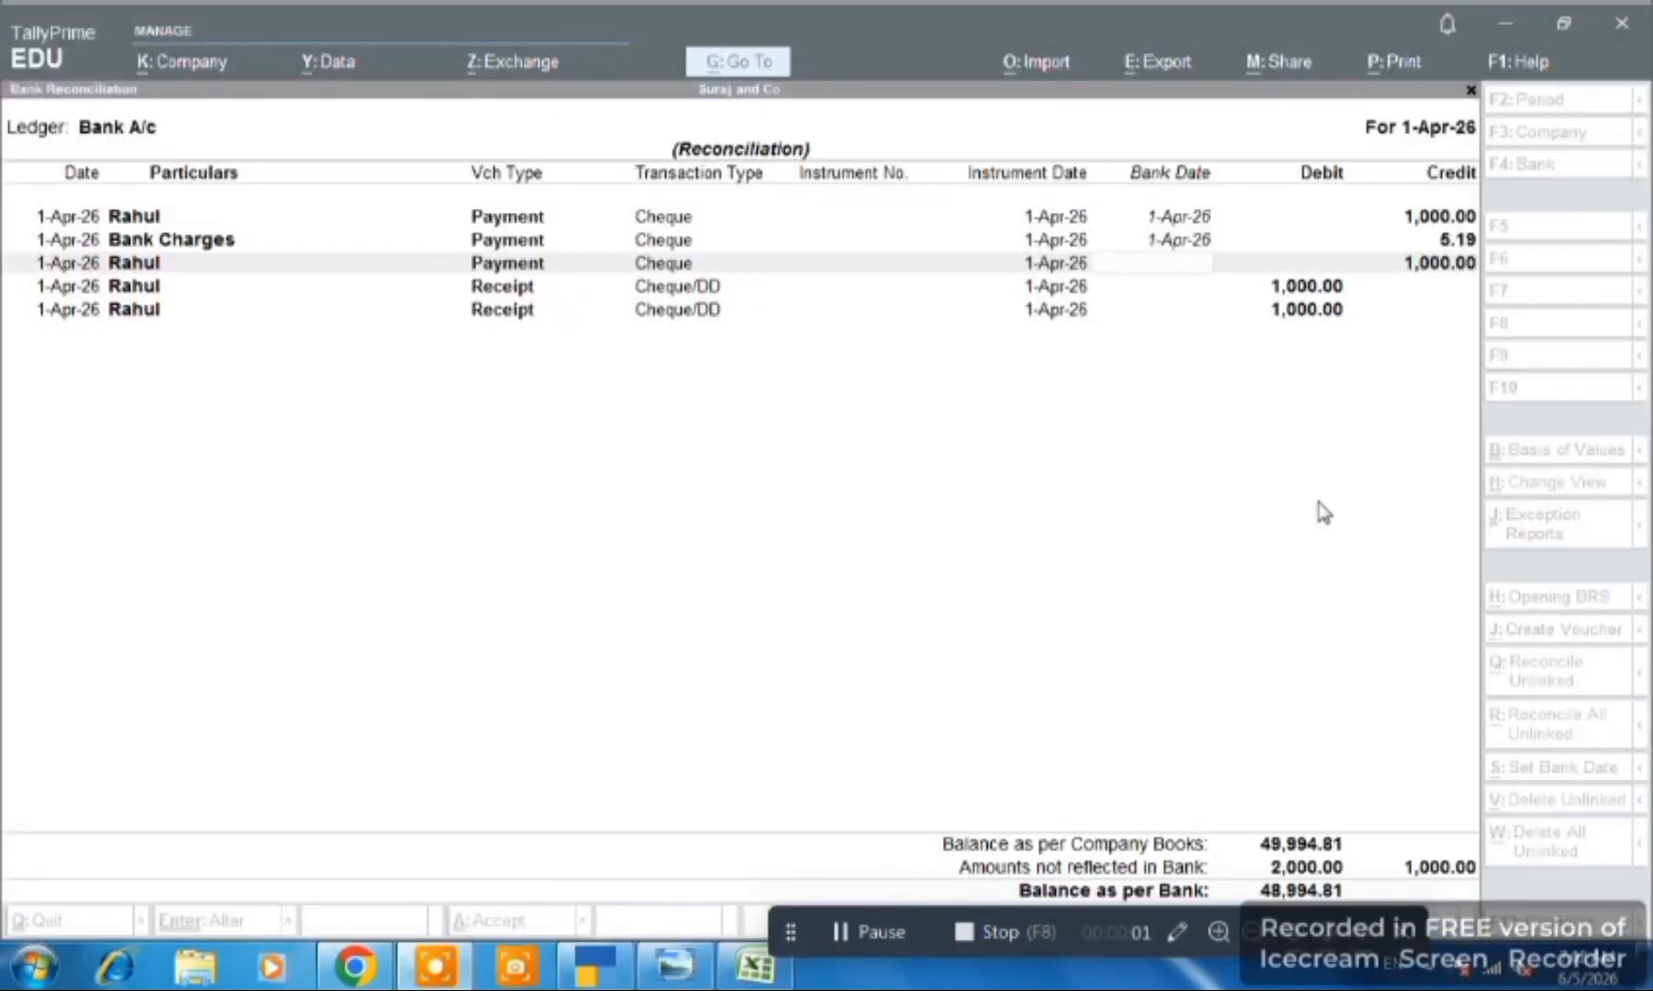
click(1220, 273)
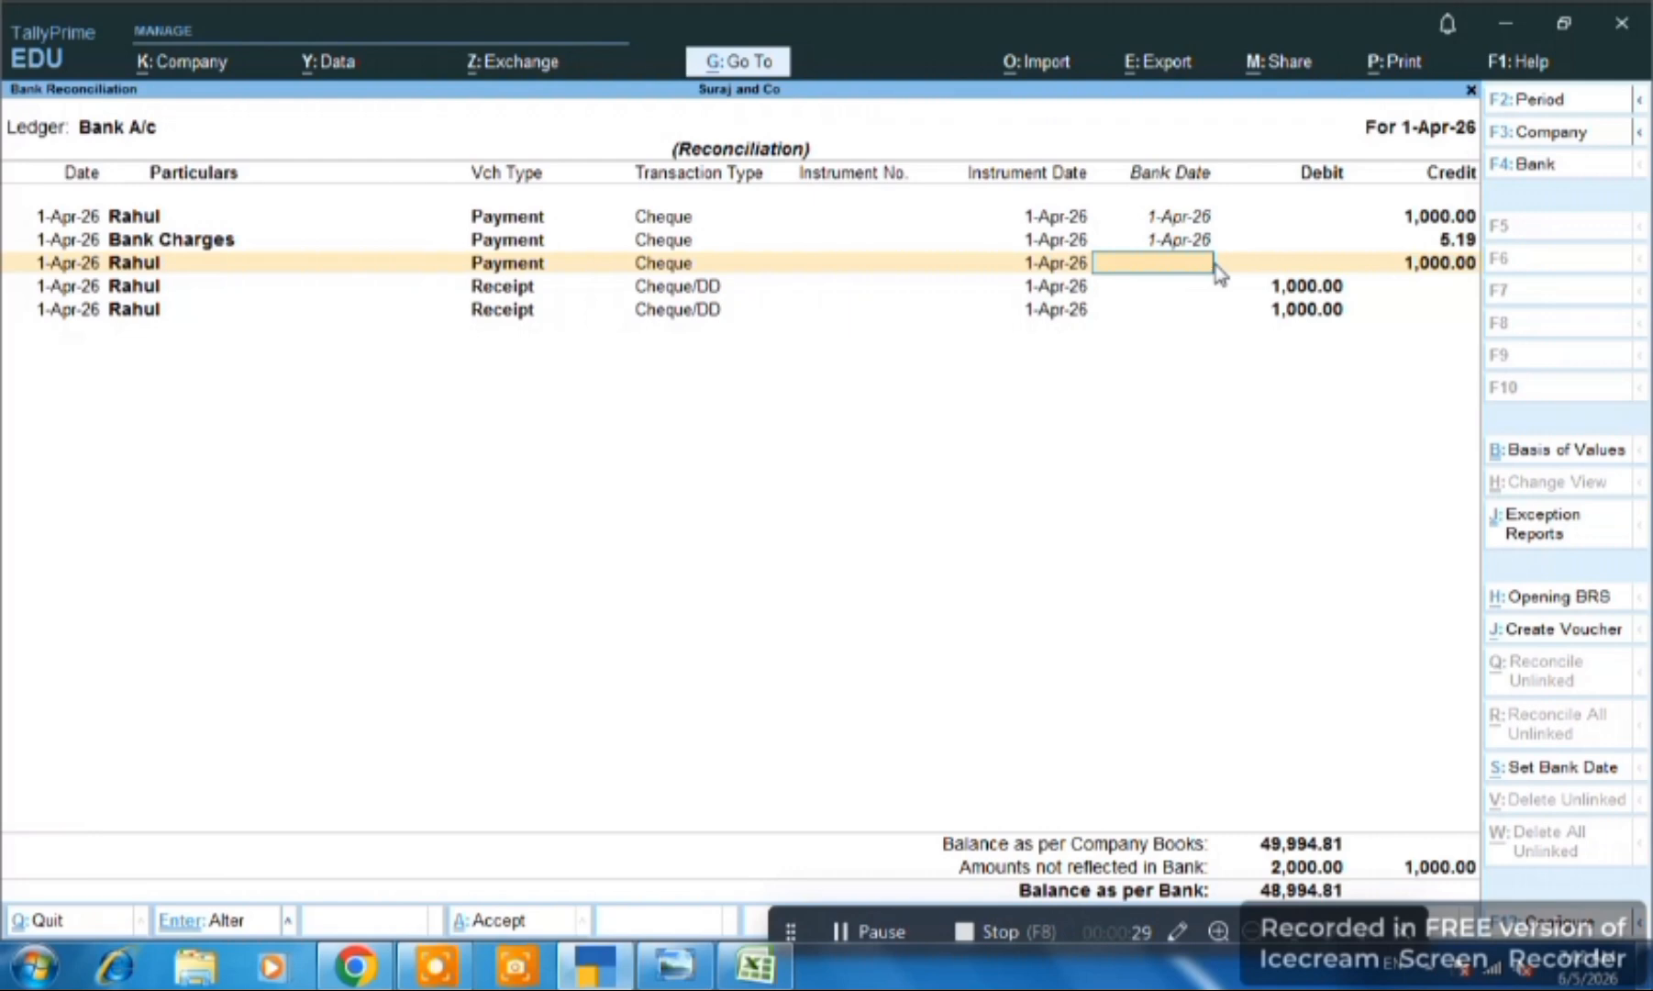
key(alt+Tab)
key(alt+Tab)
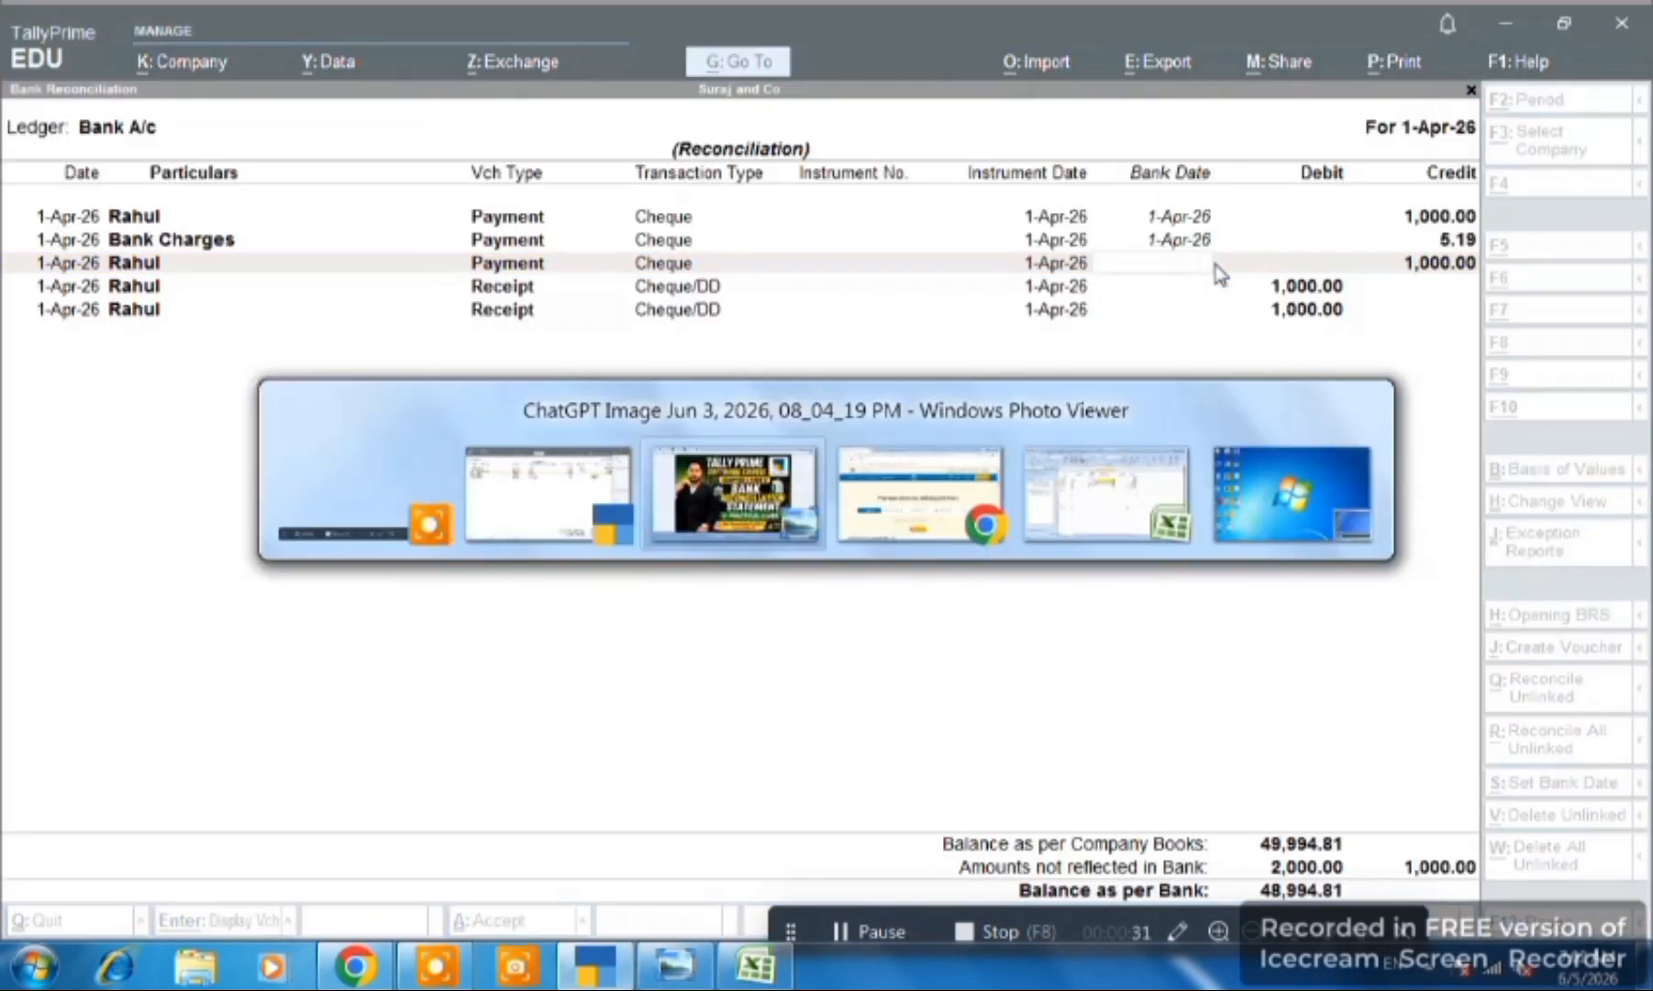
key(alt+Tab)
key(alt+Tab)
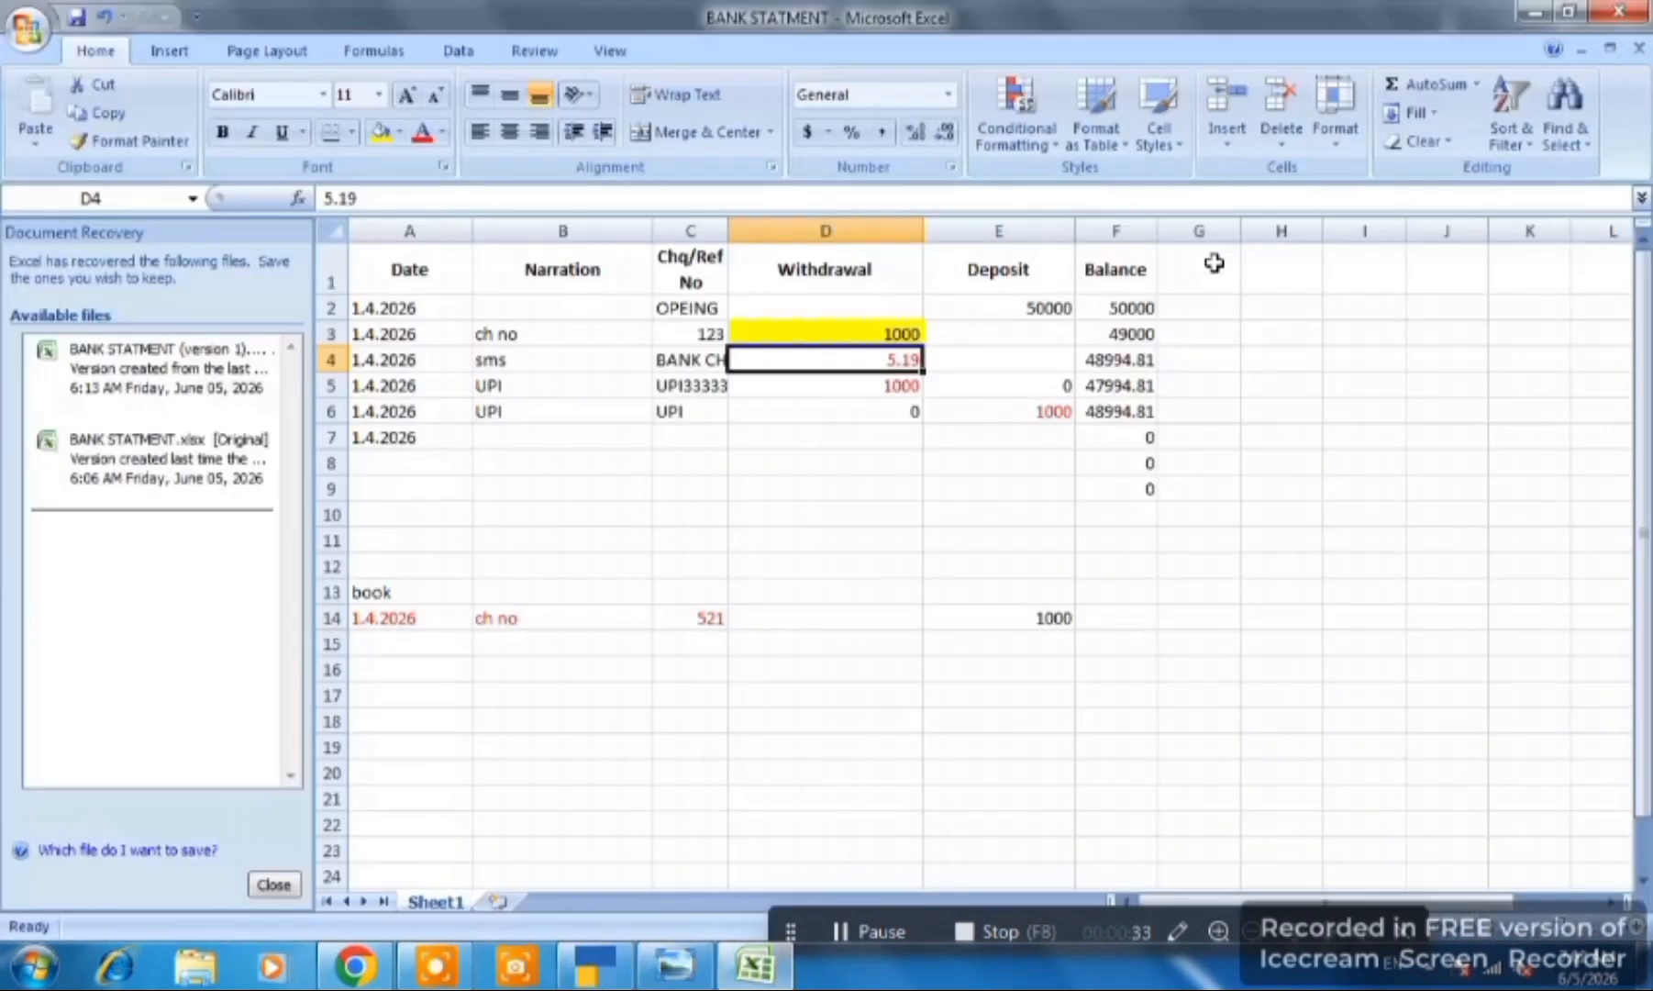
key(Down)
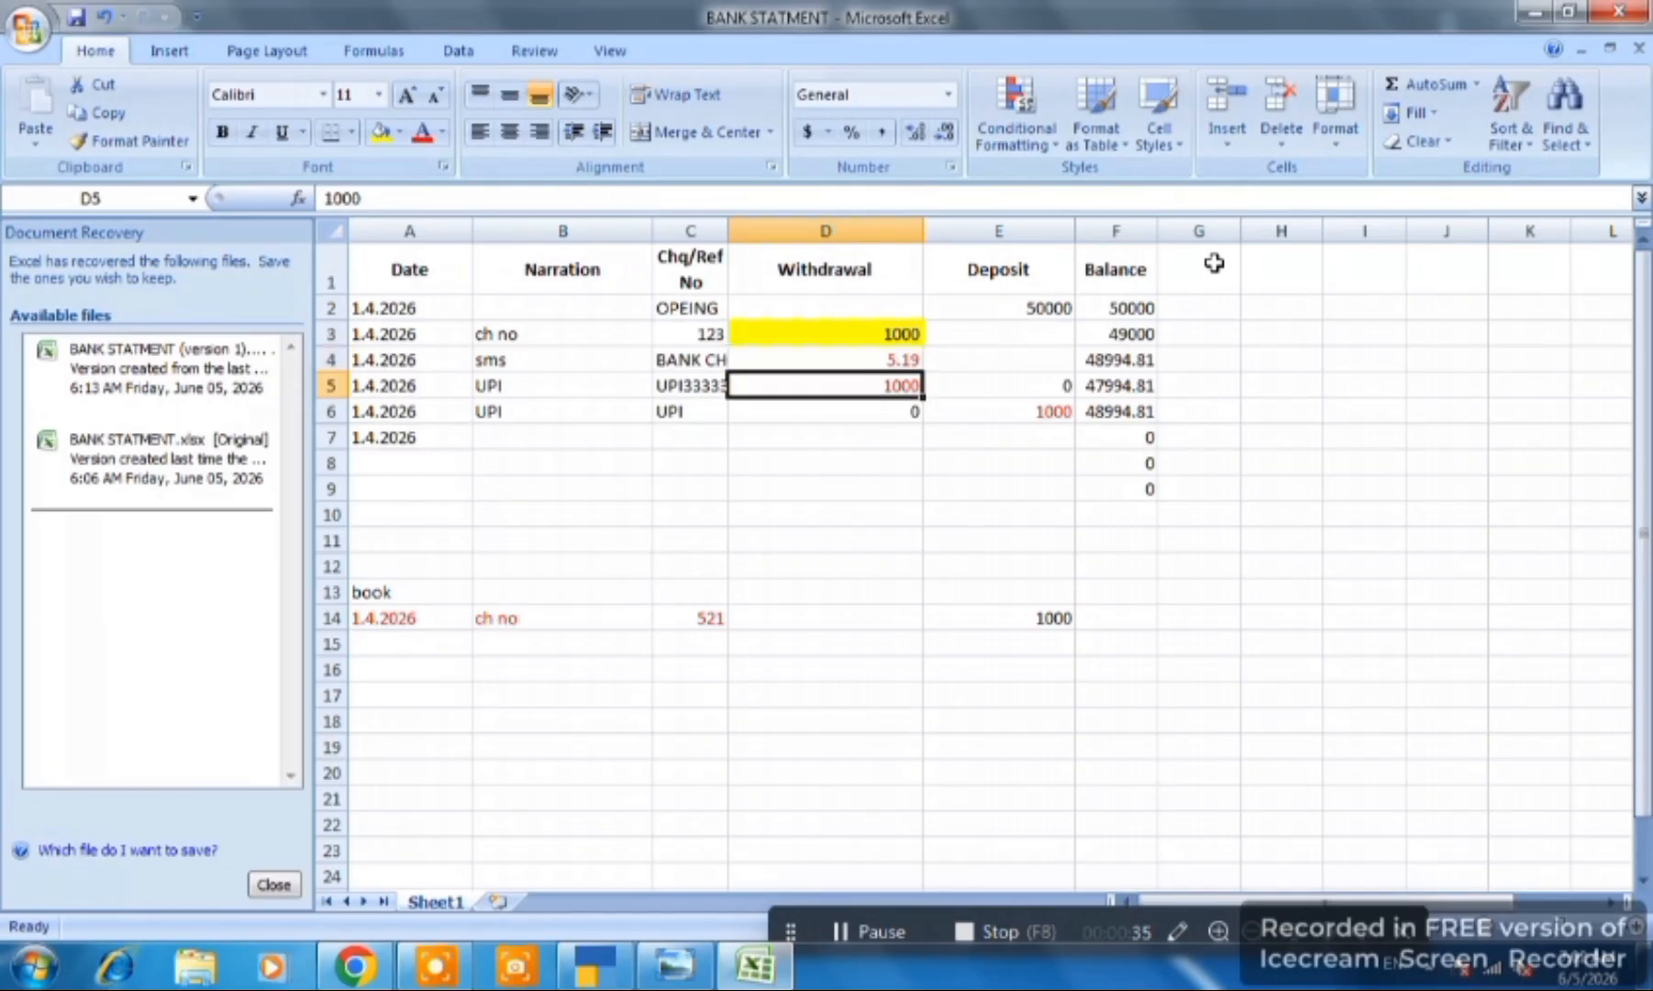
key(alt+Tab)
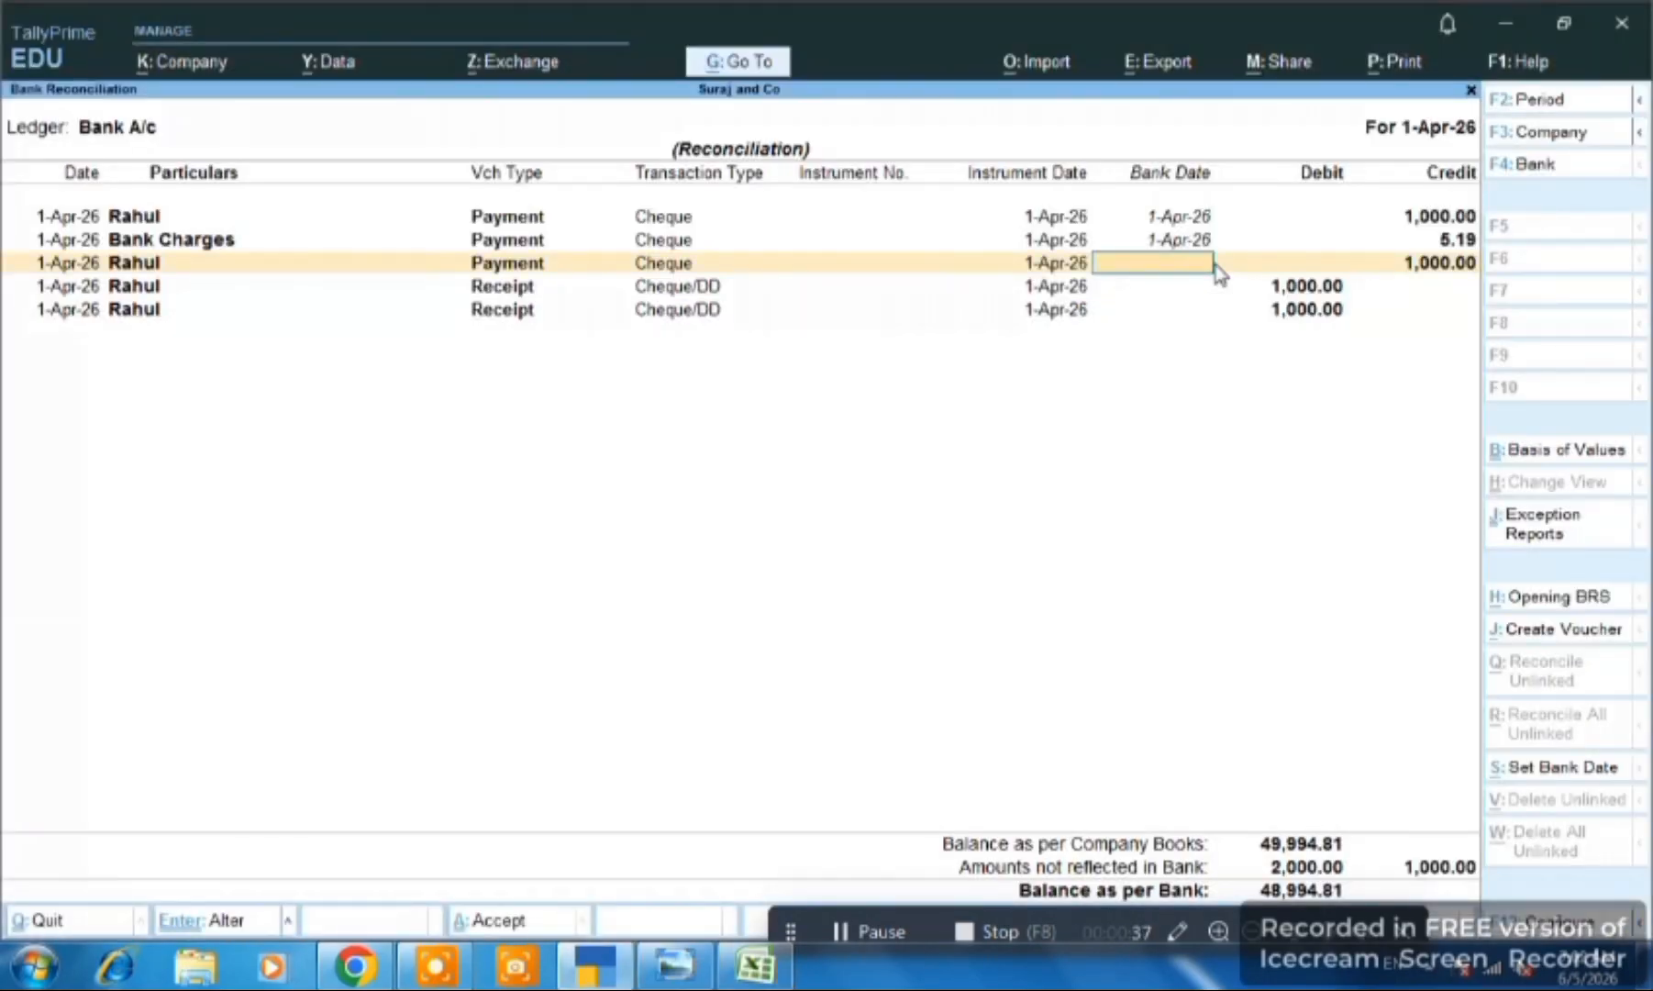
- Recheck the payments already given a bank date against the Excel withdrawals, up to the UPI withdrawal
key(Up)
key(Up)
key(Down)
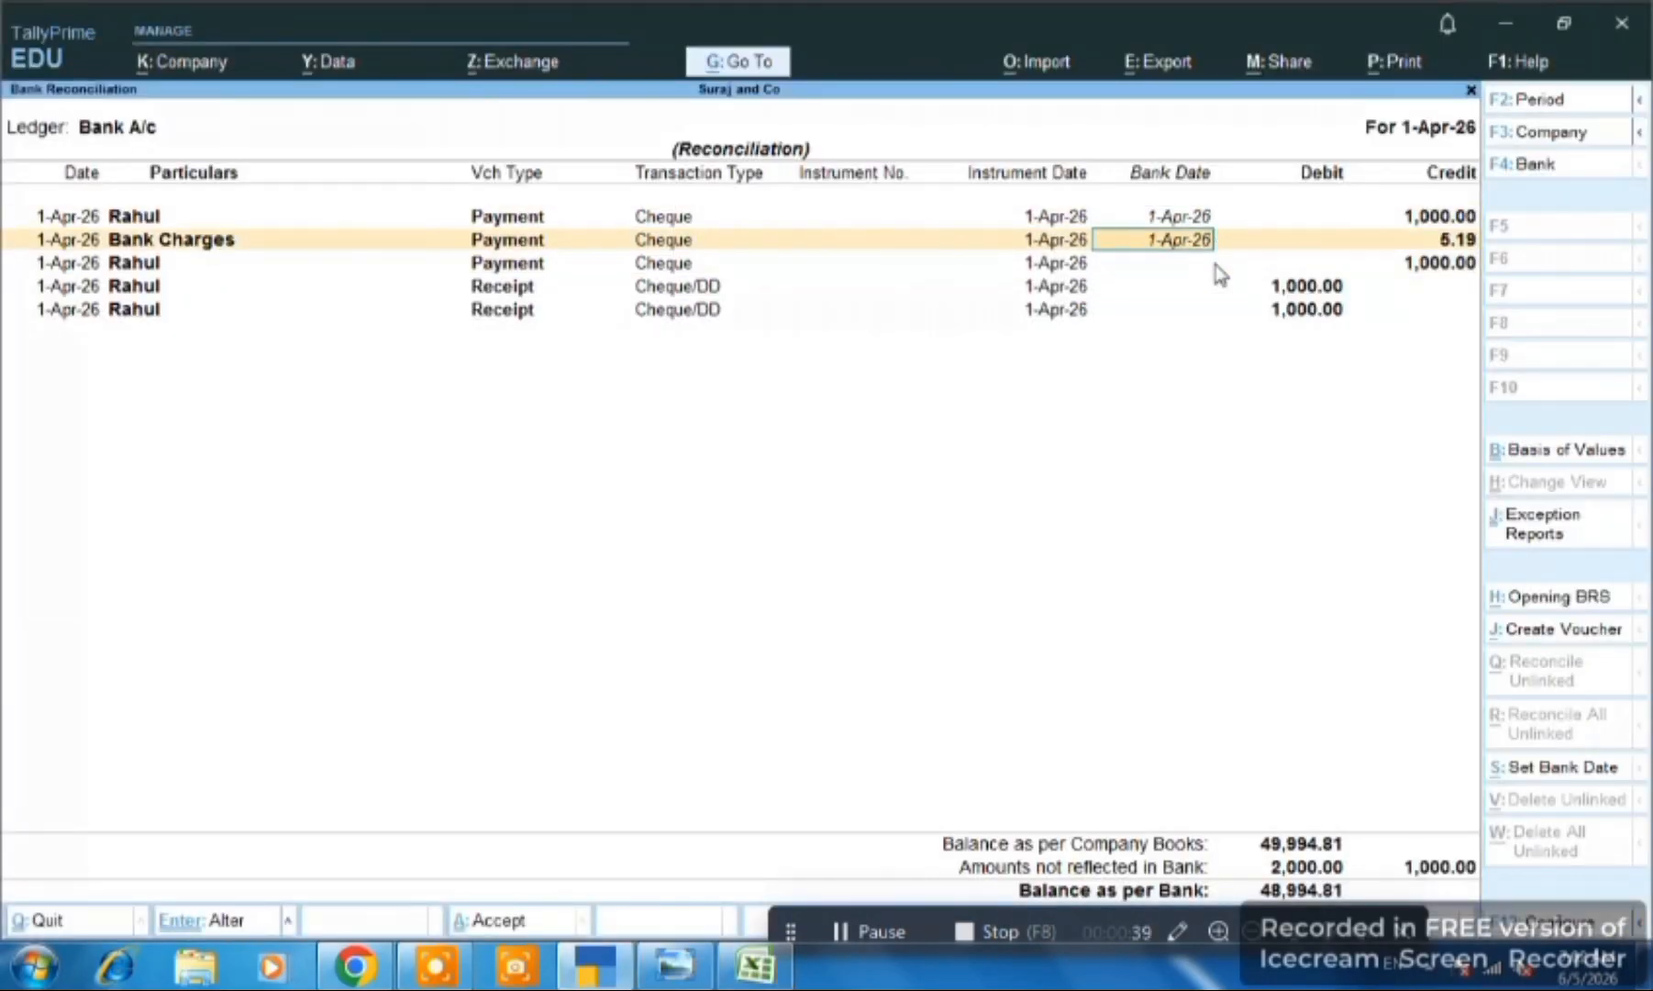
key(alt+Tab)
key(Up)
key(Down)
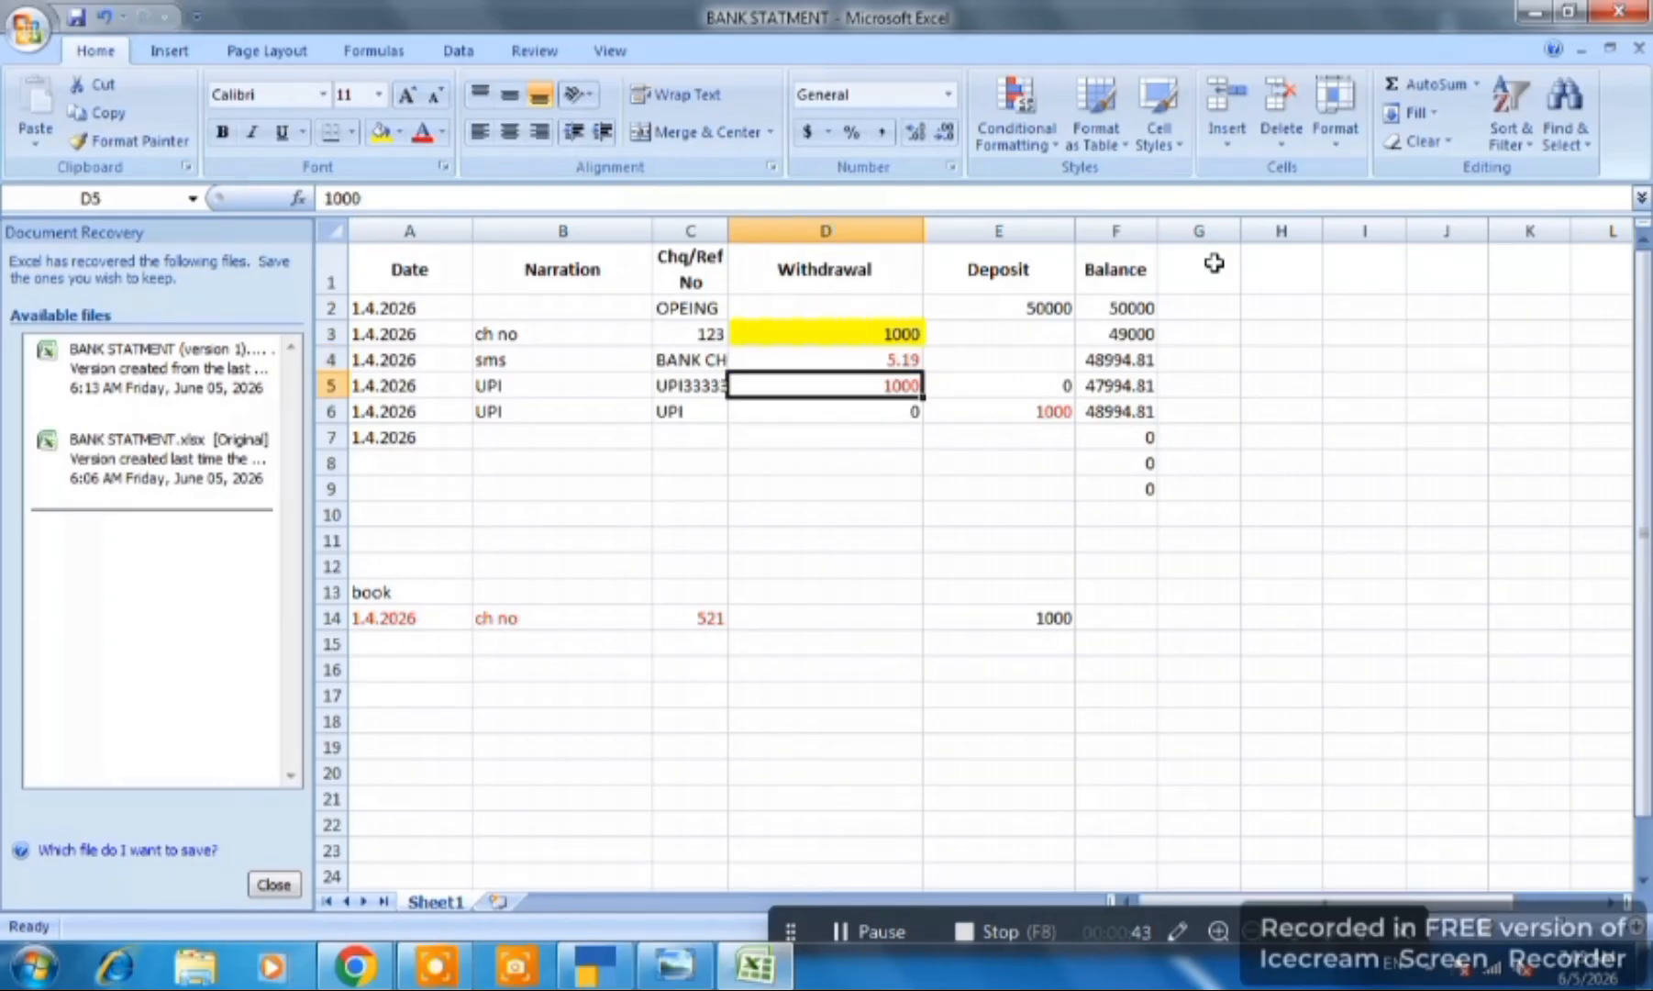
key(alt+Tab)
key(alt+Tab)
key(alt+Tab)
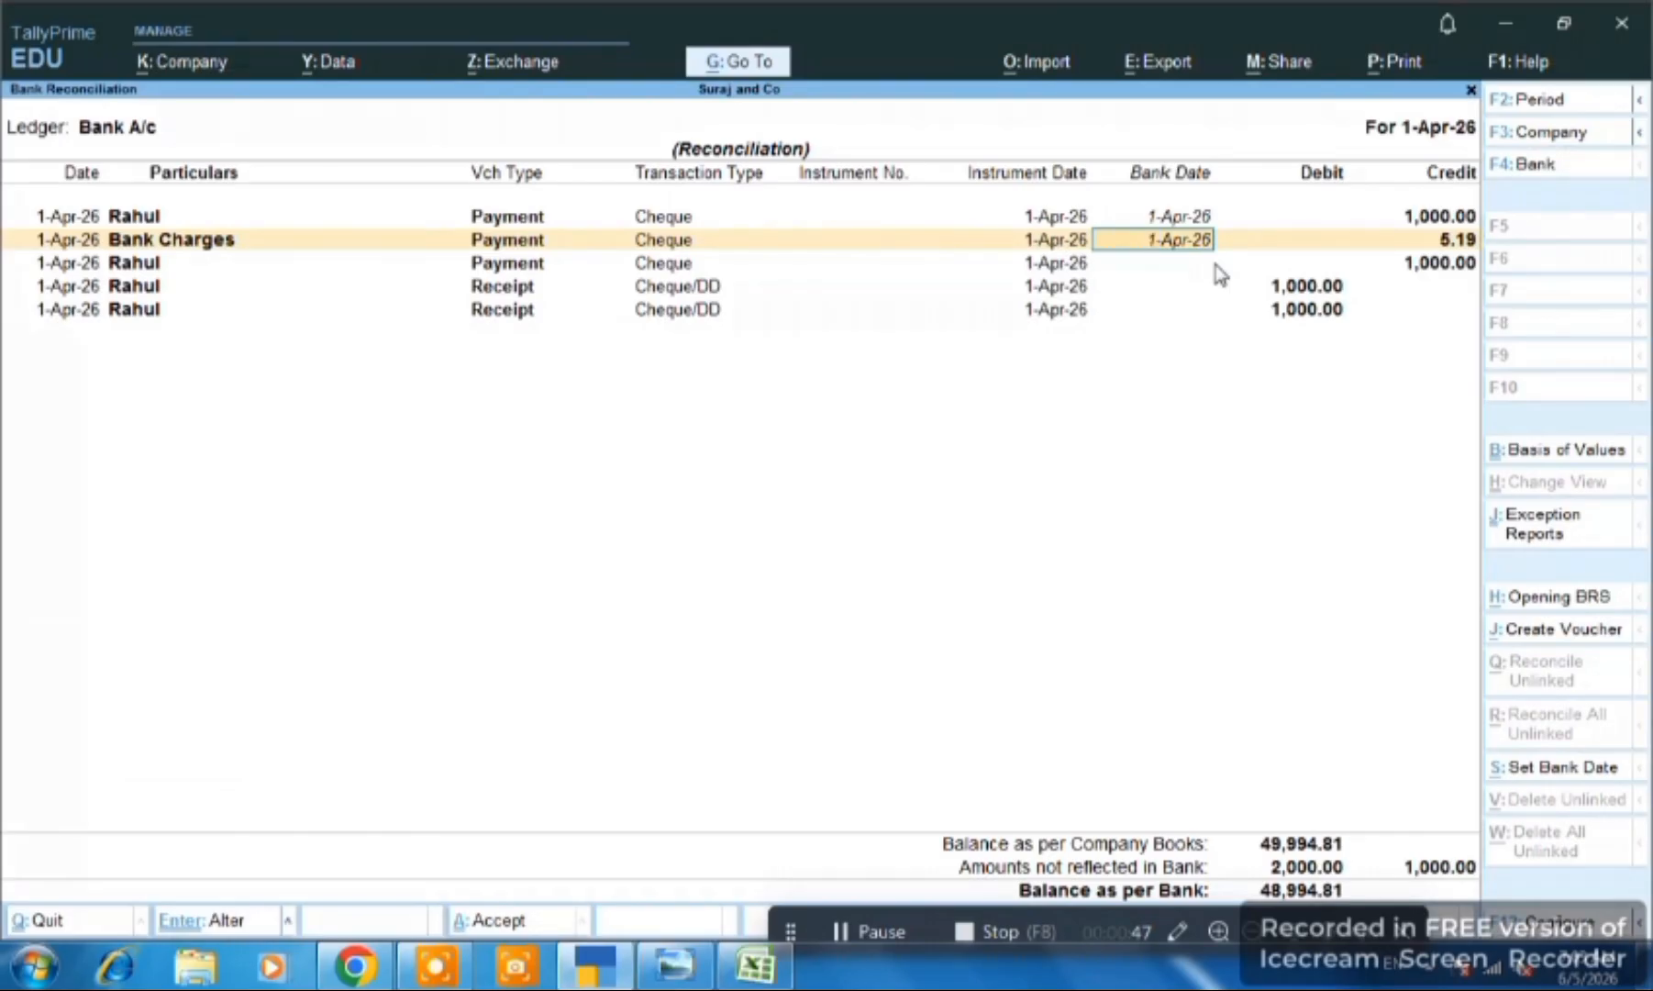
- Enter 1.4.2026 as the bank date of the second 1,000 party payment, matching the UPI withdrawal
key(Return)
text(1.4.2026)
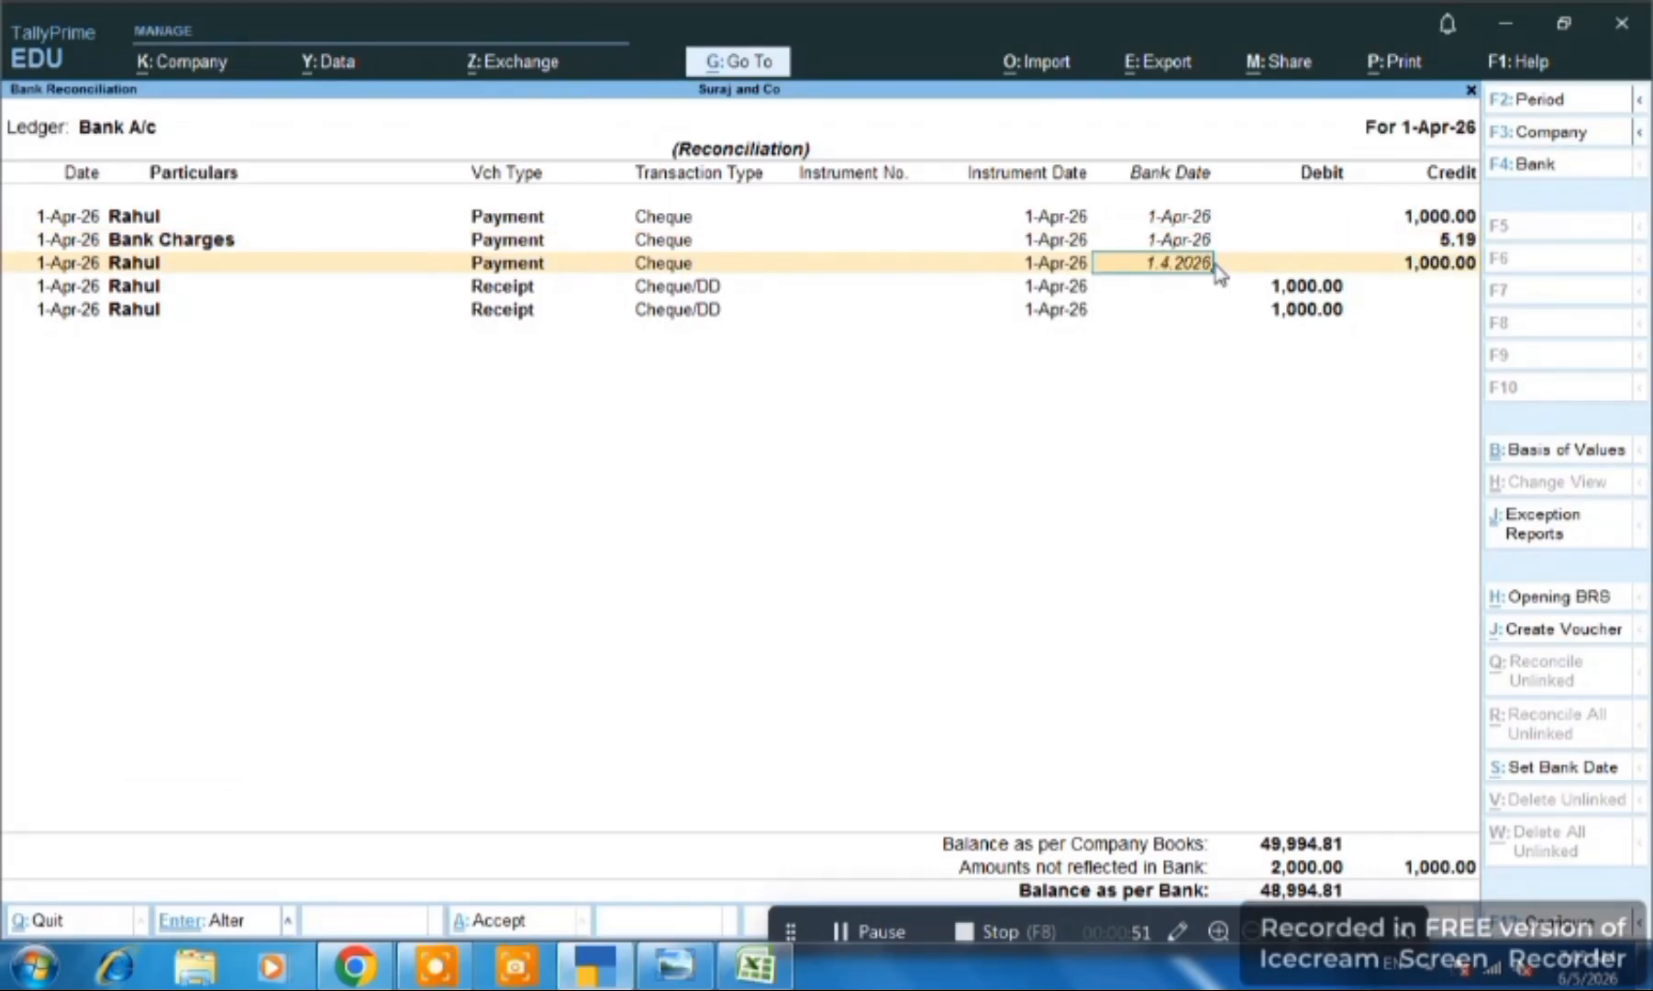
key(Return)
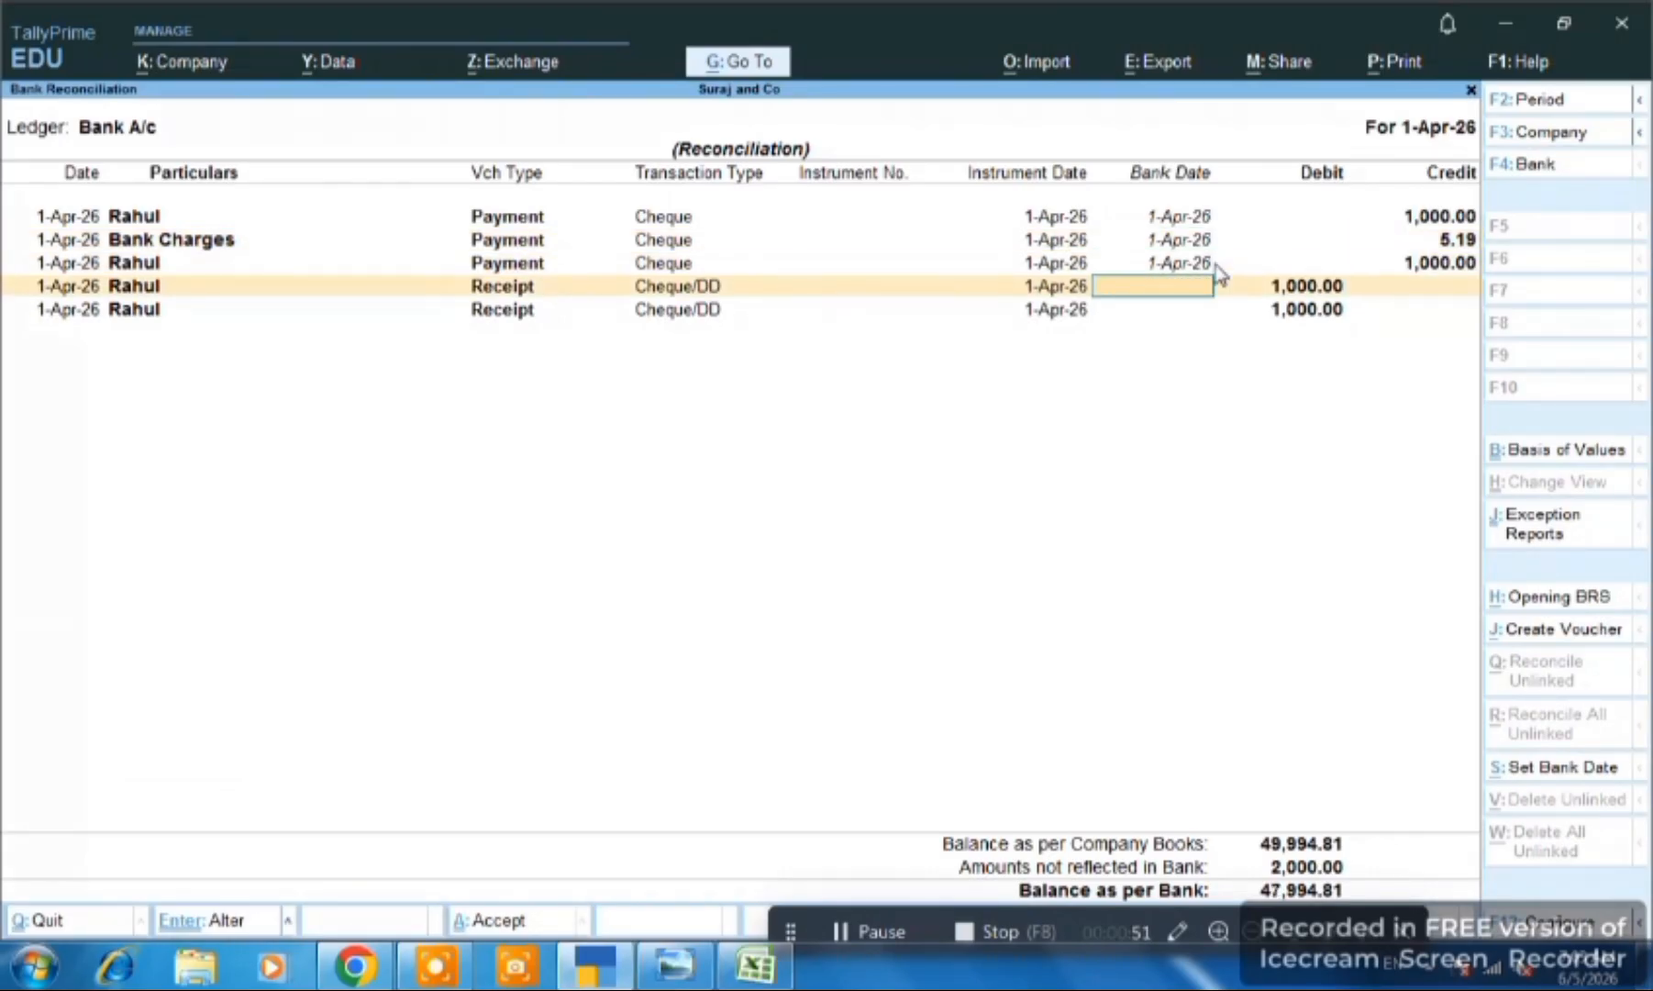
- Check the UPI deposit row in Excel and enter bank date 1.4.2026 for the first party receipt in TallyPrime
key(alt+Tab)
key(Down)
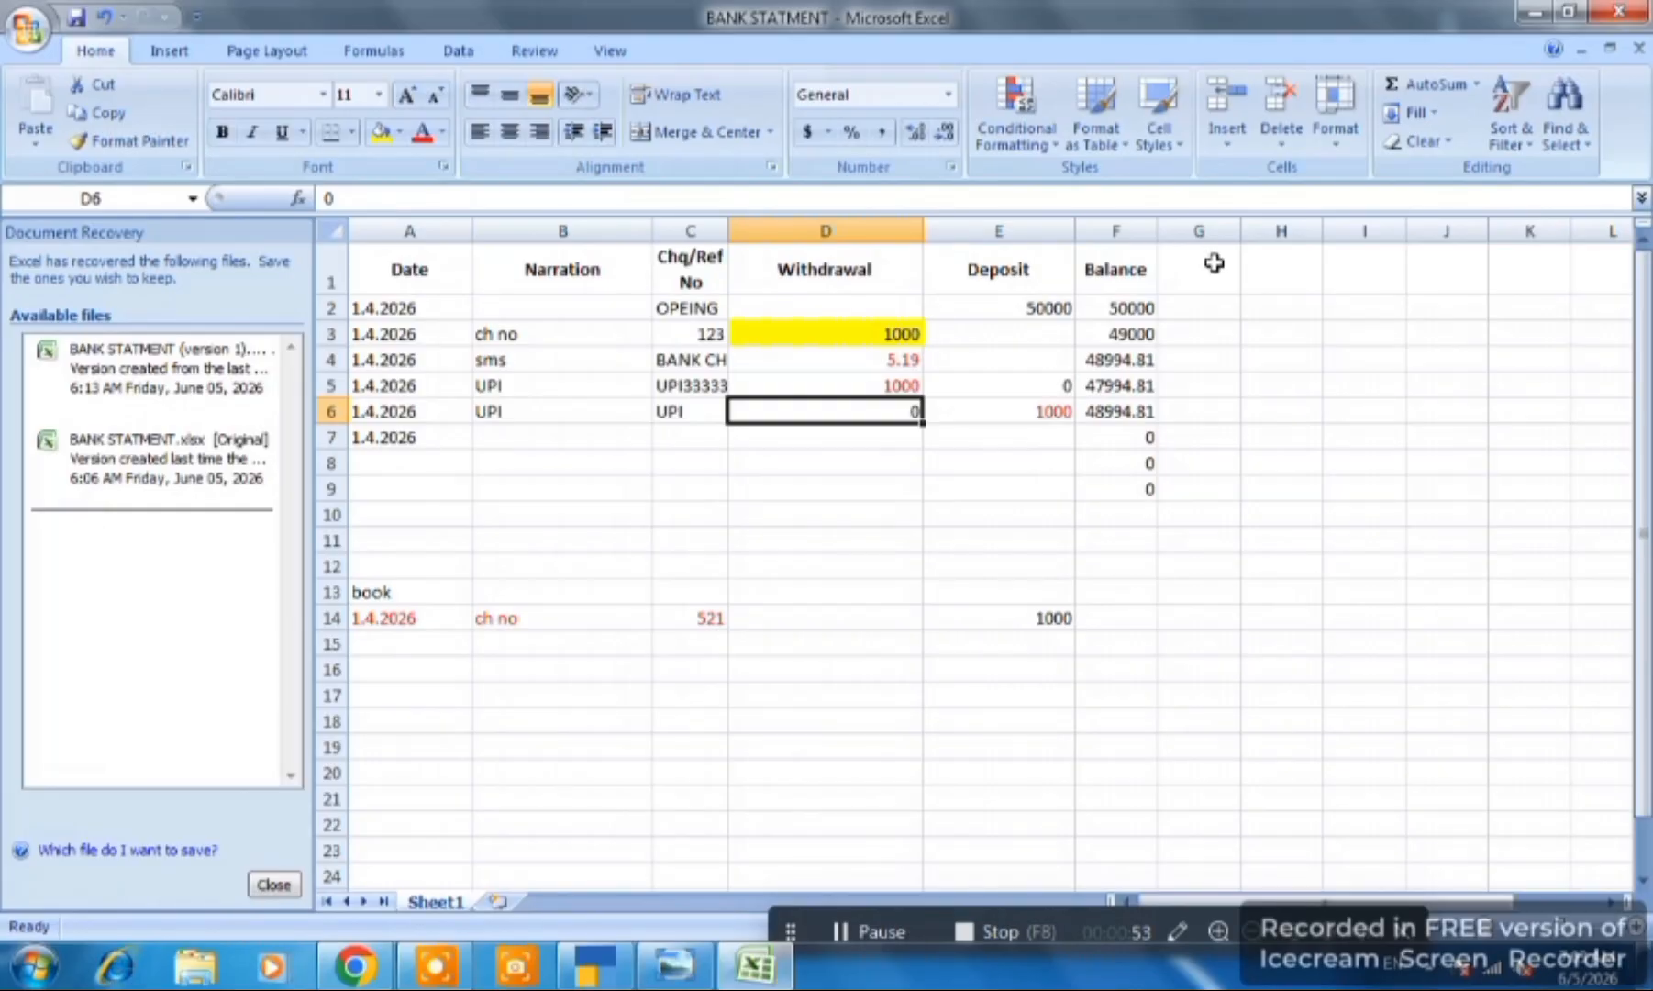
key(alt+Tab)
text(1.)
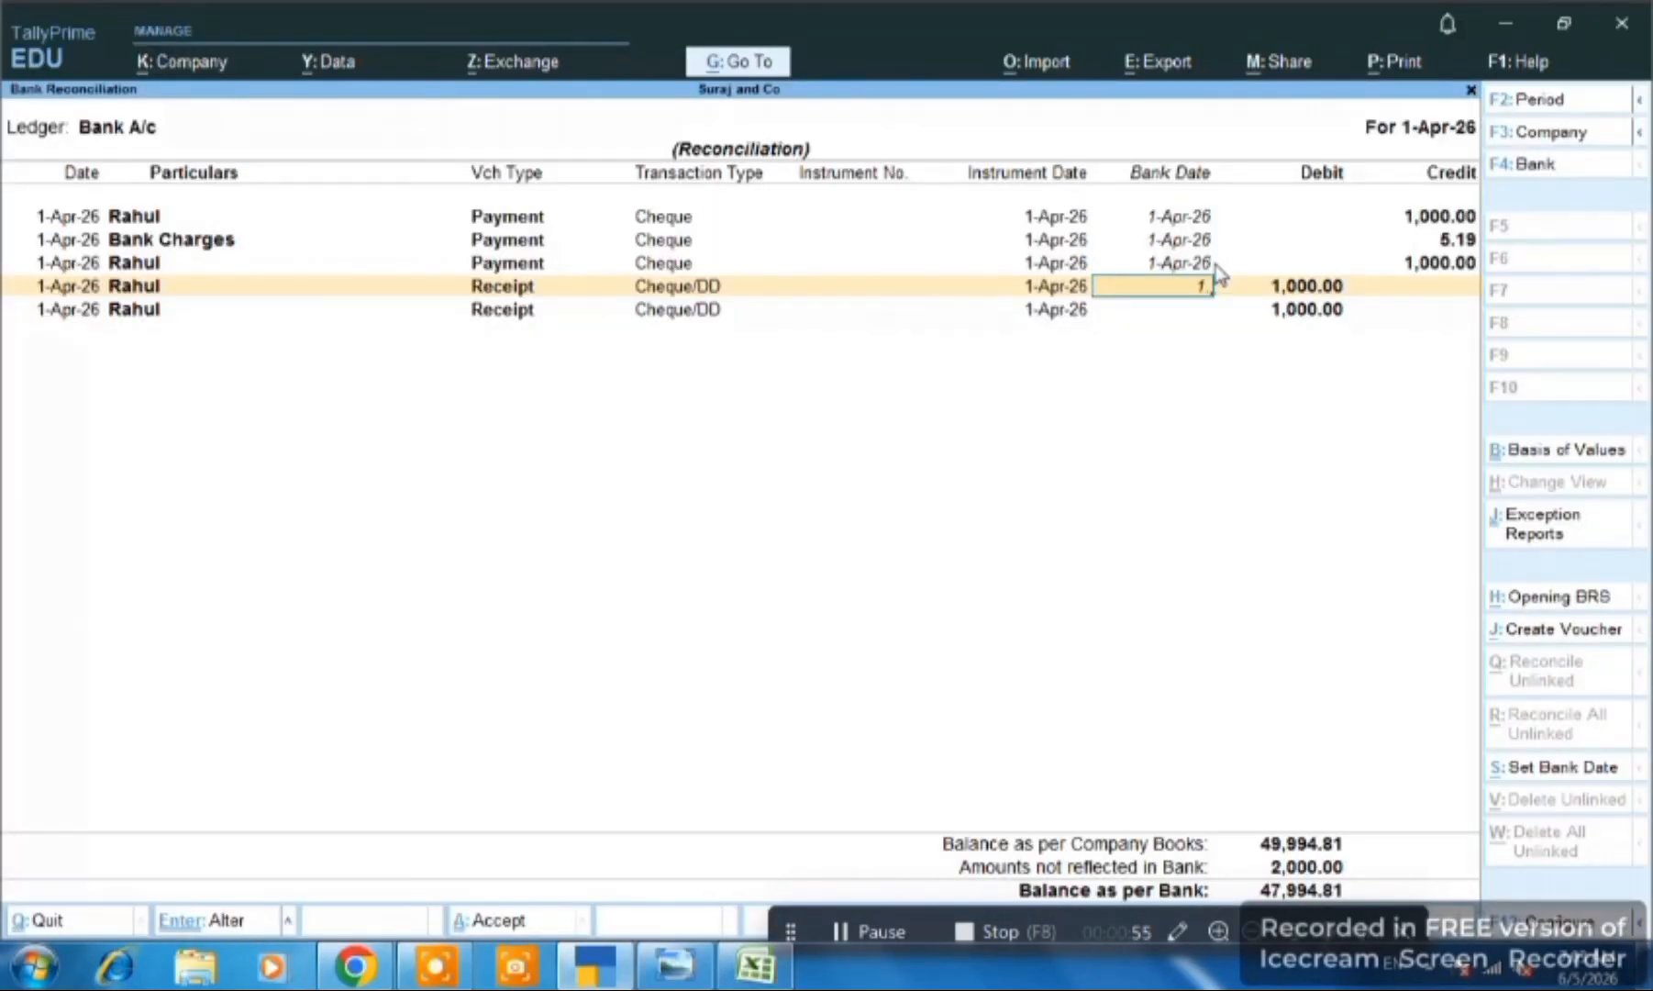
text(4.2026)
key(Return)
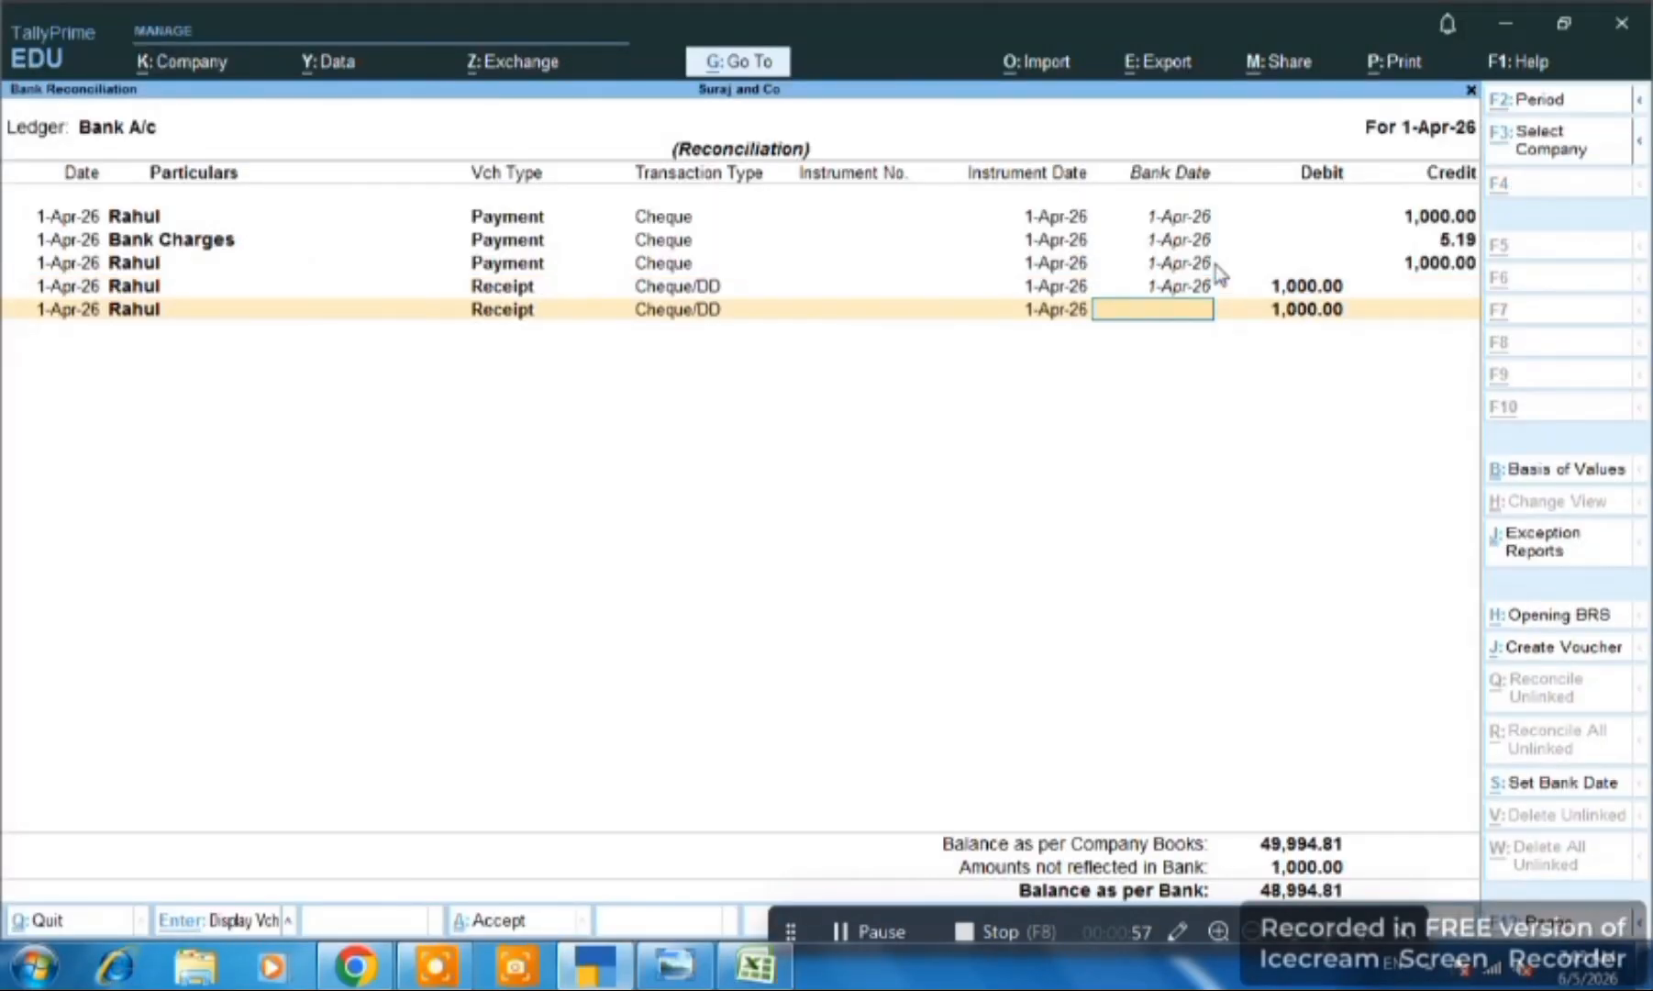
- Compare the Balance as per Bank in TallyPrime with the closing balance in the Excel statement
key(alt+Tab)
key(alt+Tab)
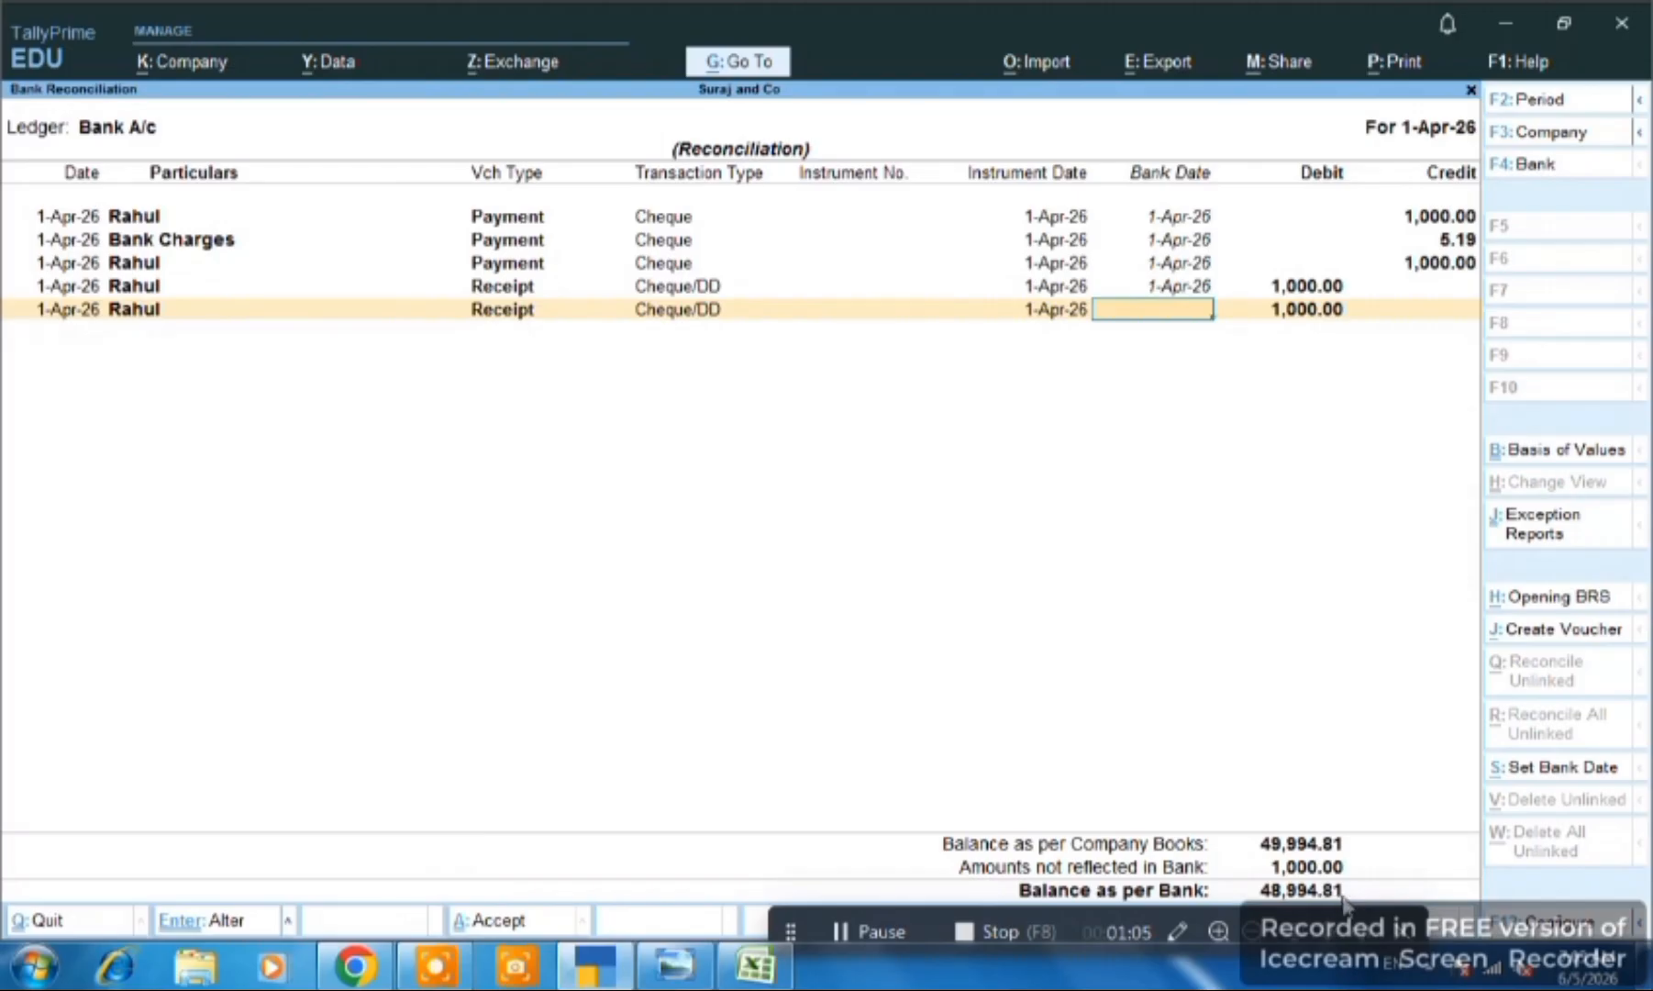
key(alt)
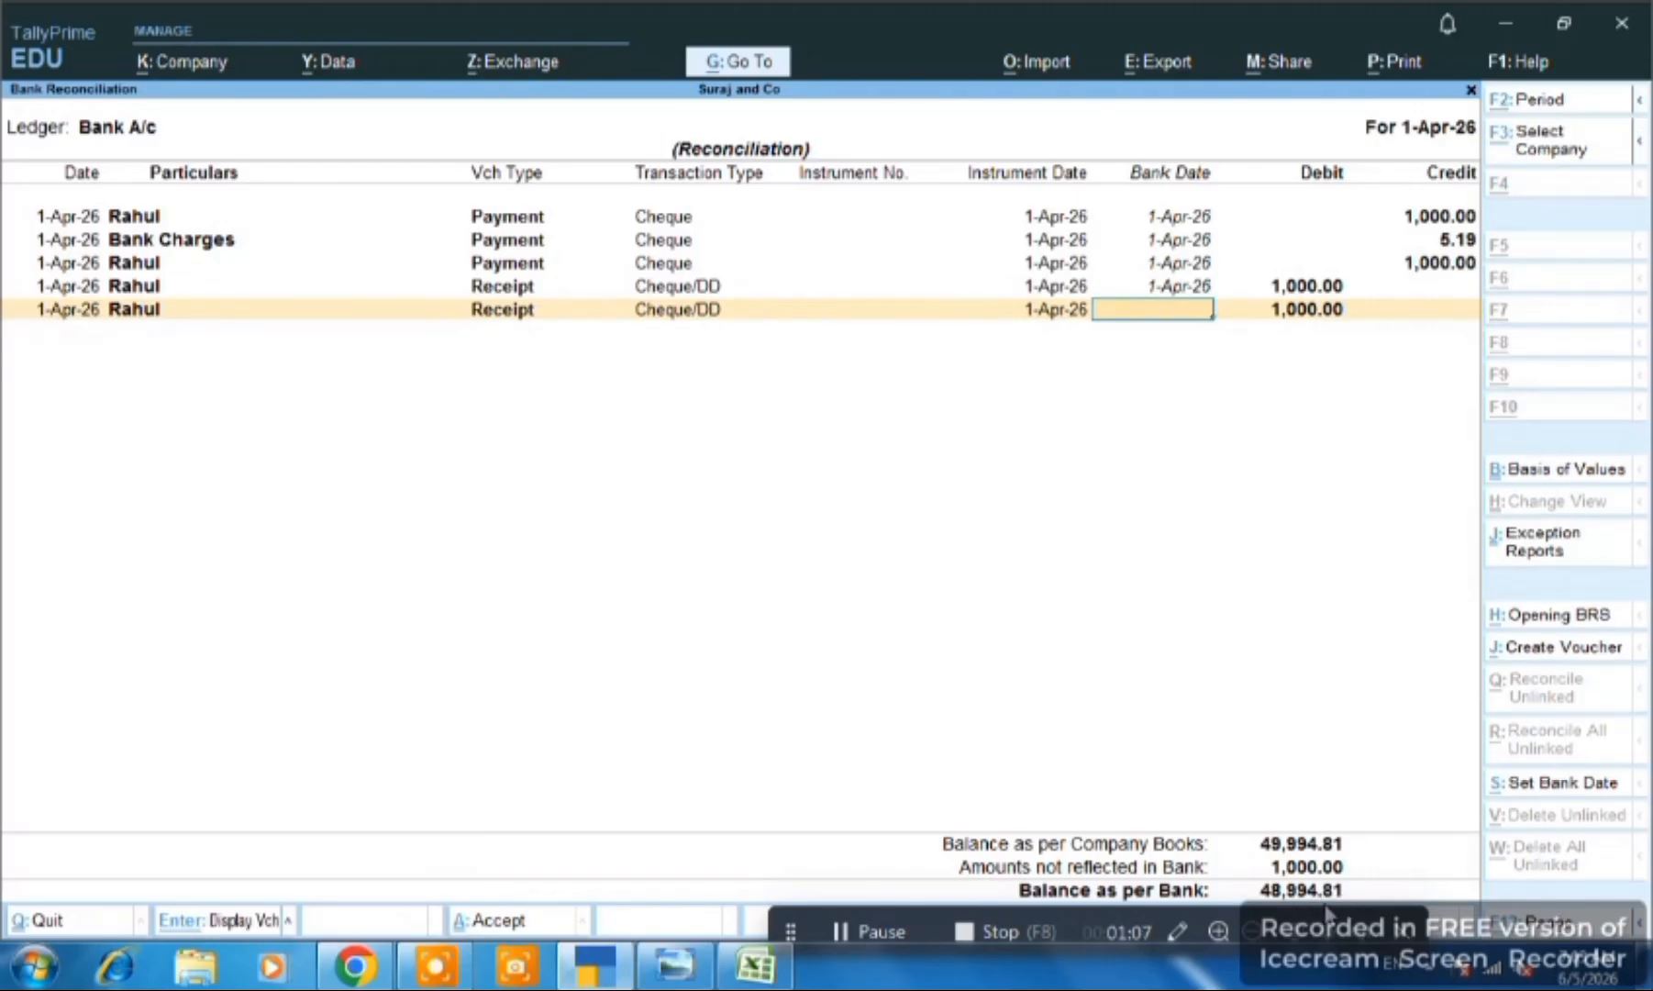
key(alt+Tab)
key(alt+Tab)
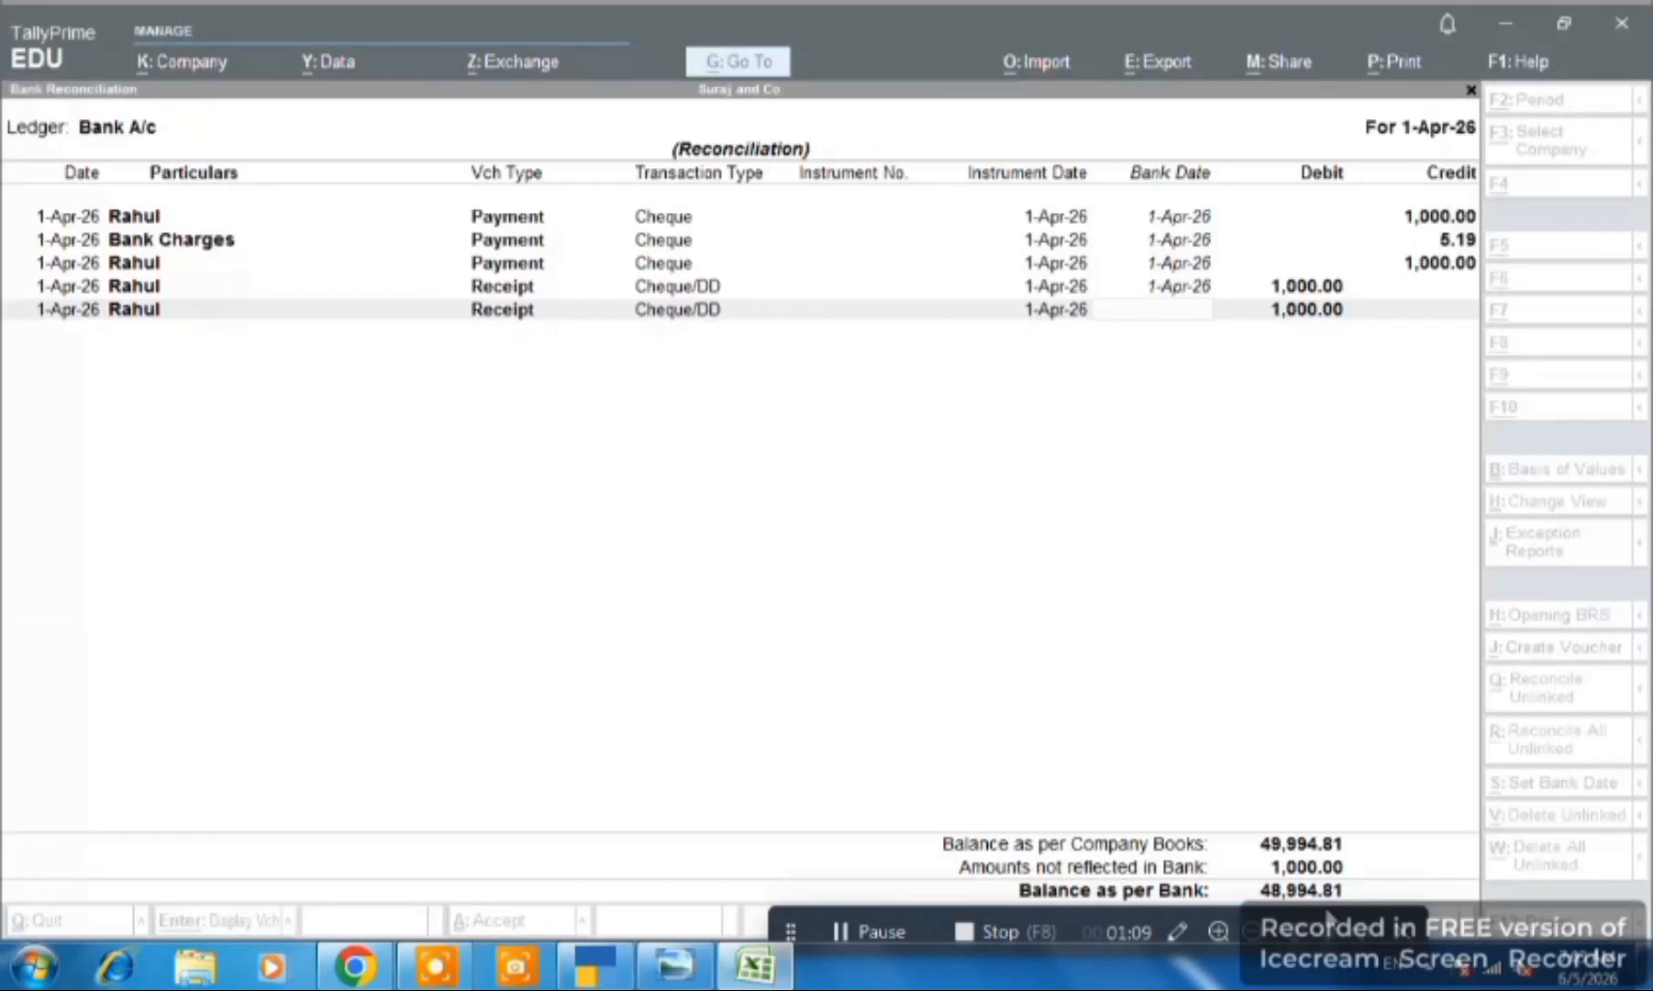
key(alt+Tab)
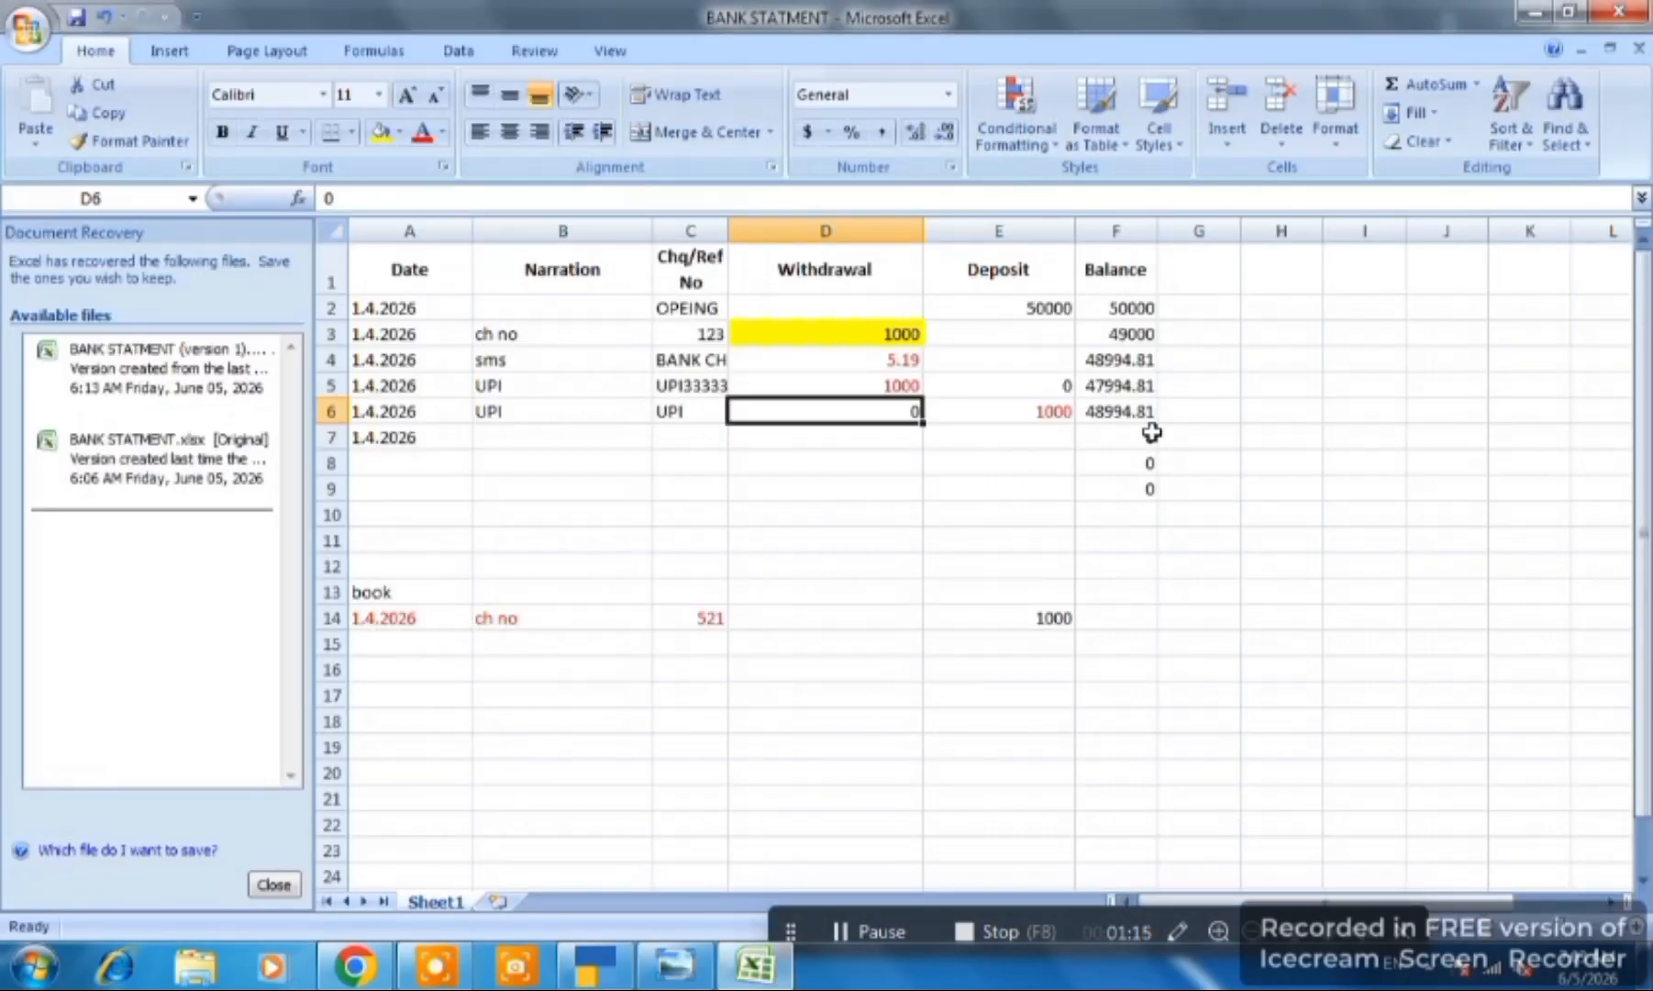
key(alt+Tab)
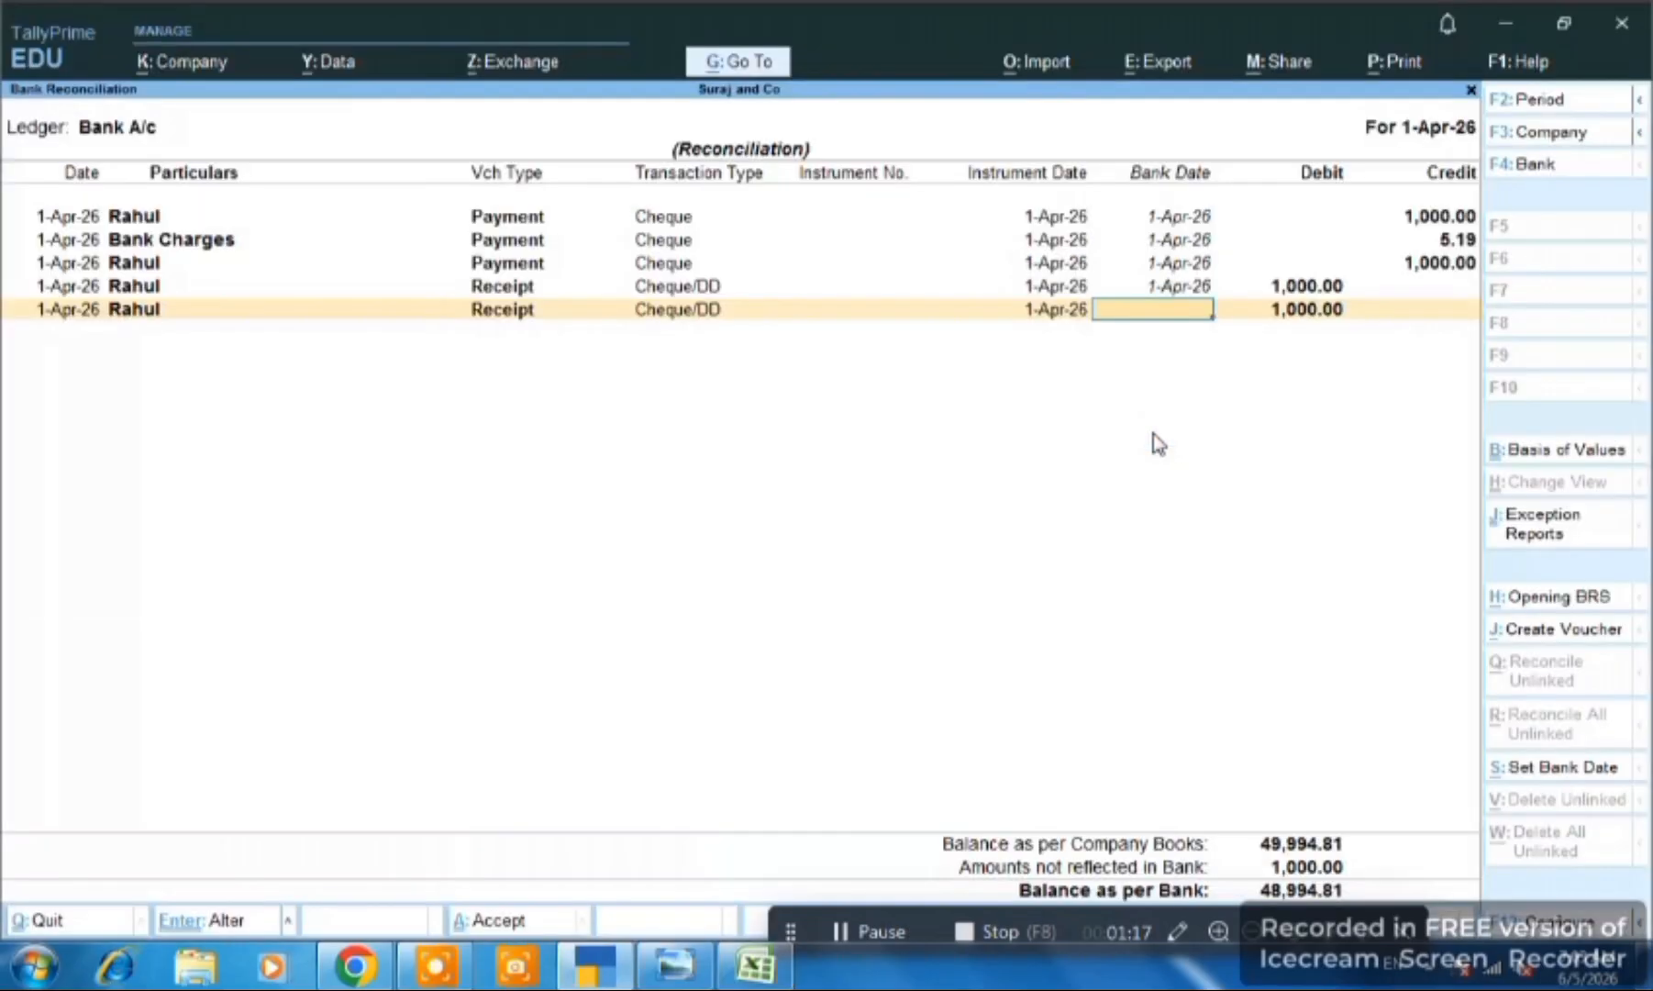
- Save the reconciliation with the last receipt's bank date left blank, and reopen it for Bank A/c
key(Return)
key(Return)
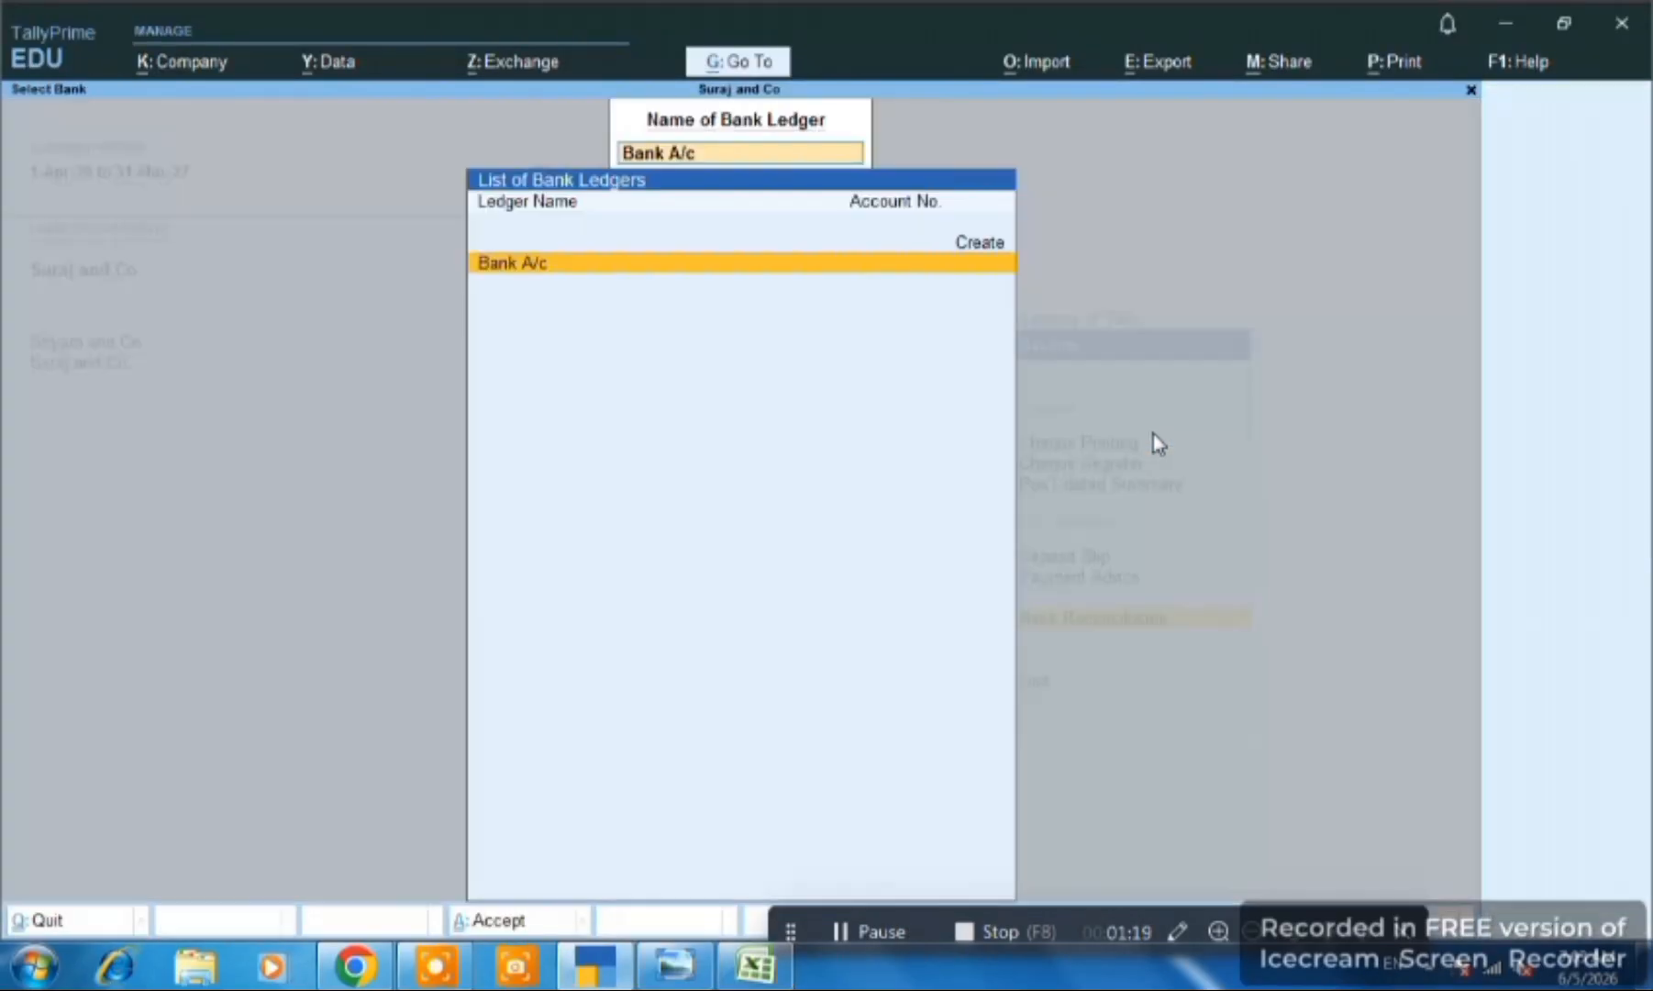
key(Return)
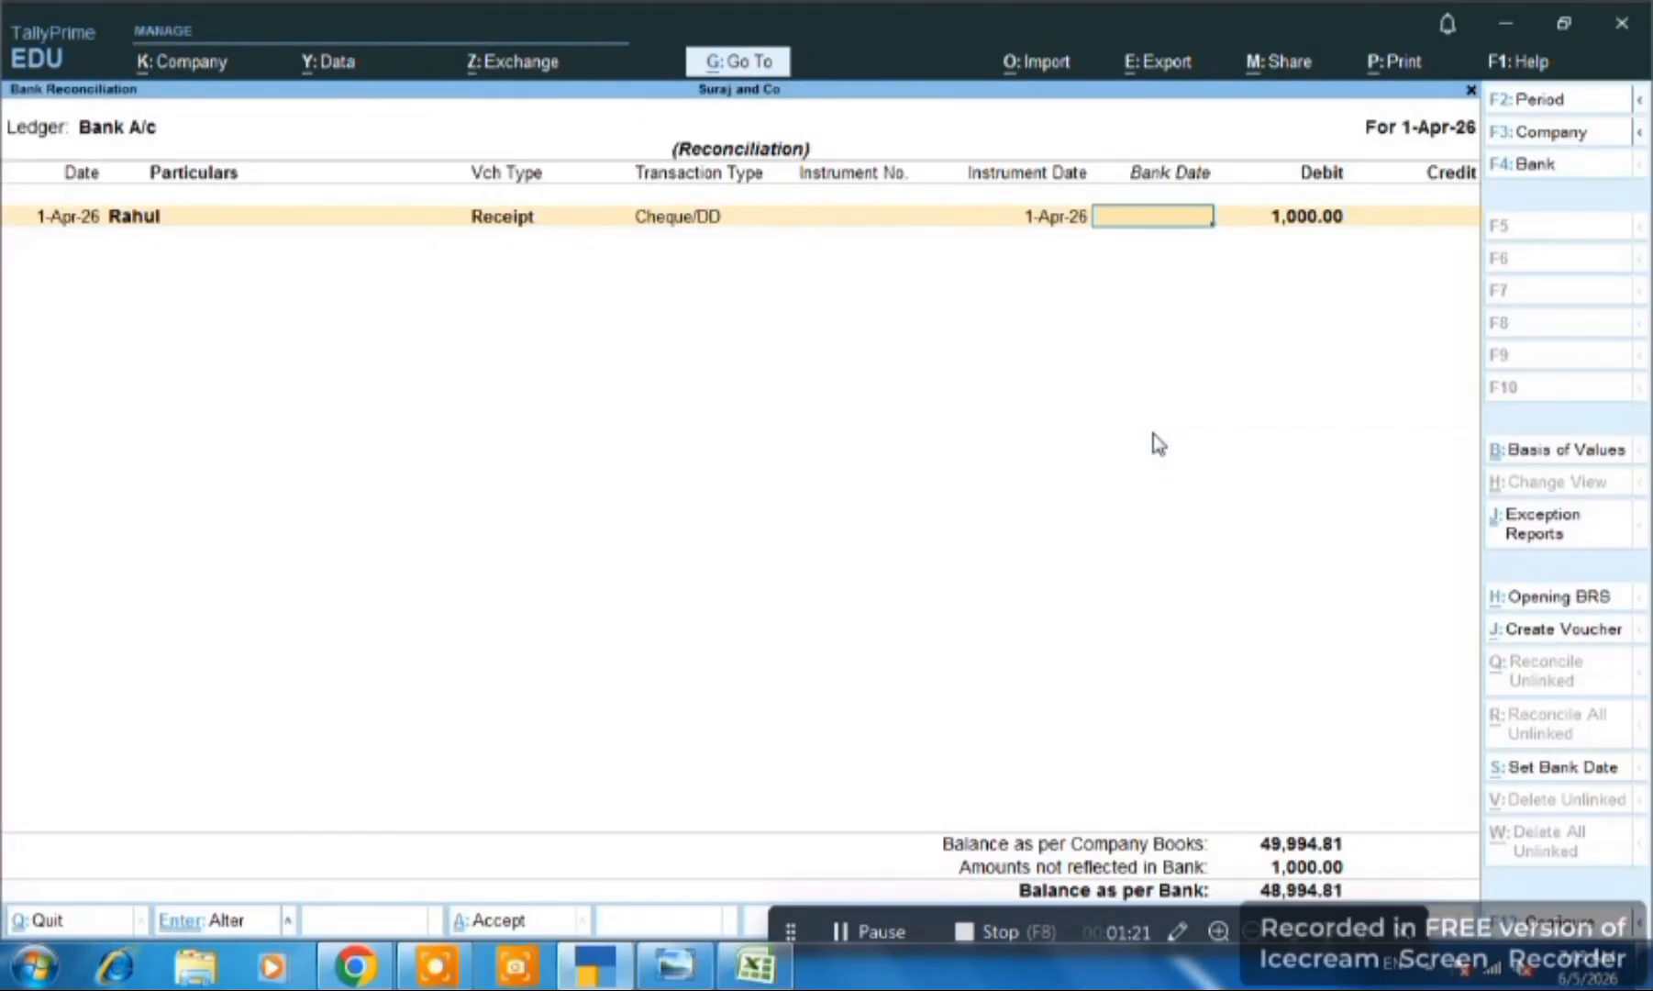
- Leave the bank reconciliation and open the ledger vouchers report for Bank A/c to view its closing balance
key(Escape)
key(Return)
key(Escape)
key(Escape)
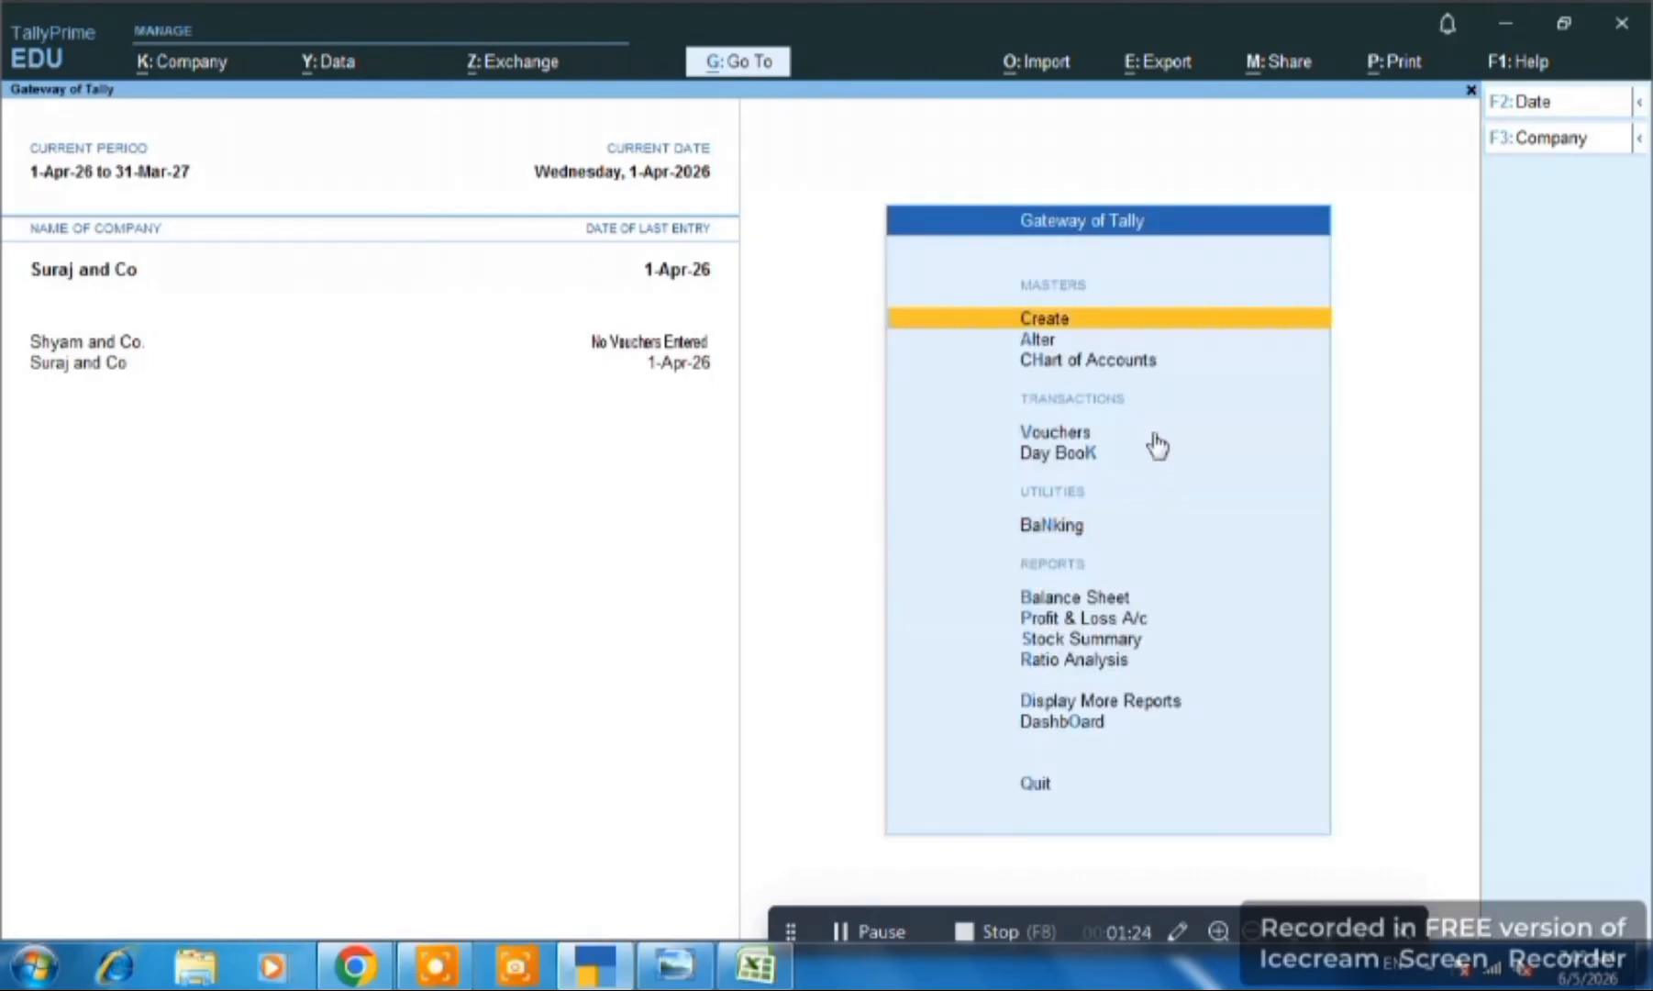
text(dalBank)
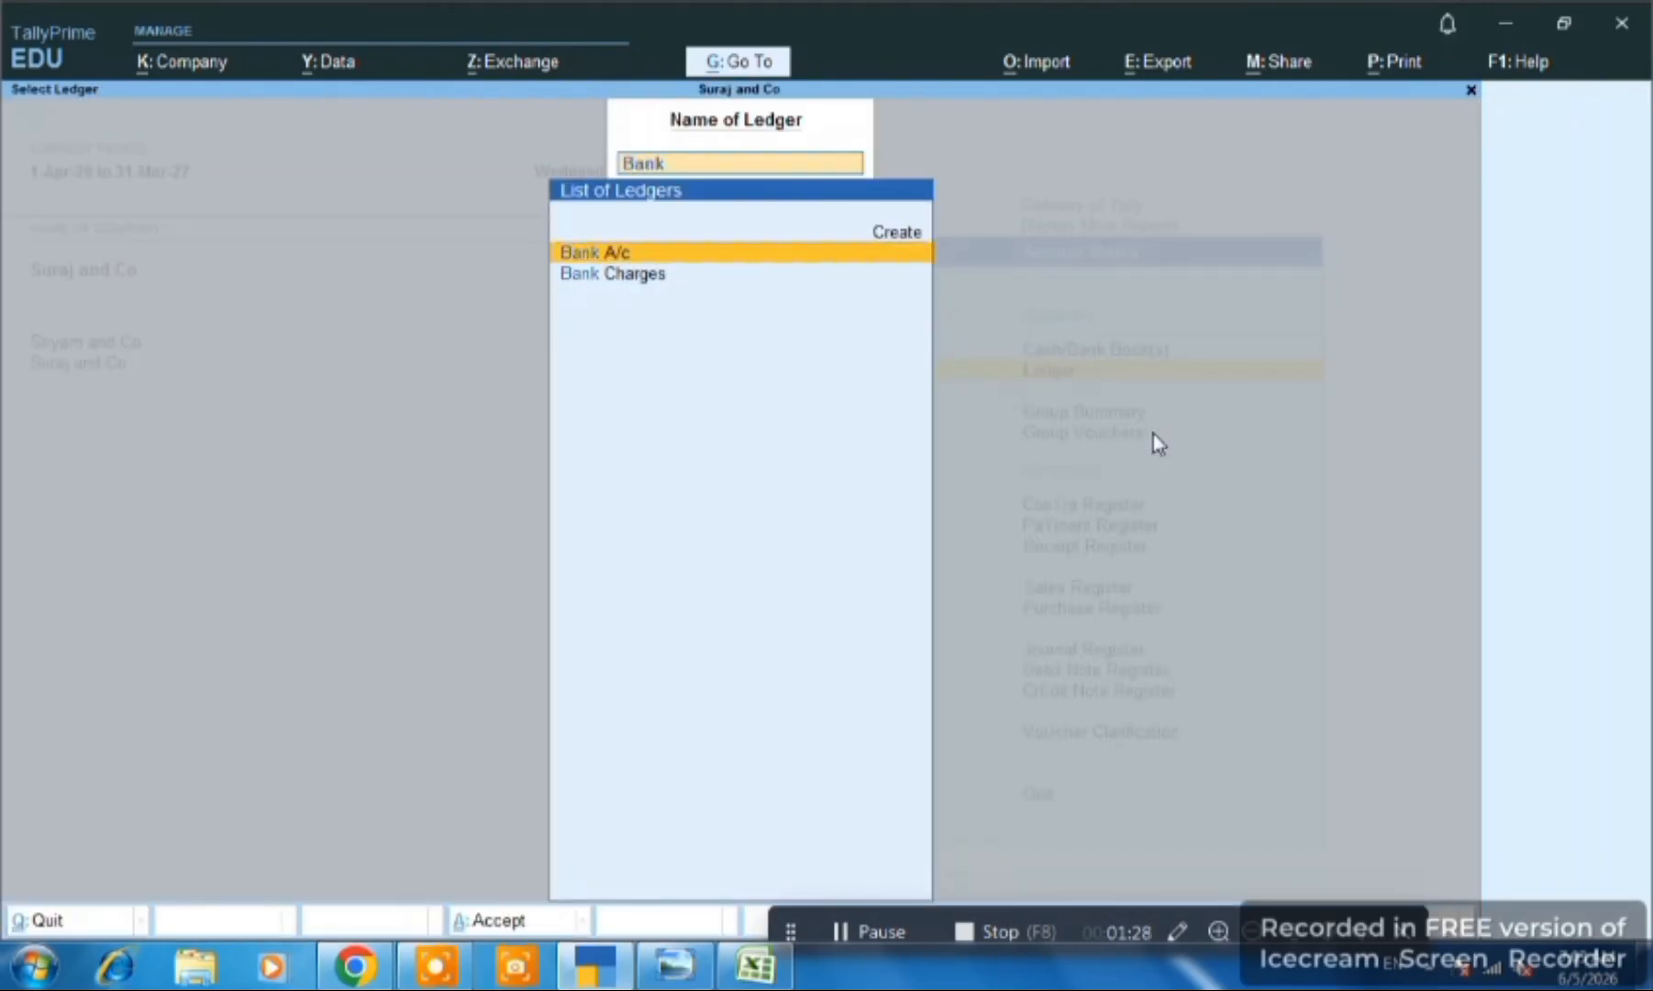
key(Return)
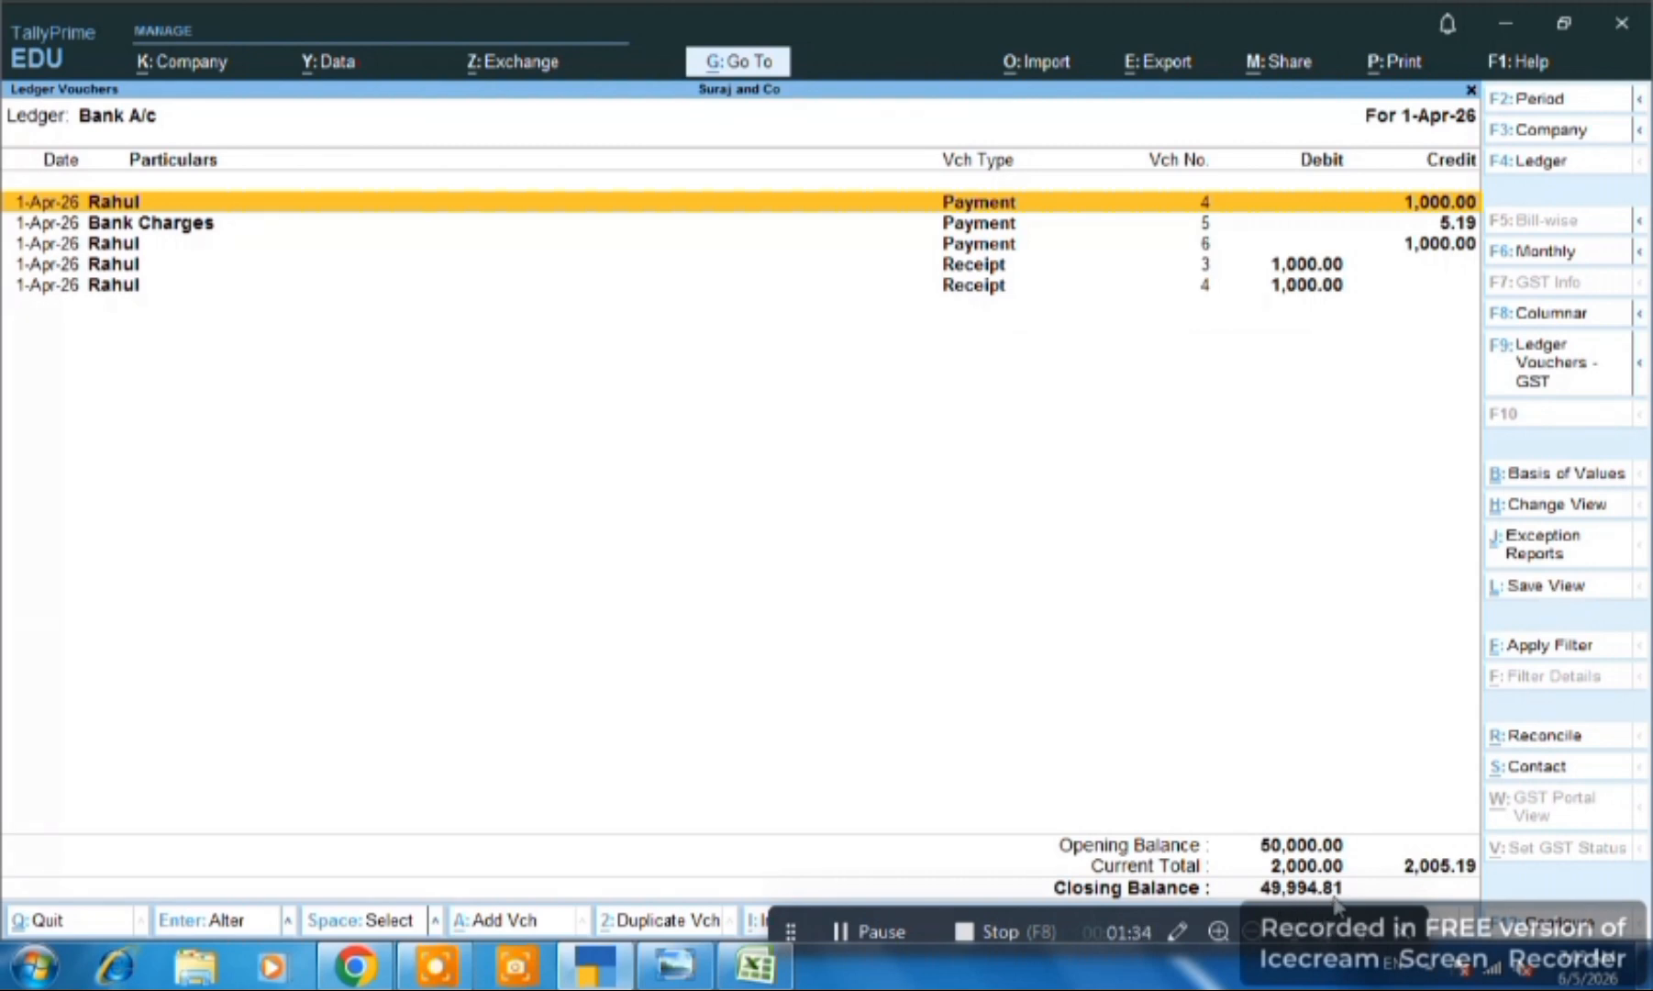
- Check the closing balance of the bank statement in Excel, and return to the Gateway of Tally in TallyPrime
key(Escape)
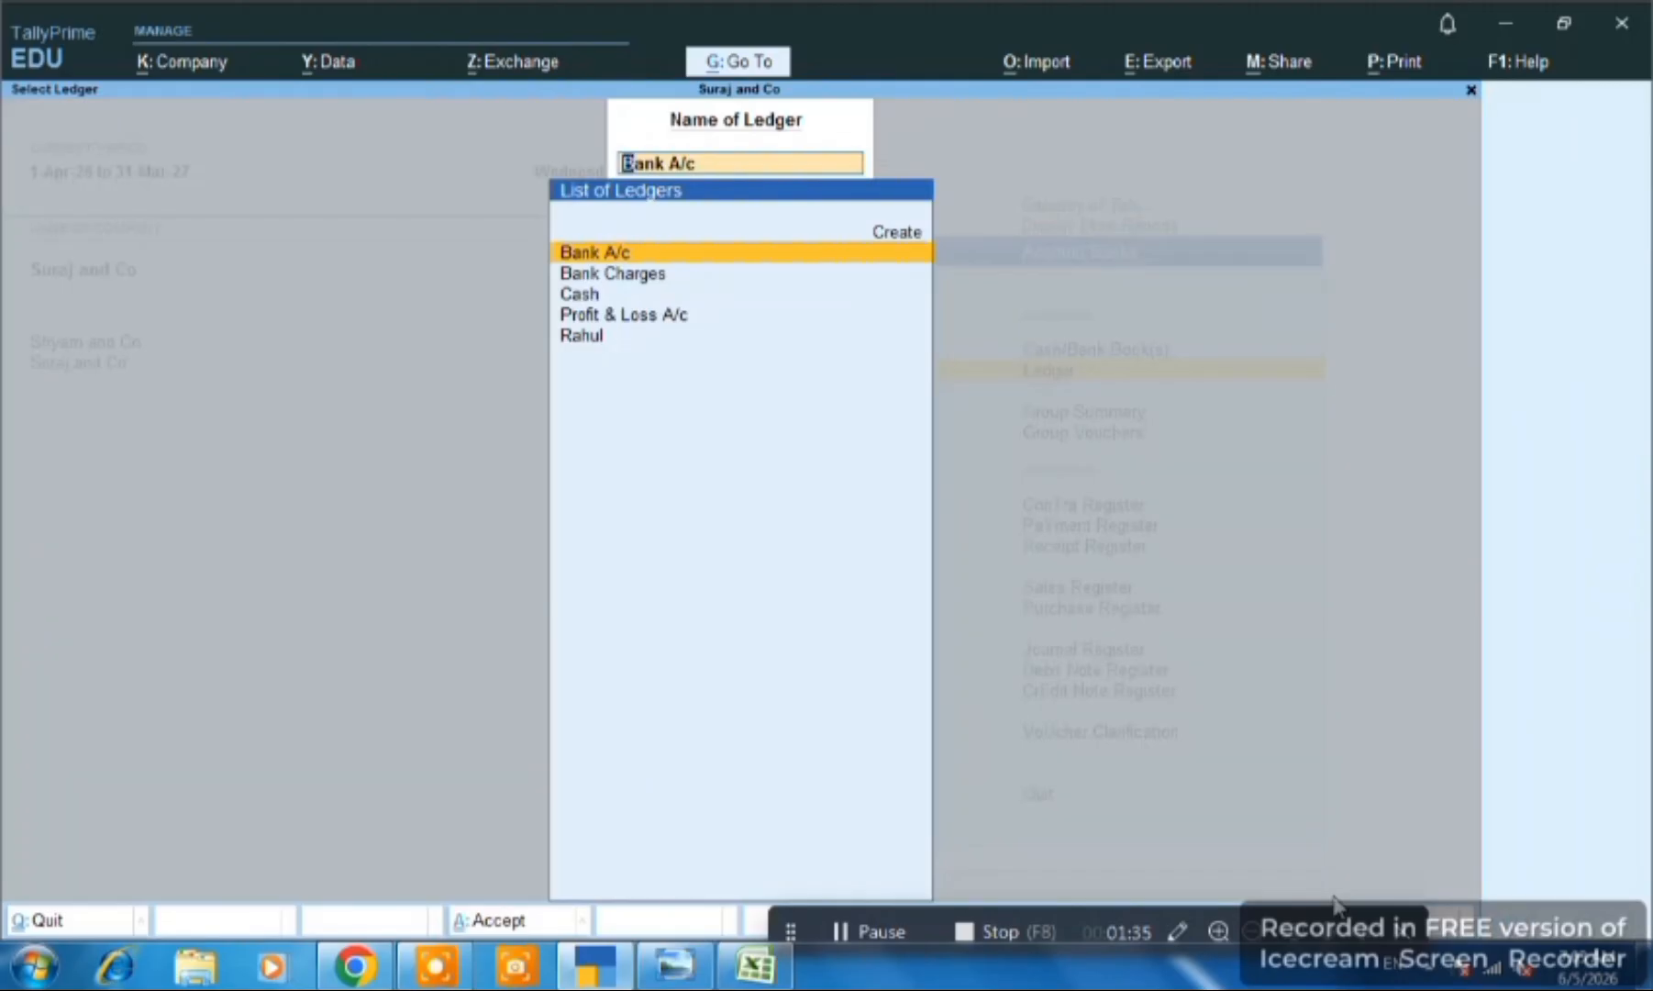
key(alt+Tab)
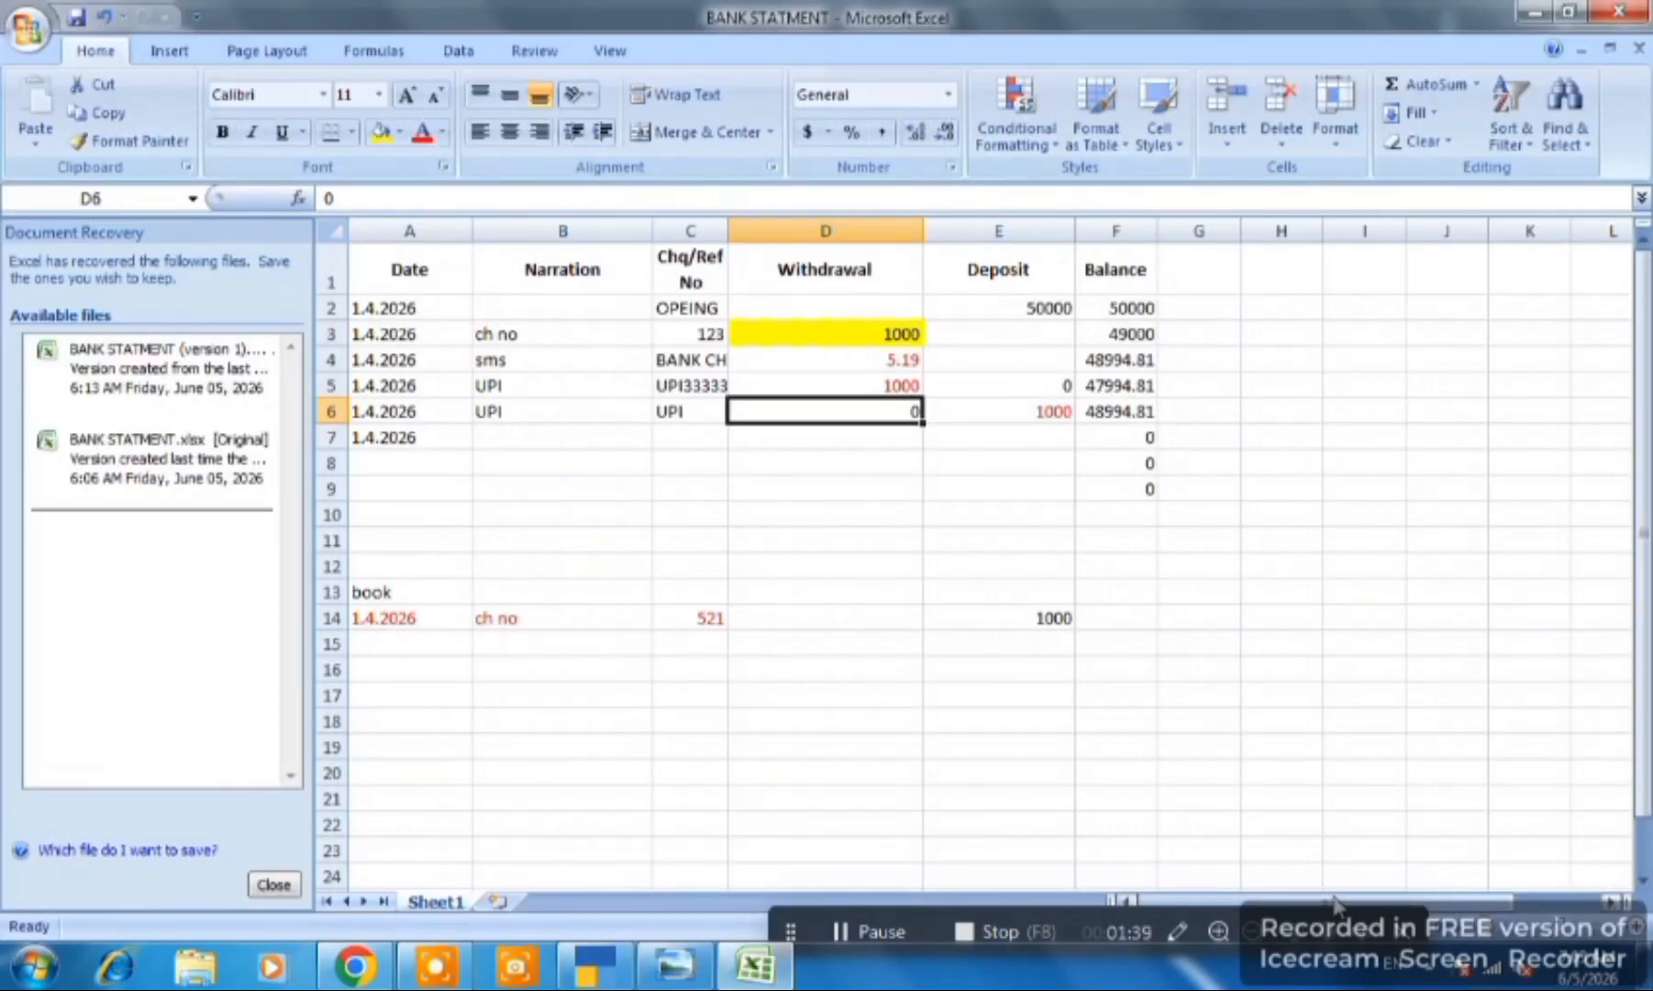
key(alt+Tab)
key(Escape)
key(Escape)
key(Escape)
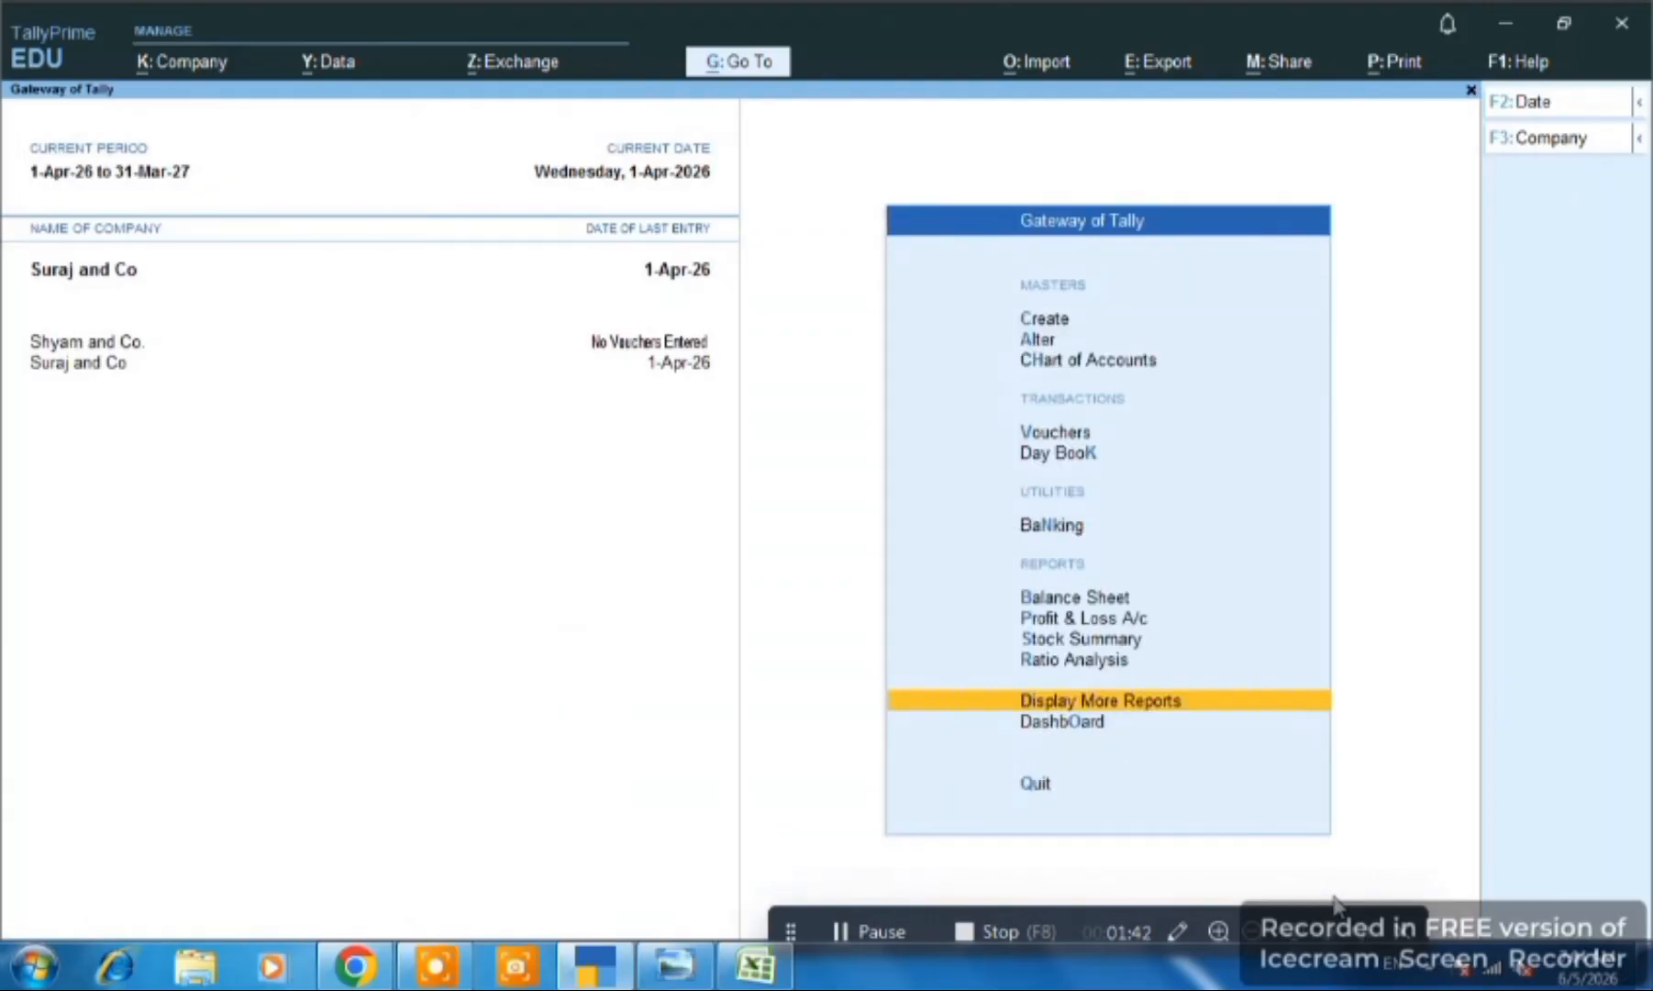
- Open the Bank Reconciliation report for the Bank A/c ledger
key(Escape)
key(Down)
key(Down)
key(Down)
key(Down)
key(Down)
key(Down)
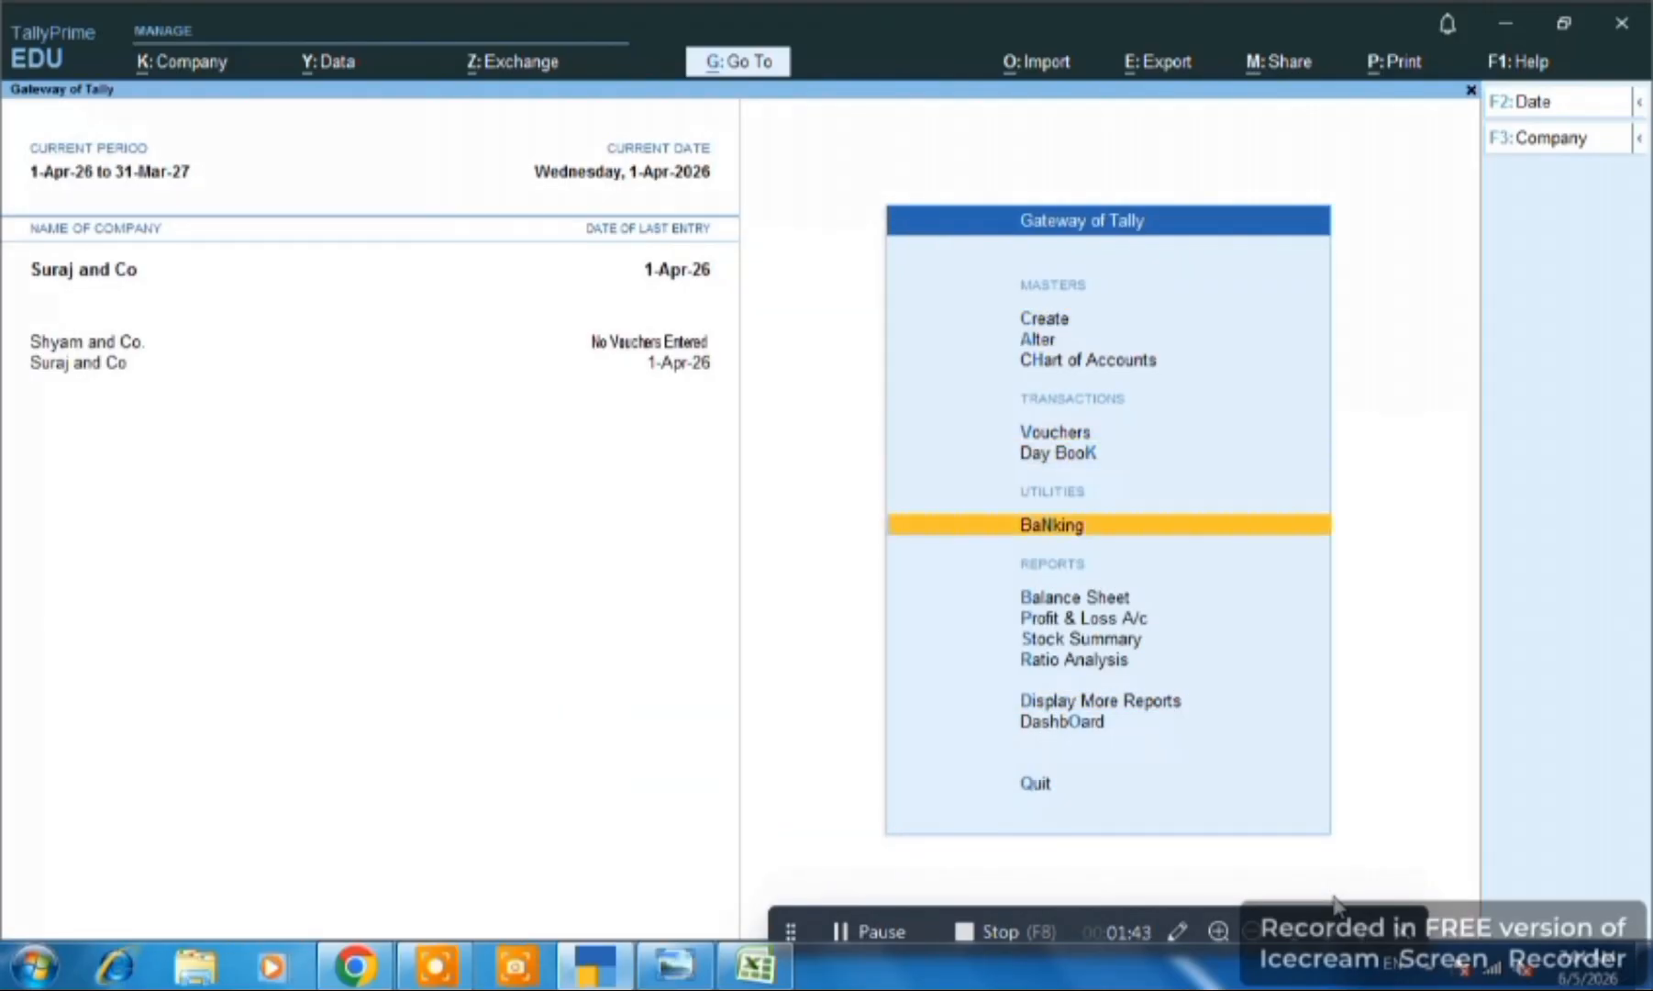
key(Up)
key(Return)
key(Down)
key(Down)
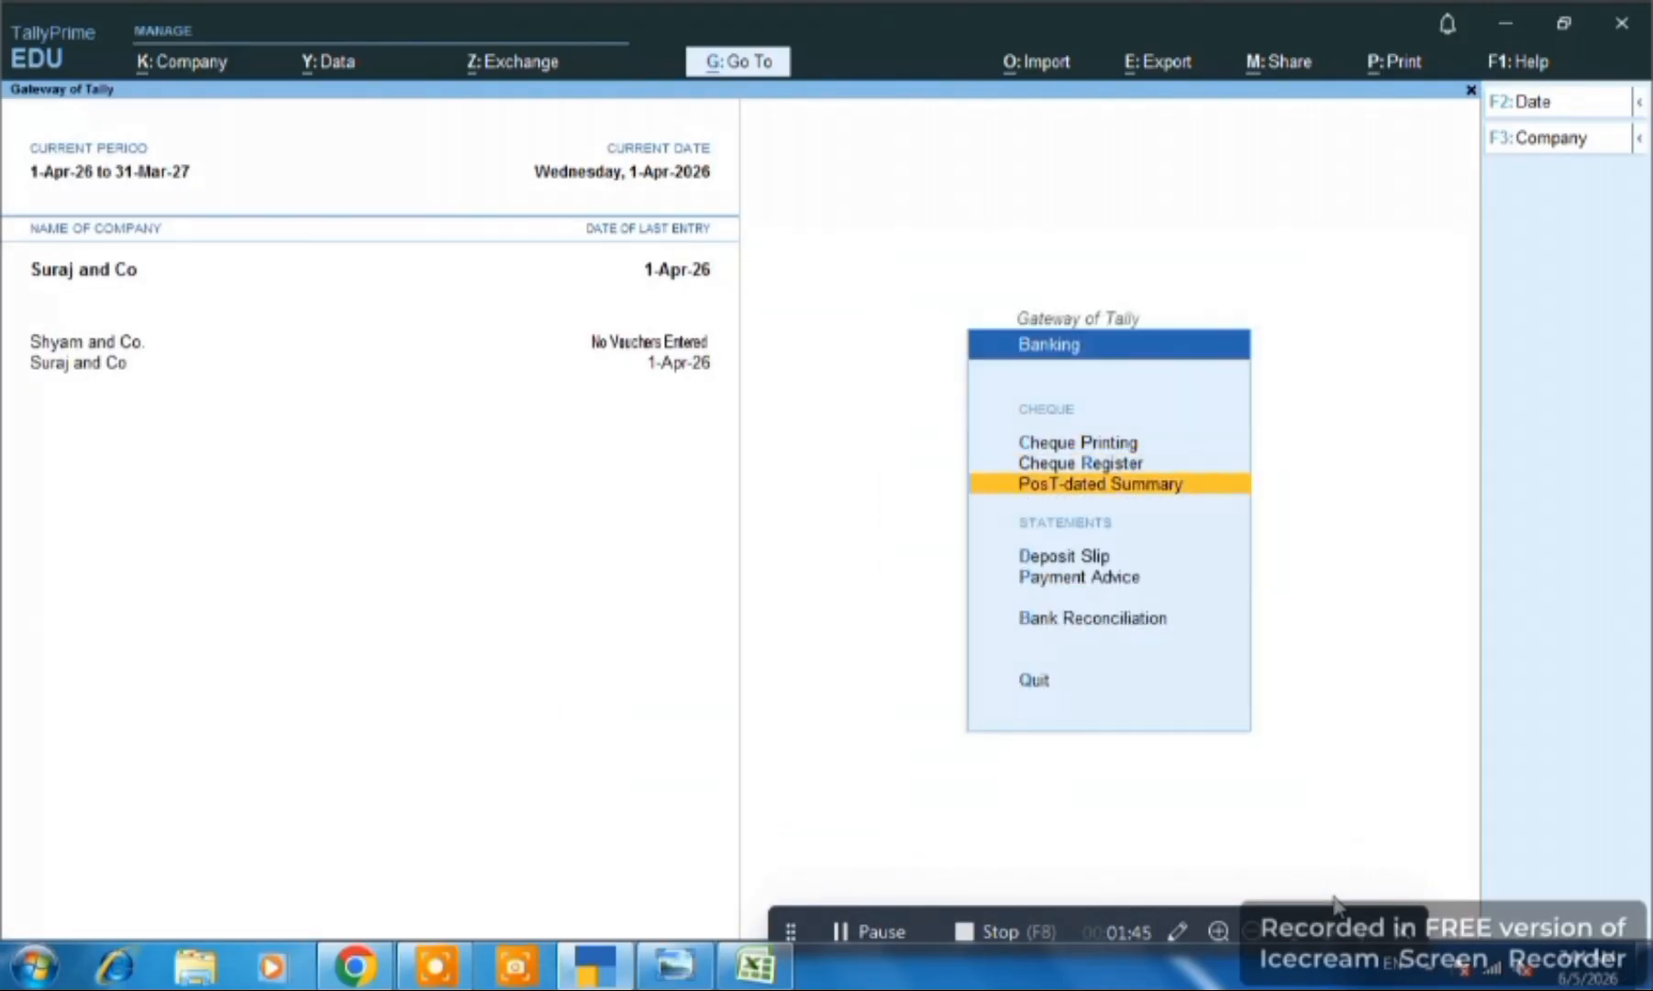
key(Down)
key(Down)
key(Down)
key(Return)
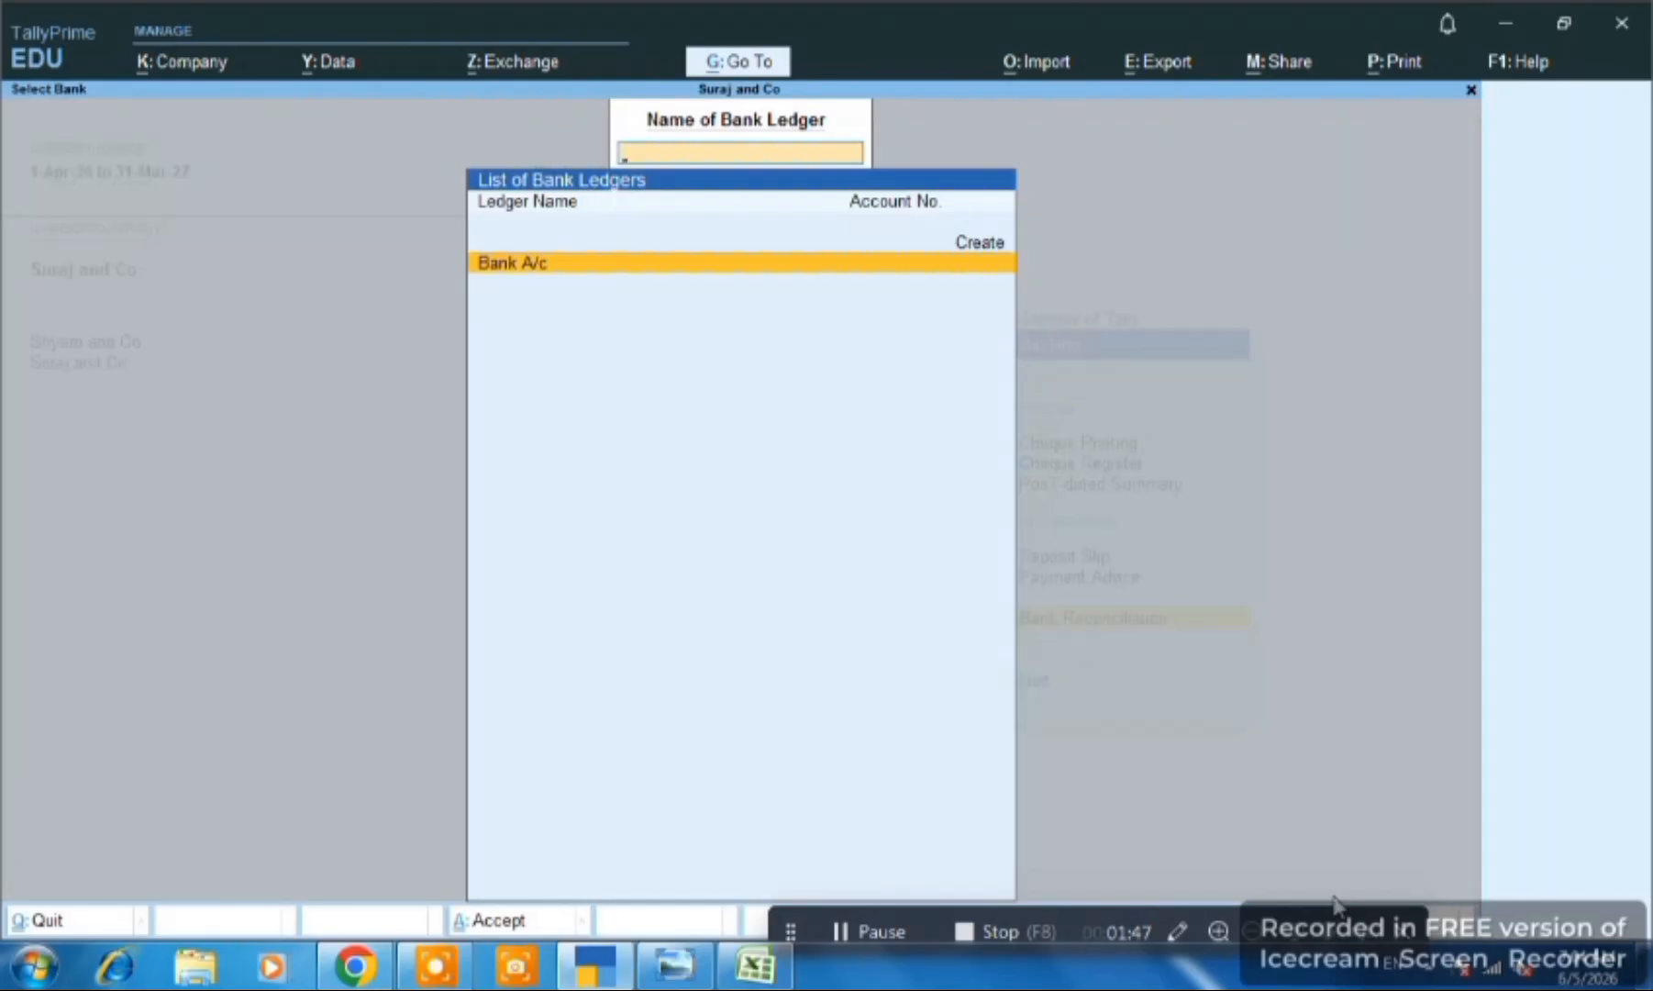
key(Return)
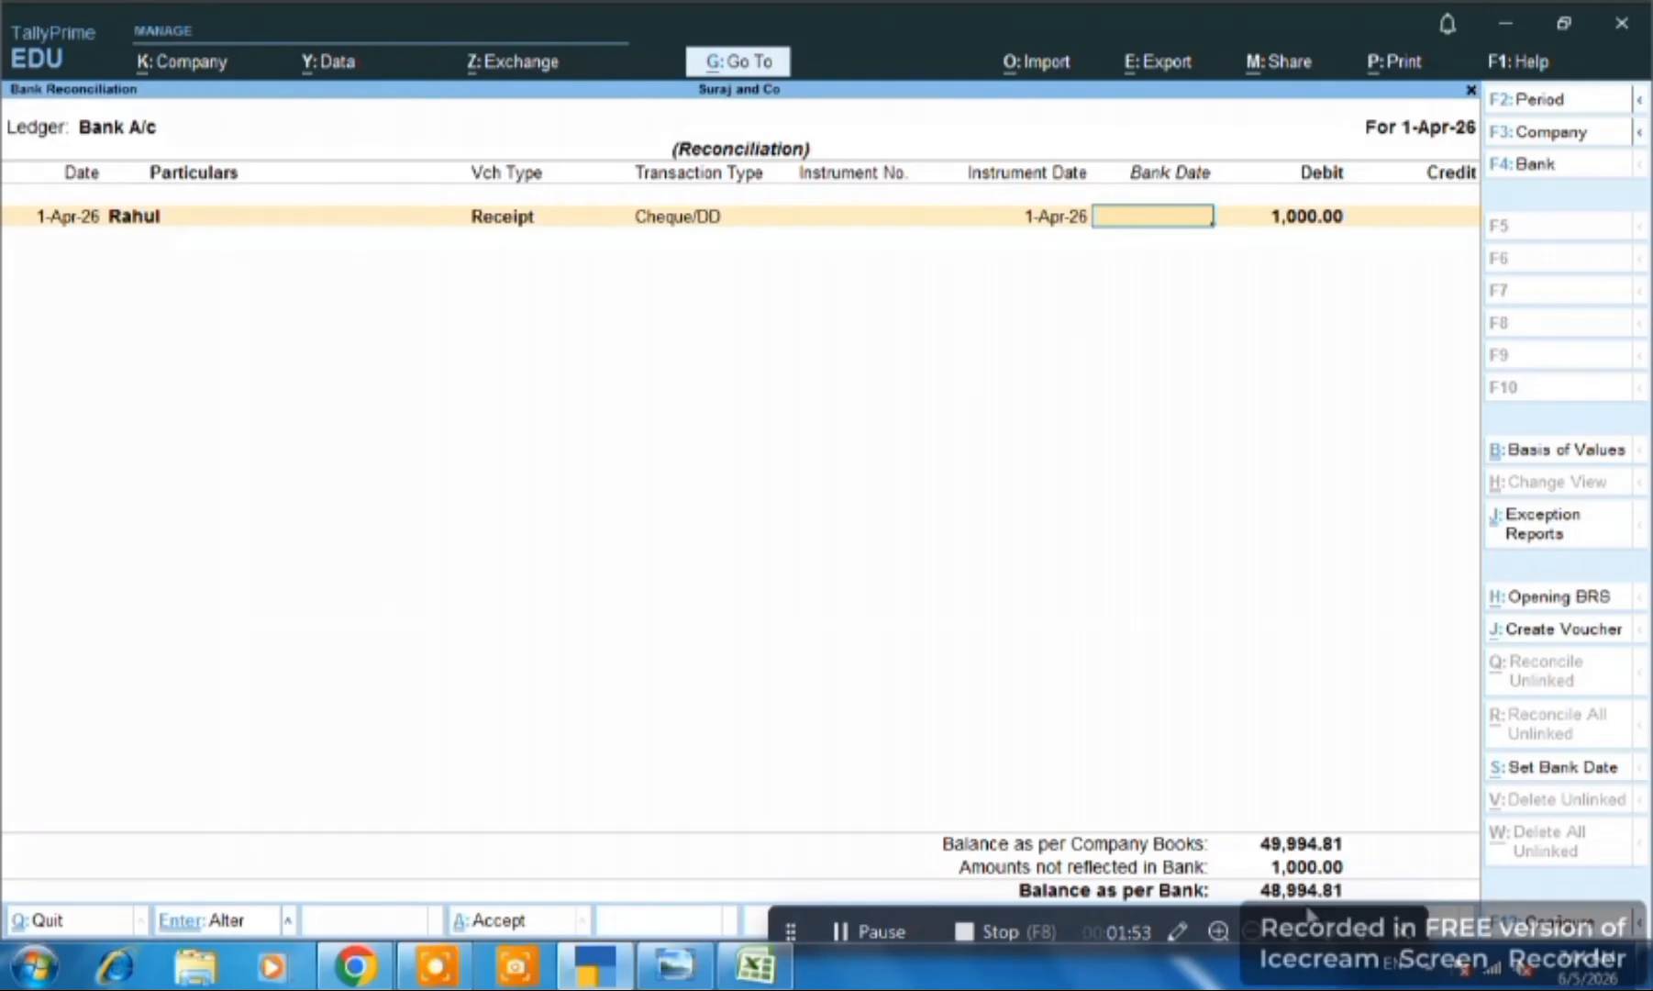
- Compare the unreconciled cheque receipt and bank balance in TallyPrime with the statement and book entry in Excel
key(alt+Tab)
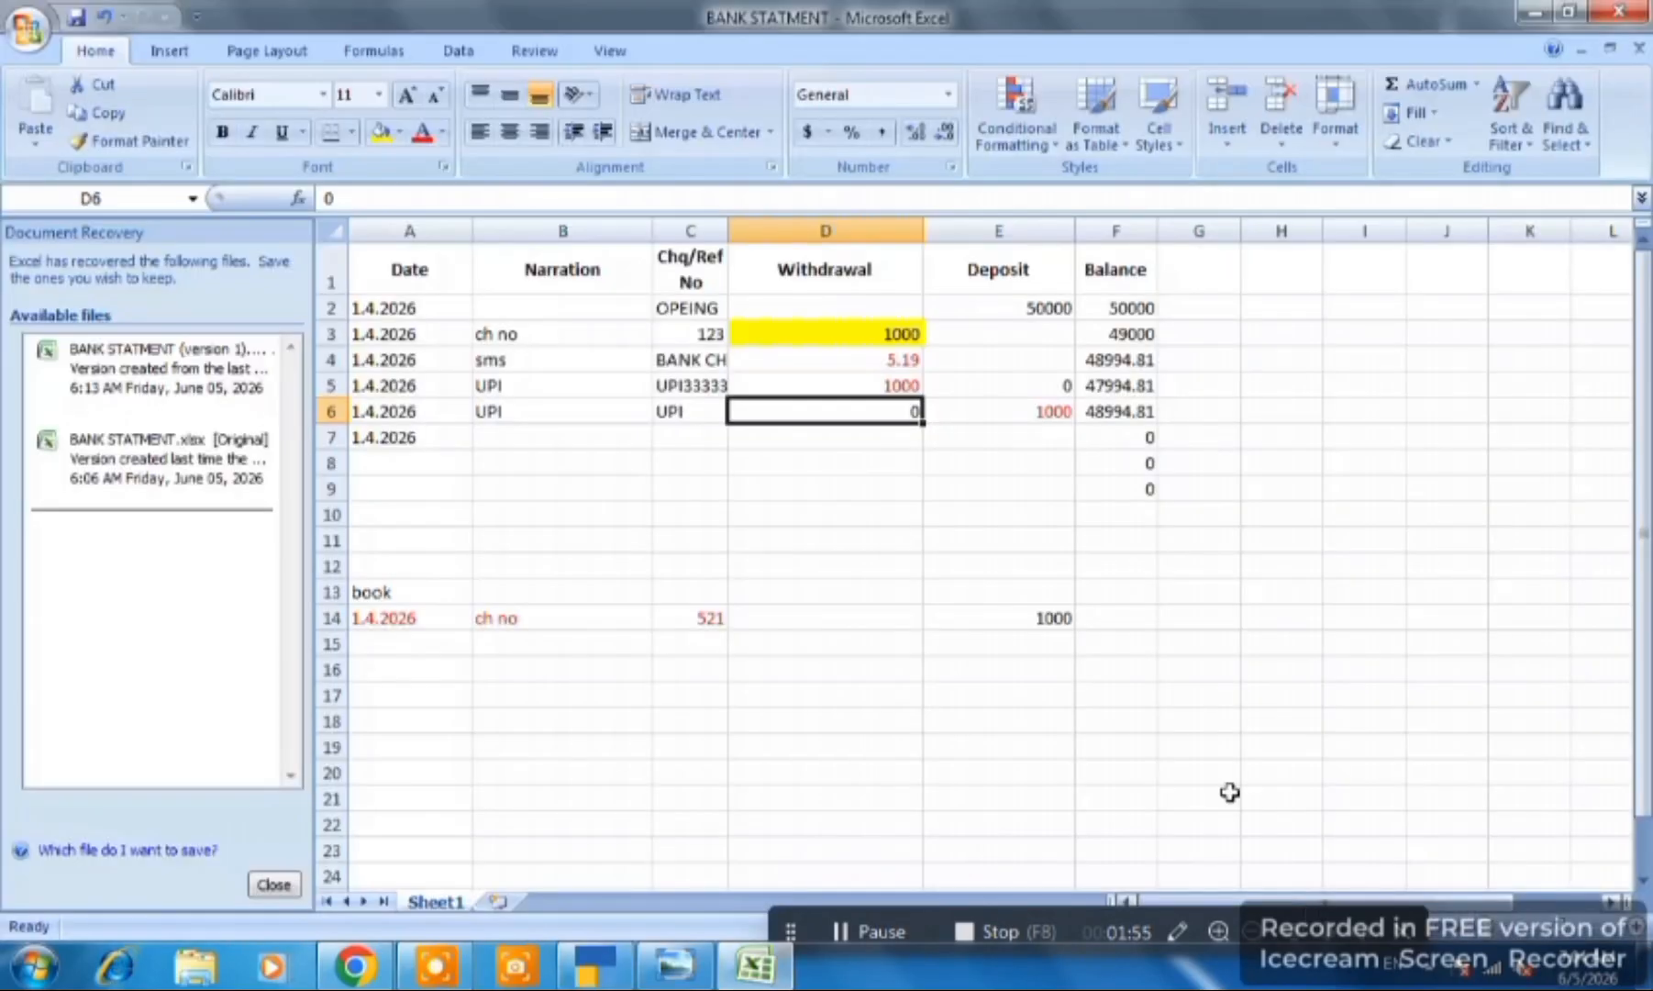
key(alt+Tab)
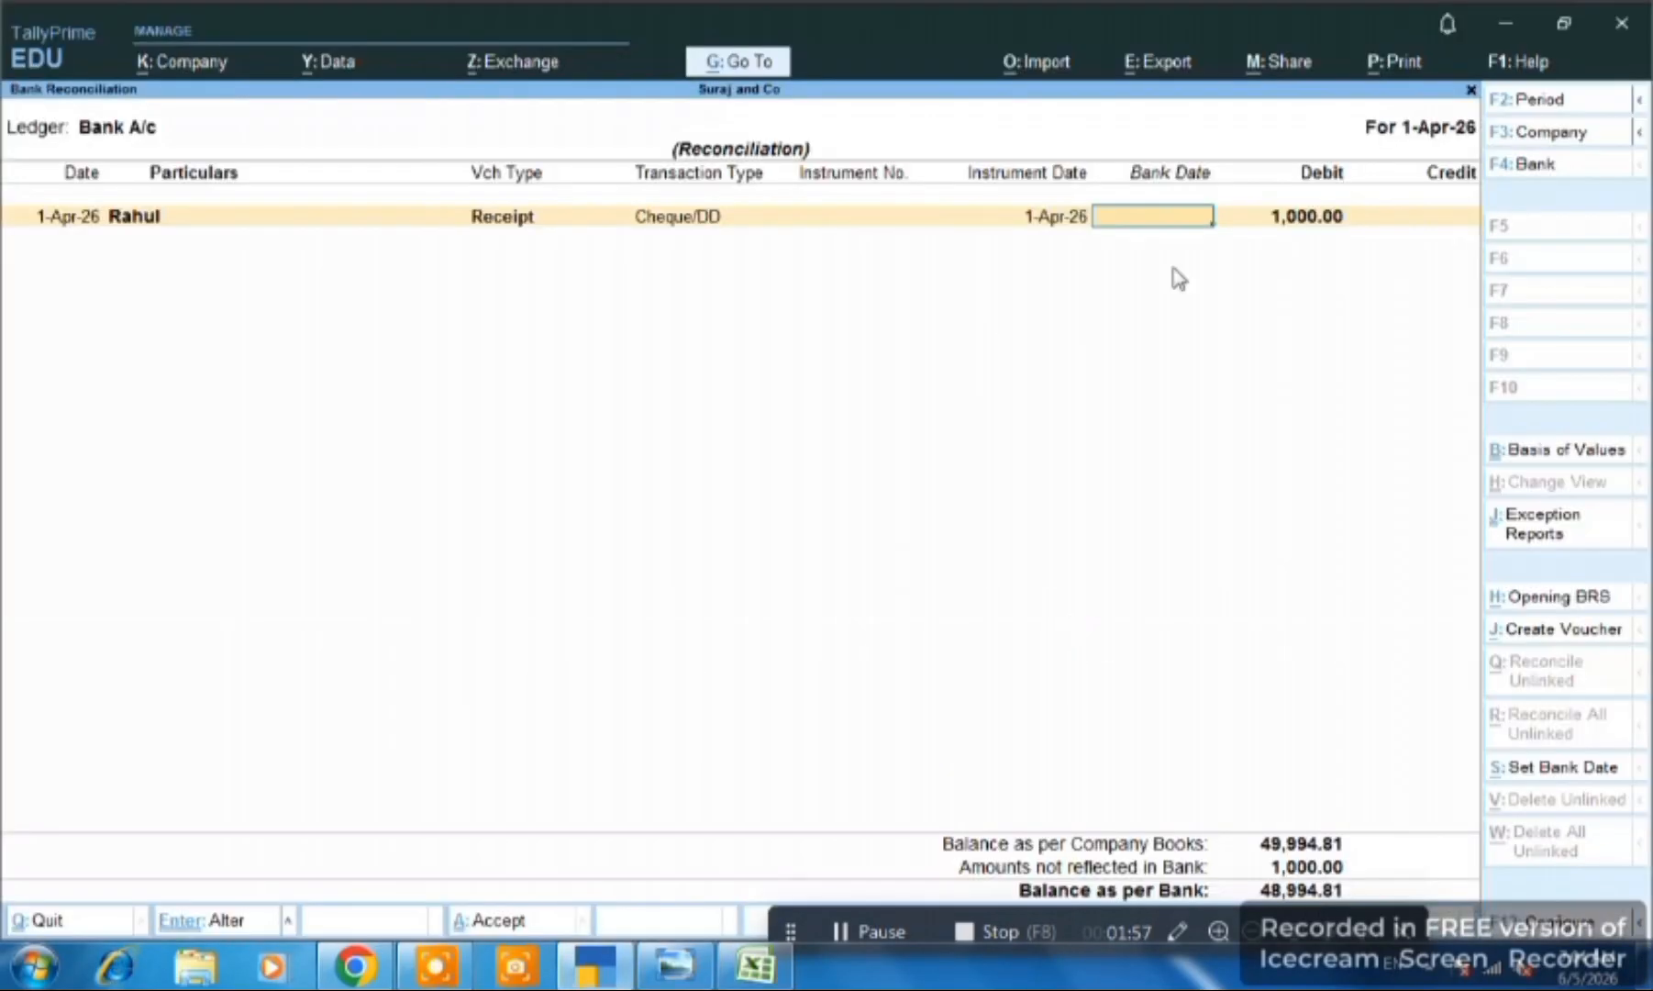
key(alt+Tab)
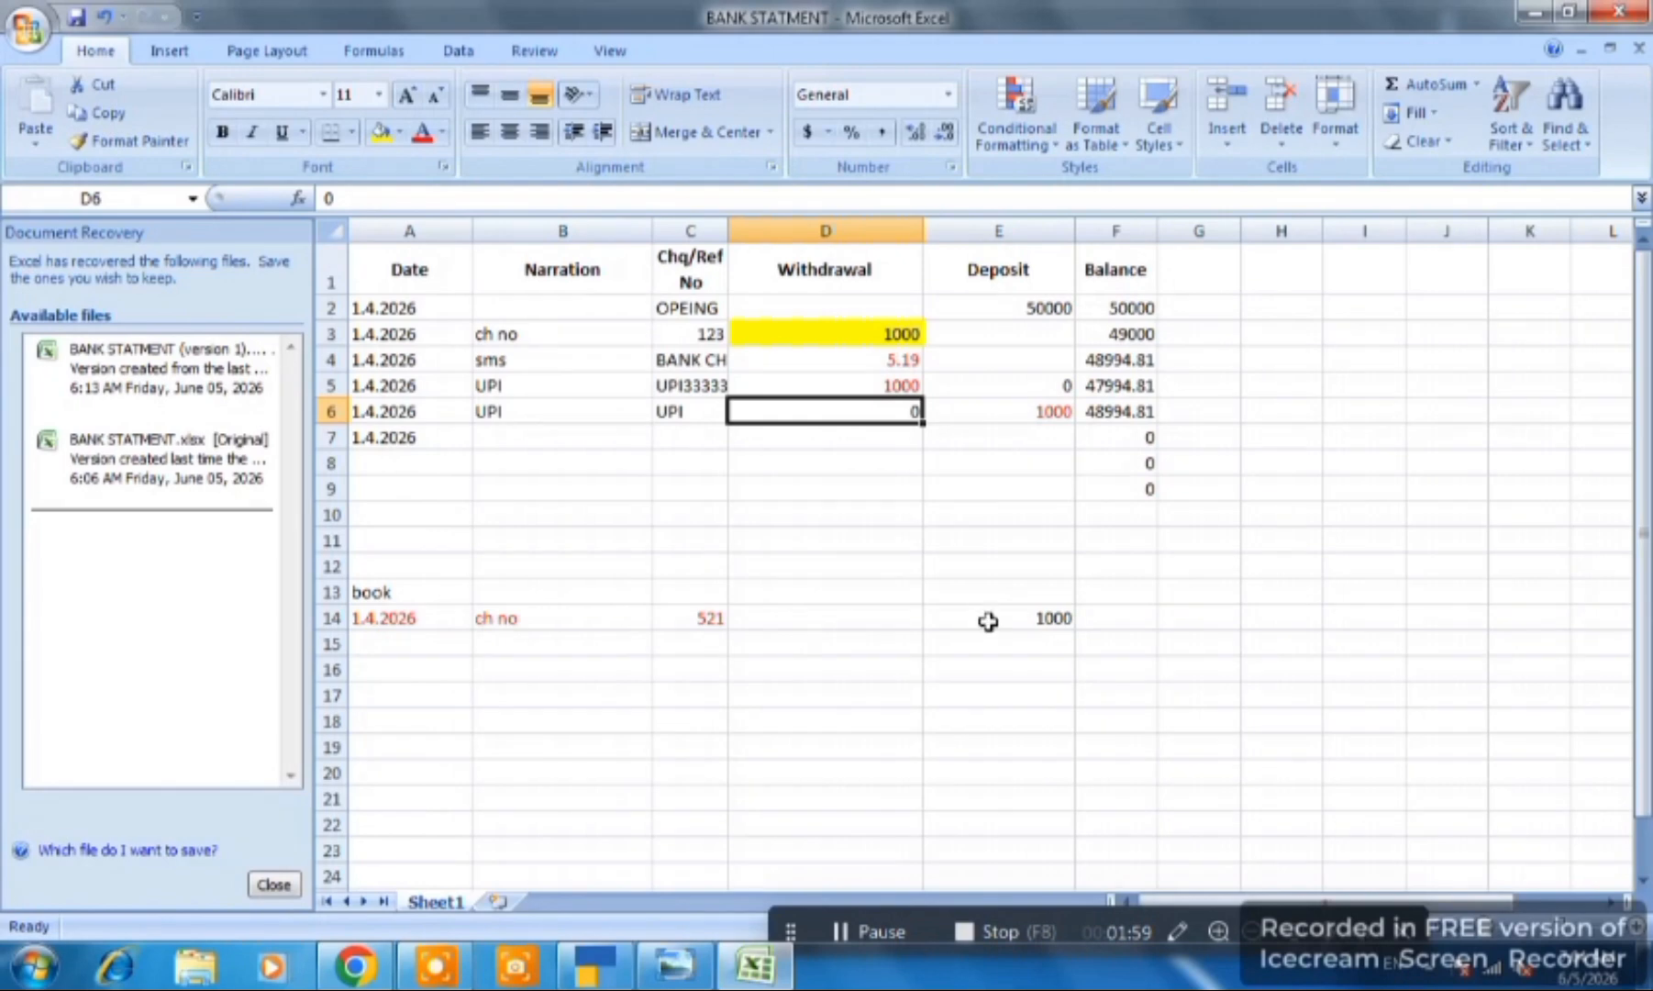
key(alt+Tab)
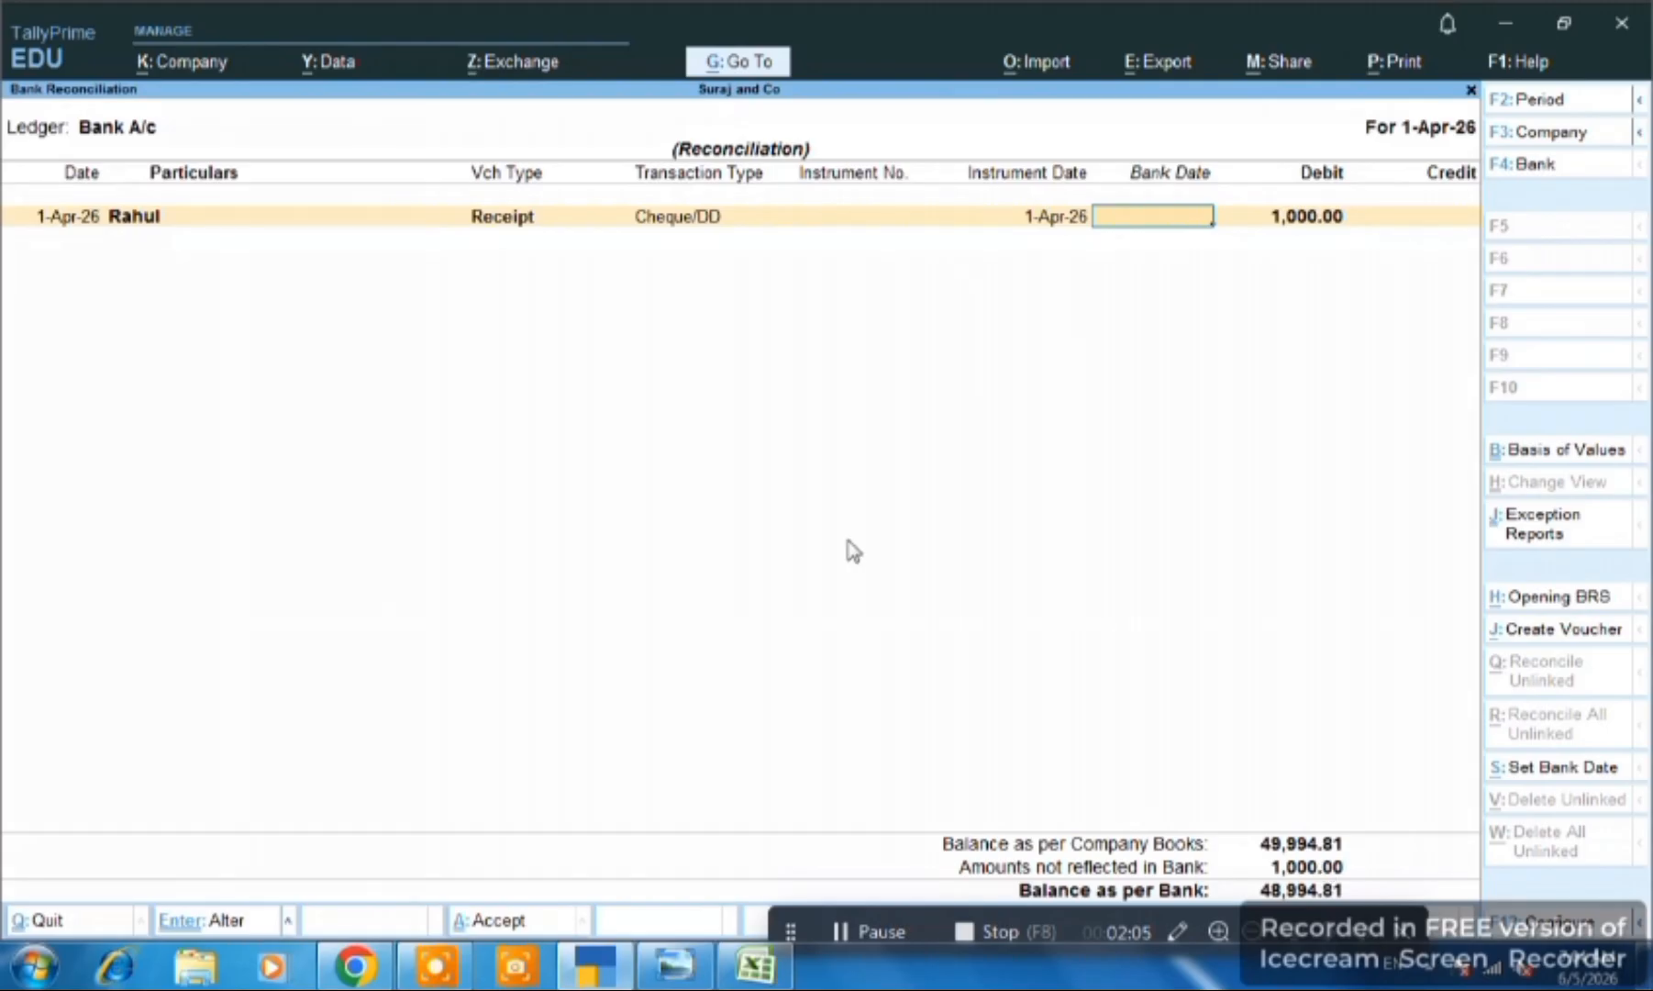
- Switch to the Bank Reconciliation Statement course image in Windows Photo Viewer
click(664, 971)
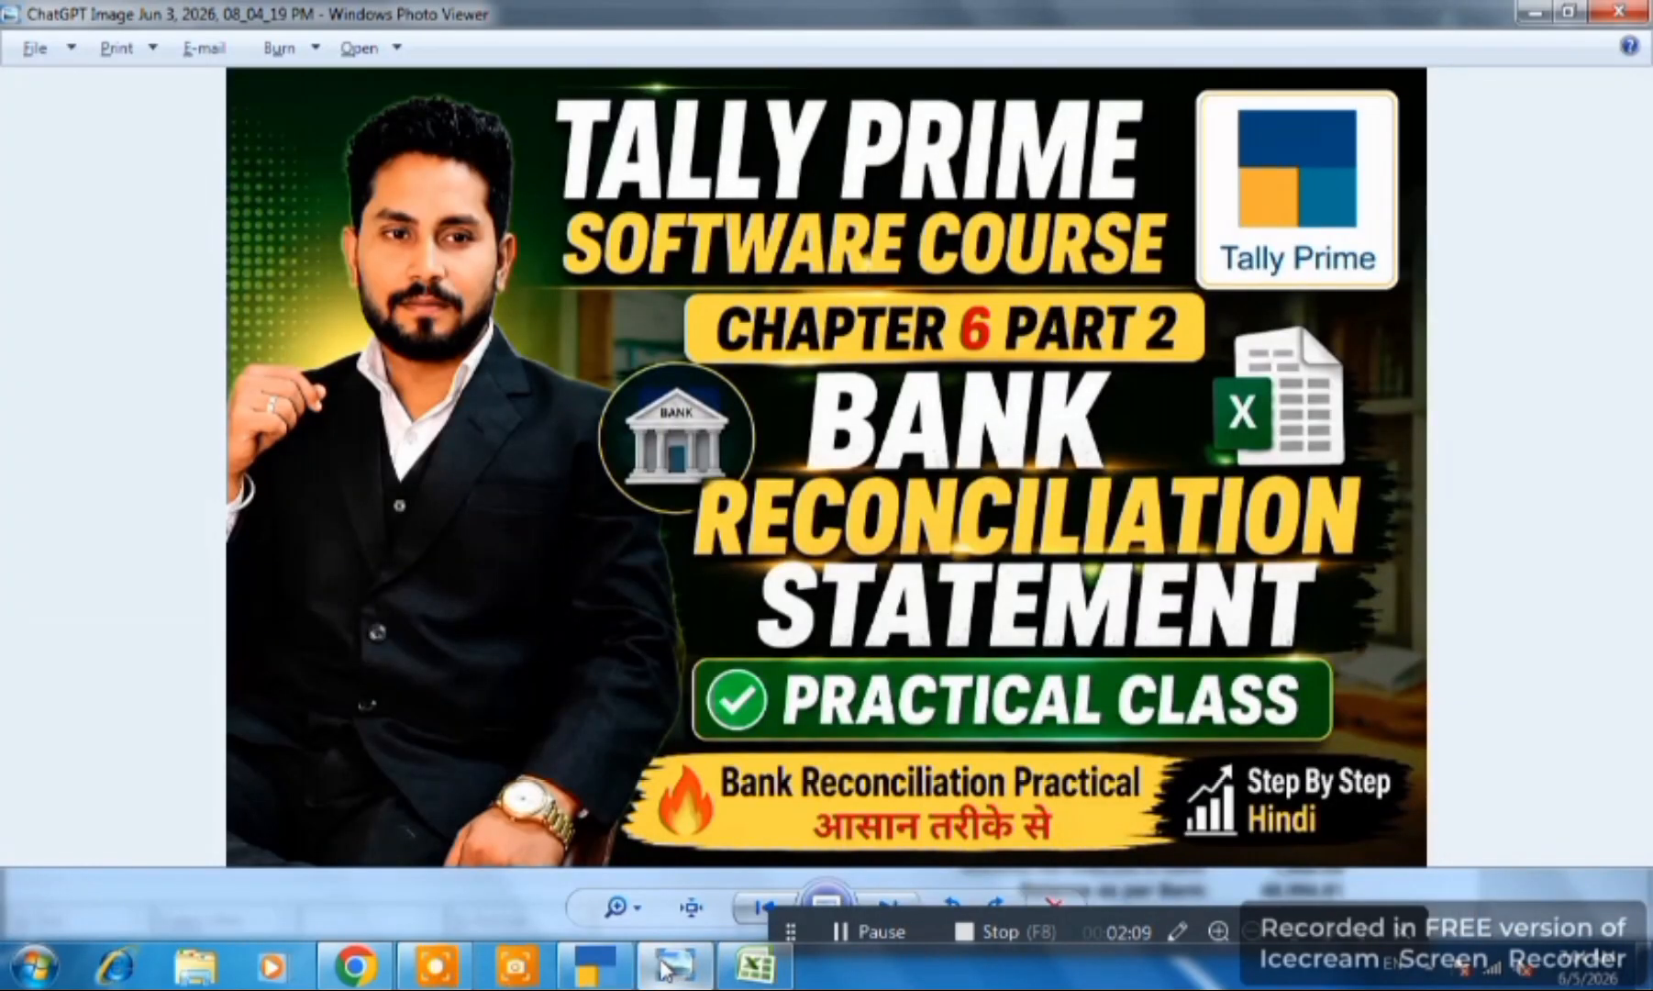